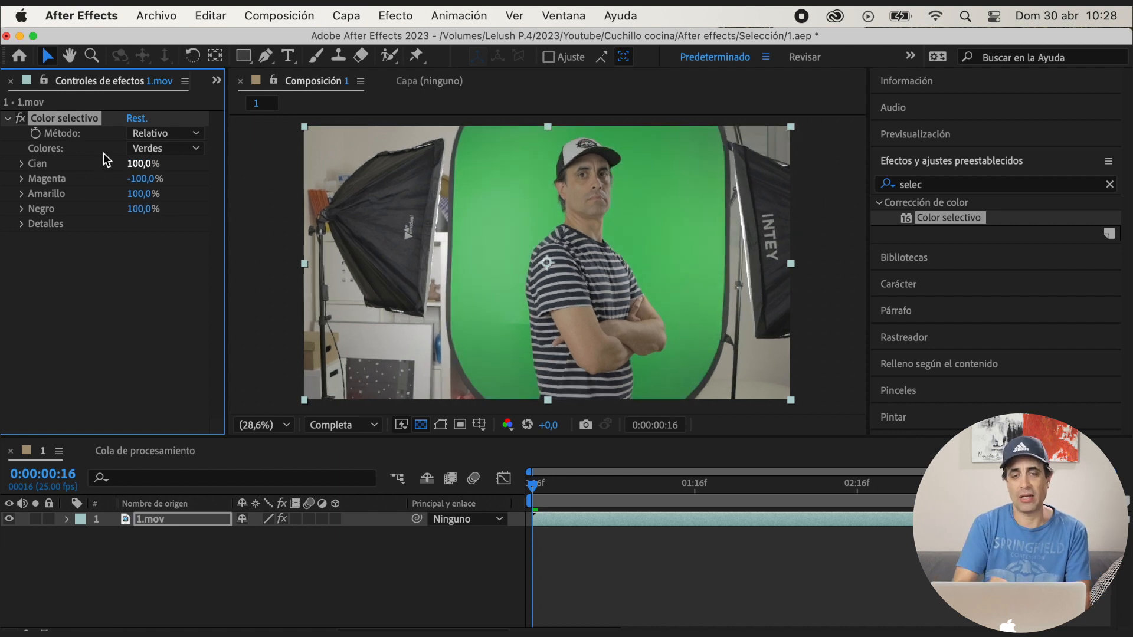
Search the effects for "key" and apply the Keylight preset with Supresión de rebase avanzada to the 1.mov layer
click(20, 120)
click(20, 120)
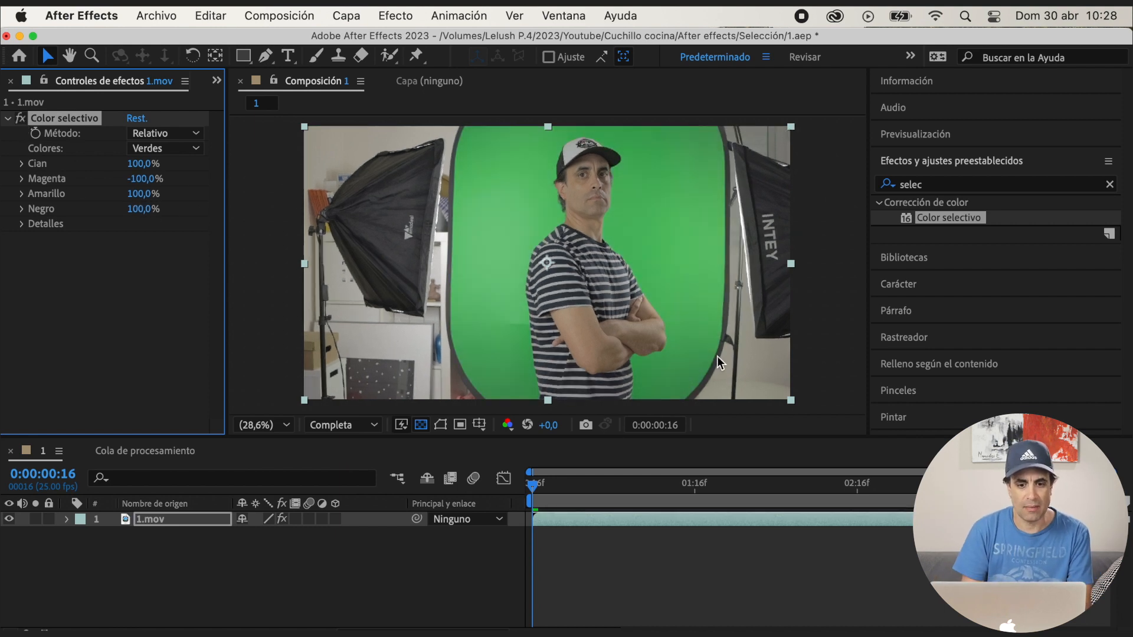
double_click(904, 186)
text(key)
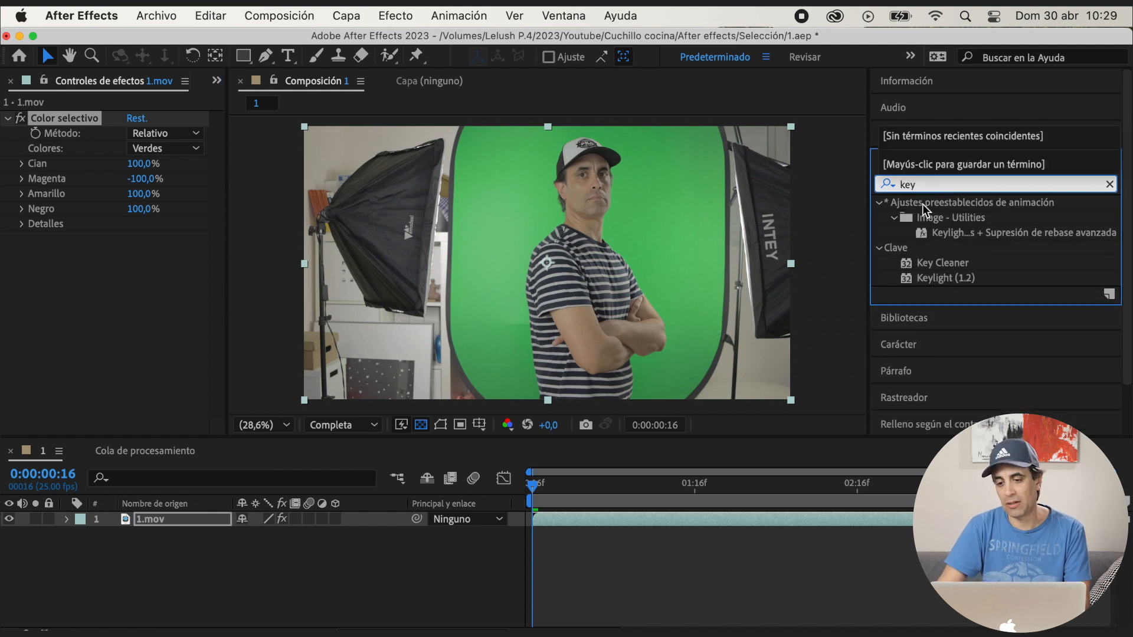
drag(953, 234, 955, 243)
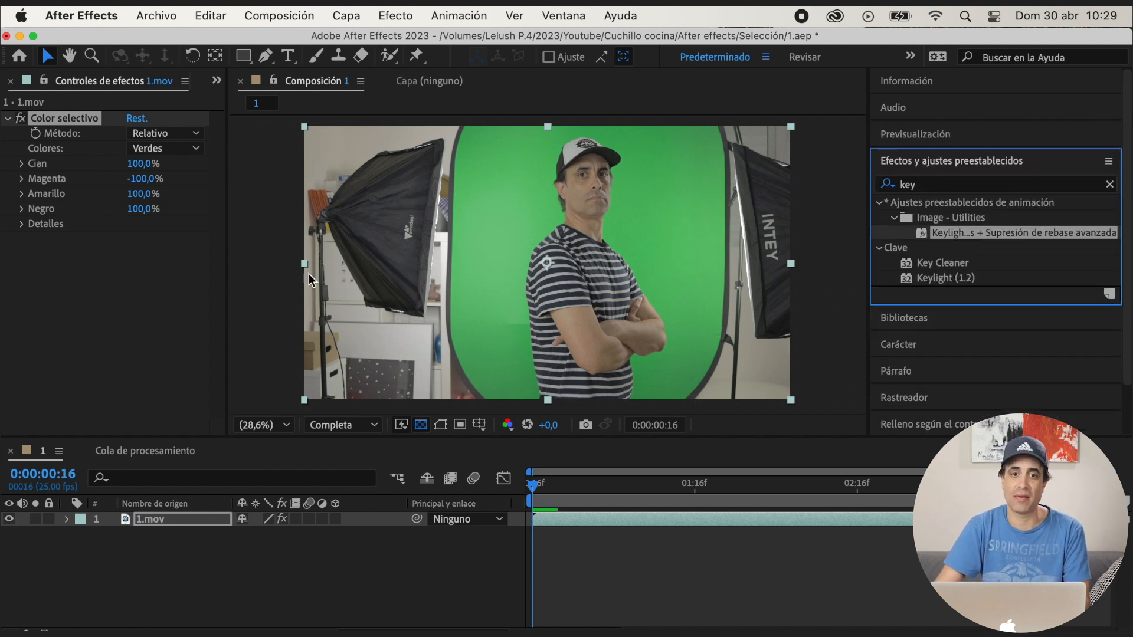
drag(398, 265, 399, 266)
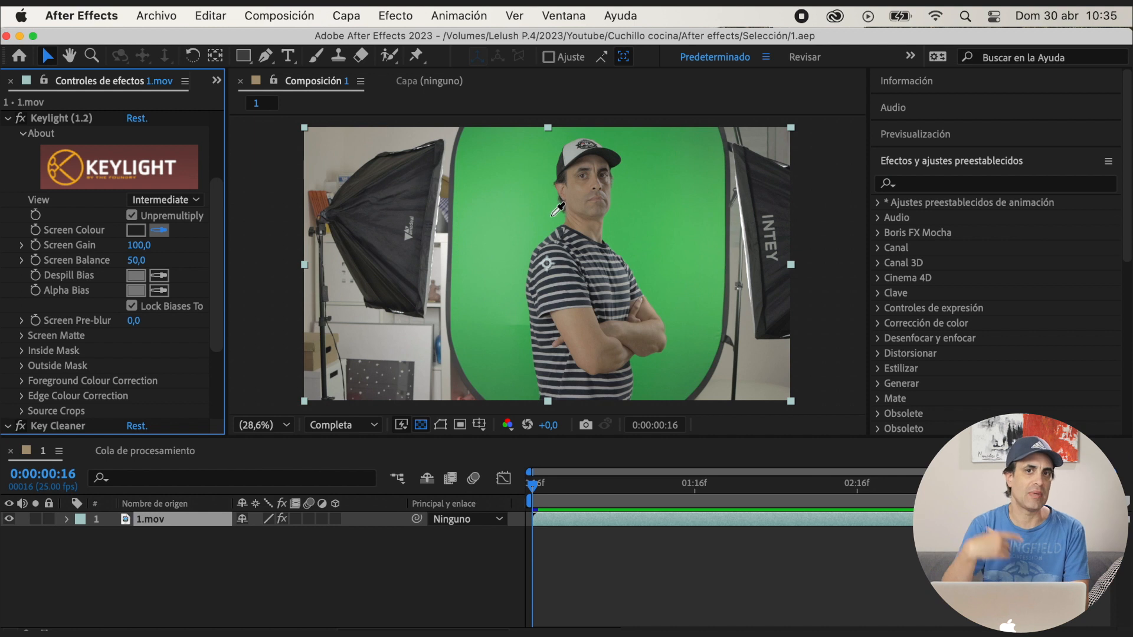
Sample the green backdrop beside the subject as Keylight's Screen Colour and set its View to Screen Matte
click(555, 219)
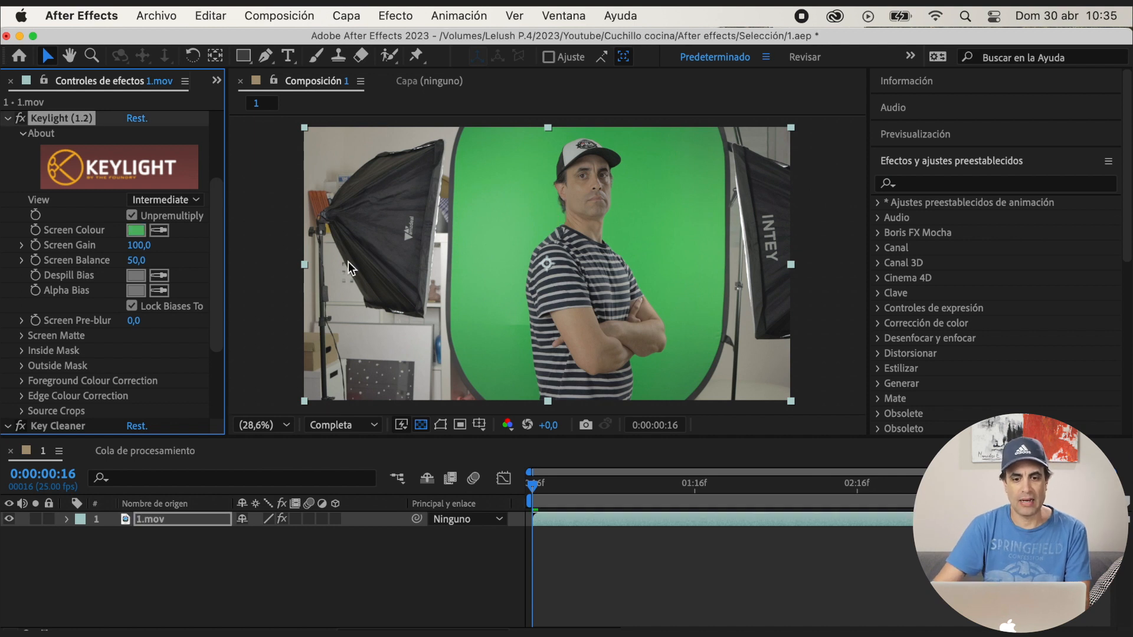
click(186, 200)
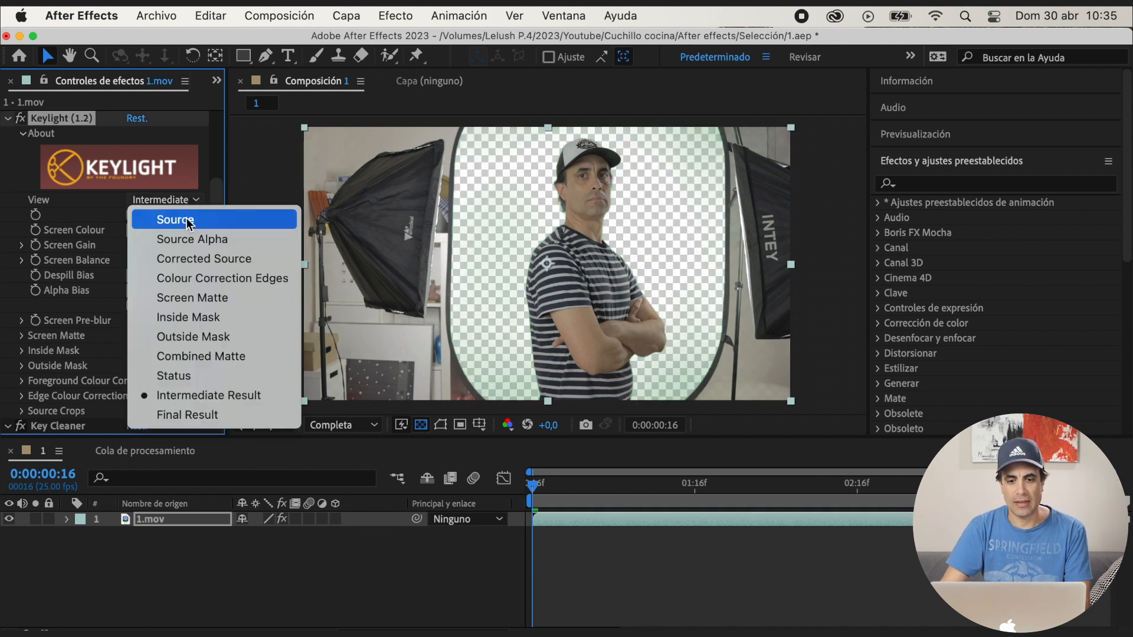
click(199, 299)
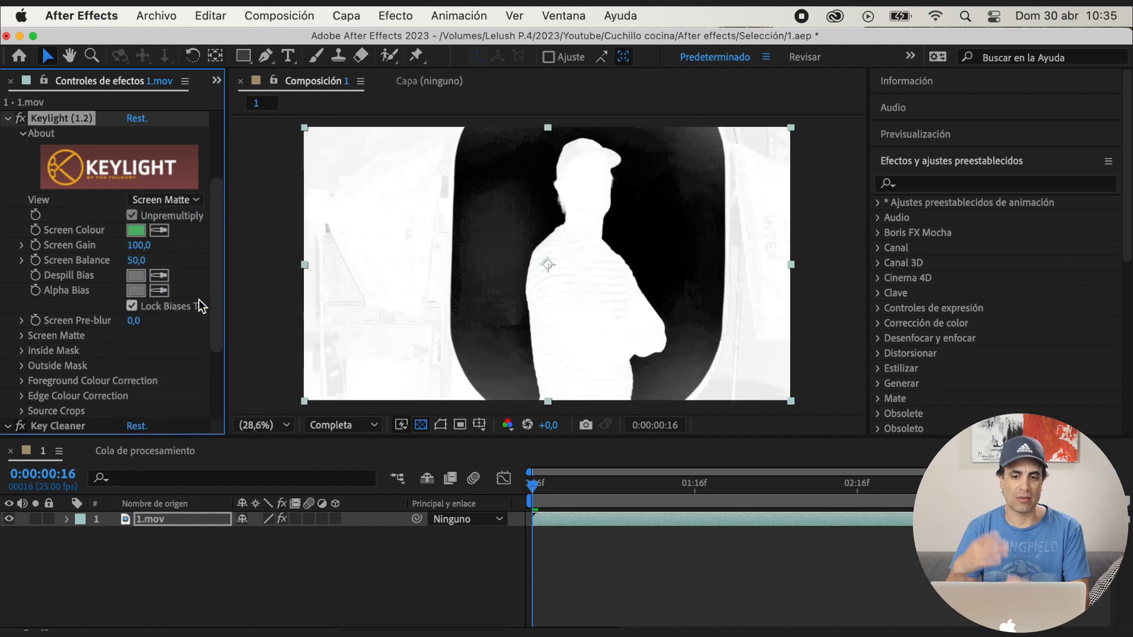
Set Keylight's Screen Matte Clip Black to 32 and Clip White to 86, and return the View to Intermediate Result
click(29, 336)
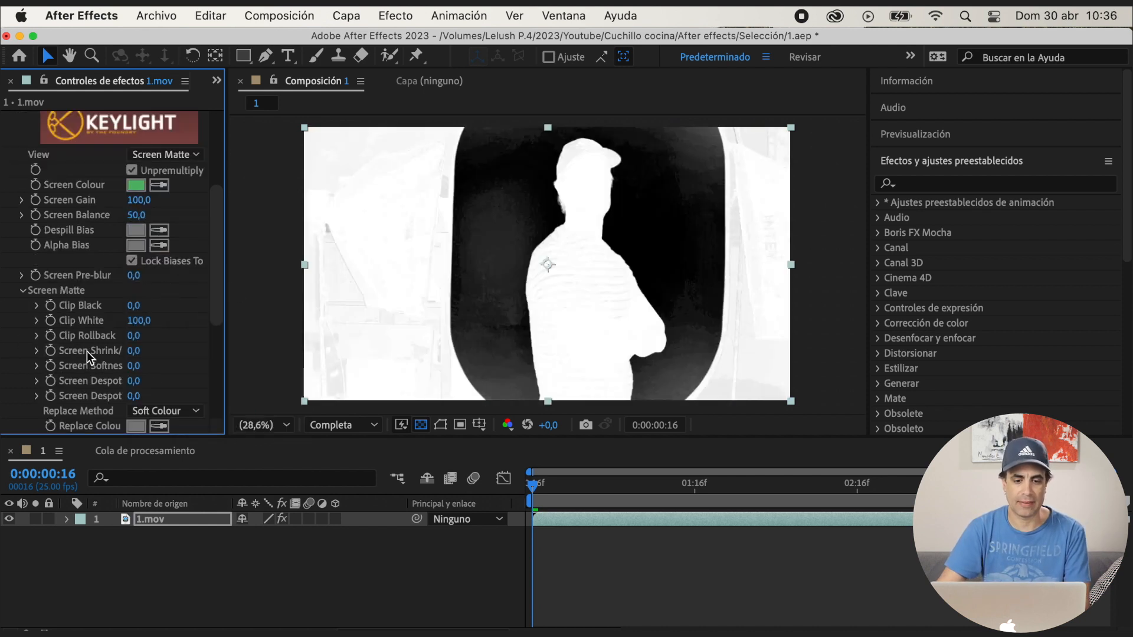
drag(148, 306, 166, 306)
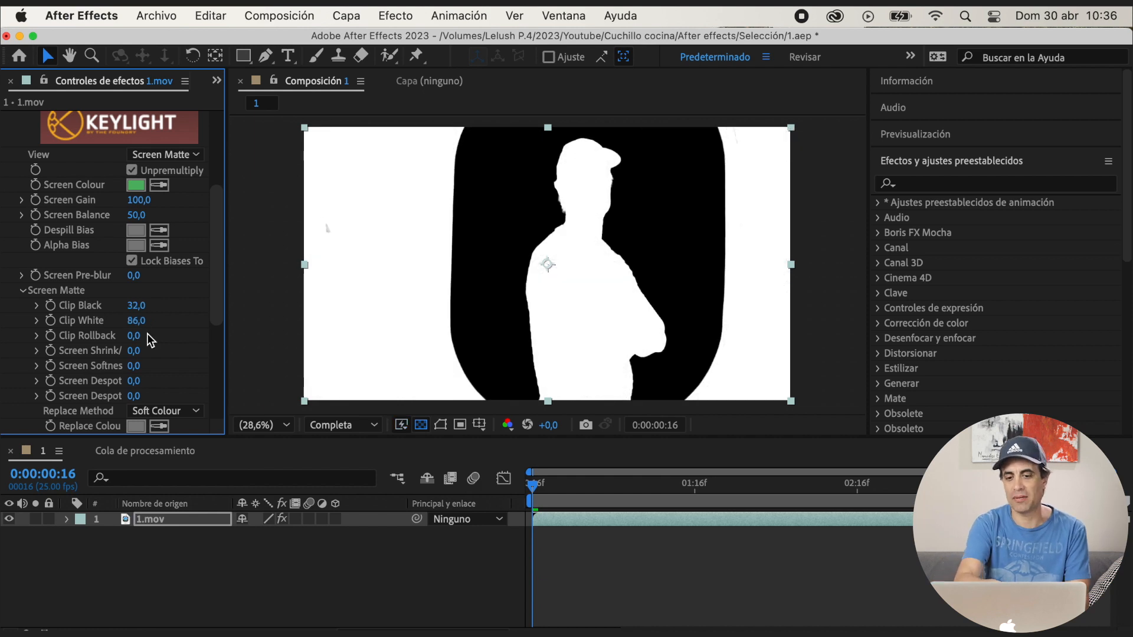
drag(217, 263, 219, 223)
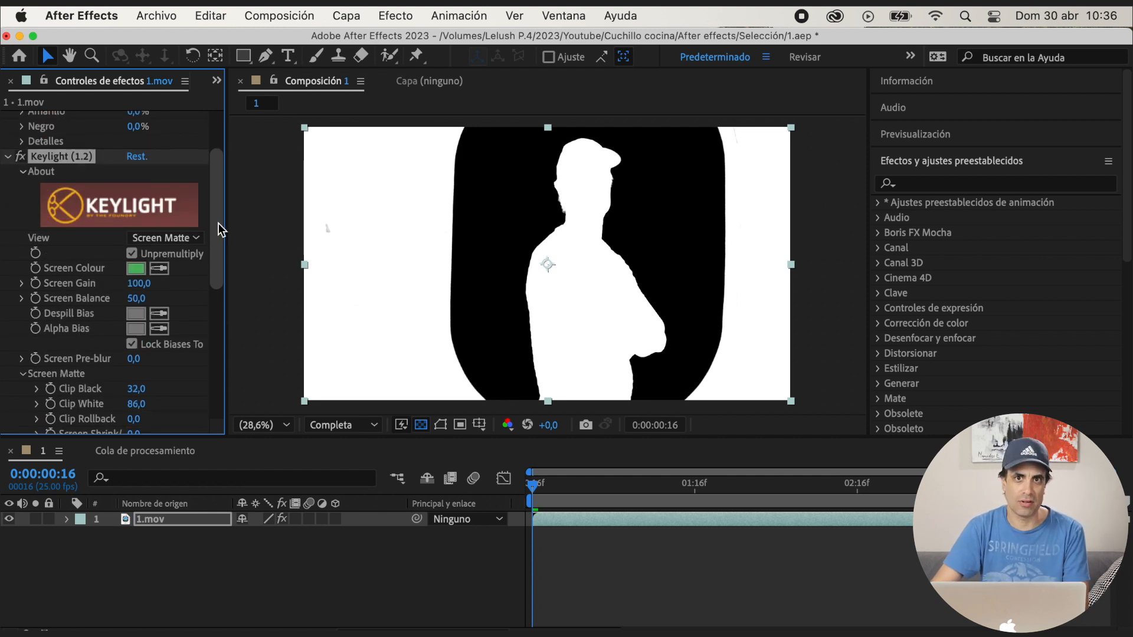
click(168, 241)
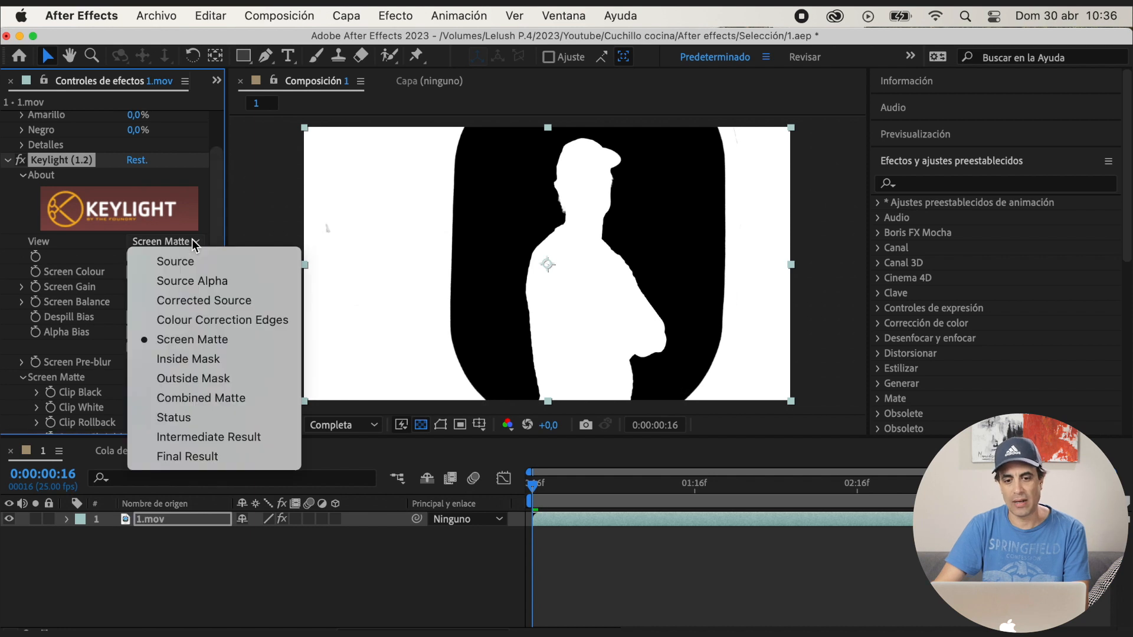
click(208, 437)
Set the Key Cleaner effect's Intensidad to 50% on the 1.mov layer
scroll(221, 267, down, 3)
drag(217, 296, 220, 409)
scroll(247, 338, up, 2)
click(179, 345)
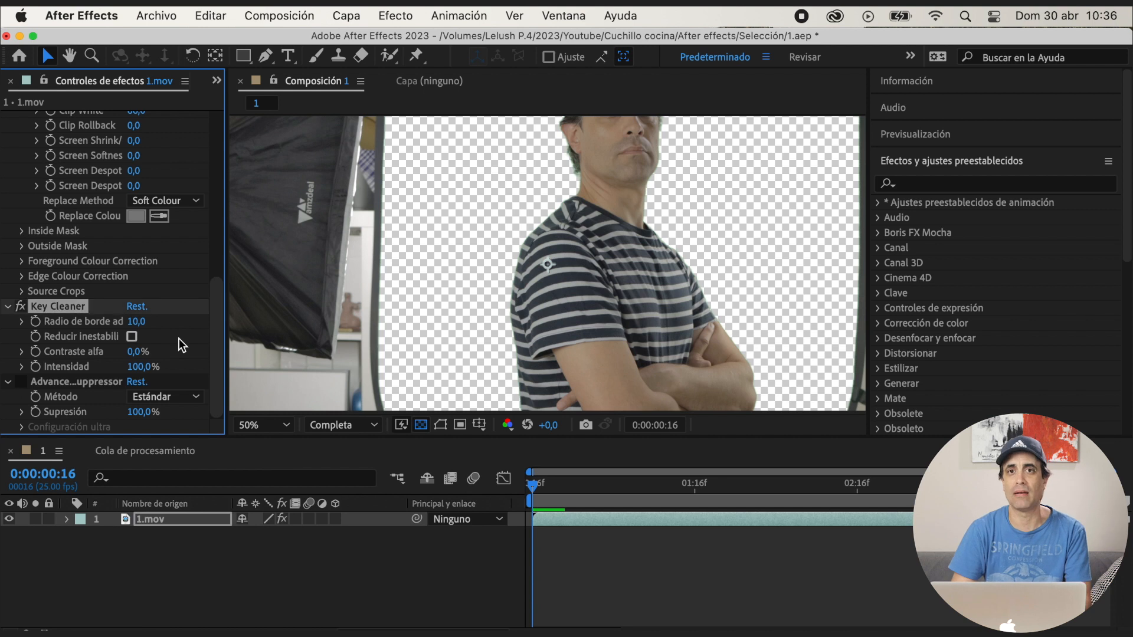
click(141, 373)
text(50)
key(Return)
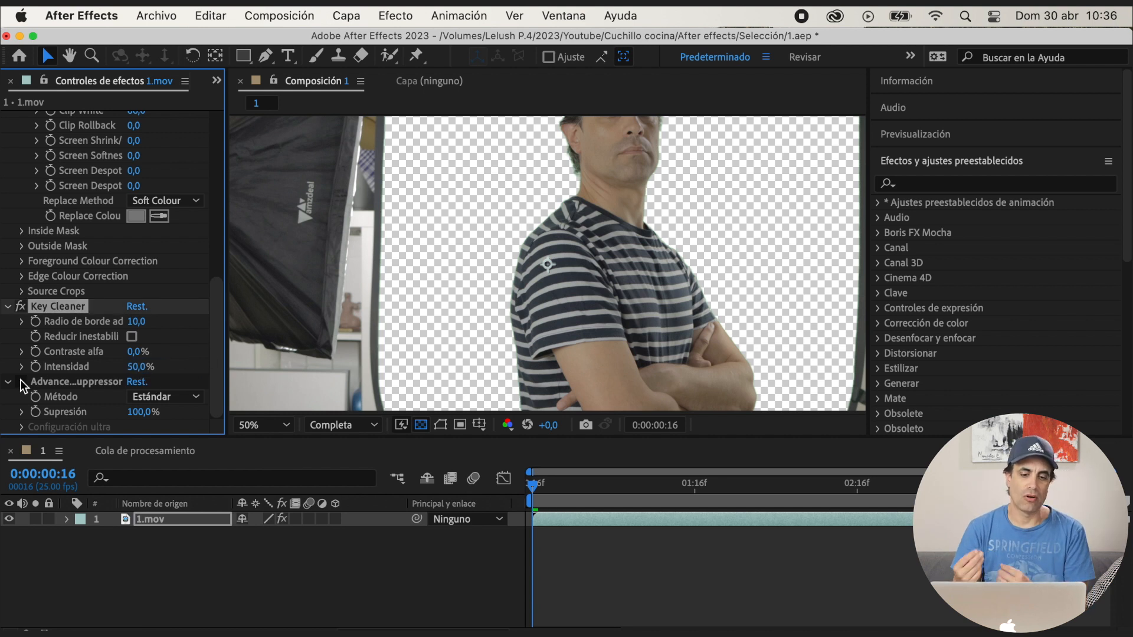
Add fondo.jpg from the project to the timeline as a background layer beneath 1.mov
drag(218, 348, 217, 207)
scroll(501, 286, down, 2)
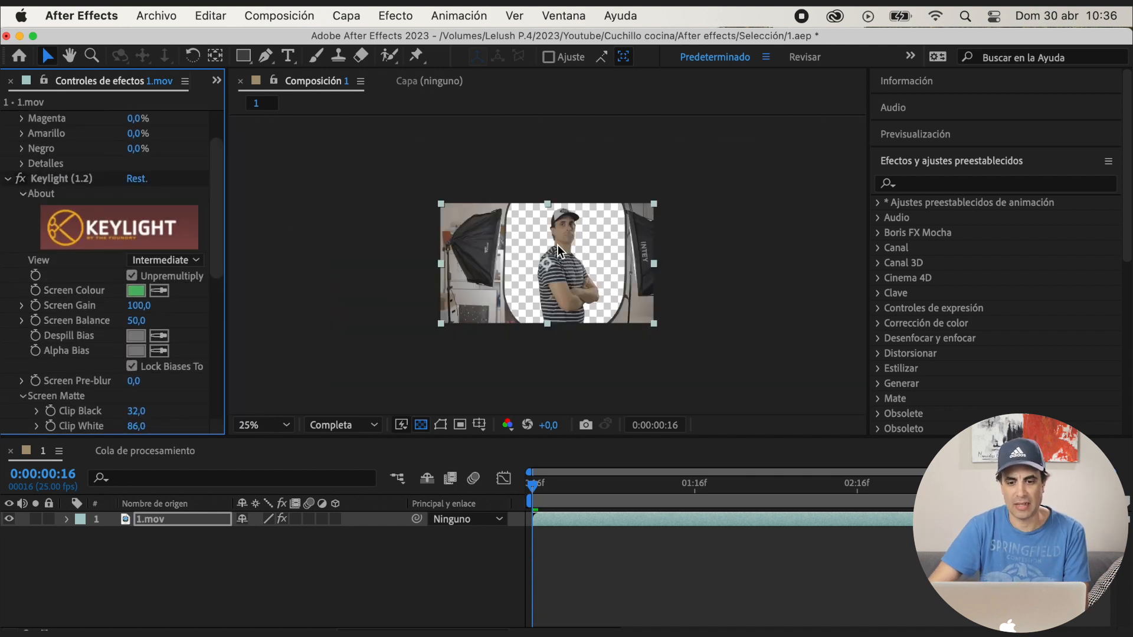
scroll(558, 245, up, 1)
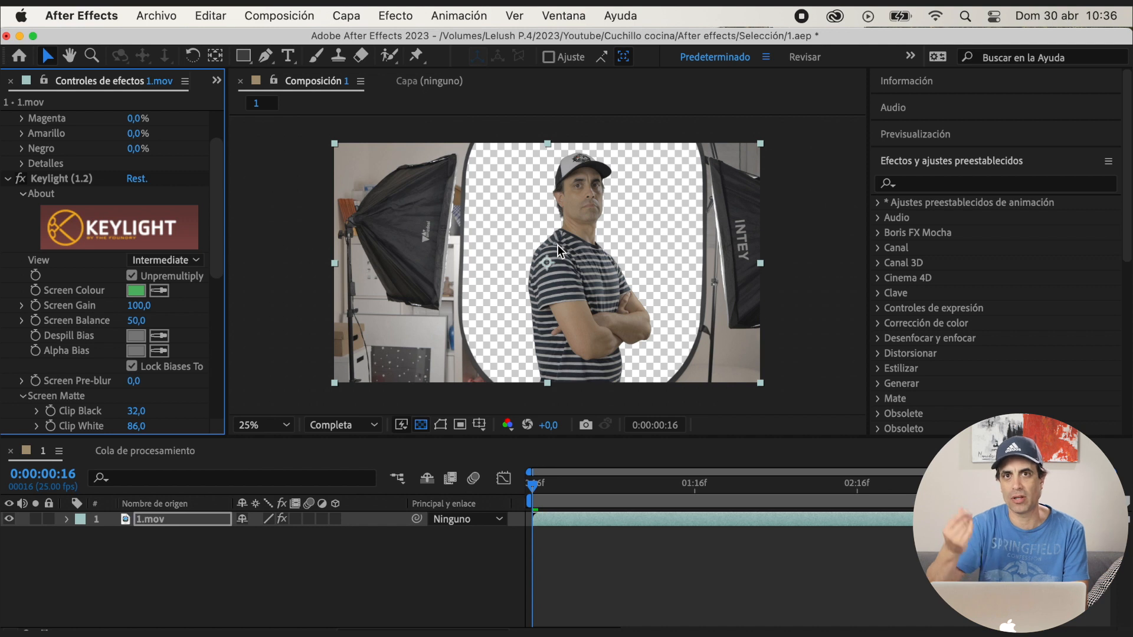
click(217, 81)
click(245, 102)
click(52, 275)
drag(98, 427, 126, 545)
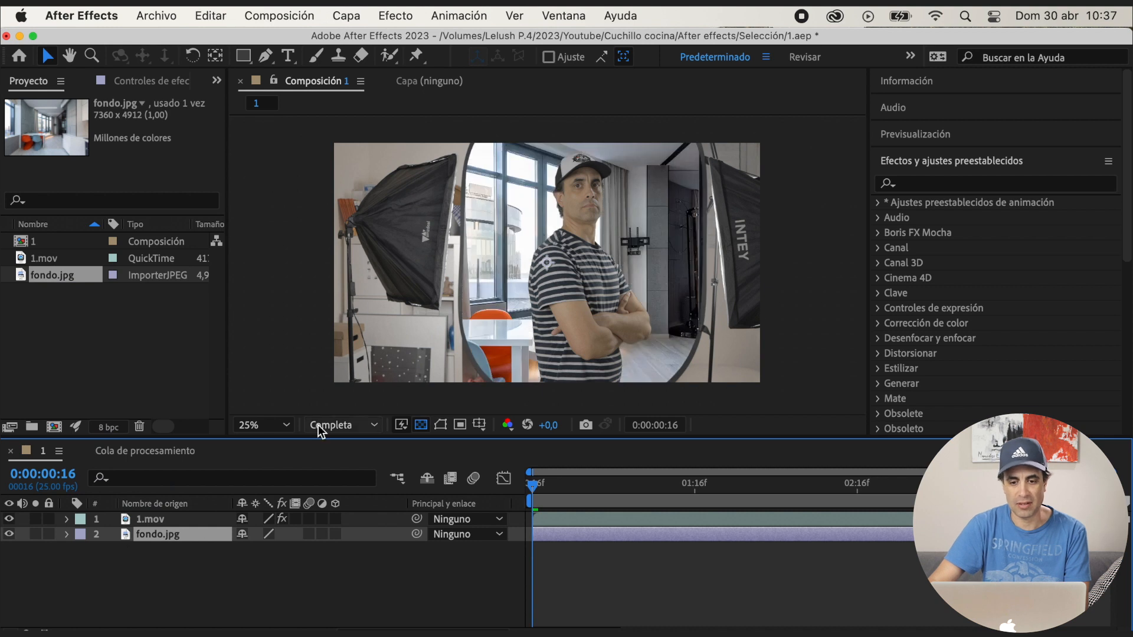
Draw a closed Pen mask on 1.mov loosely around the man, excluding the studio surroundings, and hide the mask outline
click(188, 514)
key(g)
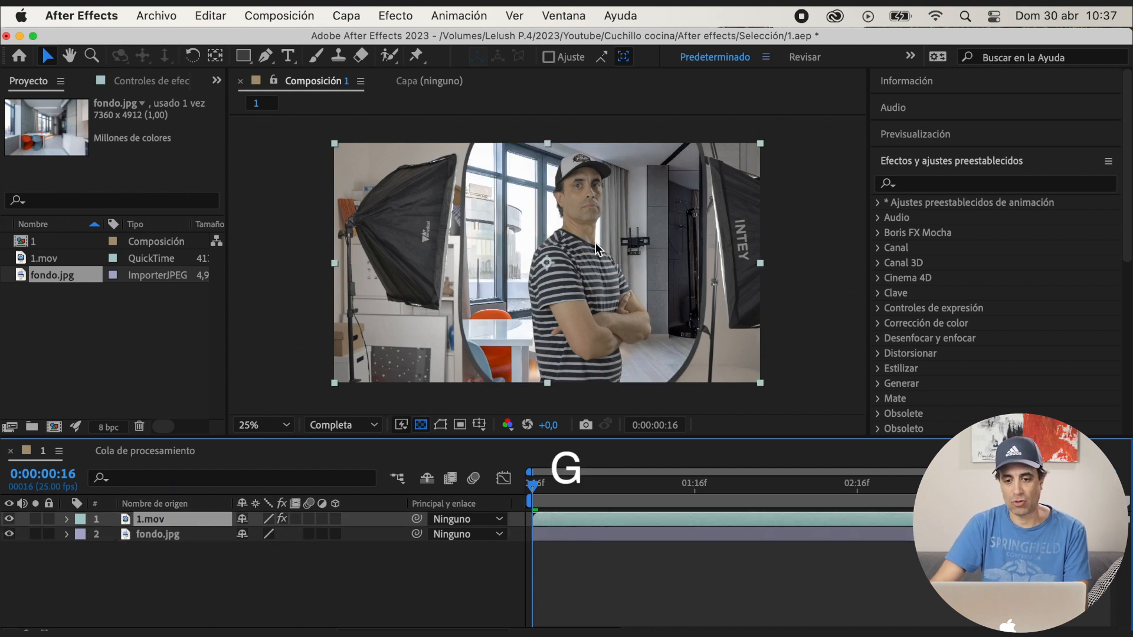
click(536, 132)
drag(509, 207, 506, 244)
drag(509, 325, 511, 346)
click(520, 395)
click(639, 394)
click(673, 339)
click(673, 178)
drag(637, 128, 620, 128)
click(536, 131)
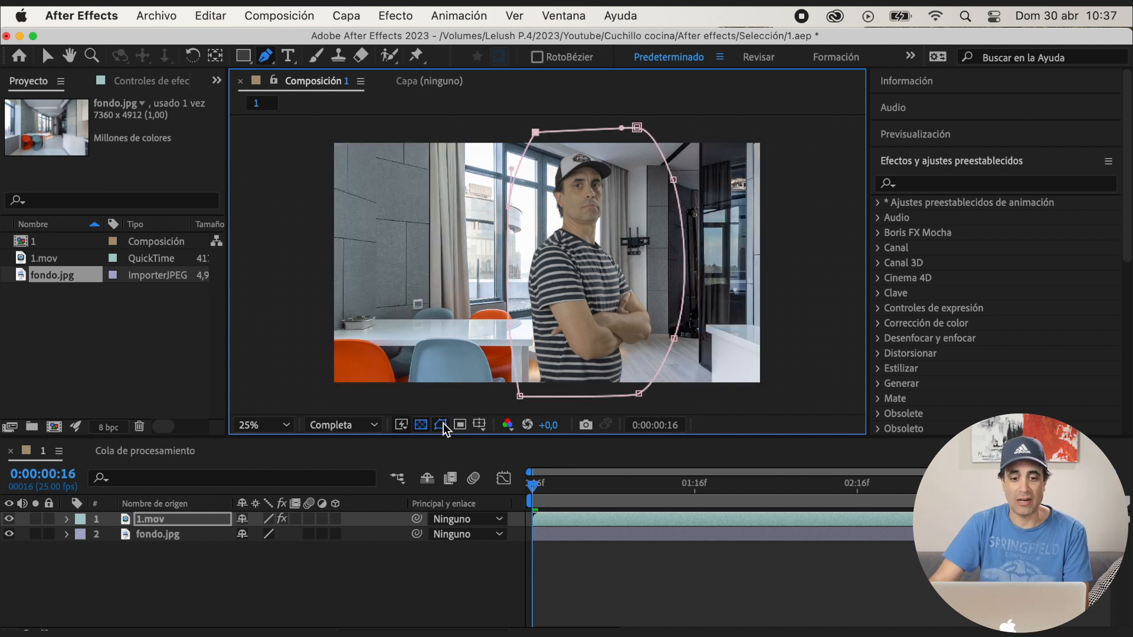
click(441, 425)
Set Keylight's Screen Shrink/Grow to -2 on the 1.mov layer to tighten the matte edge
click(151, 81)
scroll(206, 202, down, 8)
scroll(589, 321, up, 2)
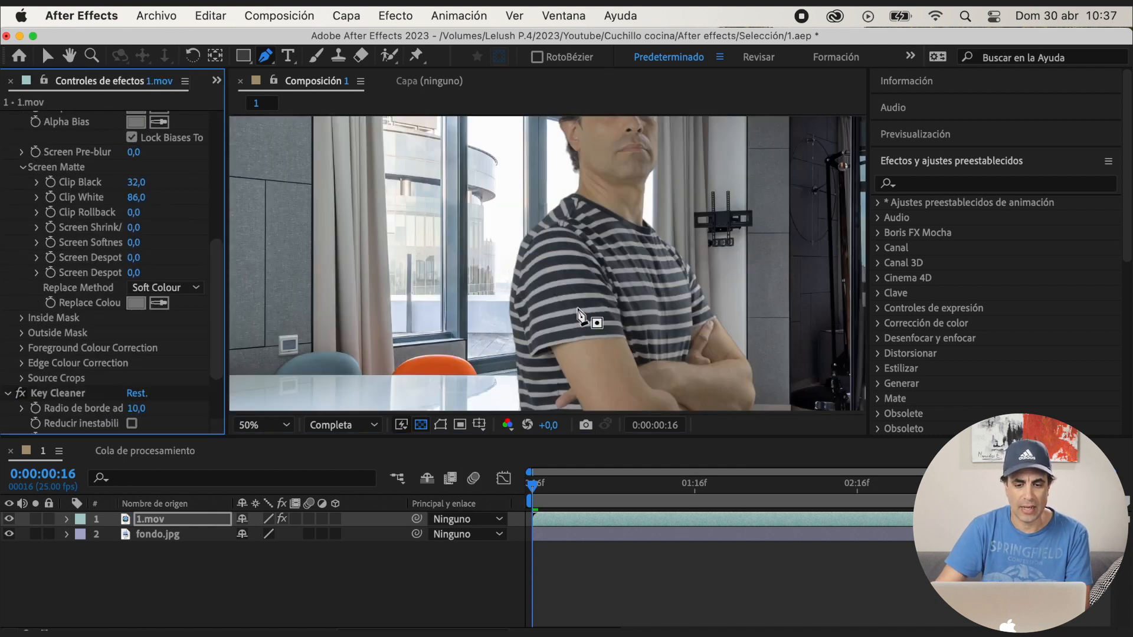
key(space)
drag(660, 329, 596, 295)
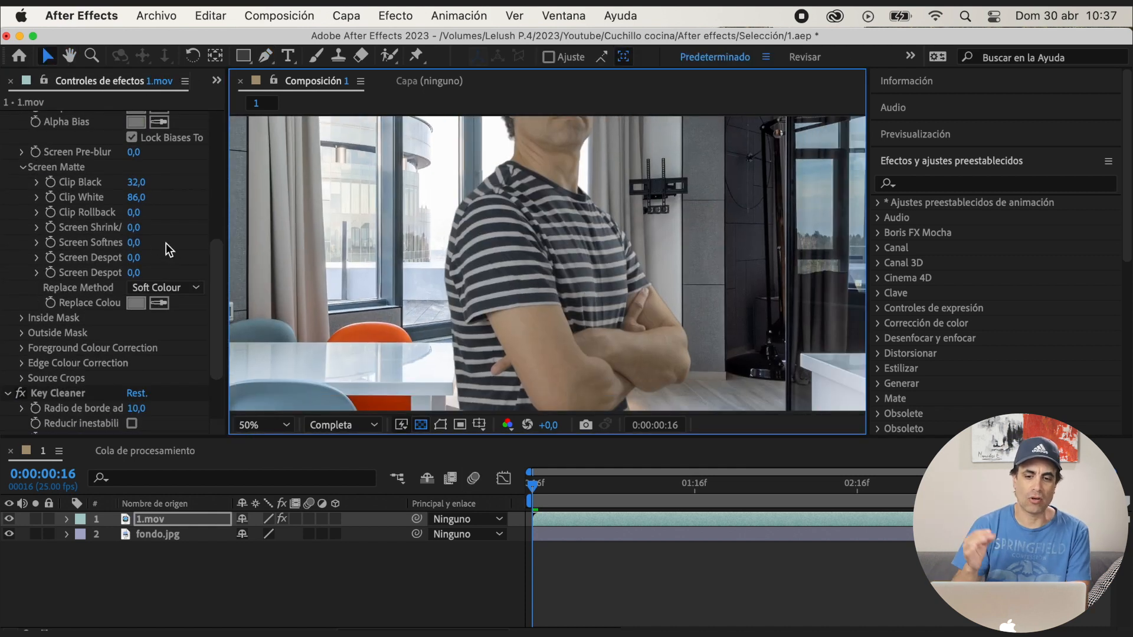
click(136, 228)
text(-1)
key(Return)
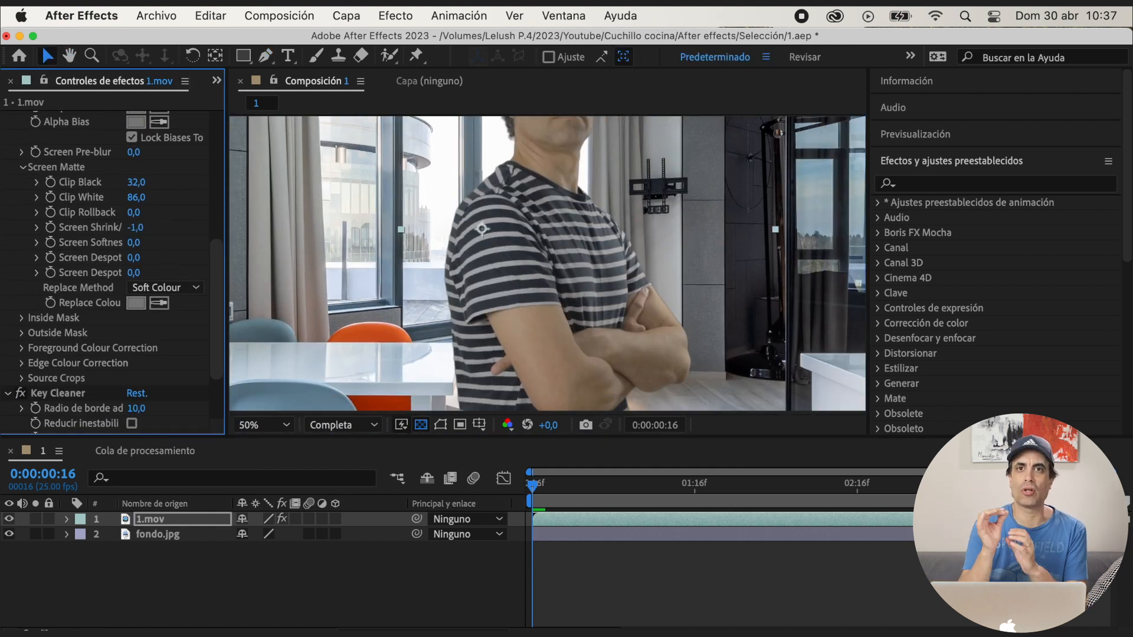
click(138, 228)
key(Return)
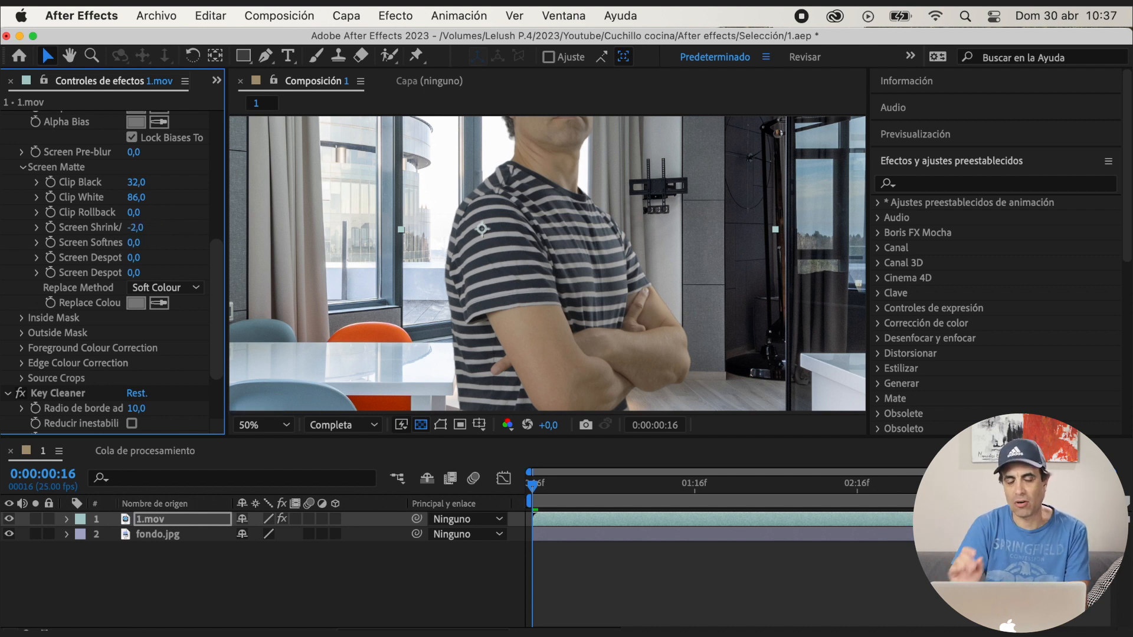
Scale the fondo.jpg layer to 76% and set its position to 1920, 1362
key(comma)
click(158, 534)
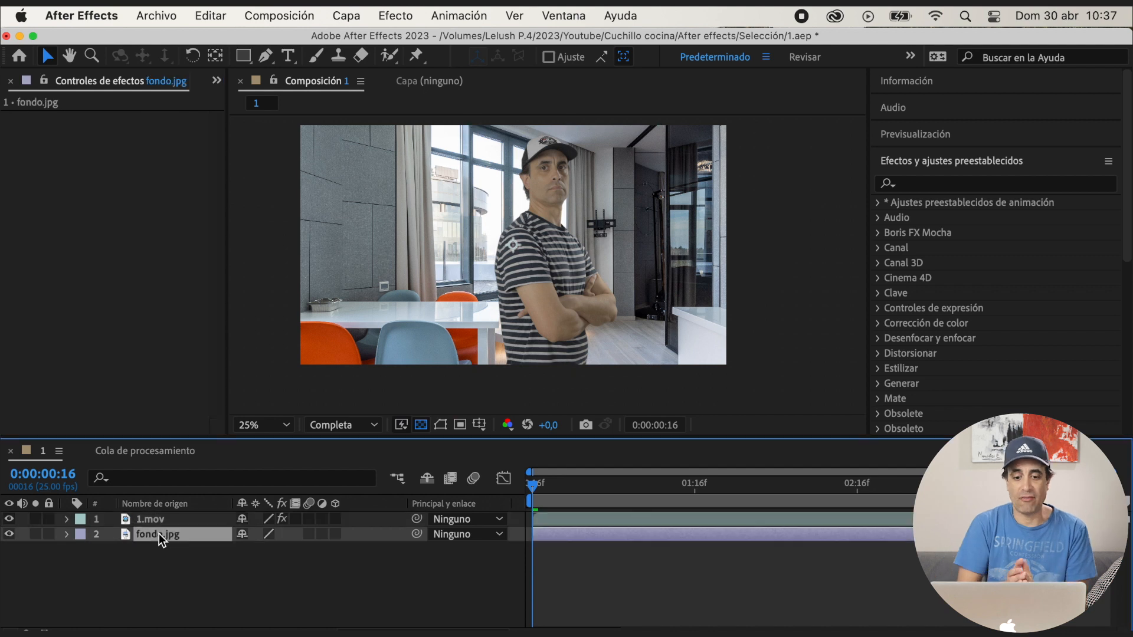
key(s)
drag(281, 557, 356, 567)
key(p)
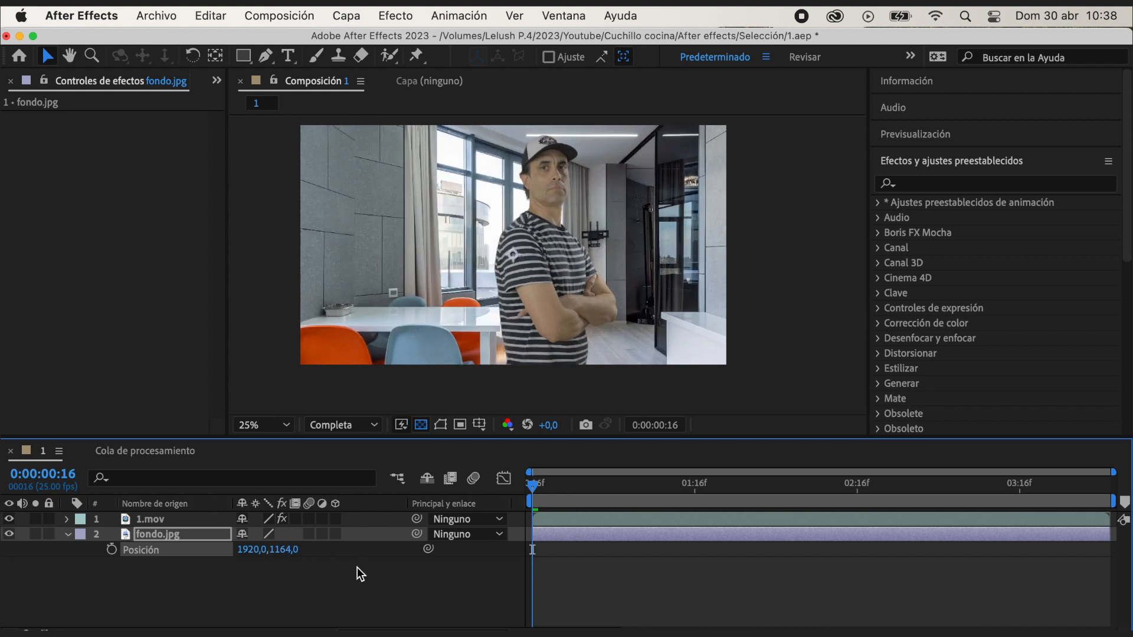
drag(286, 549, 260, 550)
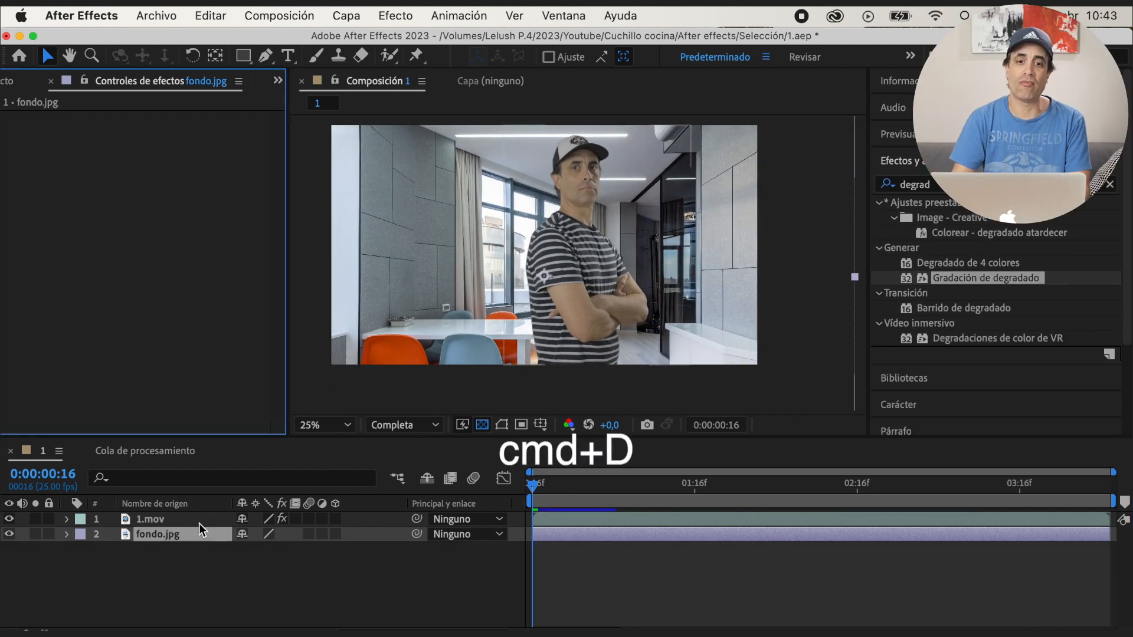
Duplicate the fondo.jpg layer and draw a closed, curved Pen mask around the man on the upper copy
click(177, 537)
key(super+d)
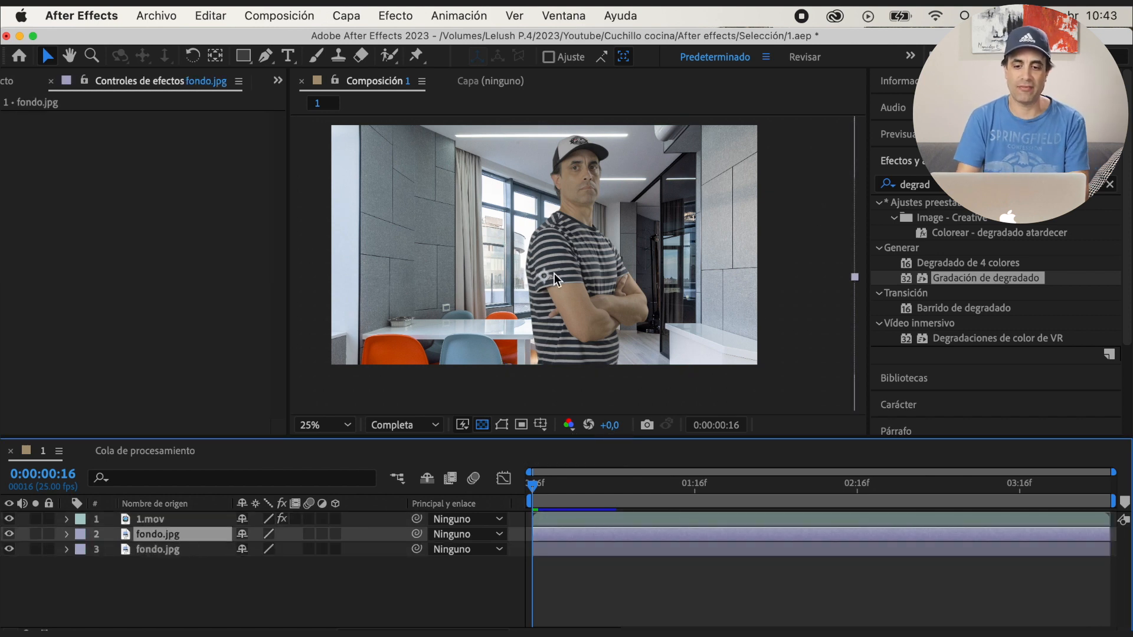
key(g)
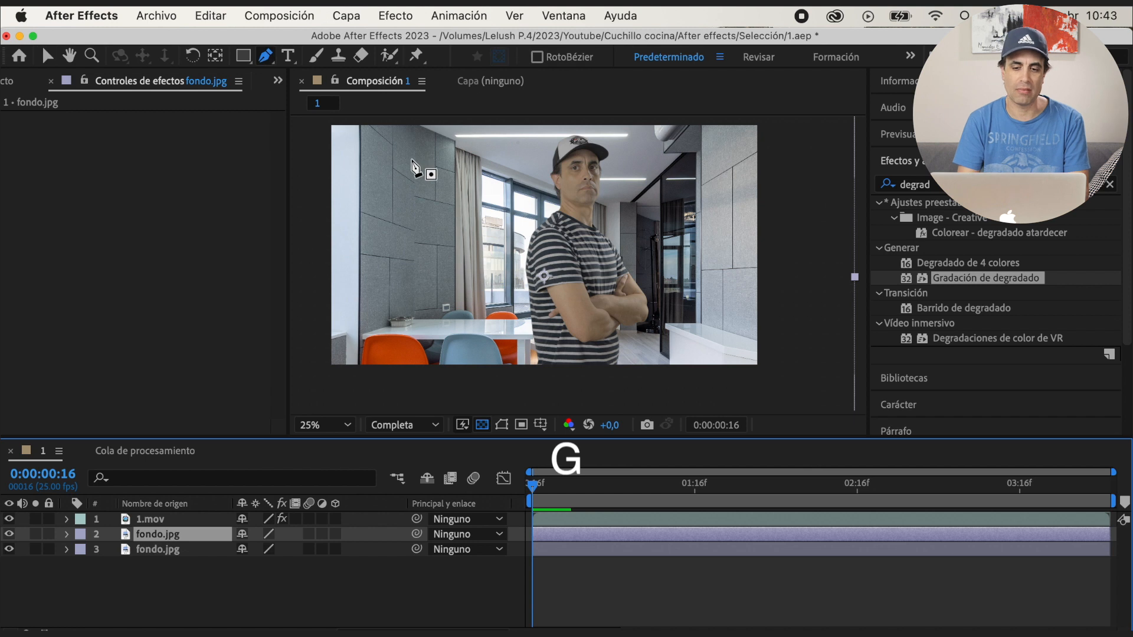
key(comma)
click(487, 176)
drag(475, 233, 475, 257)
drag(494, 336, 514, 352)
drag(608, 340, 619, 329)
drag(640, 277, 648, 254)
drag(631, 183, 592, 163)
click(487, 177)
key(period)
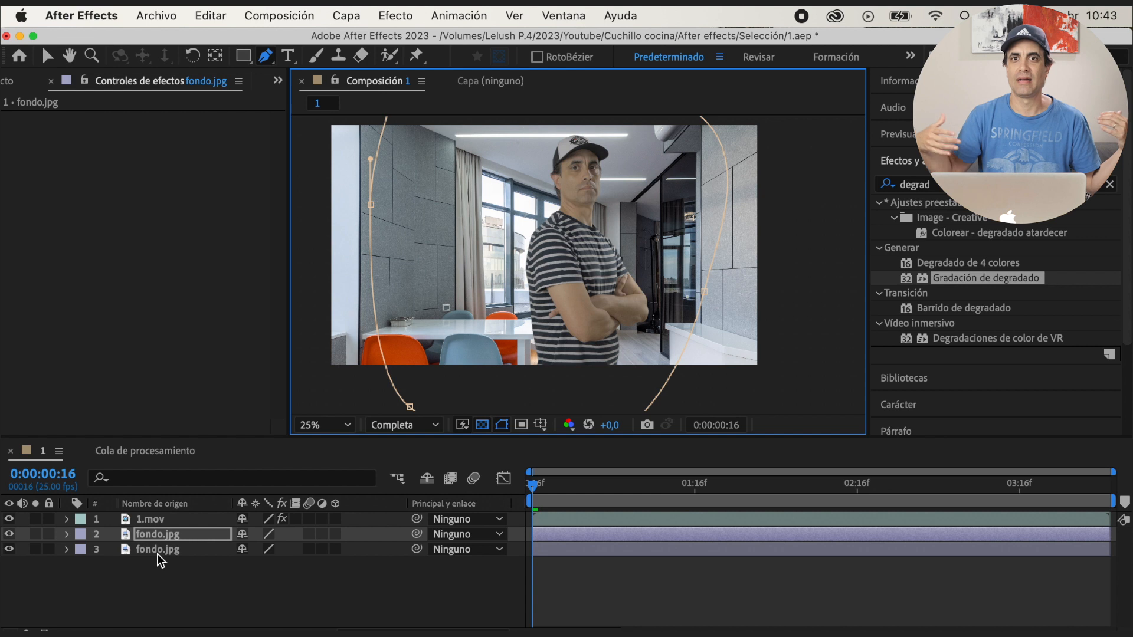
Hide the lower fondo.jpg layer and feather Máscara 1 on the upper fondo.jpg copy
click(66, 549)
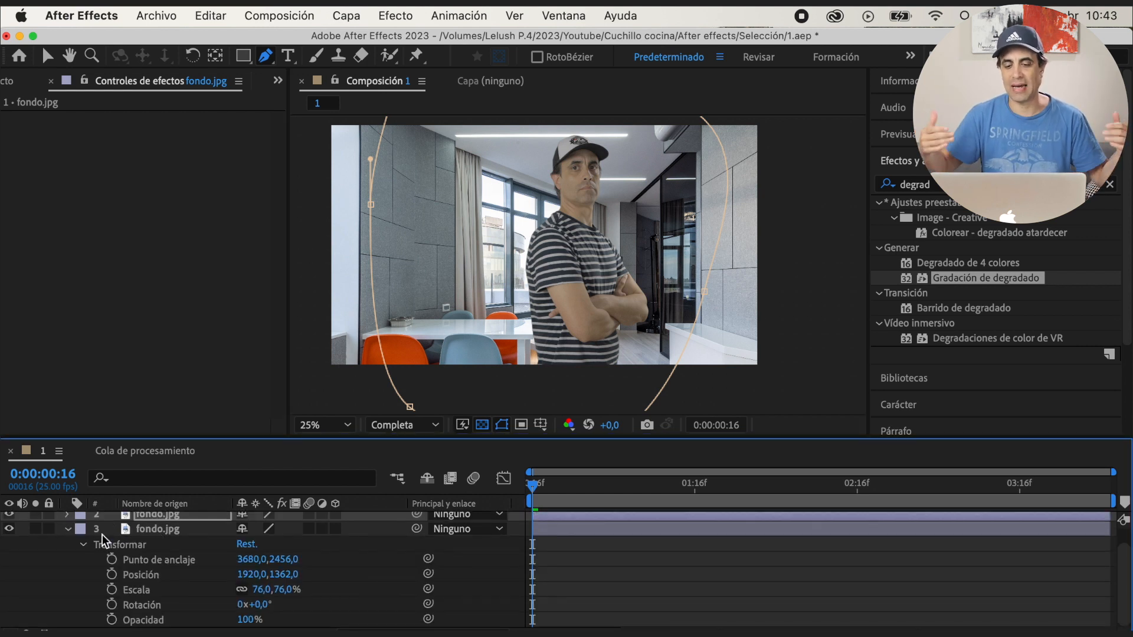
click(67, 529)
click(9, 548)
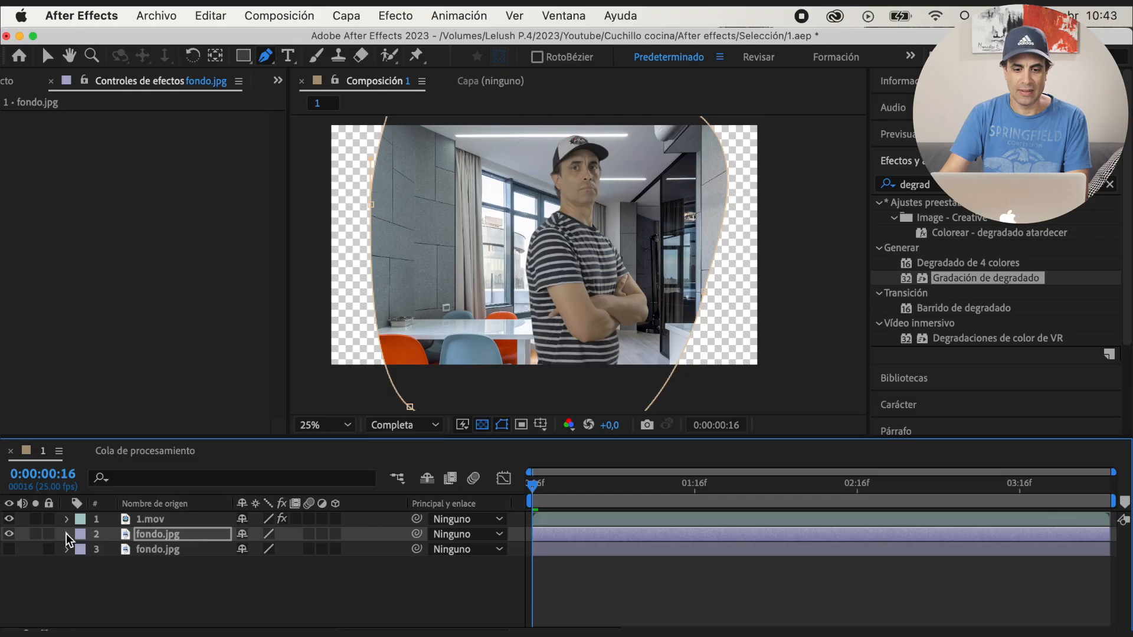
click(68, 534)
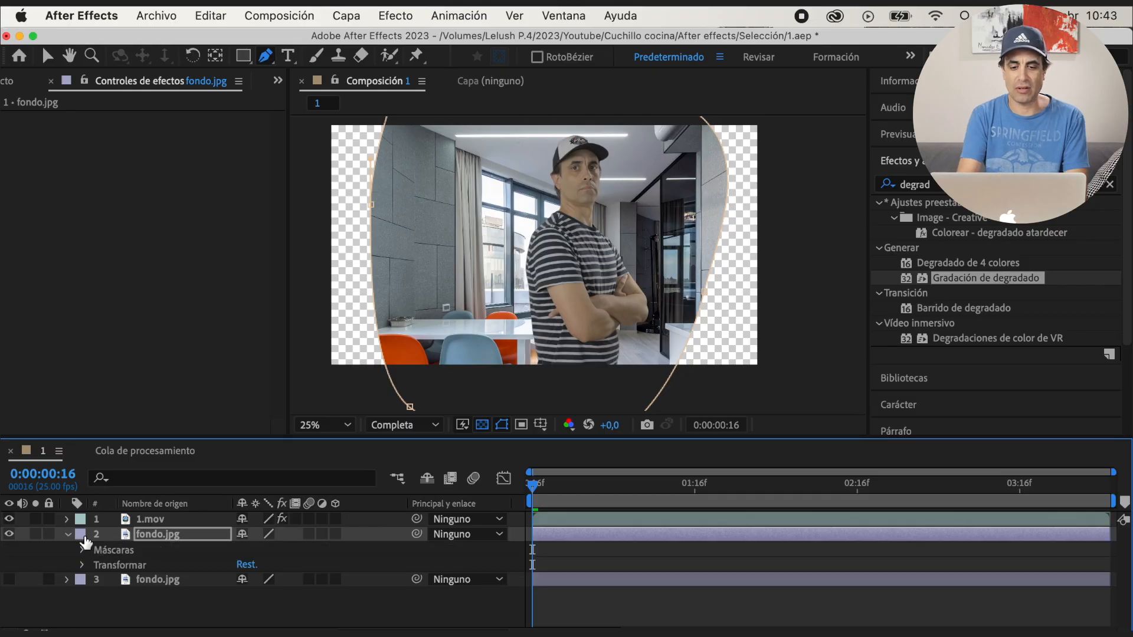
click(83, 550)
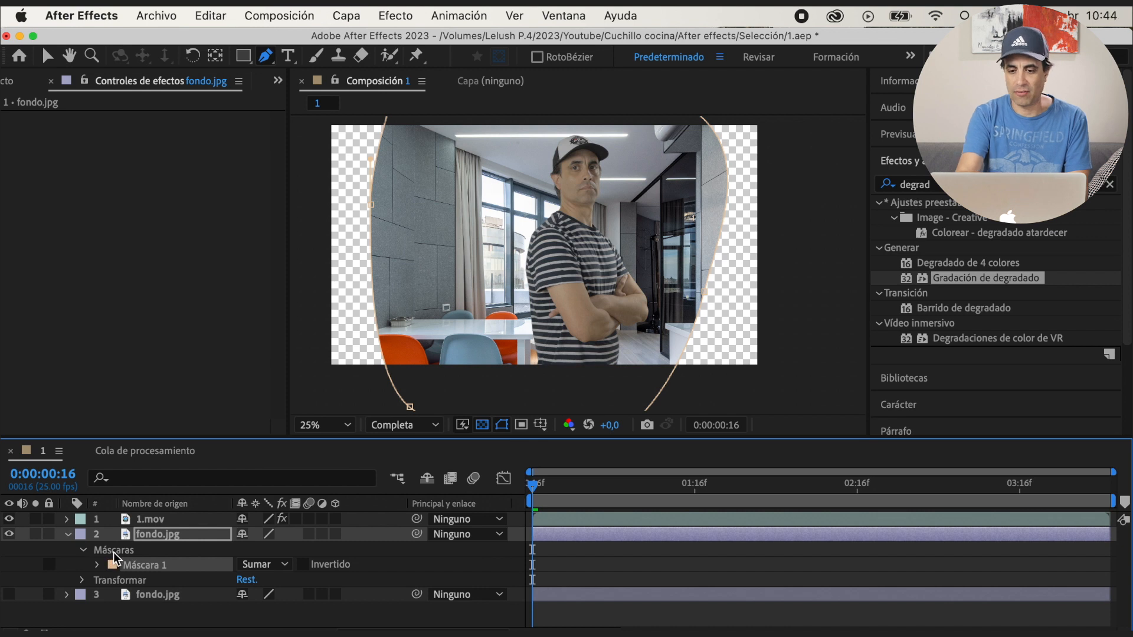
key(f)
drag(274, 566, 310, 565)
Hide the mask outlines, collapse the upper fondo.jpg layer and show the lower fondo.jpg layer again
click(502, 425)
click(503, 425)
click(502, 425)
click(68, 535)
click(9, 549)
Apply Desenfoque de lente de cámara to the upper fondo.jpg layer with a blur radius of 10
click(881, 186)
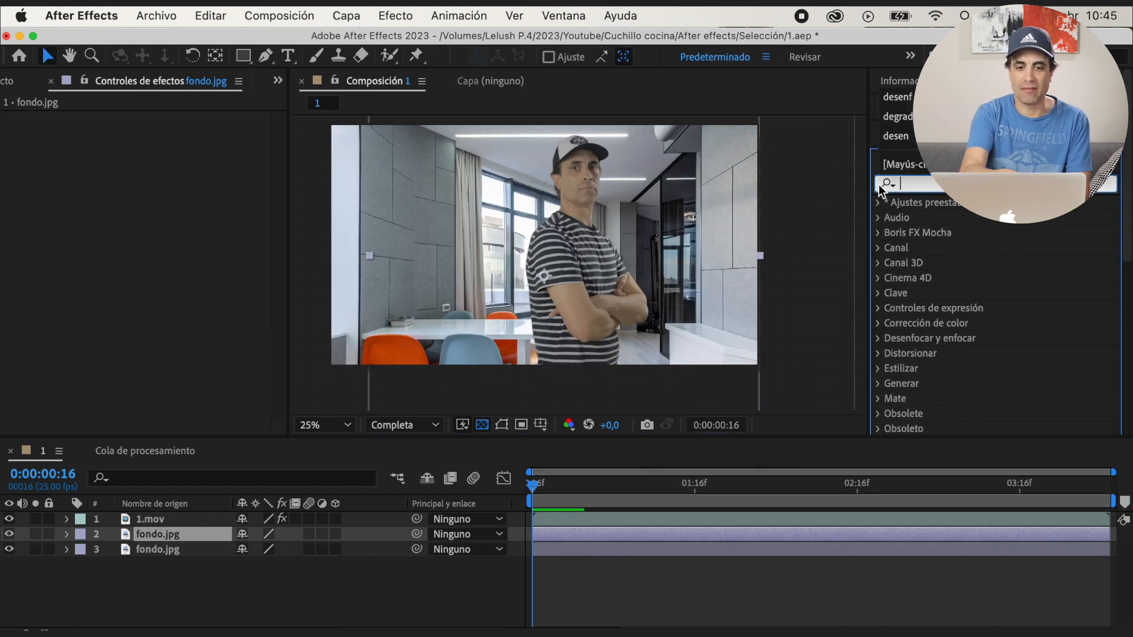
text(desenf)
scroll(1066, 323, down, 10)
scroll(1063, 324, up, 5)
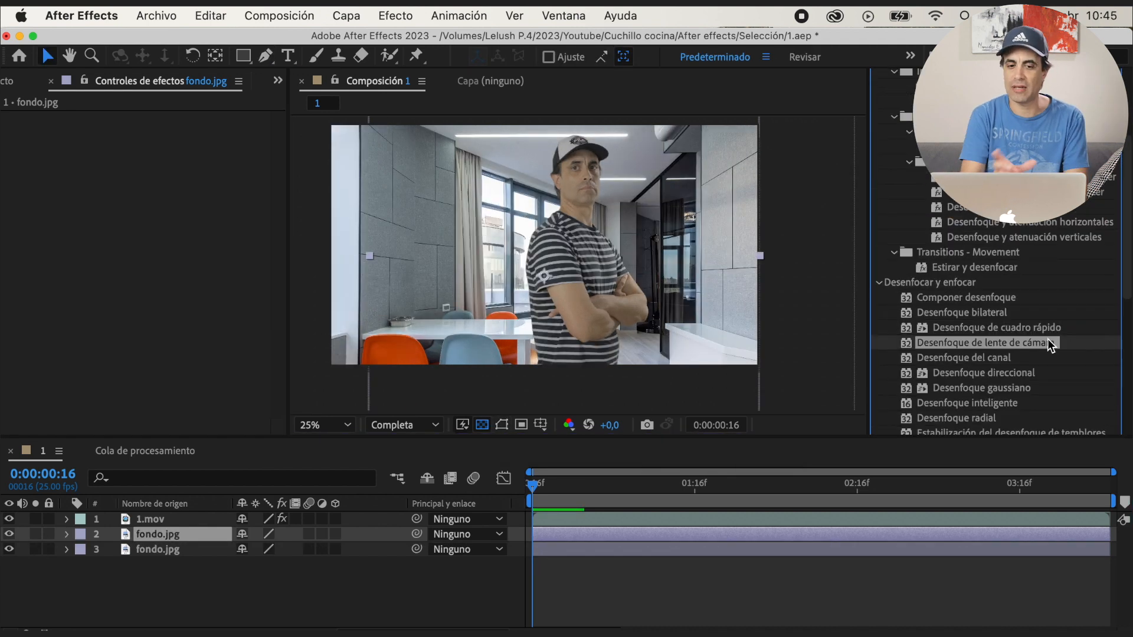
double_click(1047, 342)
click(164, 134)
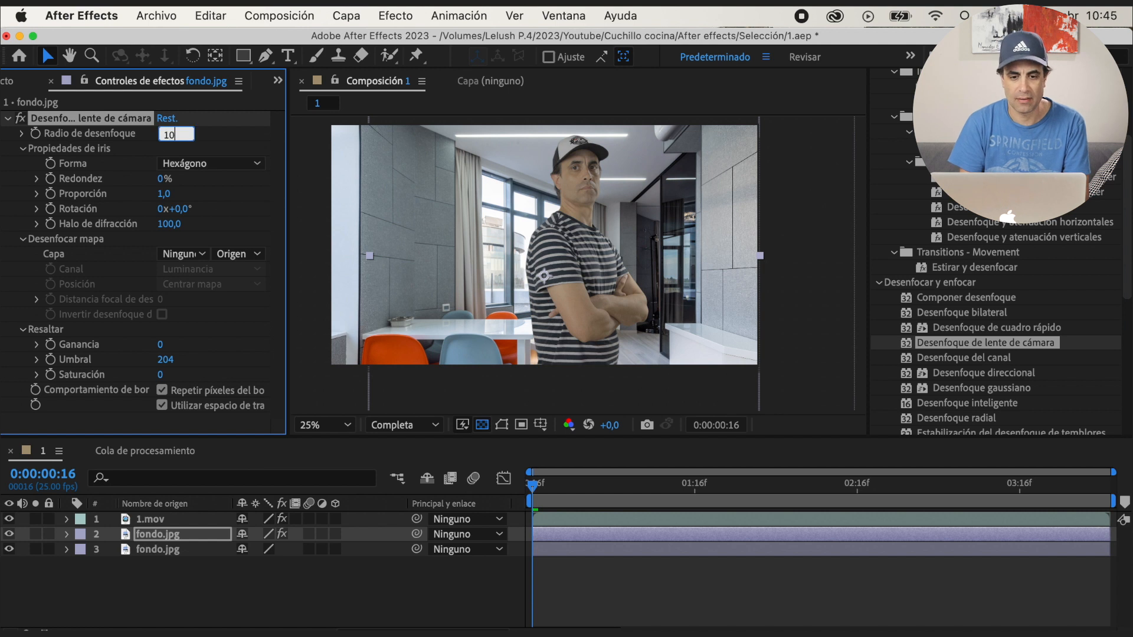
text(10)
key(Return)
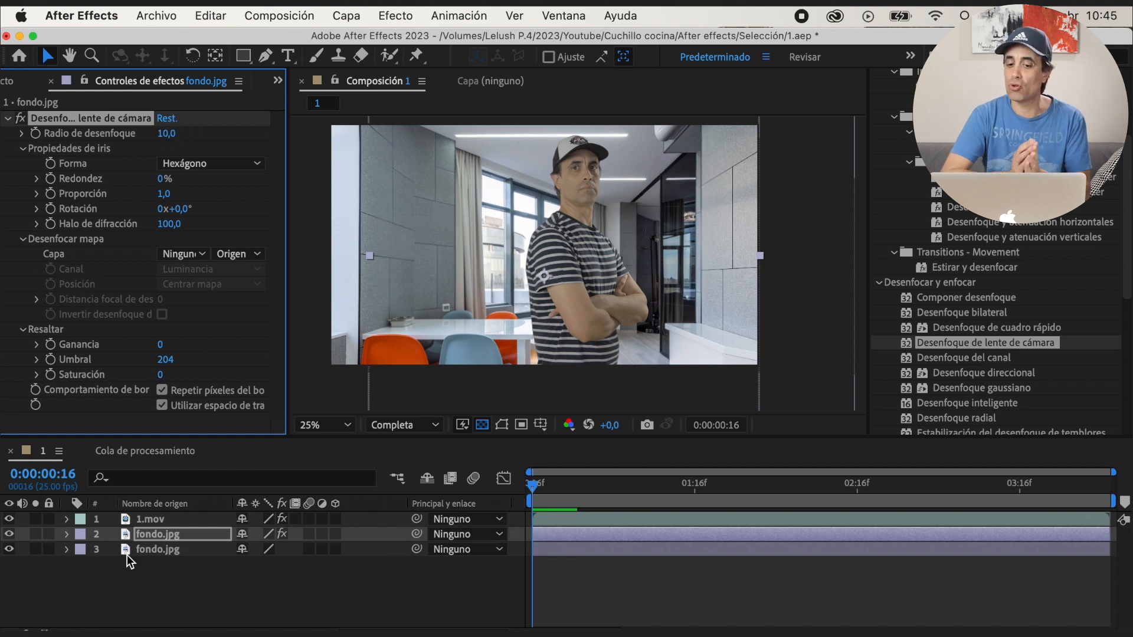
Set the feather of Máscara 1 on the upper fondo.jpg layer to 319 pixels
click(66, 533)
scroll(203, 568, down, 1)
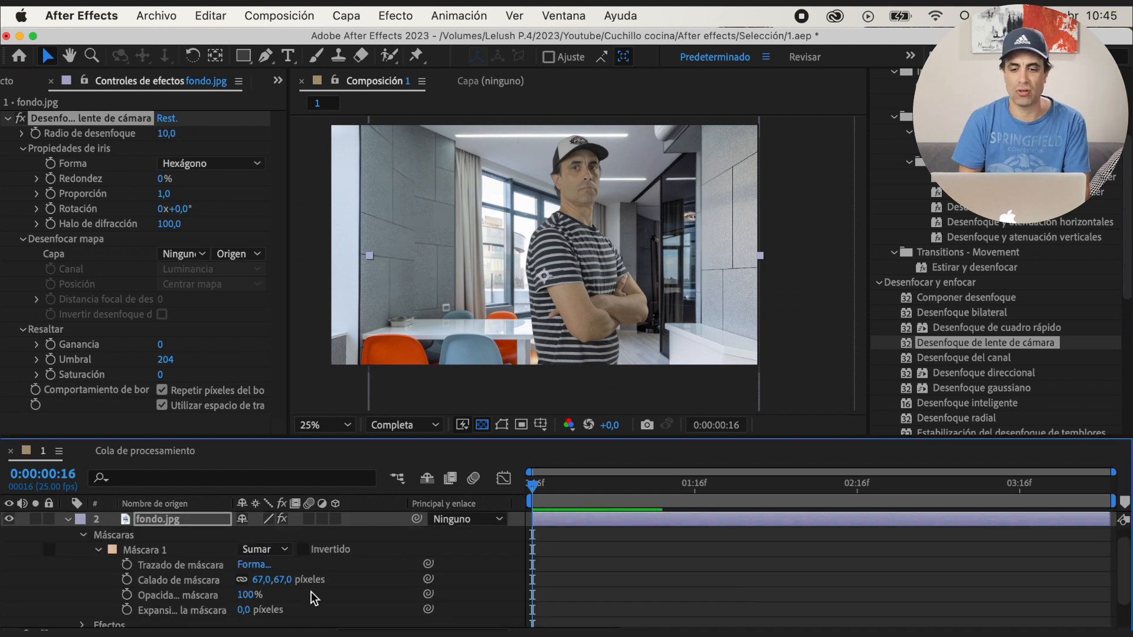
drag(263, 580, 363, 581)
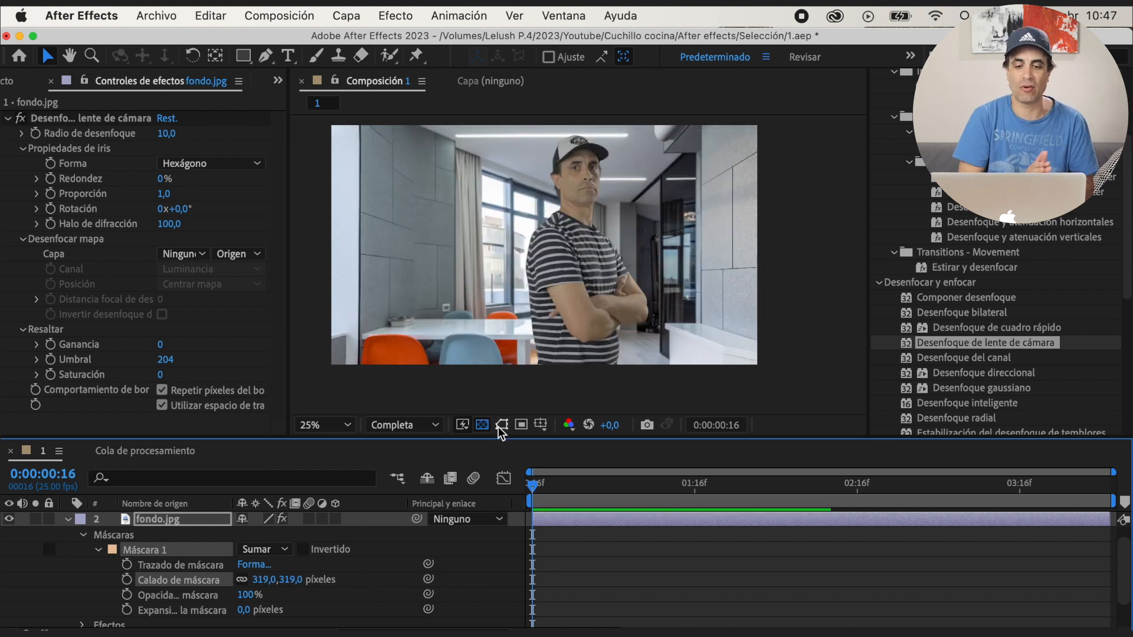
Reshape the lower part of Máscara 1 around the man by moving its points, and hide the mask outlines
click(501, 425)
scroll(562, 361, down, 1)
drag(502, 335, 490, 315)
drag(610, 340, 615, 307)
click(491, 314)
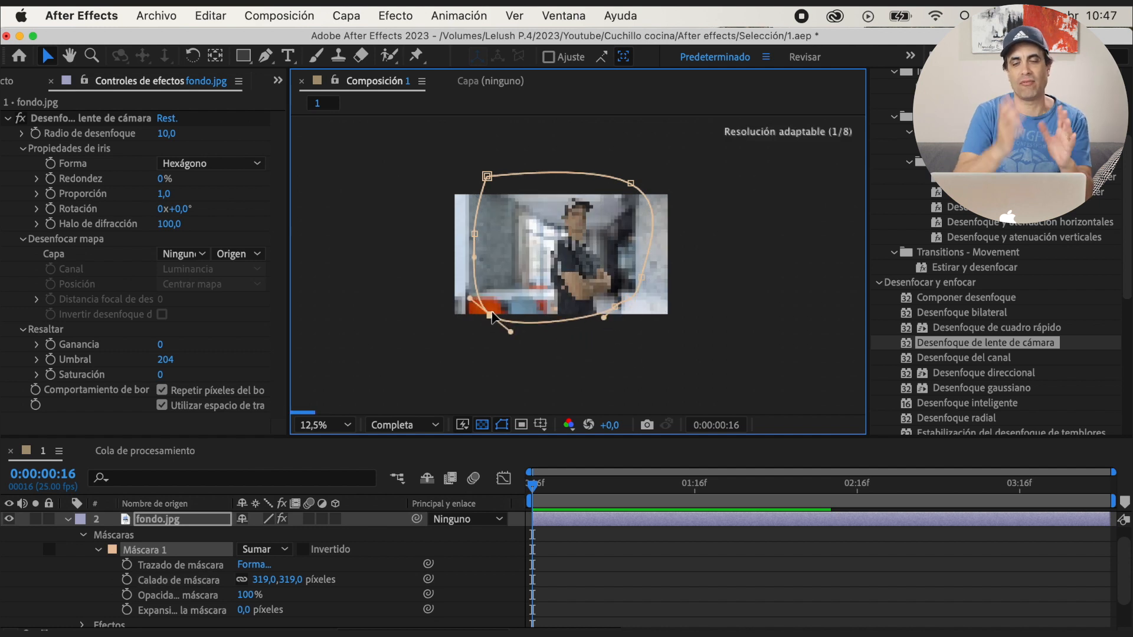
key(period)
click(501, 425)
click(502, 425)
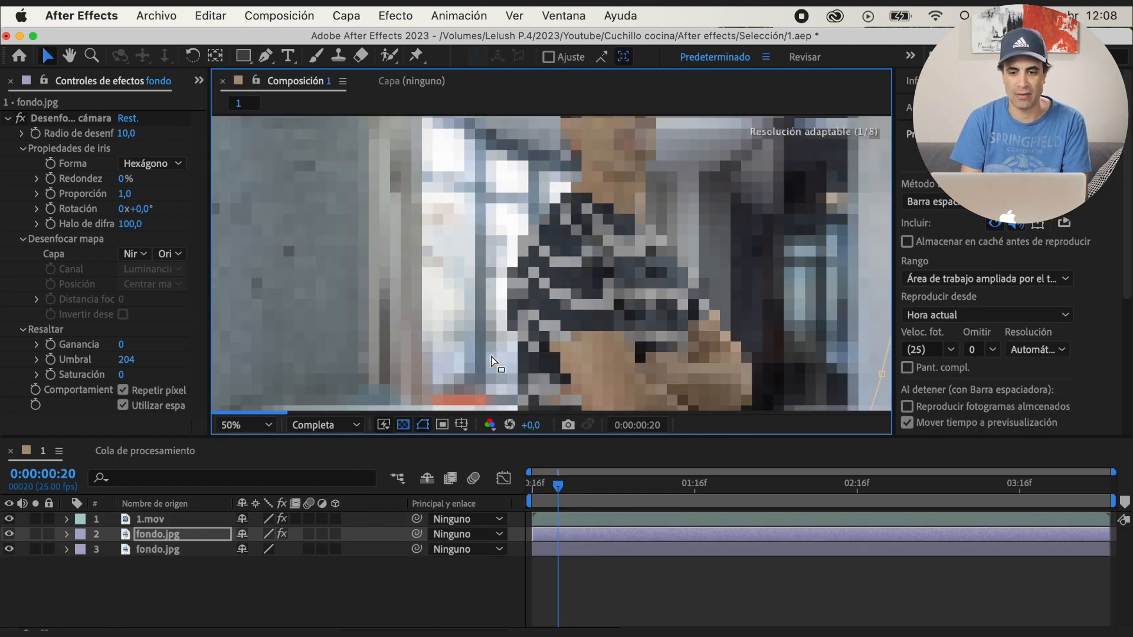
scroll(495, 363, down, 2)
click(423, 425)
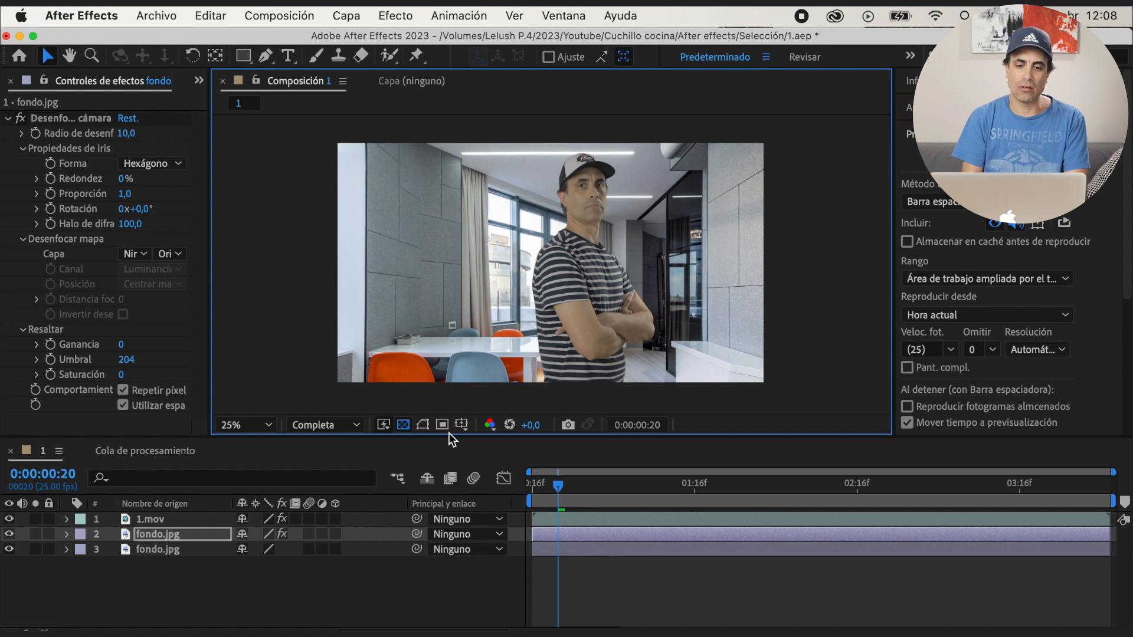
Precompose both fondo.jpg layers into one composition named fondo
click(193, 547)
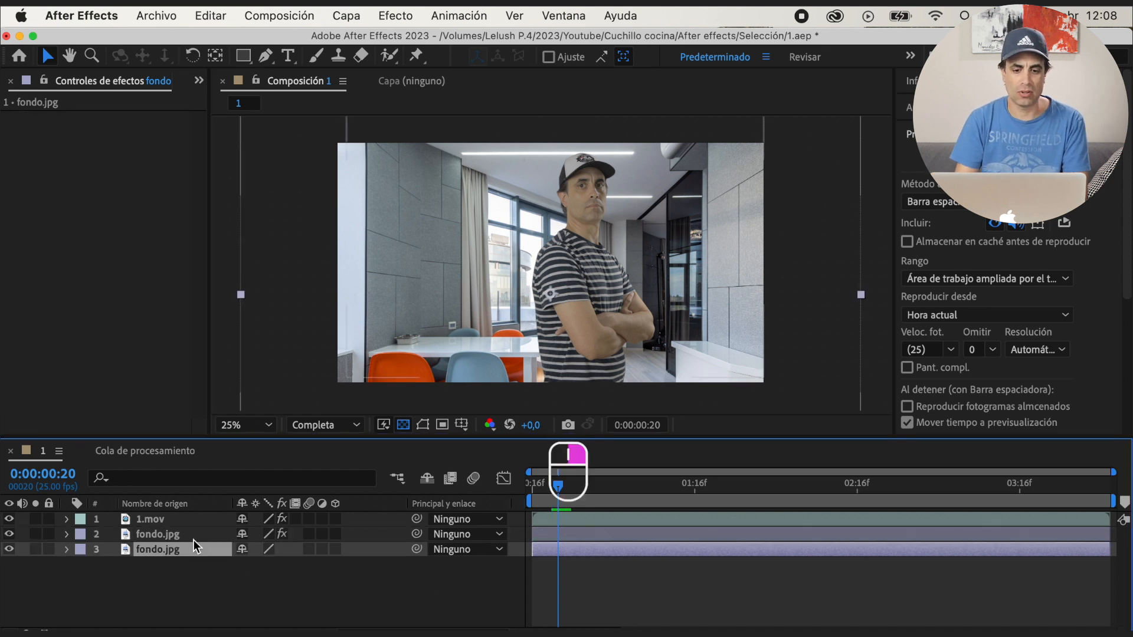
shift+click(195, 534)
right_click(208, 533)
click(254, 516)
text(fondo)
key(Return)
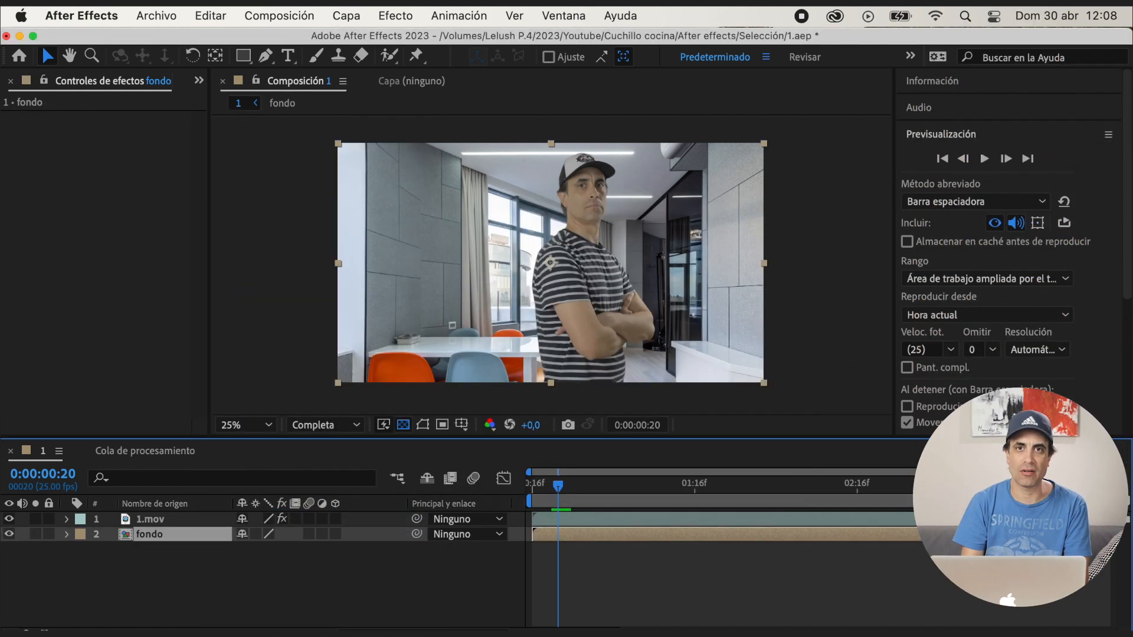
Find the Tinción effect and apply it to the fondo layer
click(976, 135)
click(974, 160)
click(971, 183)
text(tinc)
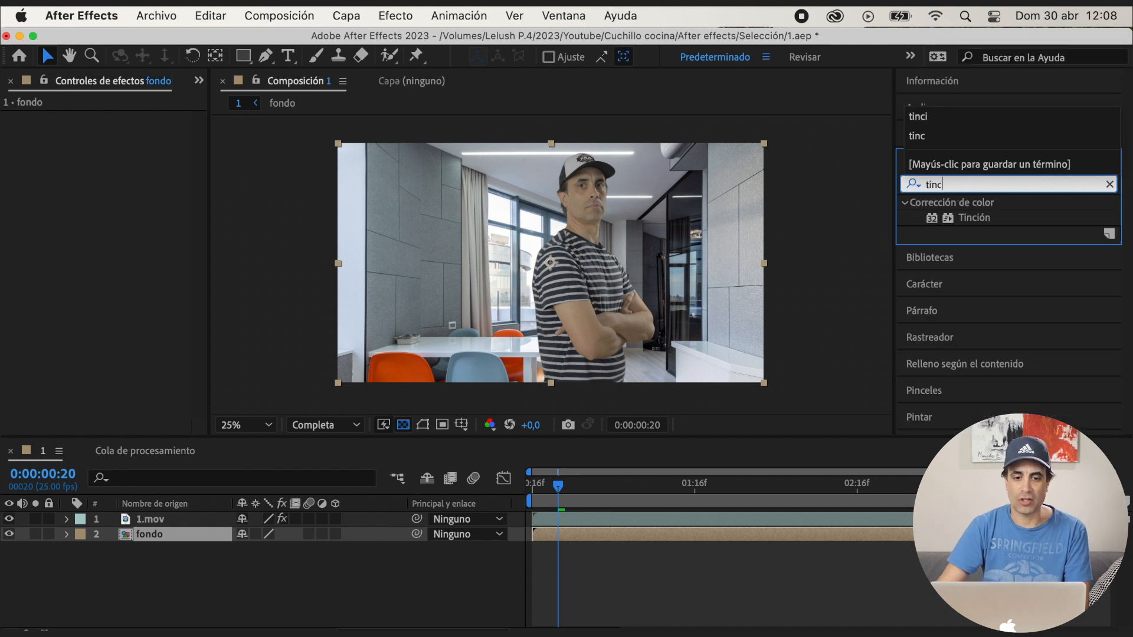
double_click(974, 218)
Sample the cap's dark and light areas as Tinción's black and white colours, and set the tint level to 34%
click(152, 134)
click(611, 170)
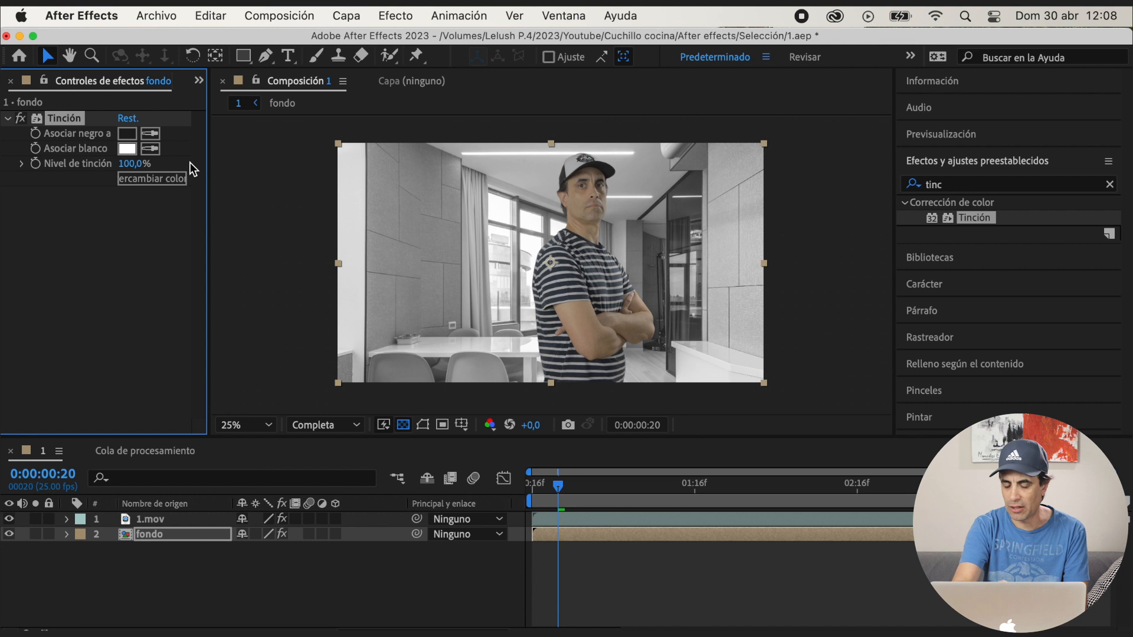
click(150, 149)
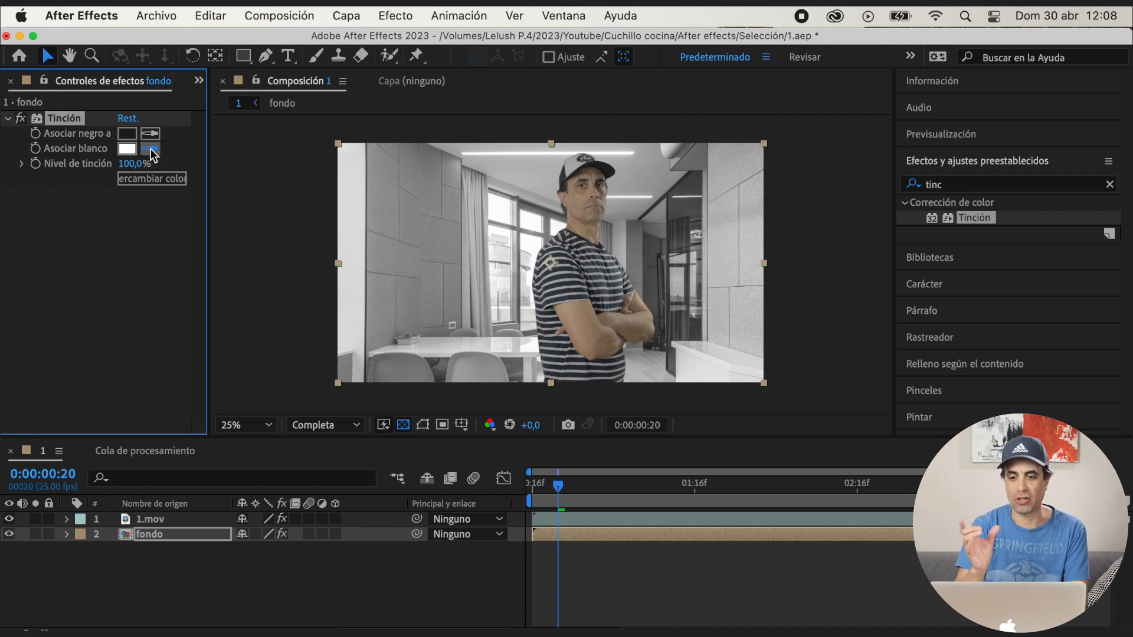
click(569, 172)
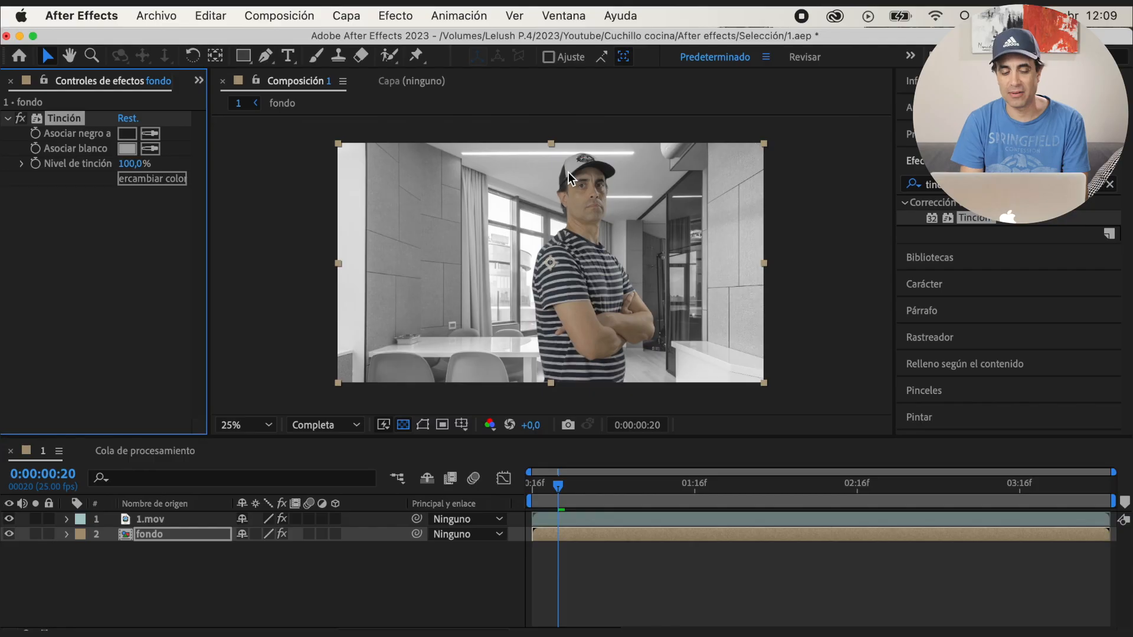
drag(131, 164, 112, 179)
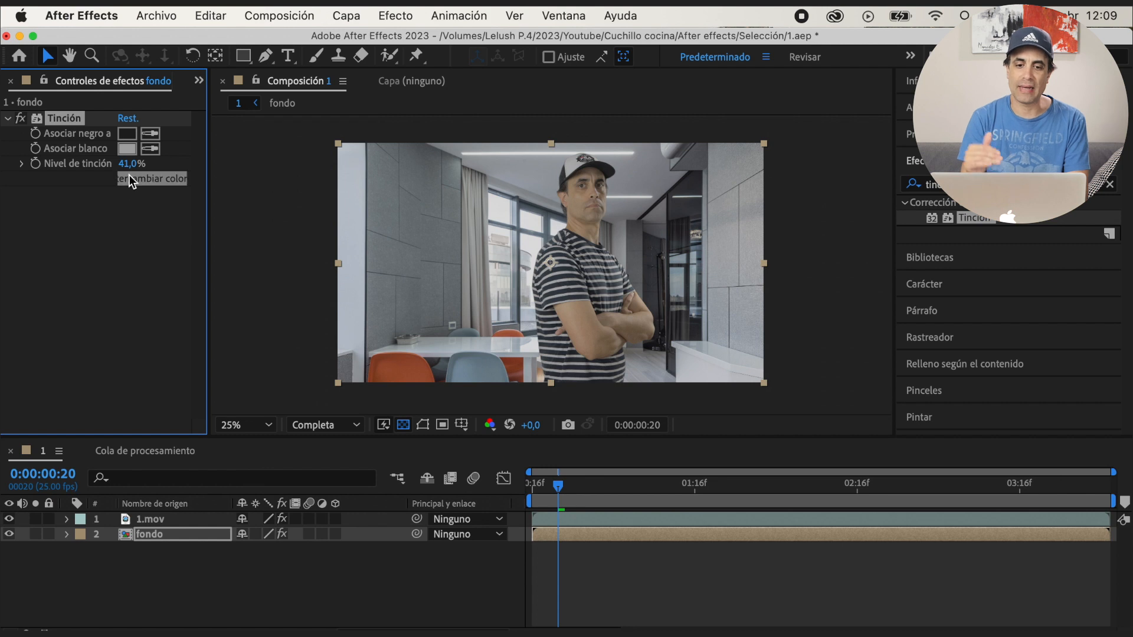
drag(127, 165, 132, 222)
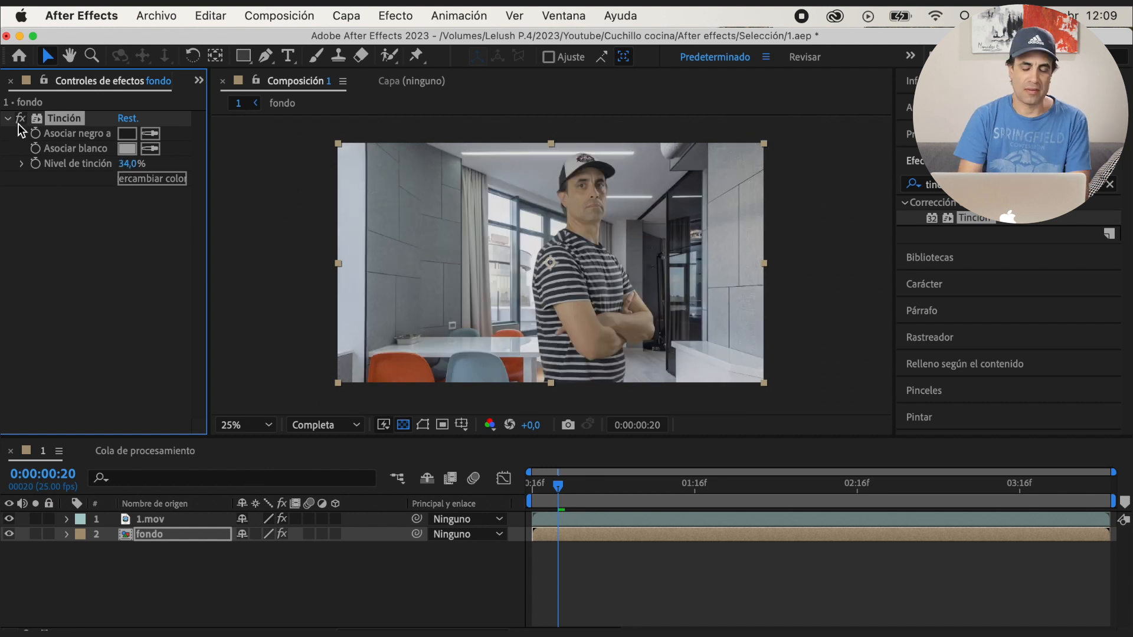
Precompose the 1.mov and fondo layers together with the default name
click(182, 520)
shift+click(177, 533)
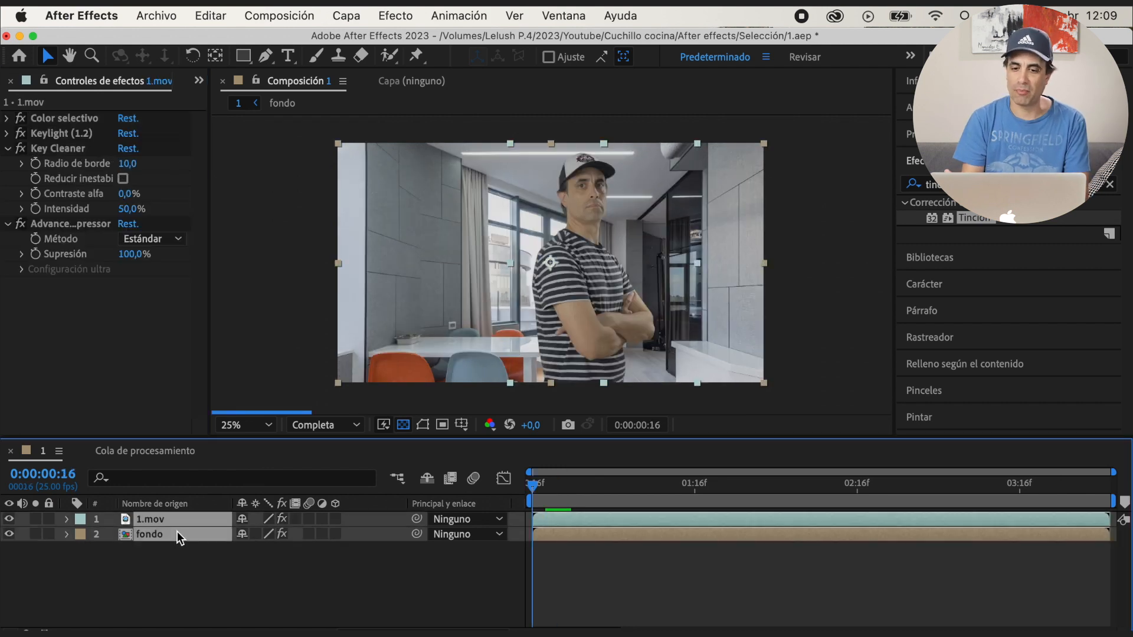
right_click(179, 532)
click(225, 518)
key(Return)
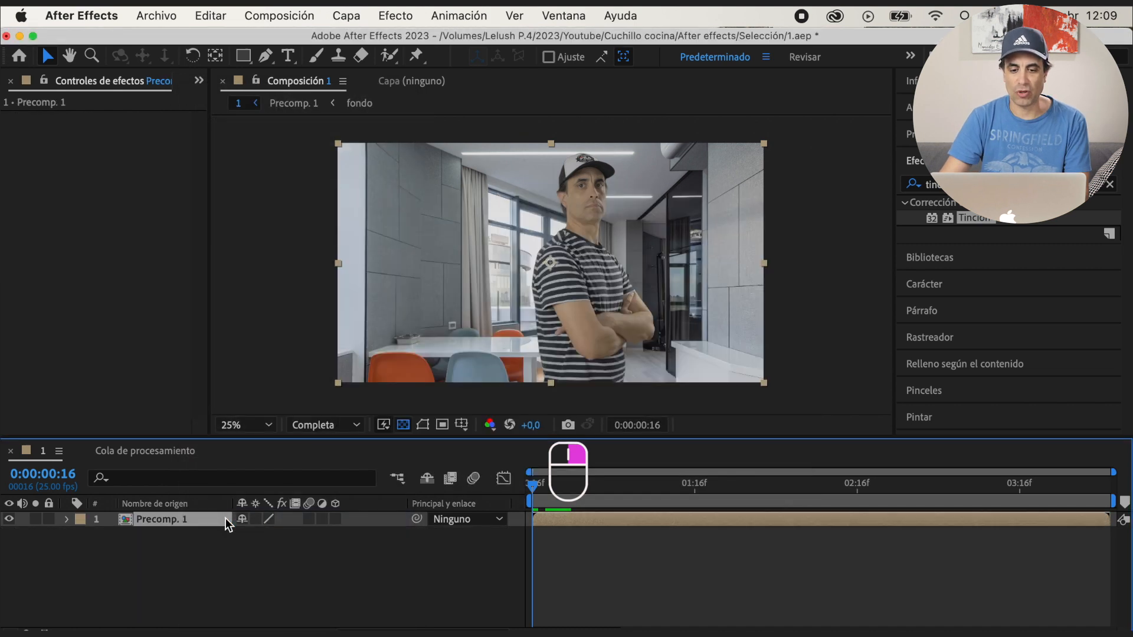
Animate the scale of Precomp. 1 from 100% at 0:00:00:16 to 104% at 0:00:04:04
key(s)
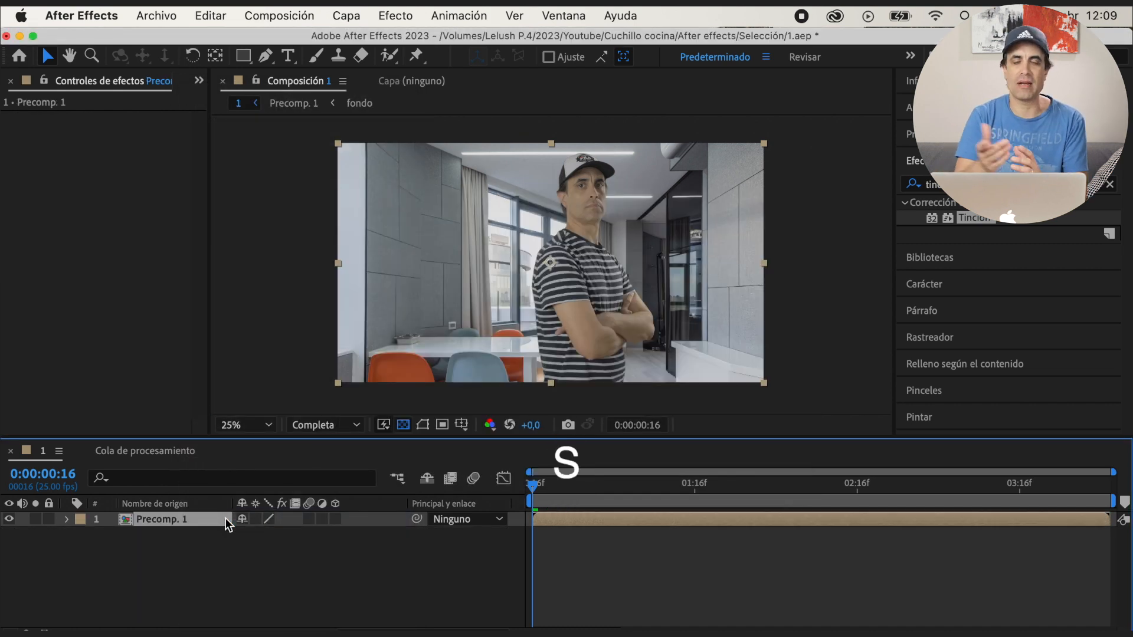
click(112, 534)
click(1098, 485)
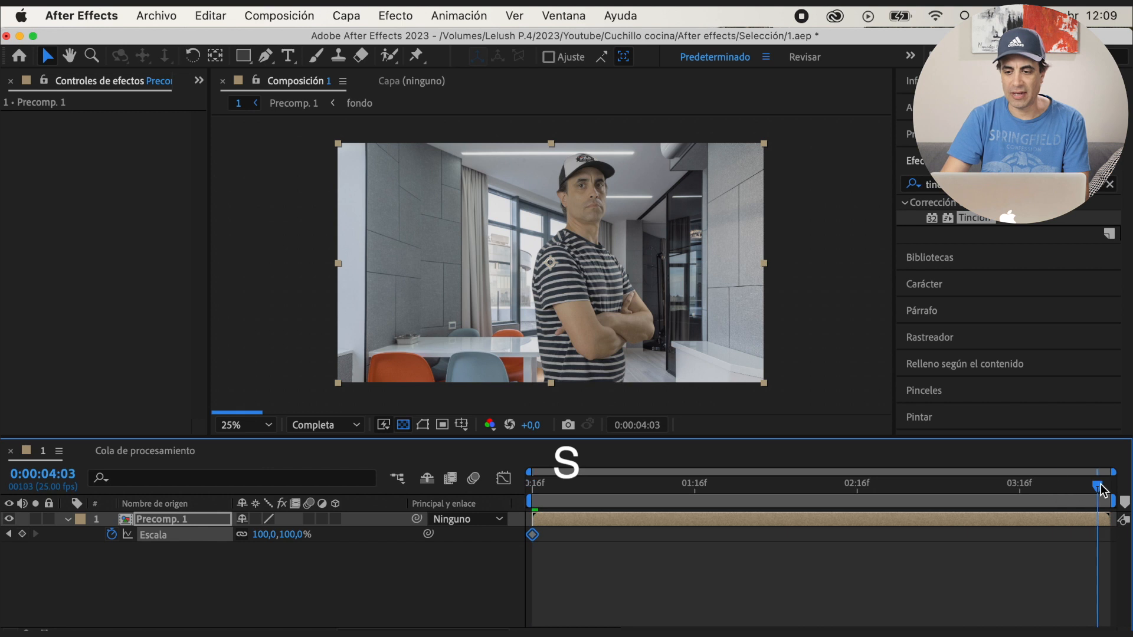
drag(1101, 489, 1105, 488)
drag(286, 534, 294, 536)
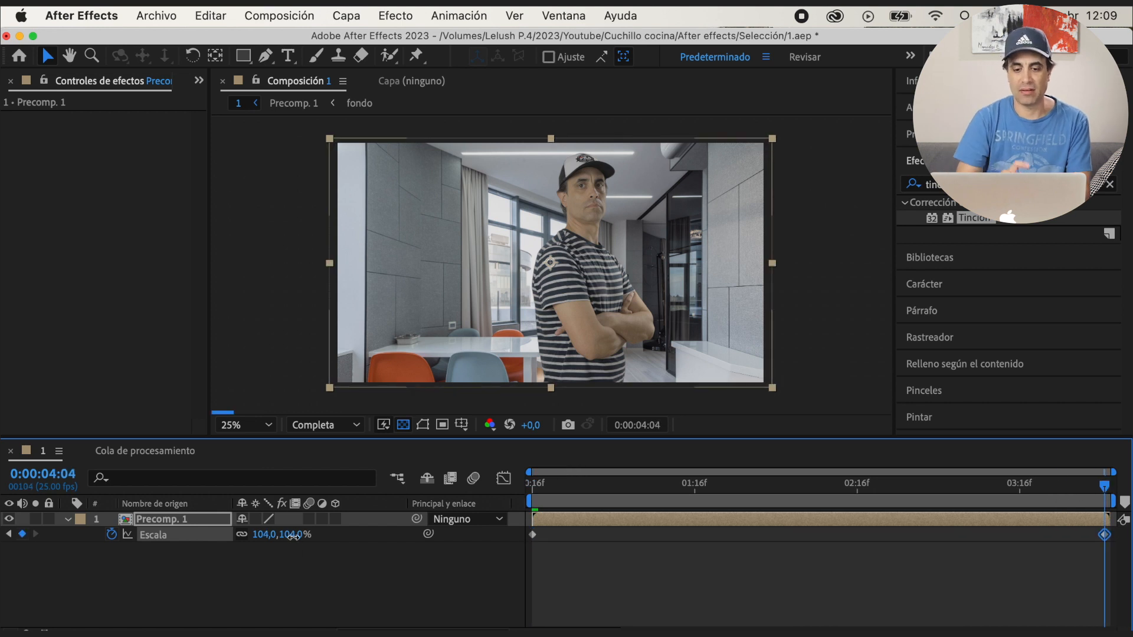
drag(561, 486, 520, 505)
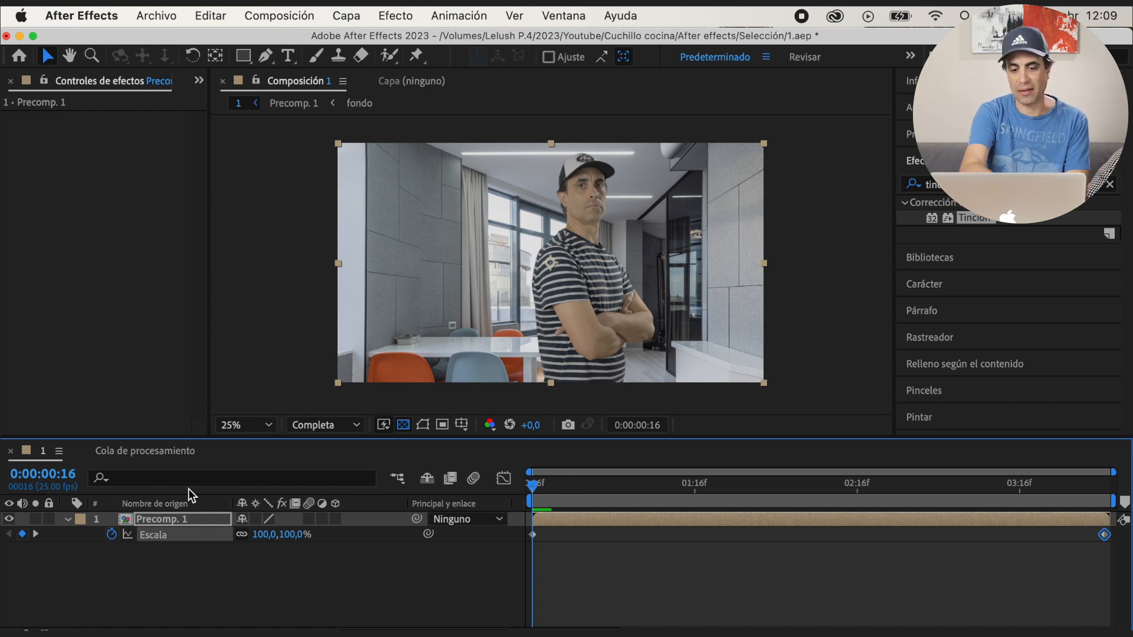
Inside Precomp. 1, position 1.mov at 1730, 1167 and fondo at 1920, 1203, and play back the main composition 1
double_click(177, 519)
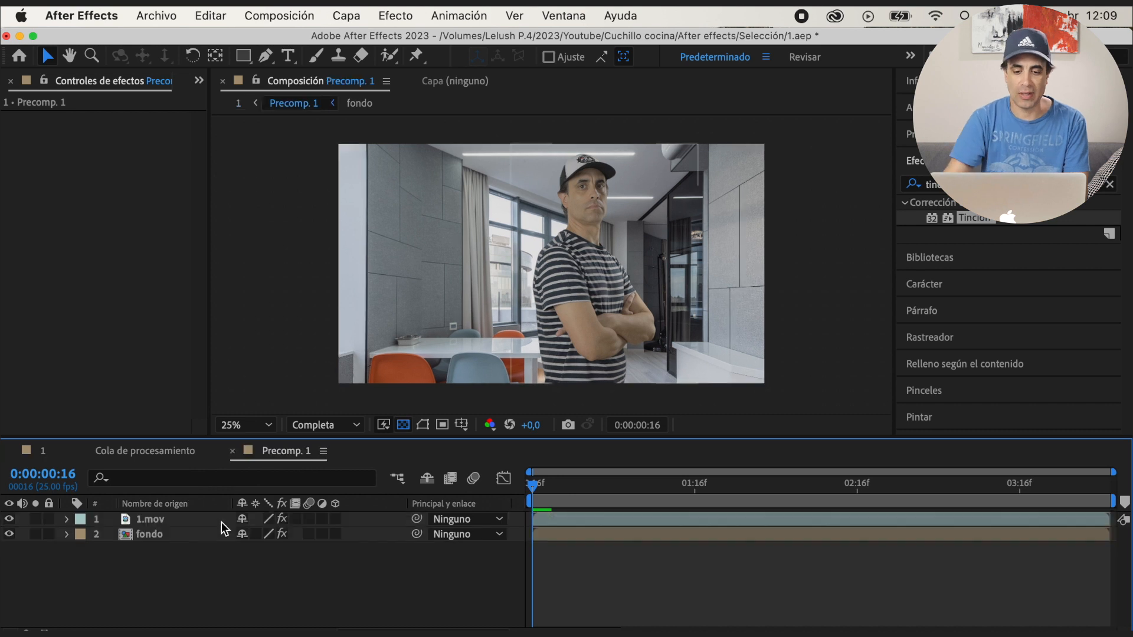
click(170, 519)
click(39, 518)
click(38, 520)
key(p)
drag(255, 543, 161, 544)
drag(285, 543, 338, 534)
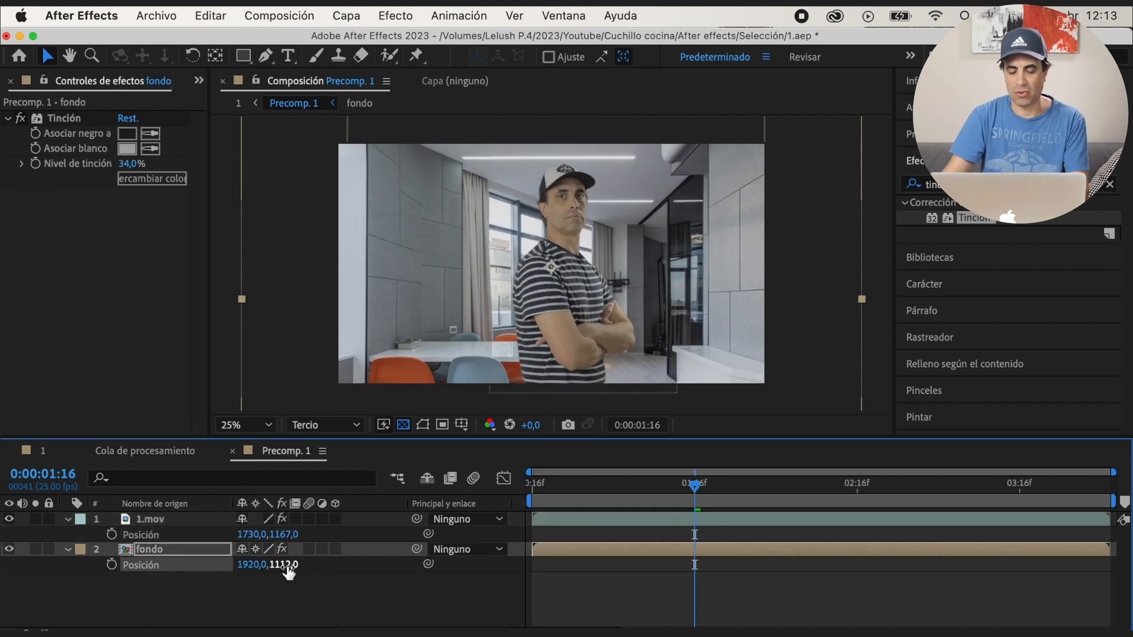
drag(286, 572, 320, 565)
key(p)
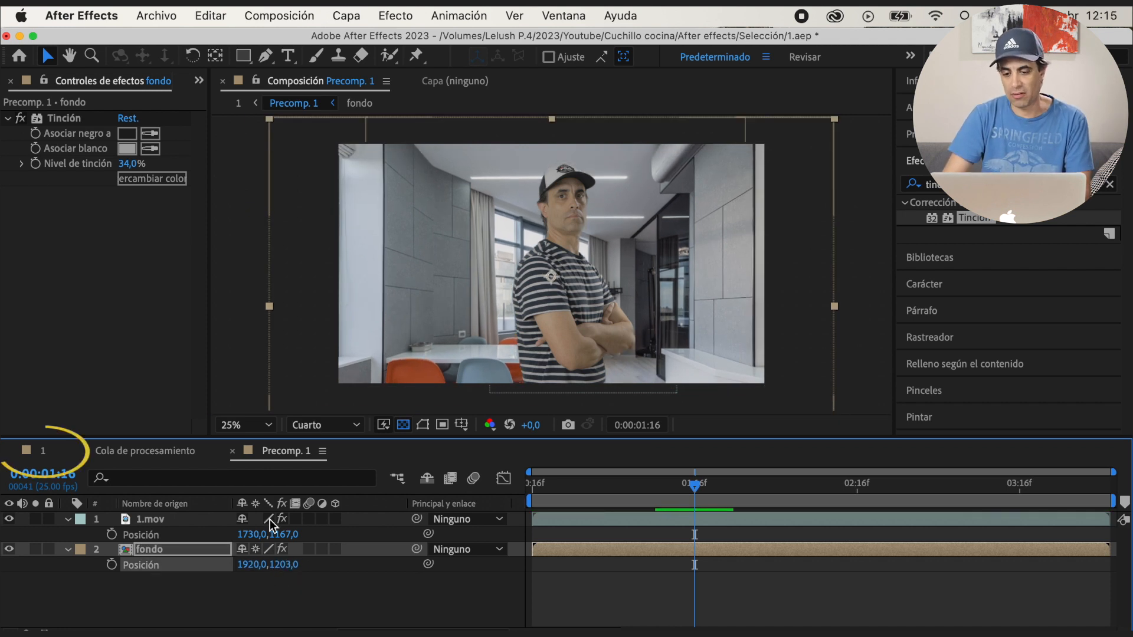
click(51, 455)
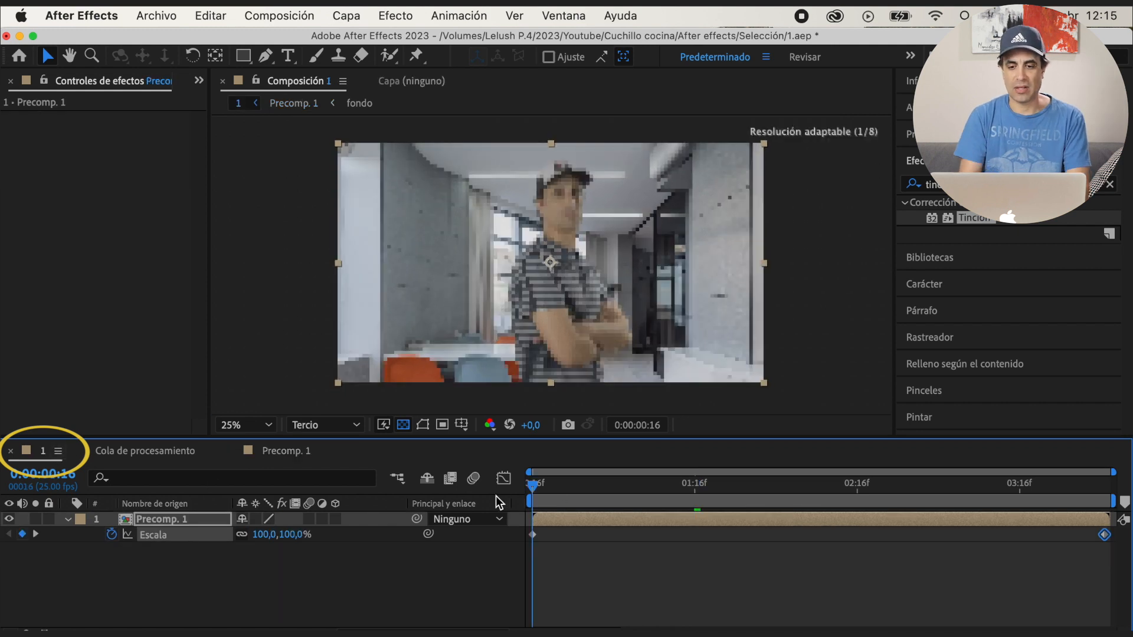
key(space)
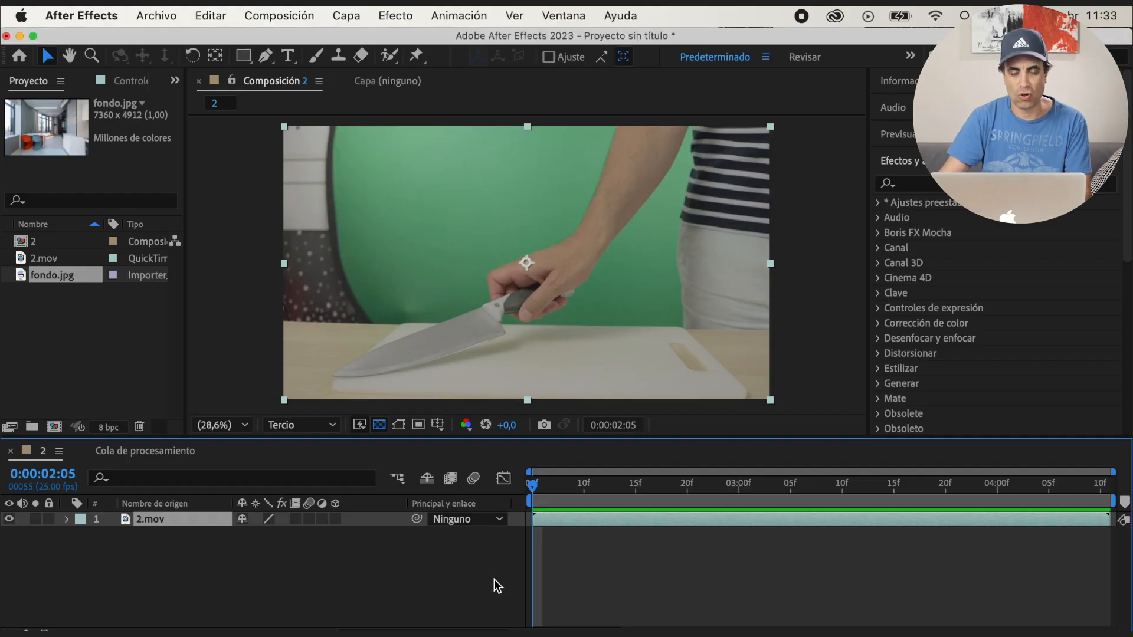
Apply Color selectivo to 2.mov and, for Verdes, set Cian to 100%, Magenta to -100% and Amarillo to 100%
click(918, 185)
text(select)
double_click(961, 219)
click(145, 149)
click(162, 209)
drag(118, 178, 70, 179)
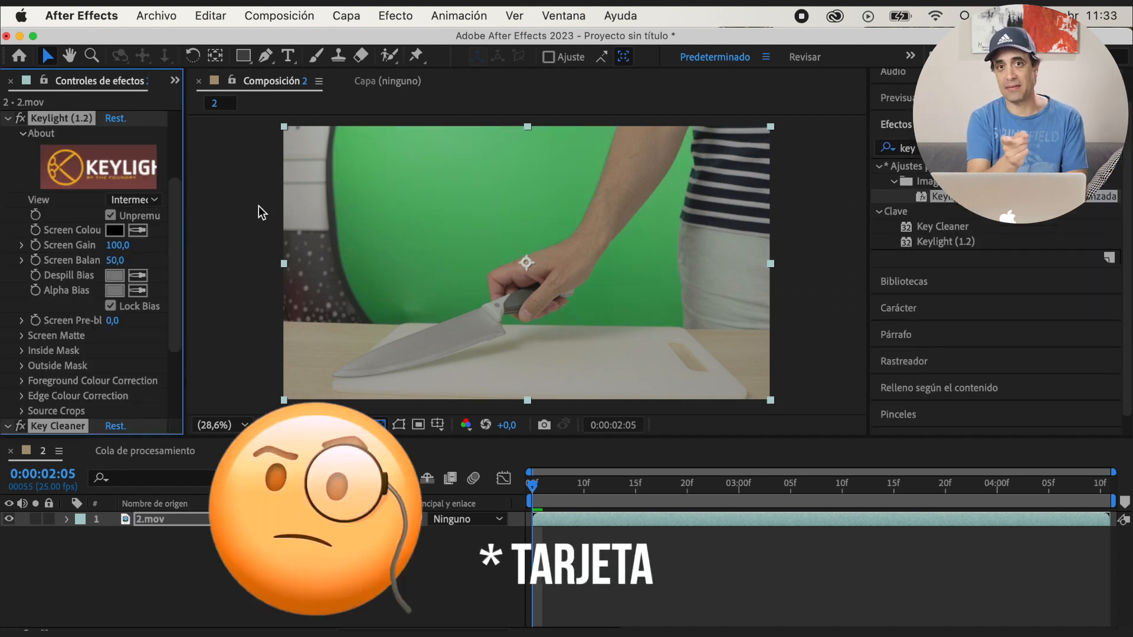
Key out the green background of 2.mov by adjusting Keylight, and play back the knife shot
click(165, 197)
click(207, 298)
drag(131, 305, 139, 306)
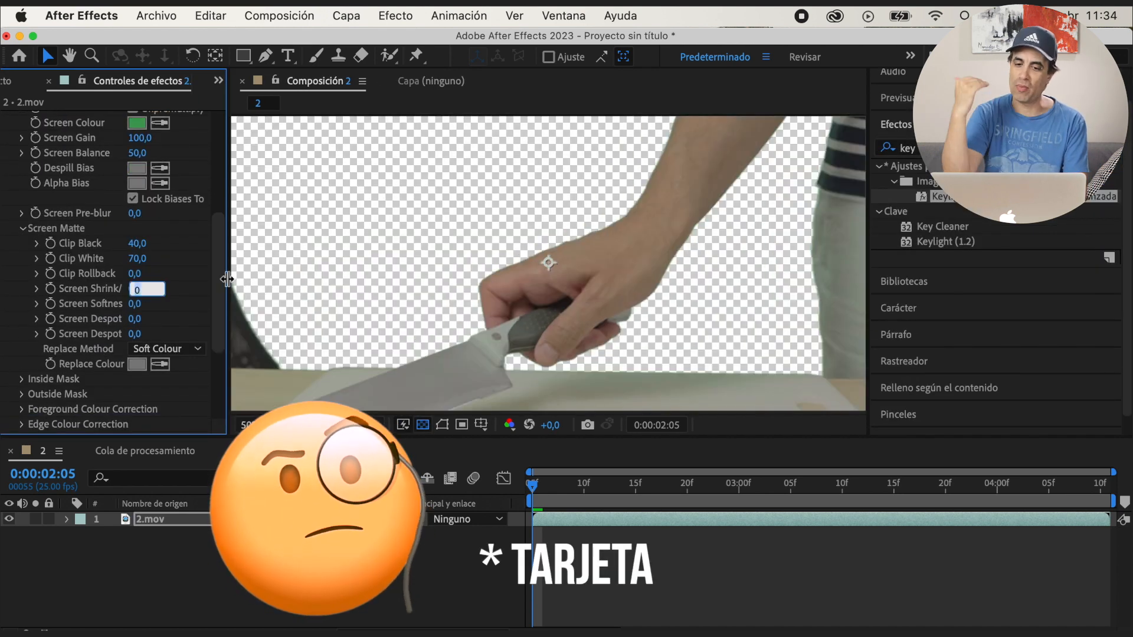
drag(222, 274, 223, 354)
key(comma)
key(space)
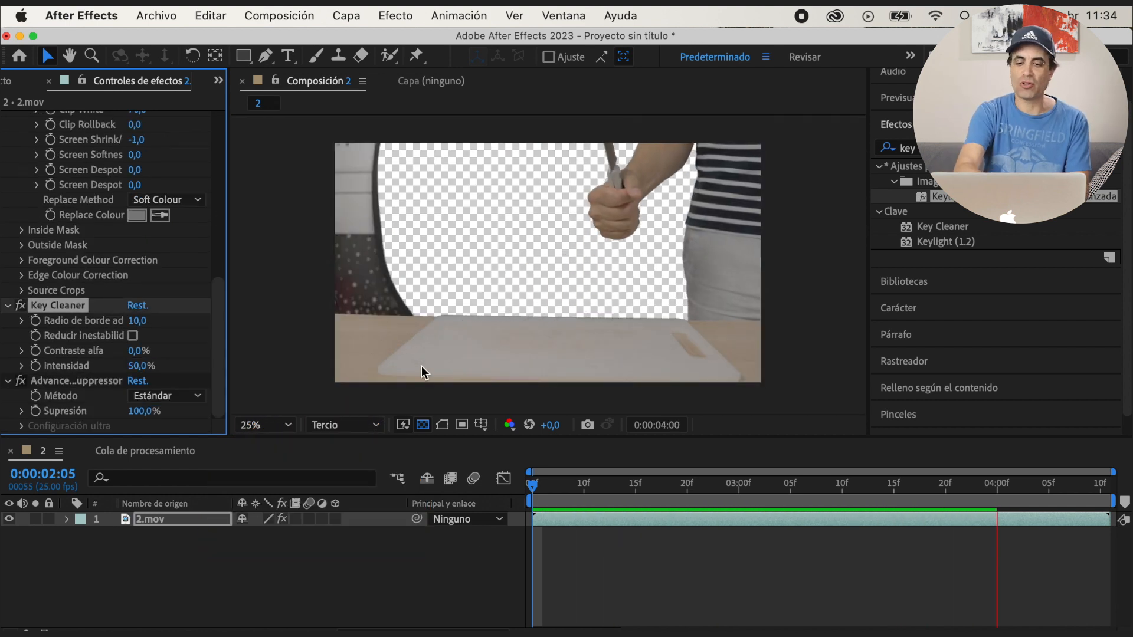
Duplicate the 2.mov layer and trim the upper copy to the single frame at 0:00:03:13
drag(988, 486, 869, 501)
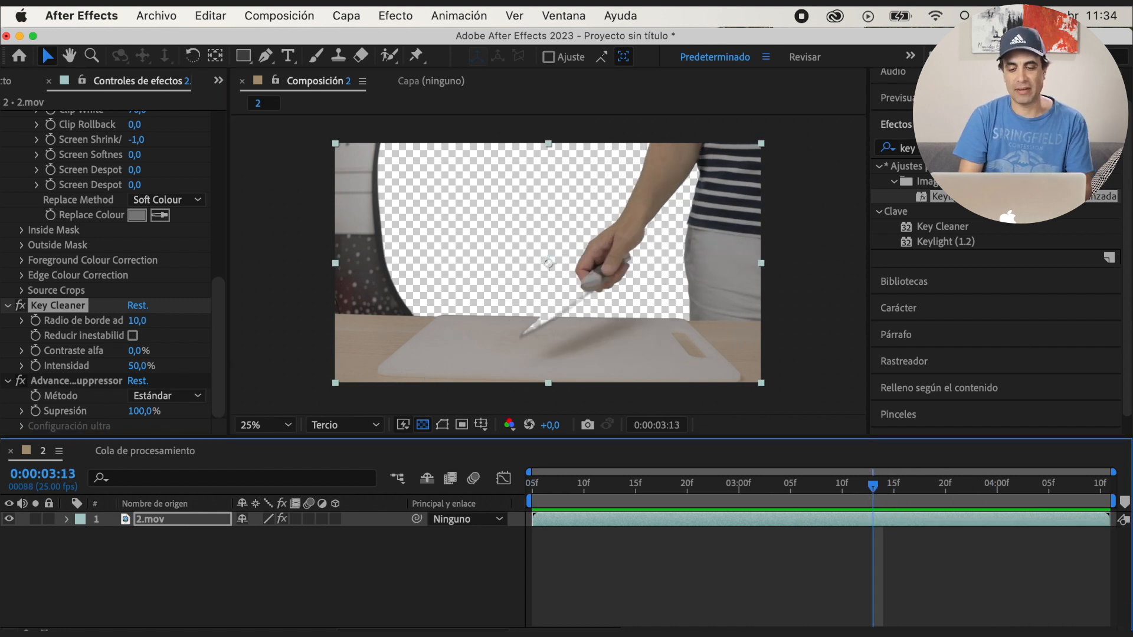
click(944, 97)
click(201, 522)
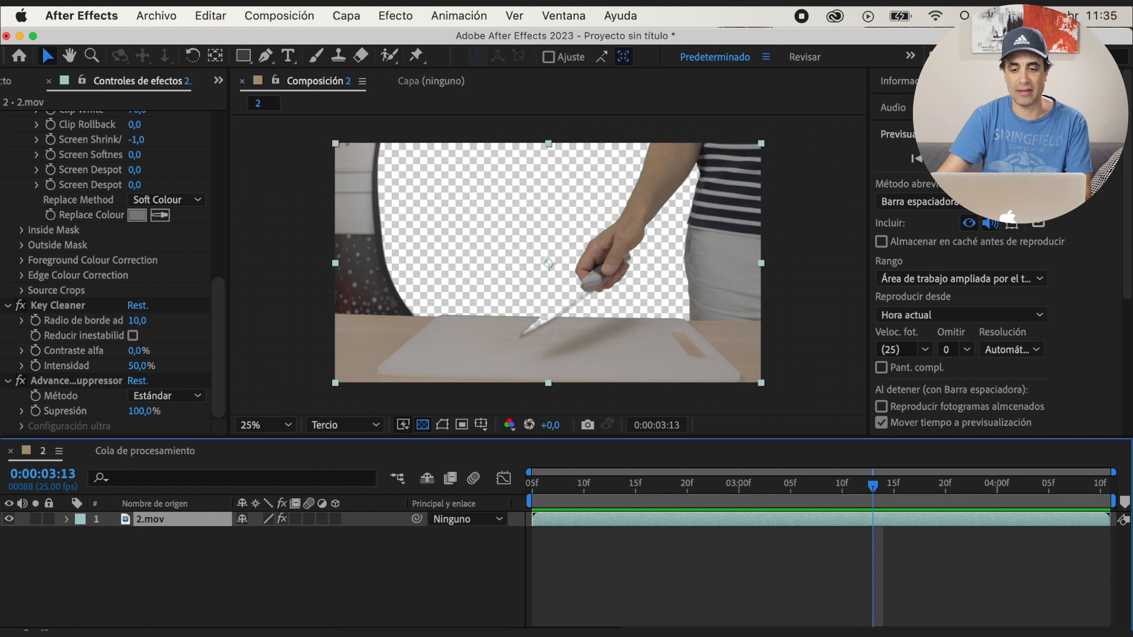
click(939, 158)
click(985, 158)
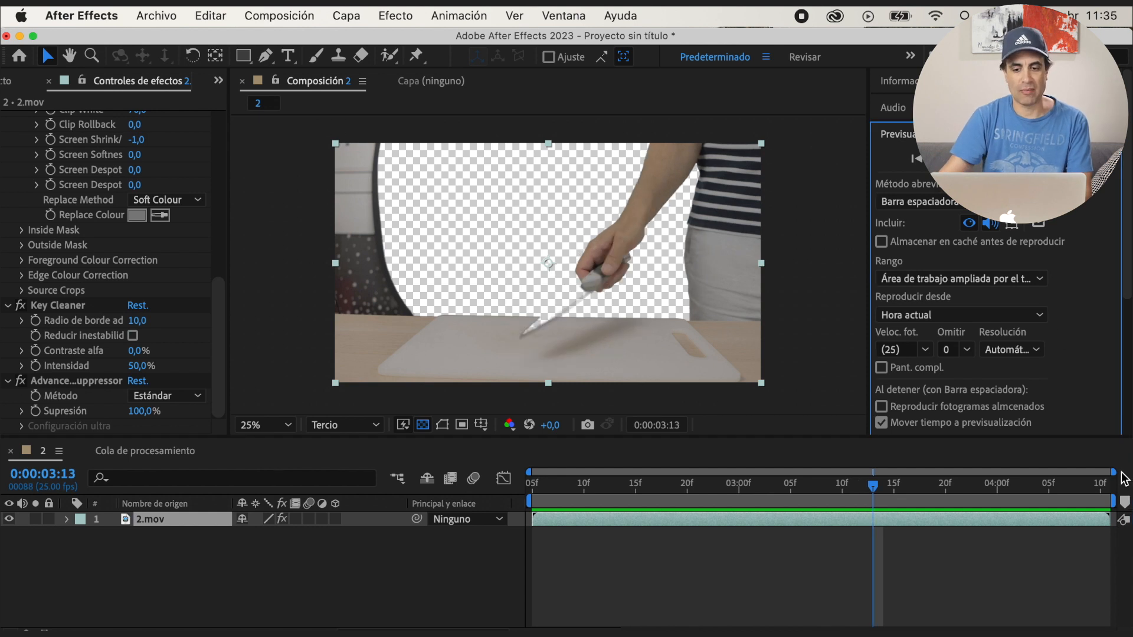
key(super+d)
drag(544, 519, 873, 520)
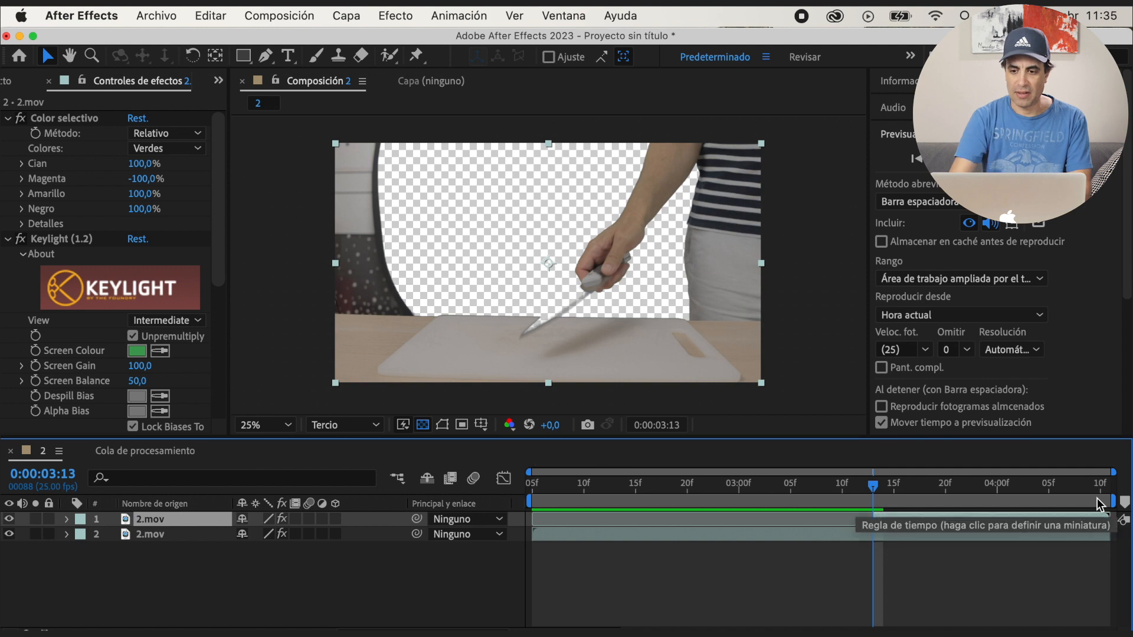
drag(1110, 520, 883, 520)
click(985, 159)
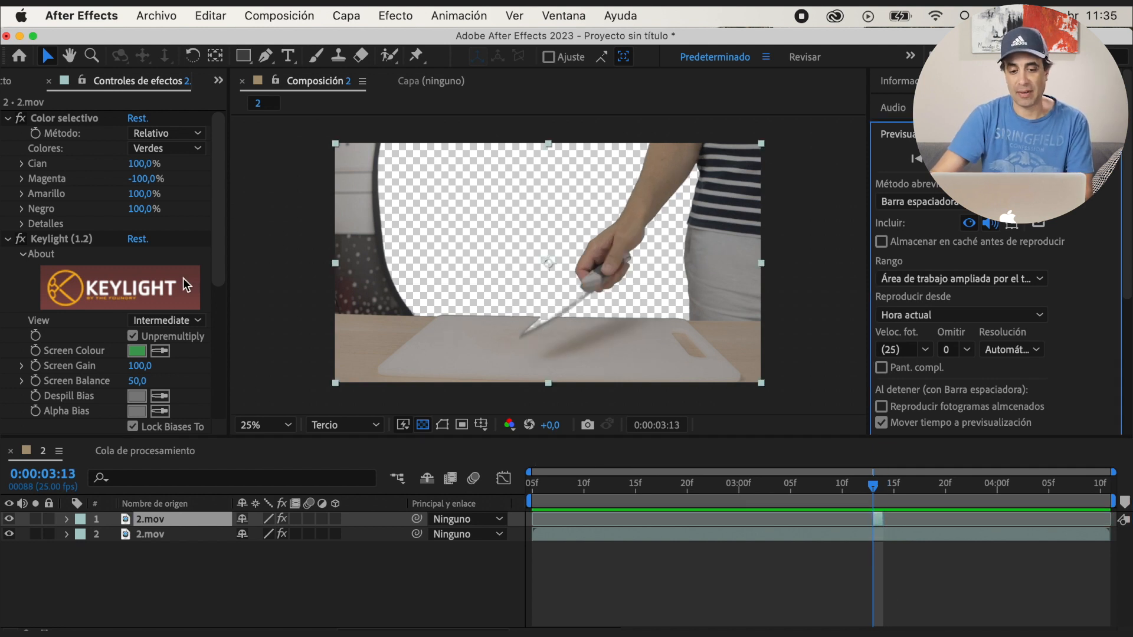
Disable Color selectivo, Keylight, Key Cleaner and Advanced Spill Suppressor on the one-frame upper copy of 2.mov
click(8, 118)
click(7, 134)
click(7, 148)
click(8, 164)
click(59, 120)
shift+click(80, 164)
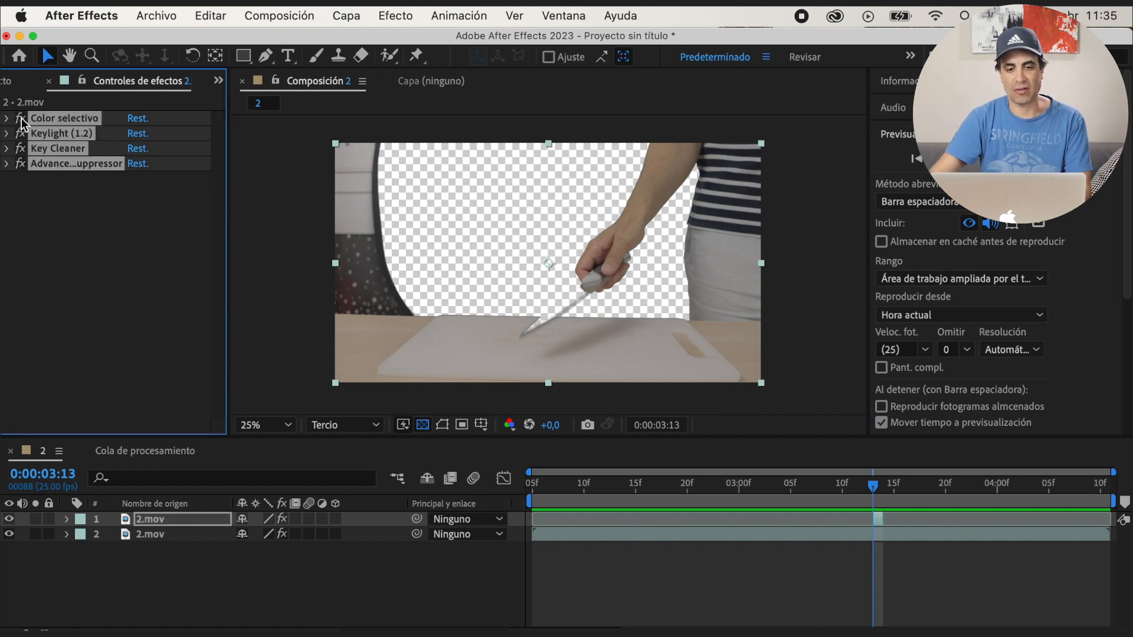
click(20, 118)
Draw a closed Pen mask around the knife blade on the upper 2.mov copy at 0:00:03:13
key(period)
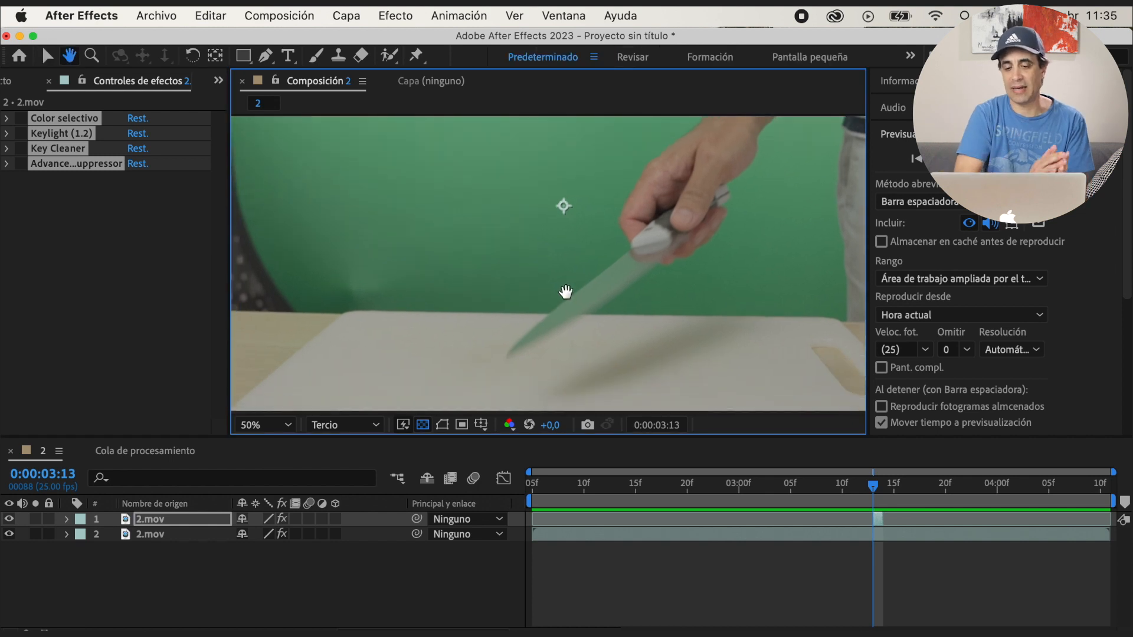
key(g)
click(630, 244)
click(552, 310)
click(501, 357)
drag(586, 309, 601, 297)
drag(678, 244, 685, 235)
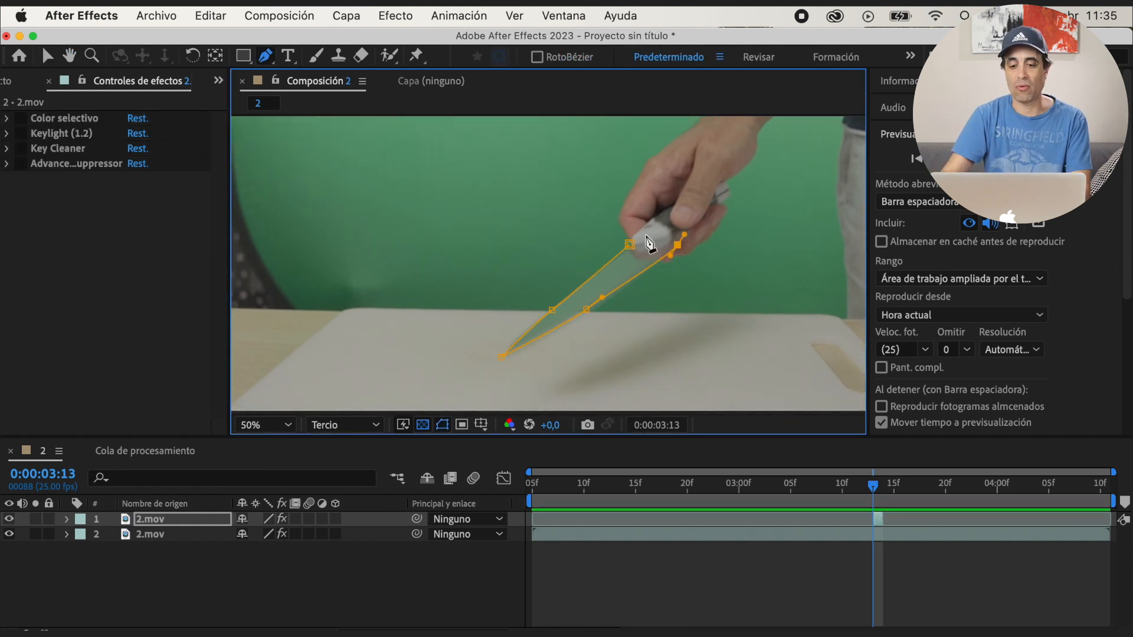
click(629, 243)
click(442, 426)
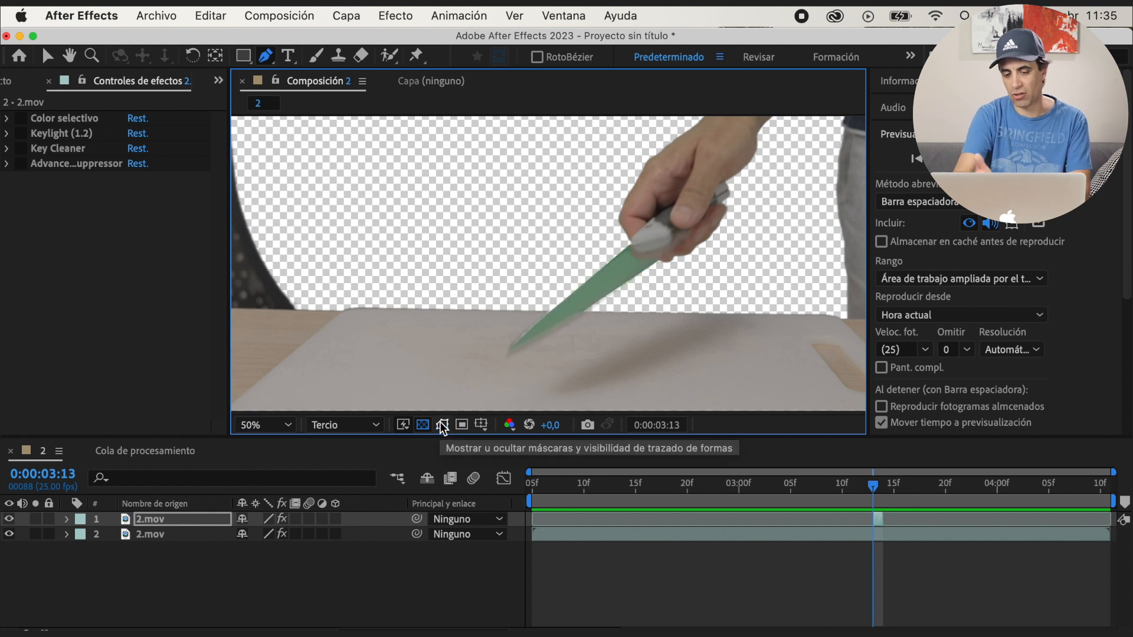
Feather the blade mask by 5 pixels and refine its points at the knife tip and along the blade edge
click(66, 519)
key(f)
drag(278, 551, 283, 551)
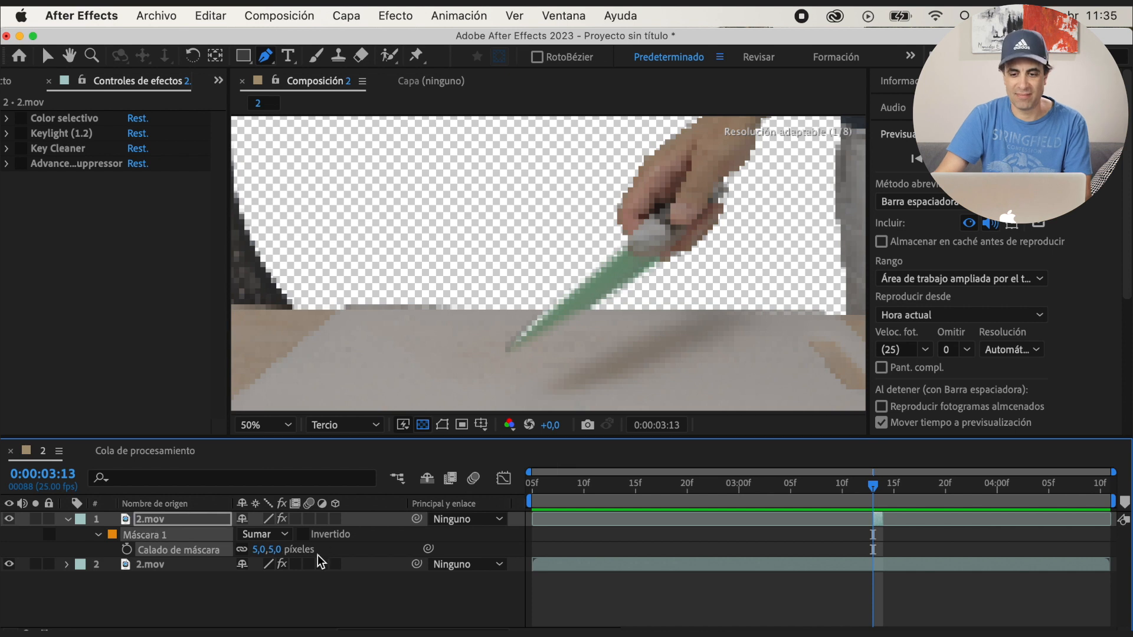
key(v)
click(443, 426)
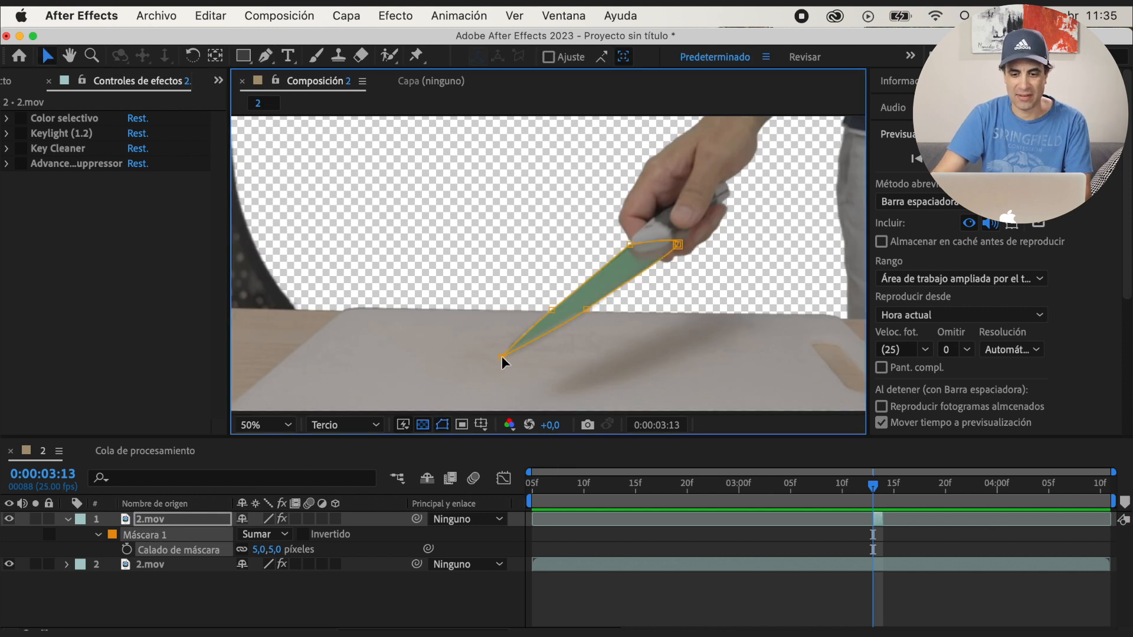
drag(502, 356, 506, 352)
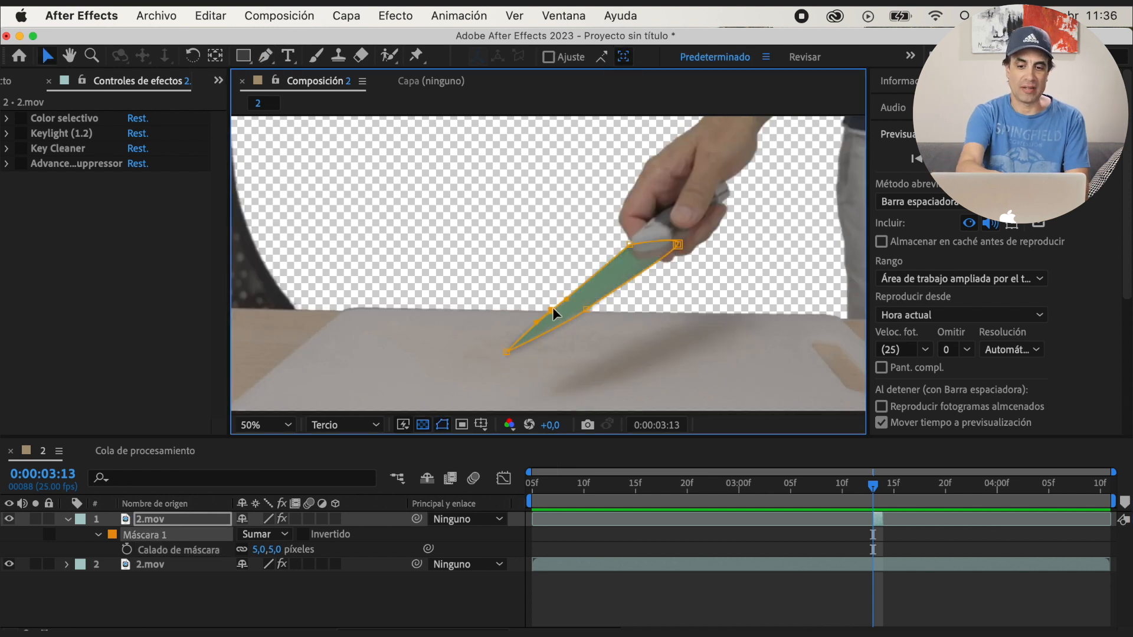
click(442, 425)
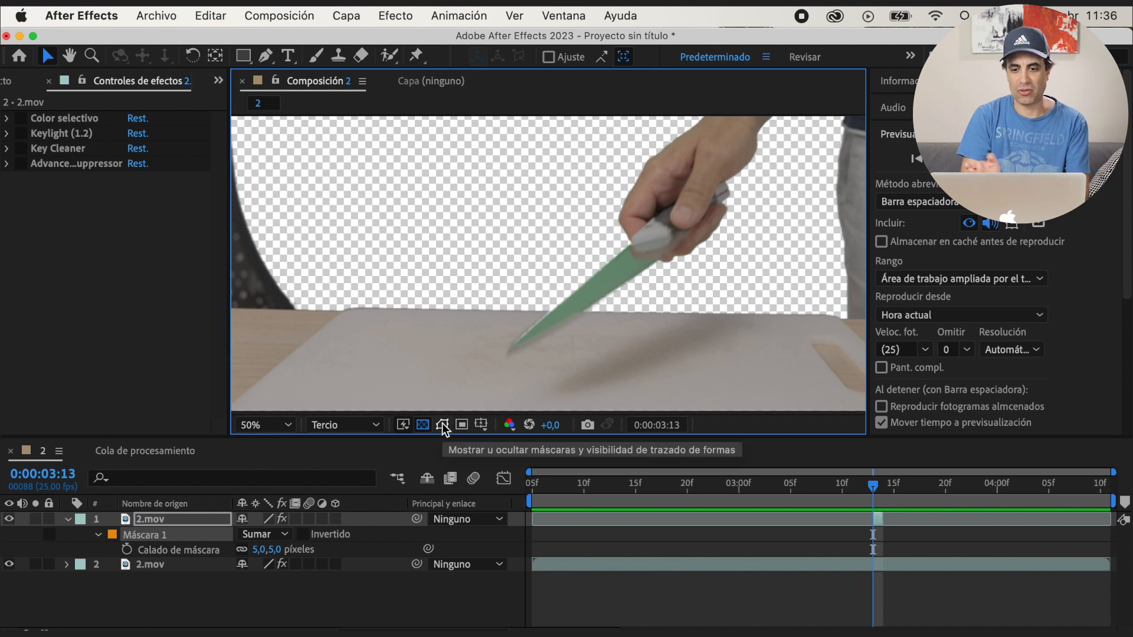
click(443, 425)
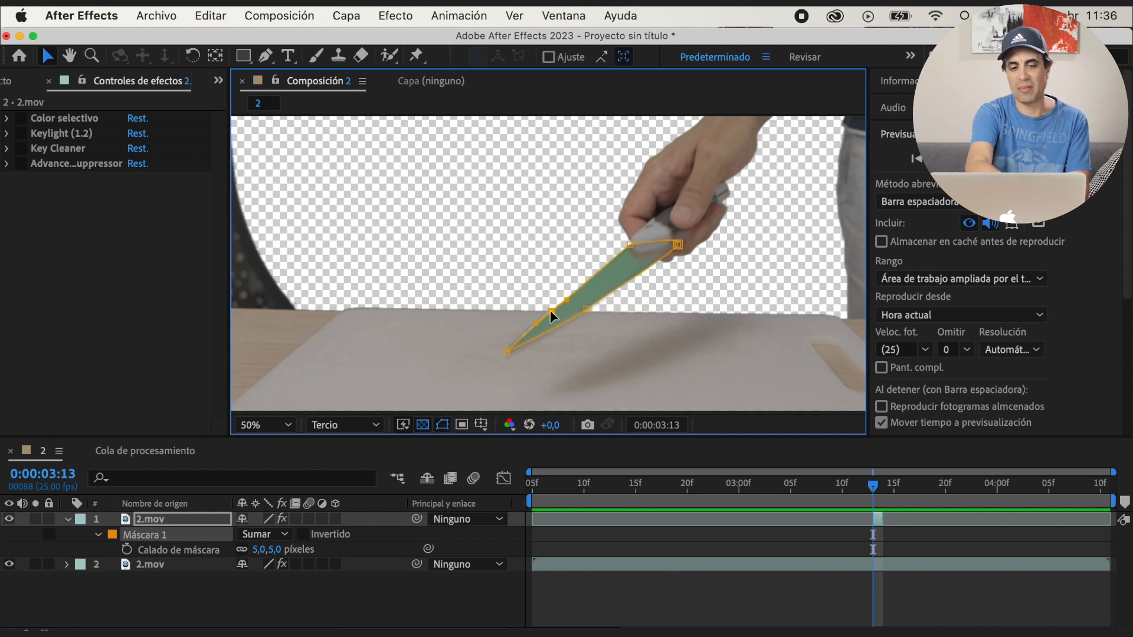
click(442, 425)
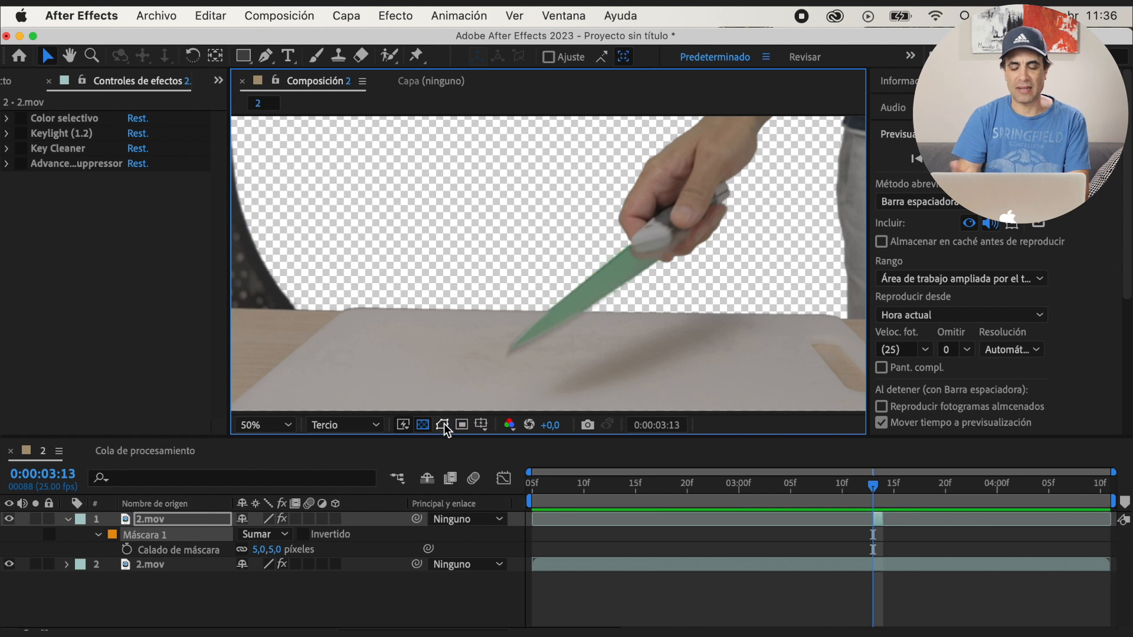
Re-enable Advanced Spill Suppressor on the upper 2.mov copy and scrub through the knife shot to review the repaired blade
click(20, 165)
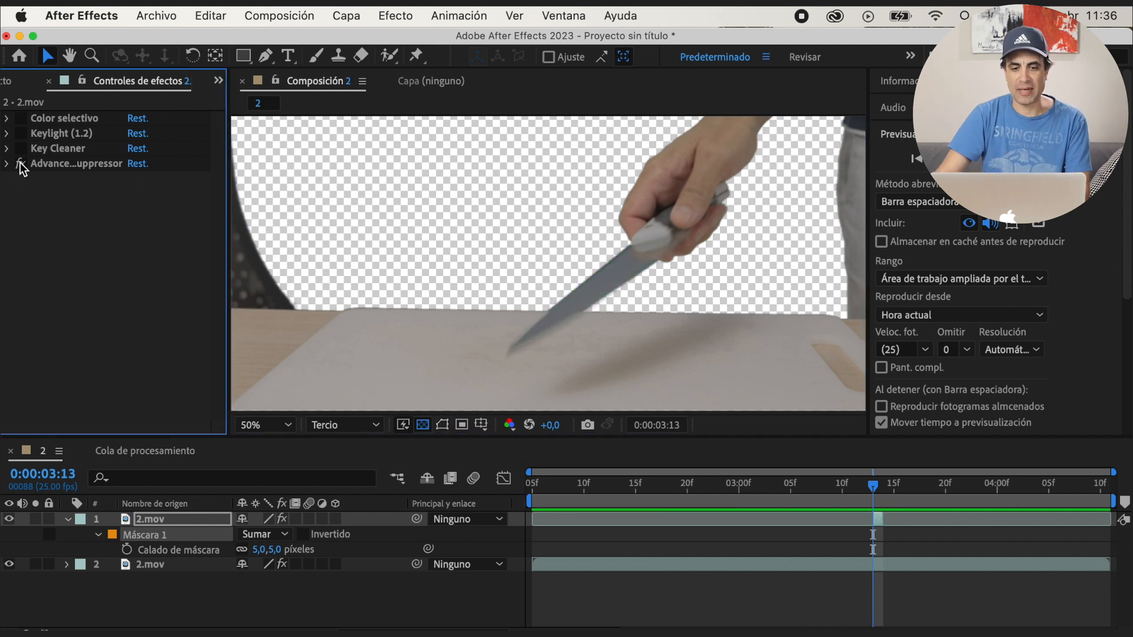
click(67, 519)
scroll(654, 327, down, 2)
drag(582, 494, 794, 490)
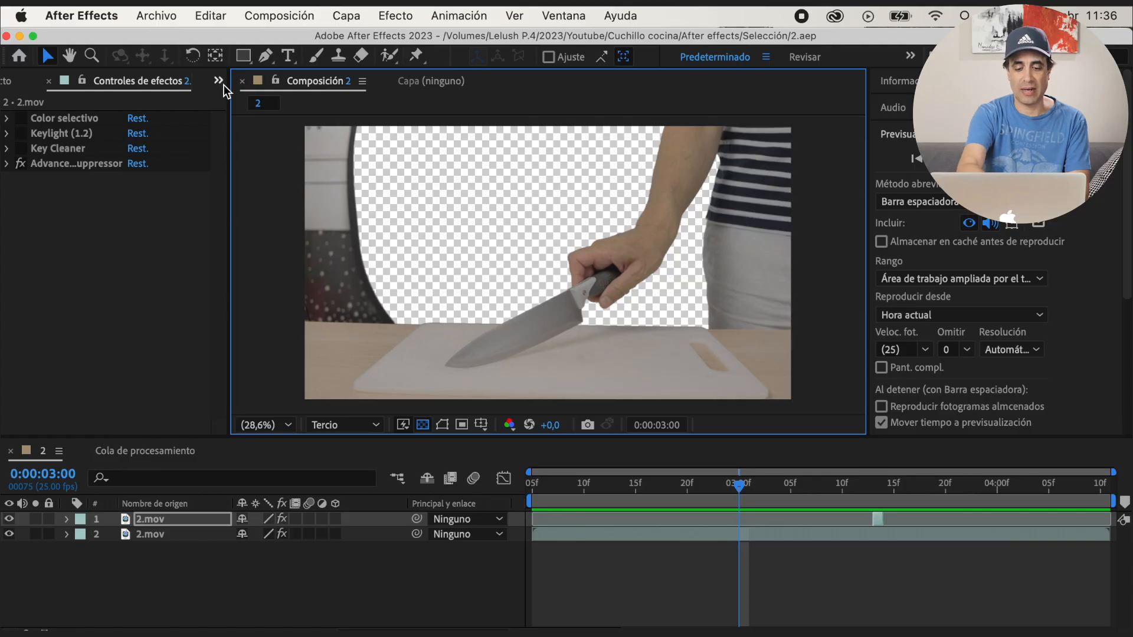
Add fondo.jpg beneath both 2.mov layers in composition 2 and hide it
click(220, 81)
click(267, 112)
drag(52, 274, 201, 557)
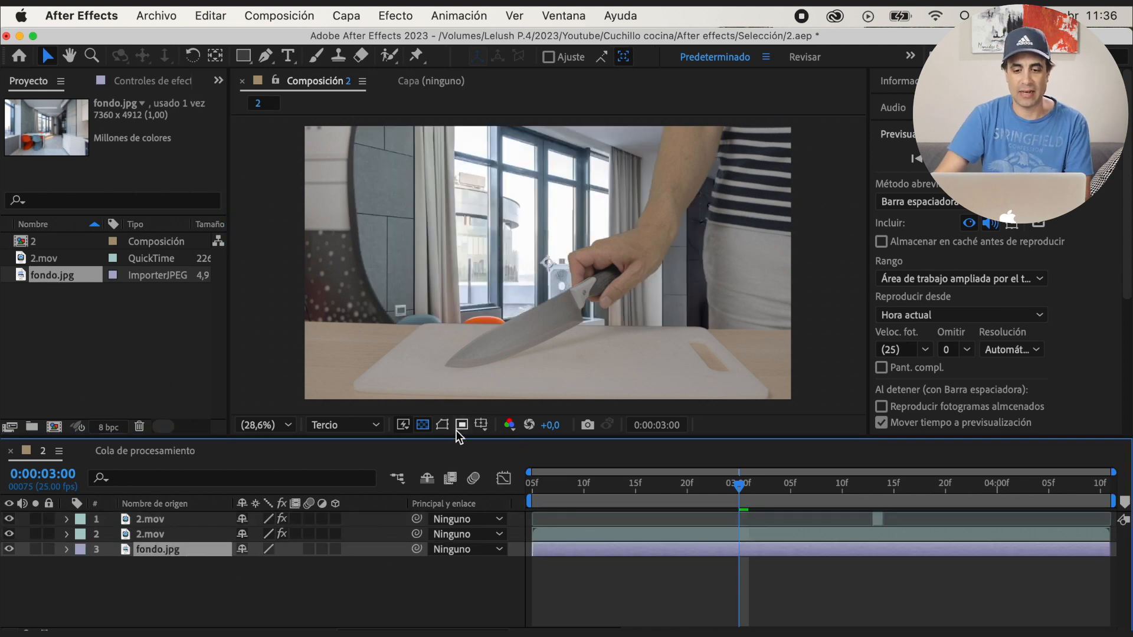
click(9, 550)
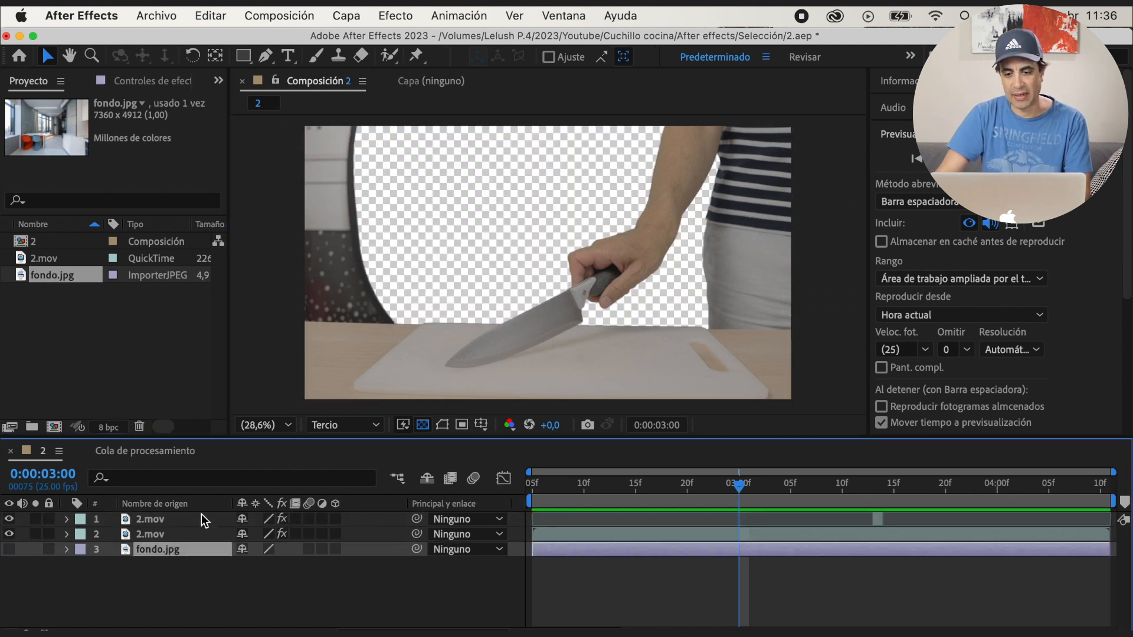
Precompose the two 2.mov layers together as Precomp. 1
click(158, 533)
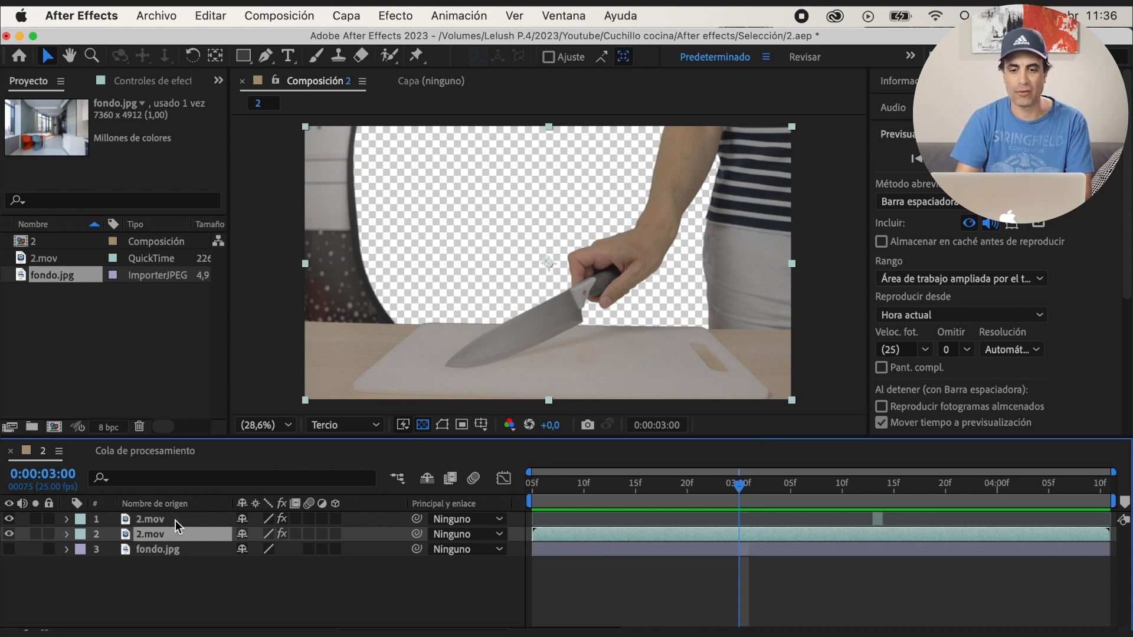
shift+click(175, 520)
right_click(176, 520)
click(215, 519)
key(Return)
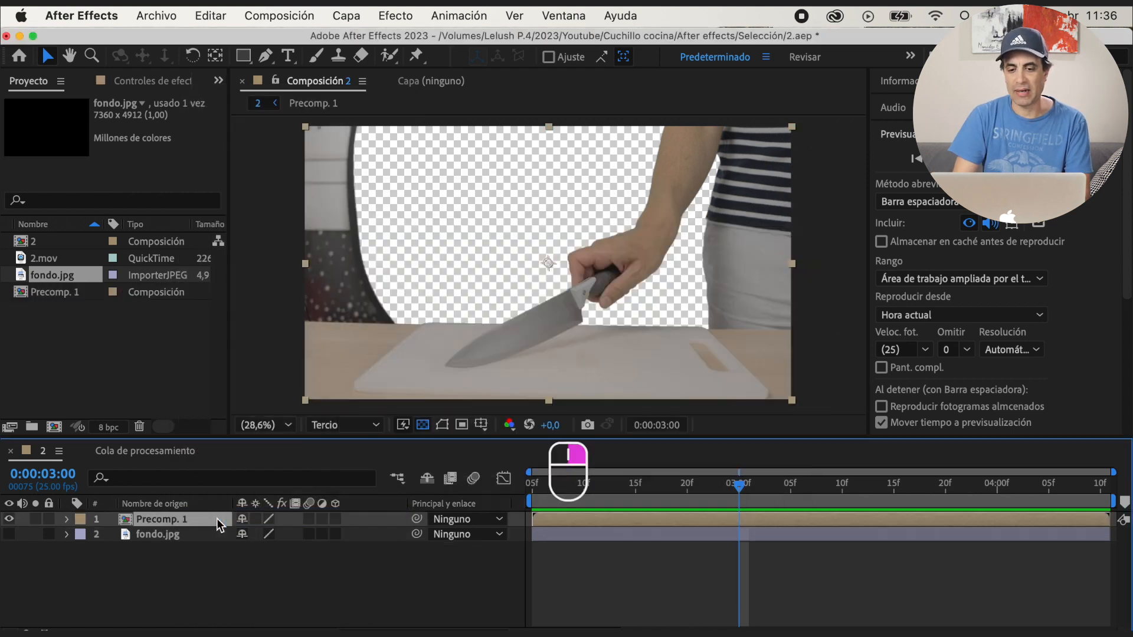
Draw a Pen mask on Precomp. 1 that keeps the table, knife and arm and cuts away the wall and the backdrop's dark rim
key(g)
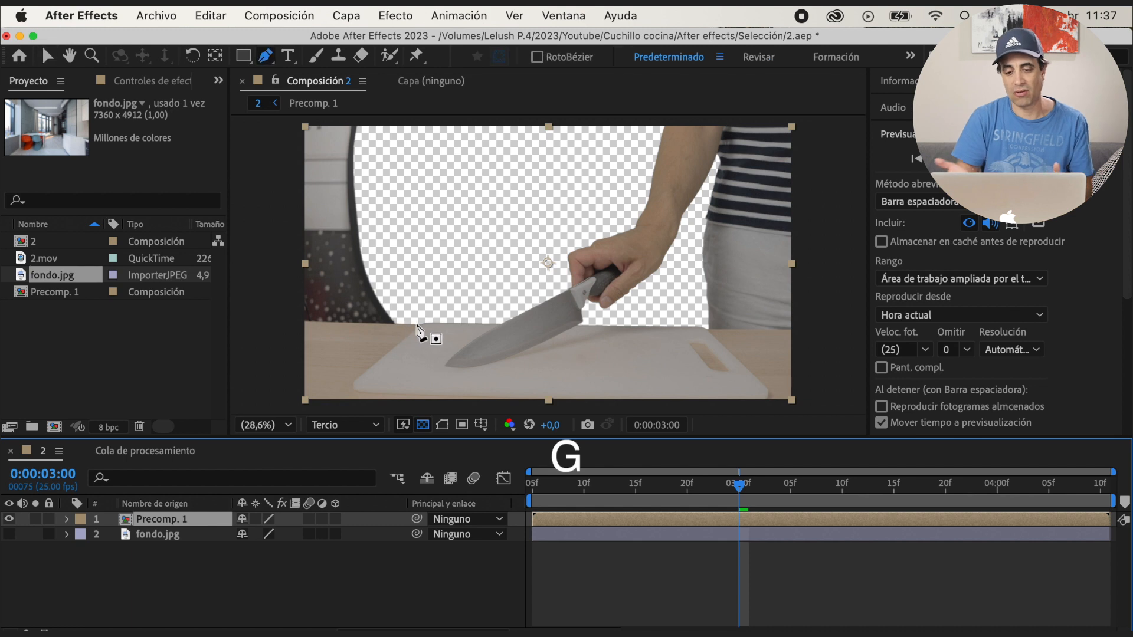
click(280, 320)
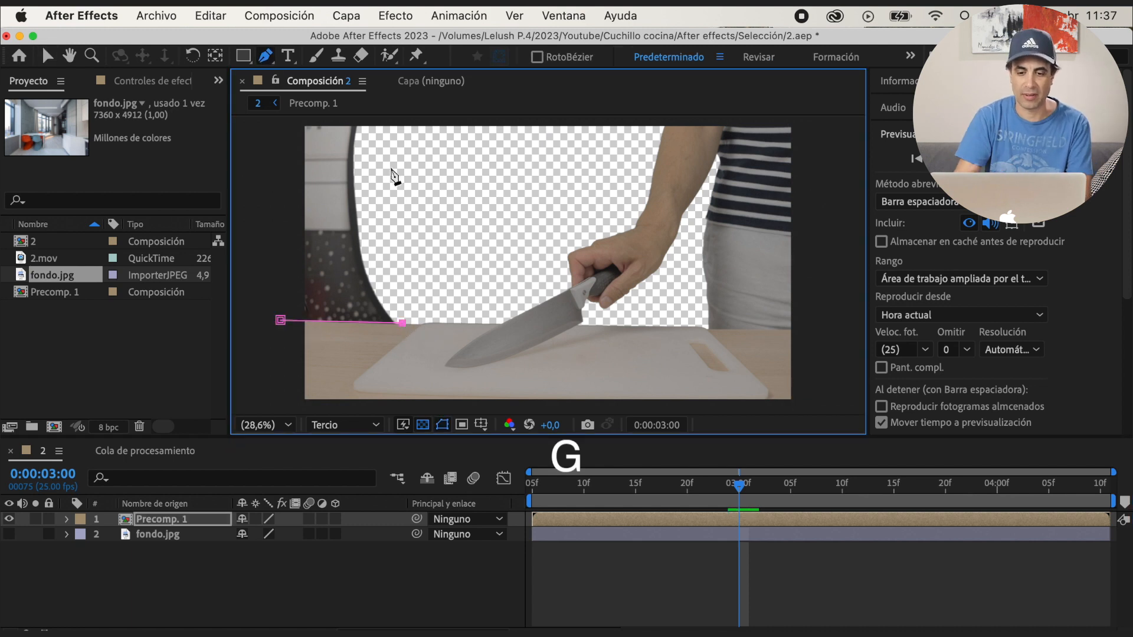
scroll(391, 169, down, 1)
drag(482, 174, 493, 169)
click(703, 170)
click(709, 359)
click(408, 372)
click(415, 292)
scroll(566, 354, up, 1)
click(444, 425)
Feather the mask on Precomp. 1 by 5 pixels and check its edge without the outline
key(f)
drag(275, 556, 283, 557)
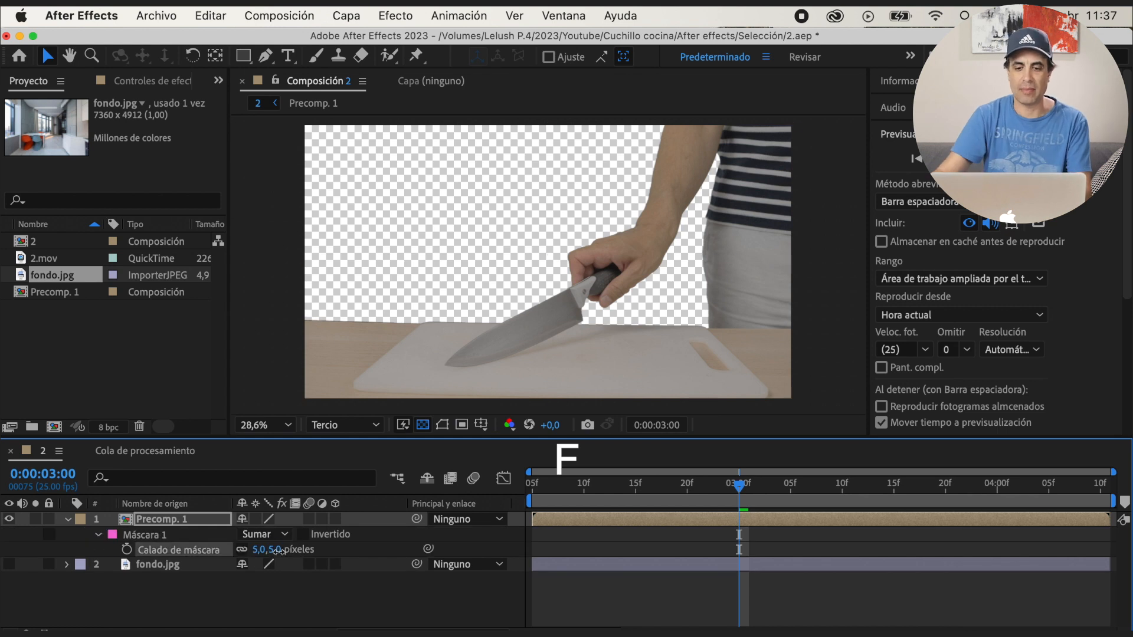
click(443, 425)
click(443, 425)
key(f)
Scale fondo.jpg to 122% and reposition it so the white table and chairs appear behind the knife
click(155, 539)
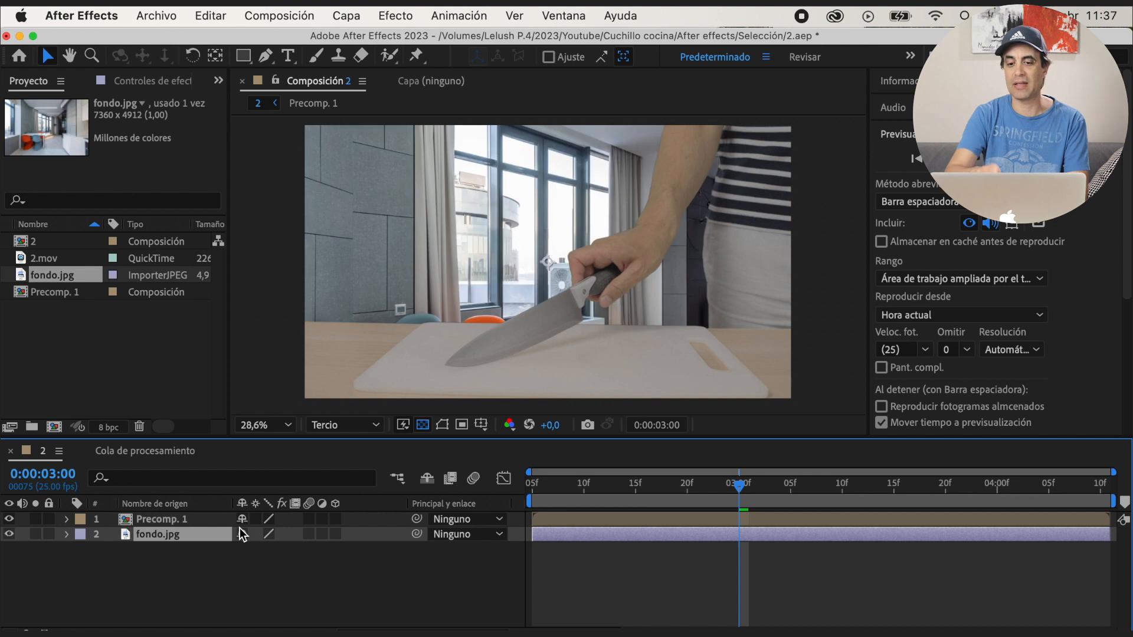
key(s)
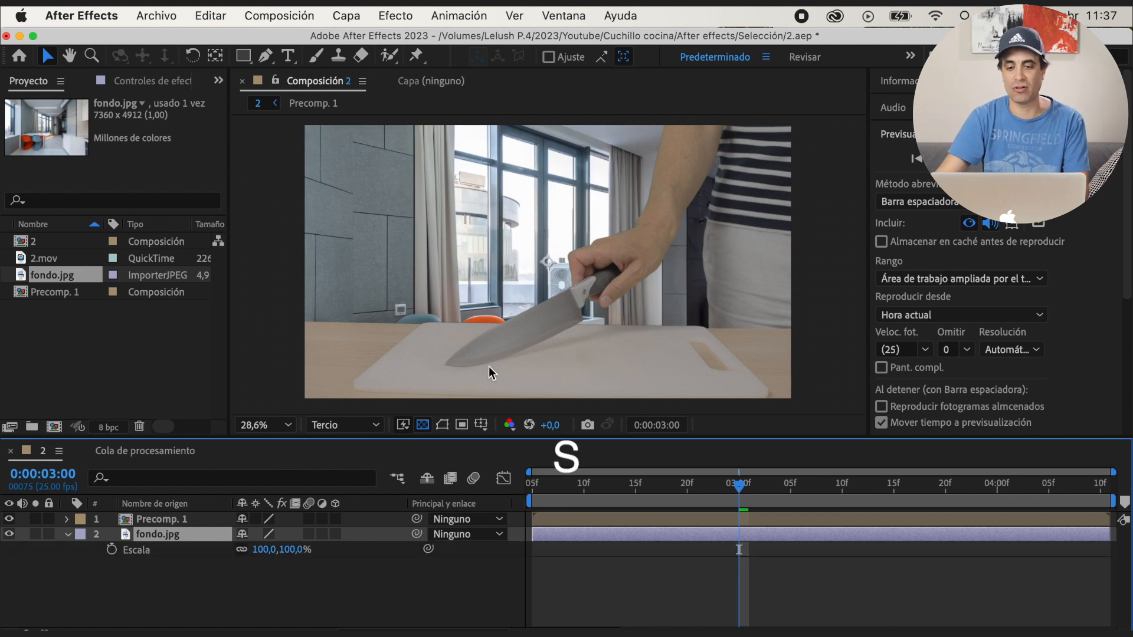
drag(495, 296, 539, 239)
drag(290, 549, 310, 549)
drag(485, 250, 498, 231)
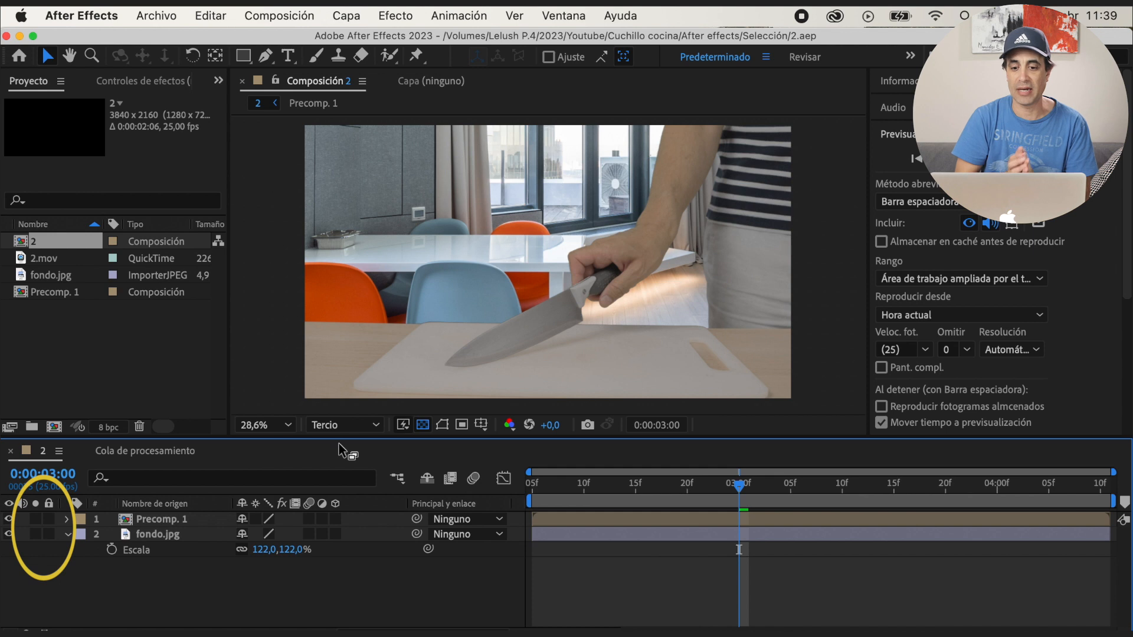
Solo Precomp. 1, open it, and bring up the effect settings of the full-length 2.mov layer
click(40, 519)
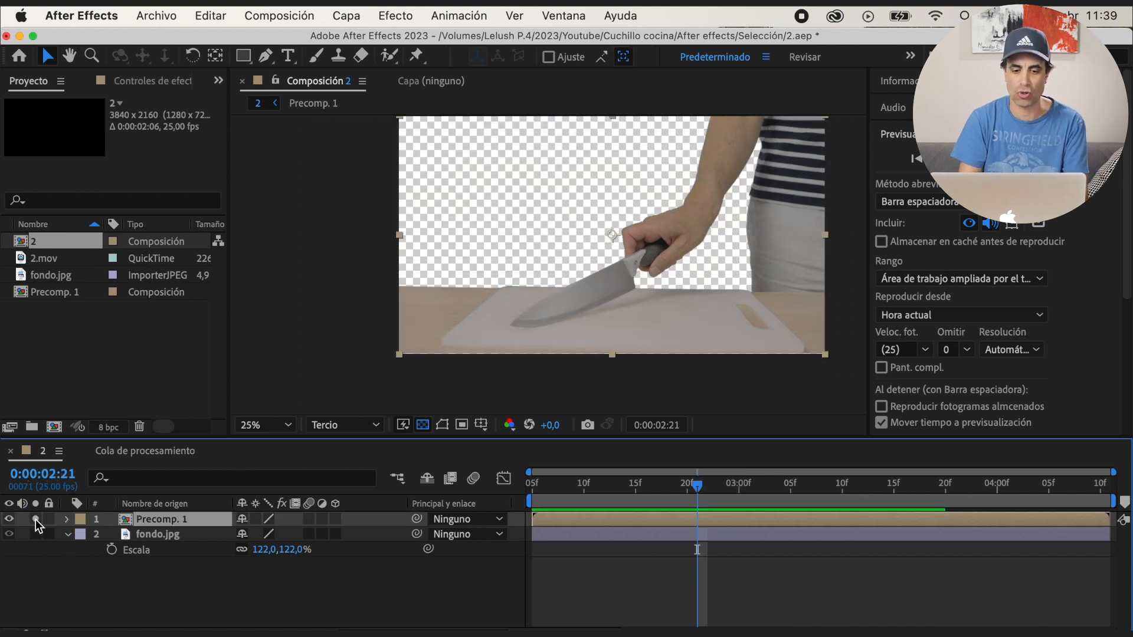
double_click(156, 519)
click(171, 522)
click(200, 533)
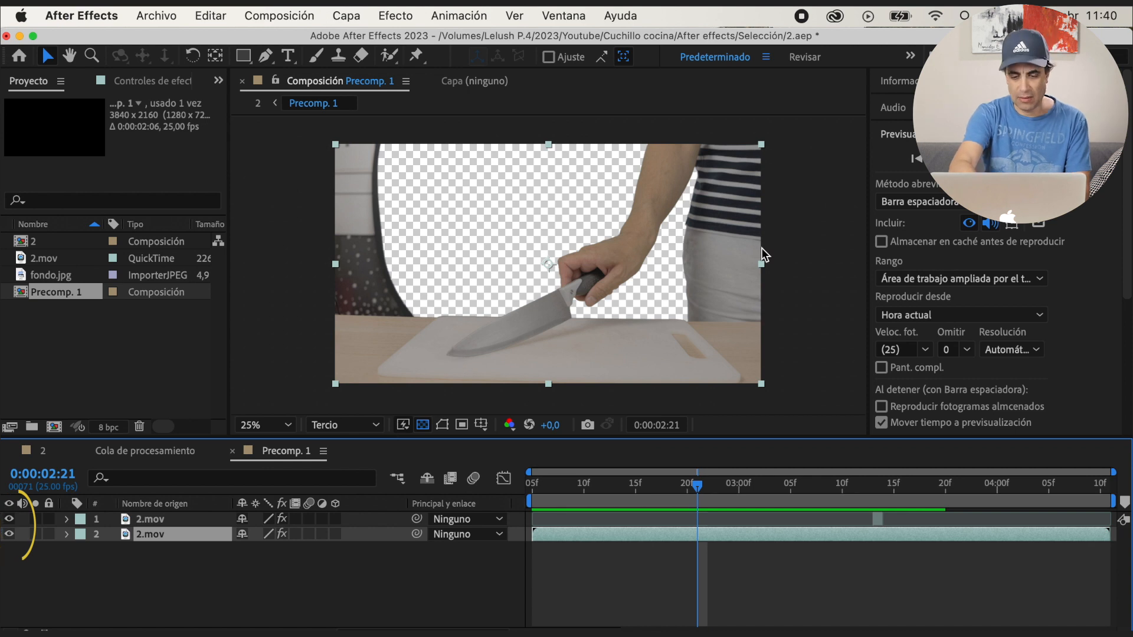
click(136, 83)
click(8, 118)
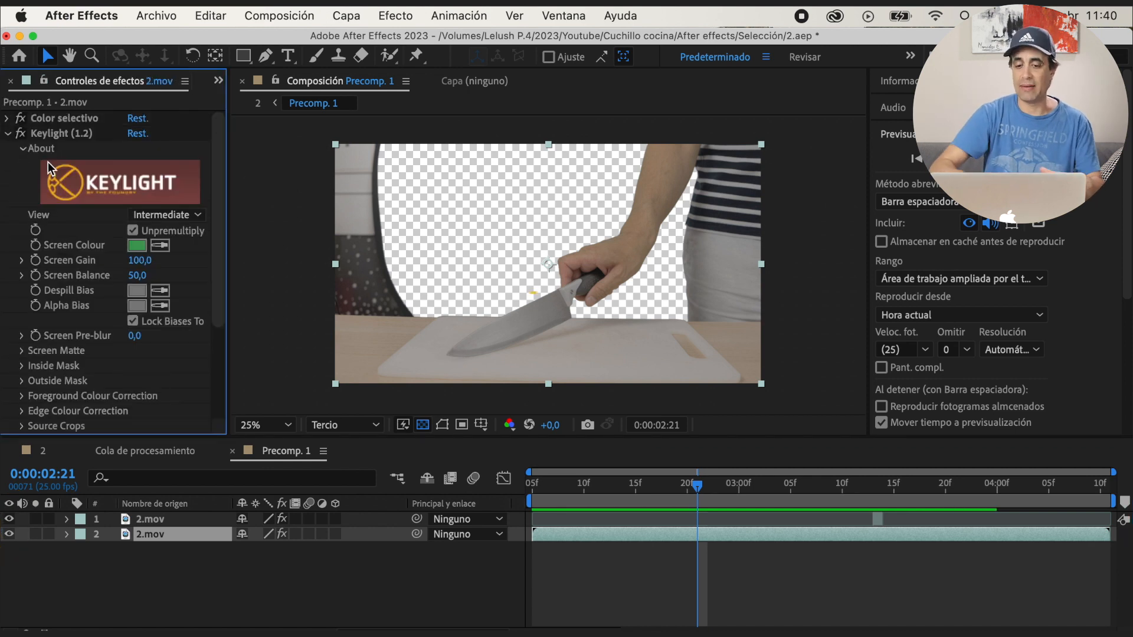
Set Keylight's Screen Shrink/Grow to -3 in the Screen Matte settings of the full-length 2.mov layer
scroll(221, 331, down, 5)
scroll(224, 367, up, 2)
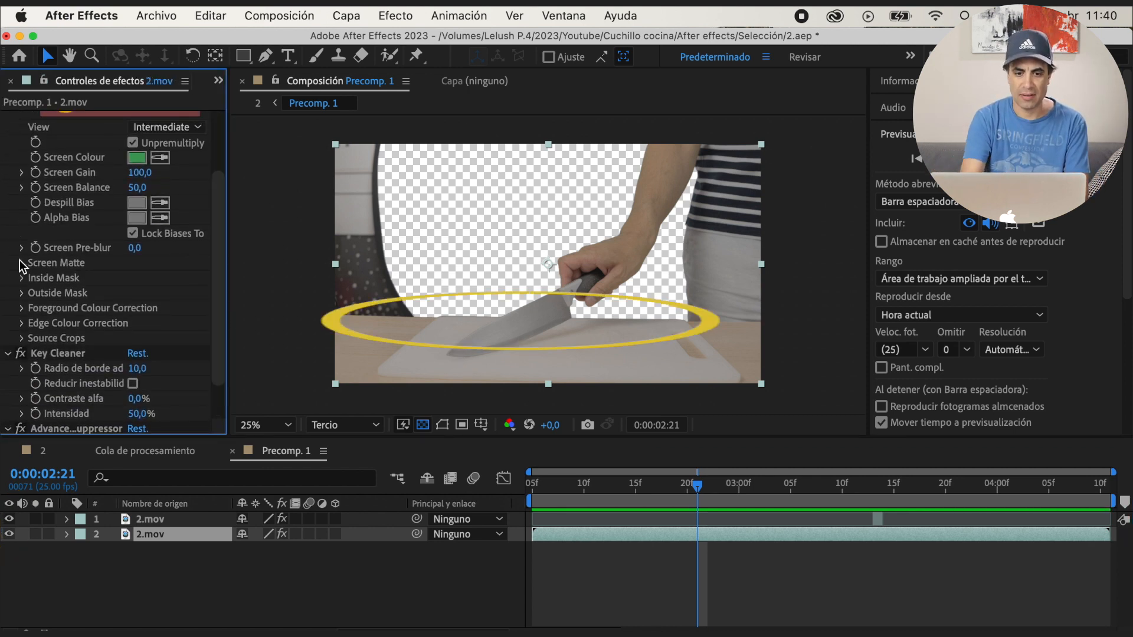
click(23, 262)
key(period)
drag(442, 352, 503, 299)
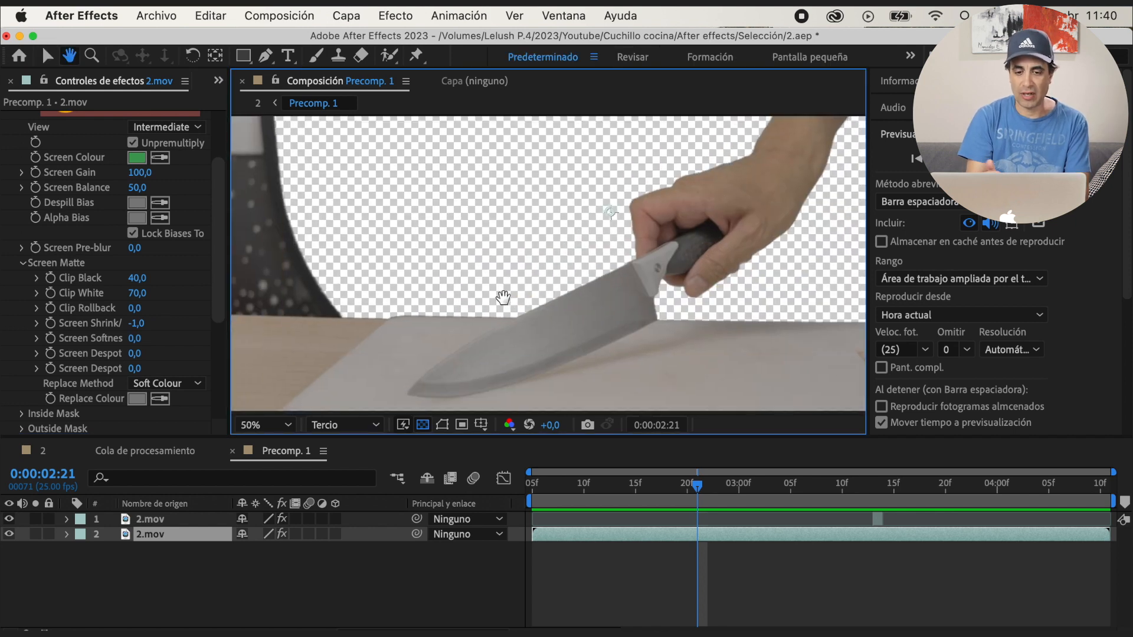
click(137, 326)
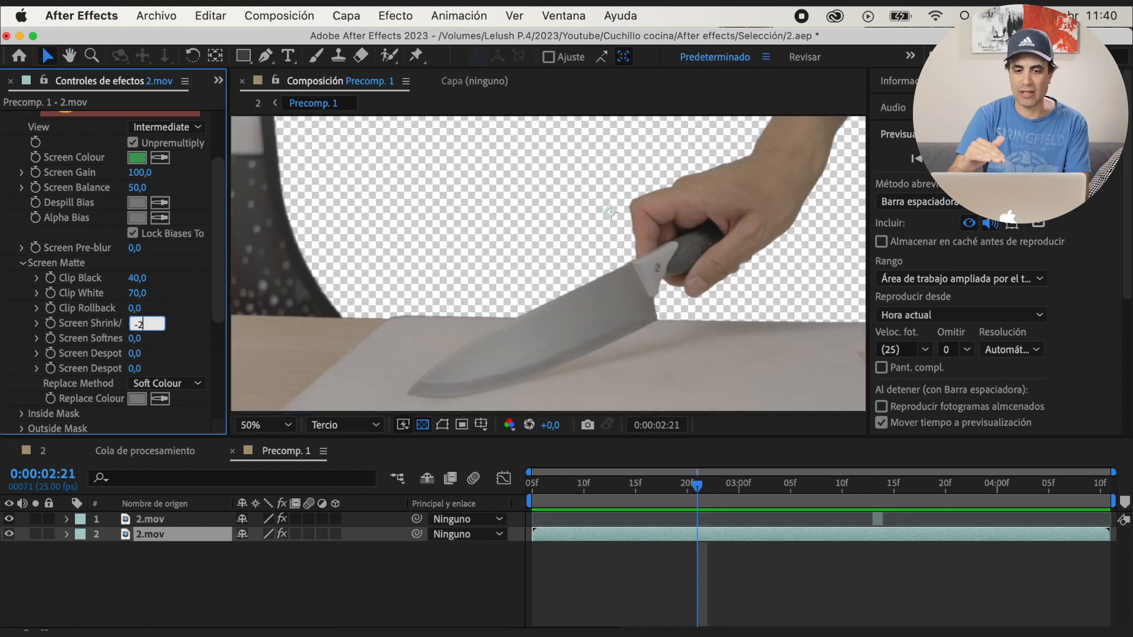
text(-2)
key(Return)
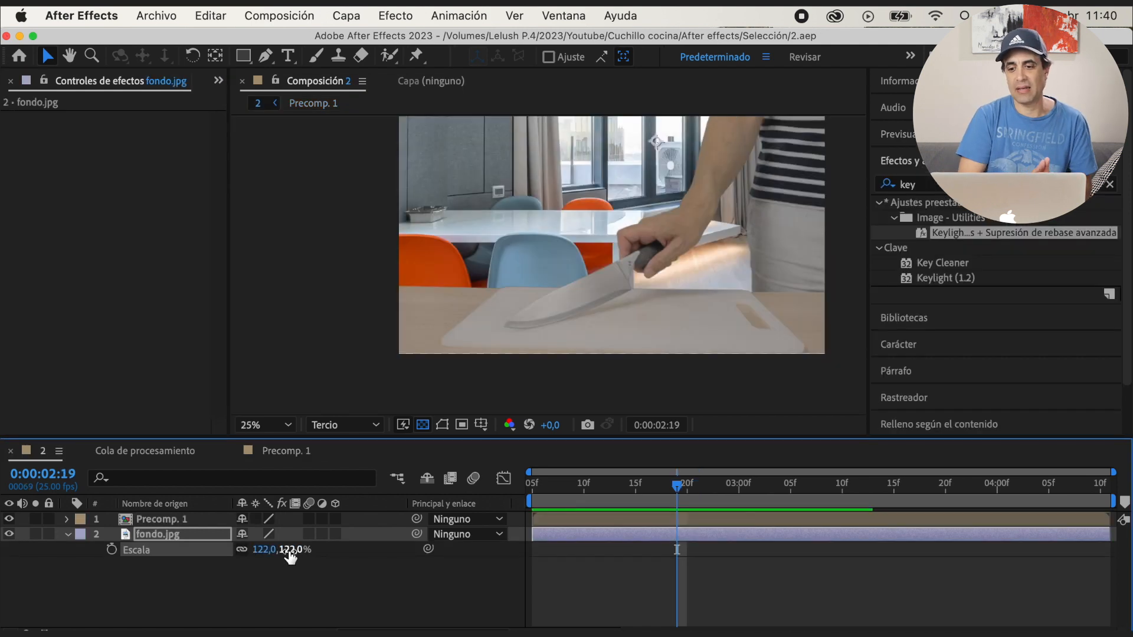
Scale fondo.jpg to 109% in composition 2 and apply Tinción with a sampled black colour and a tint level of 43%
drag(291, 549, 335, 559)
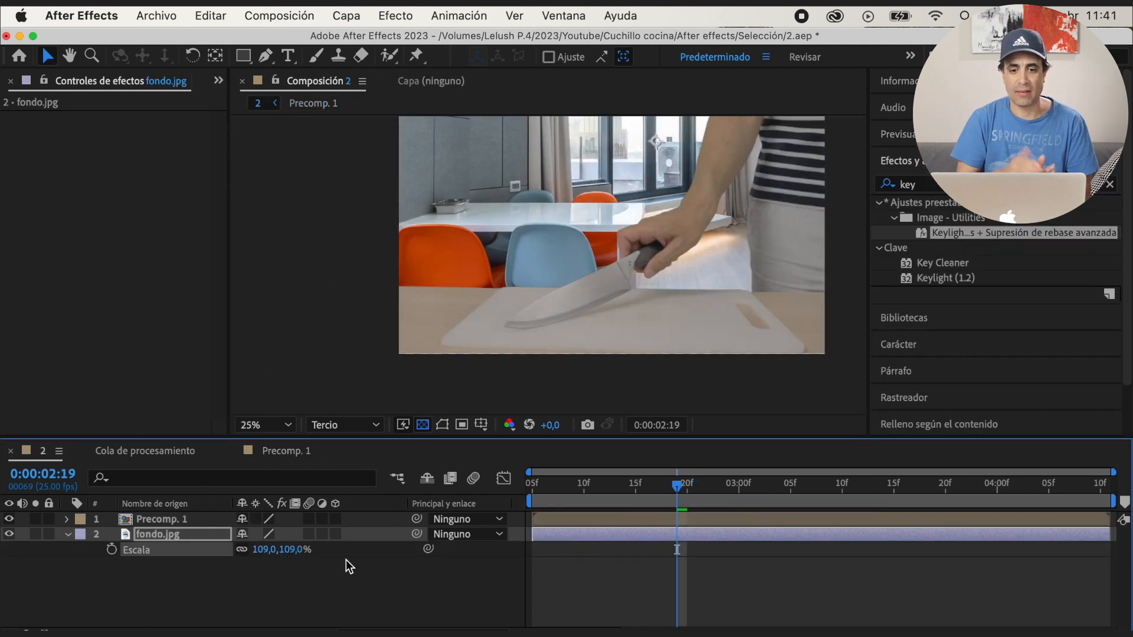
click(924, 185)
text(tinci)
drag(948, 218, 450, 236)
click(159, 135)
drag(143, 163, 99, 163)
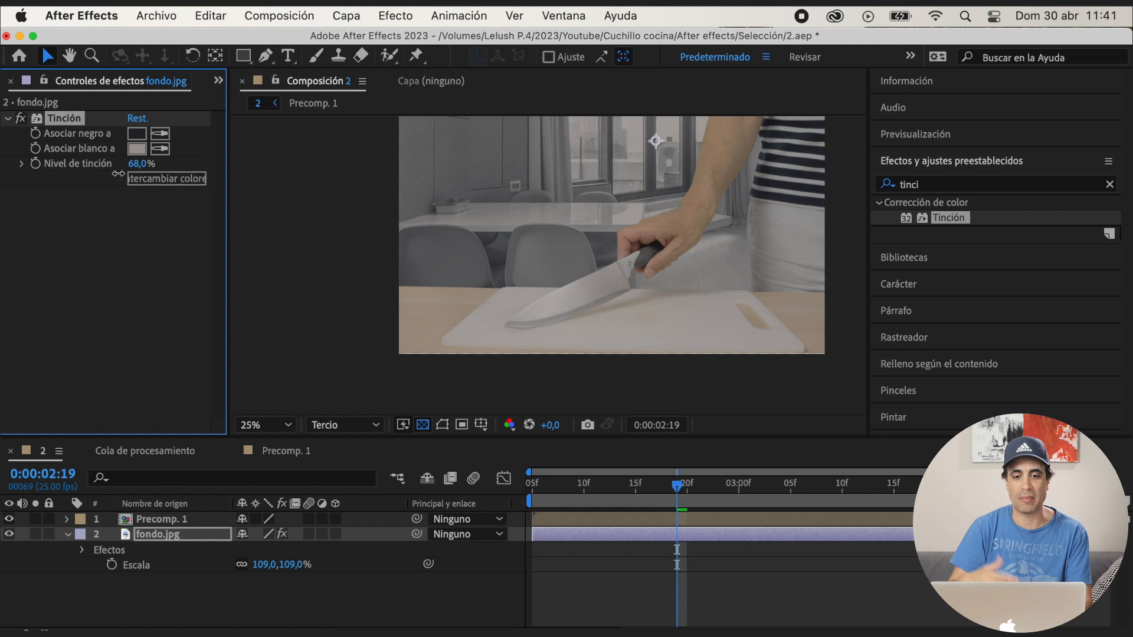
click(21, 119)
click(21, 119)
click(68, 534)
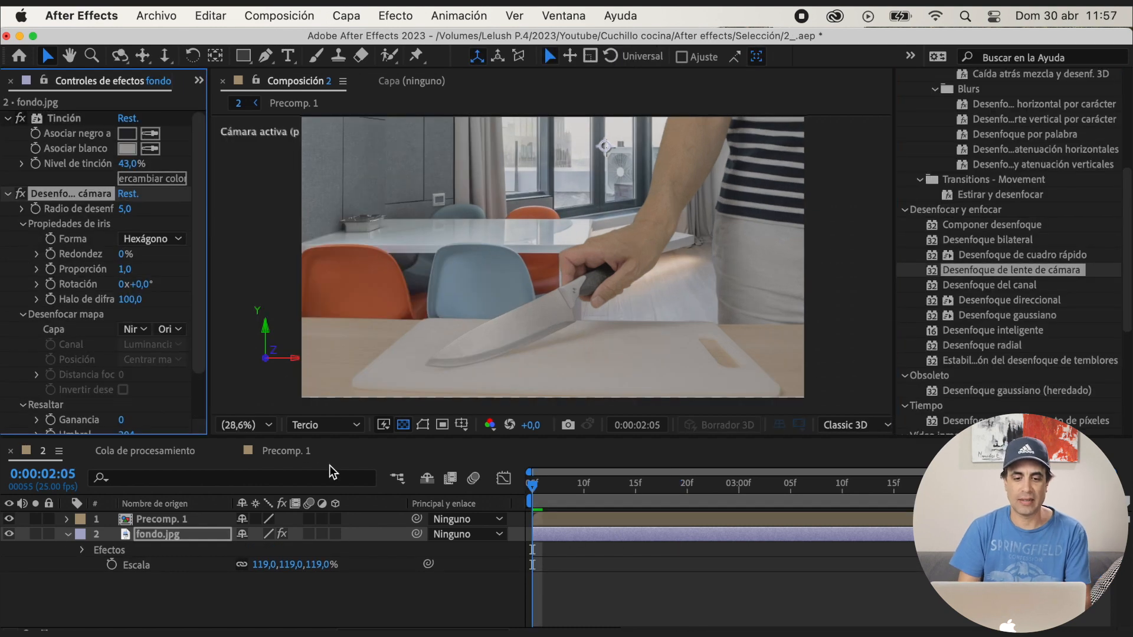
Precompose Precomp. 1 and fondo.jpg together as Precomp. 2
shift+click(185, 538)
right_click(185, 538)
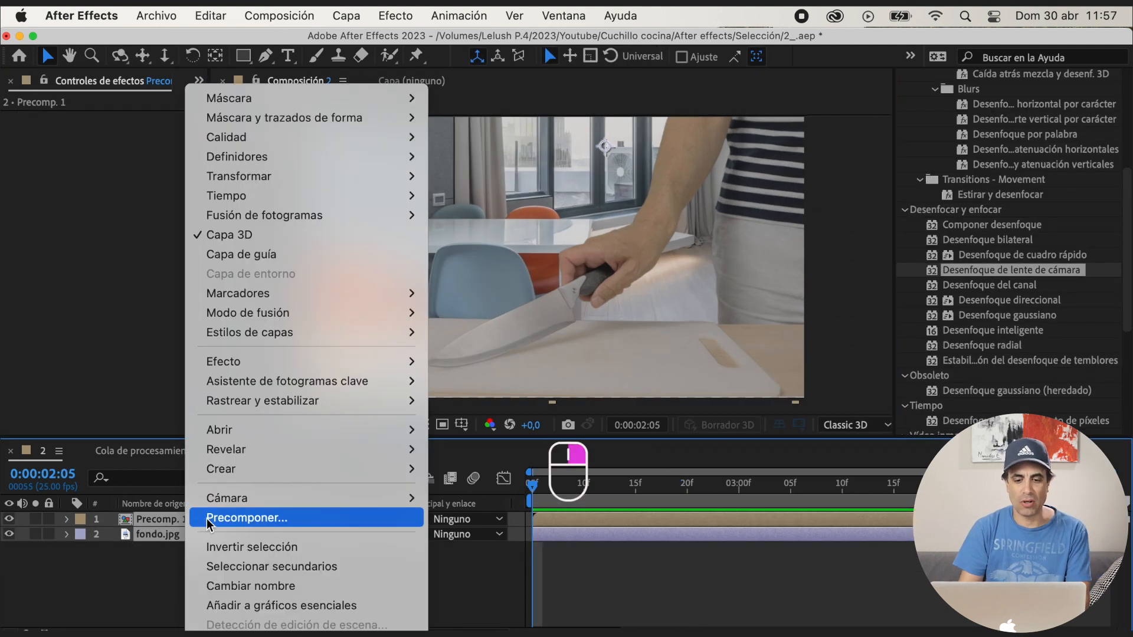
click(236, 517)
key(Return)
Scale Precomp. 2 to 130% and reposition it to reframe the shot on the hand and the whole knife blade
key(s)
drag(294, 535, 323, 542)
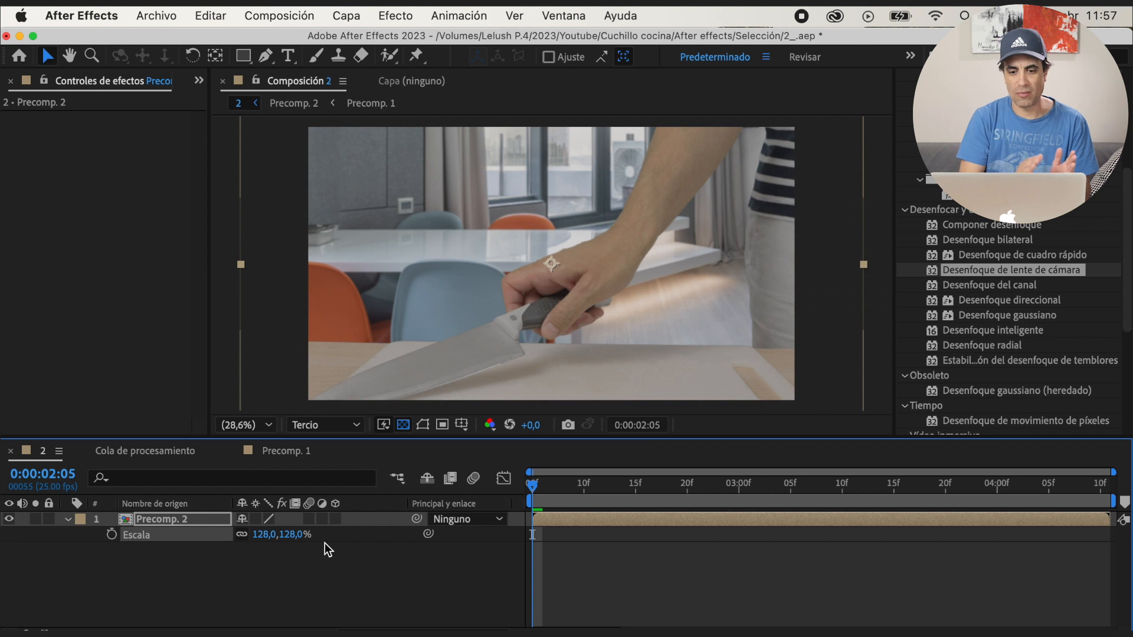
click(289, 538)
text(130)
key(Return)
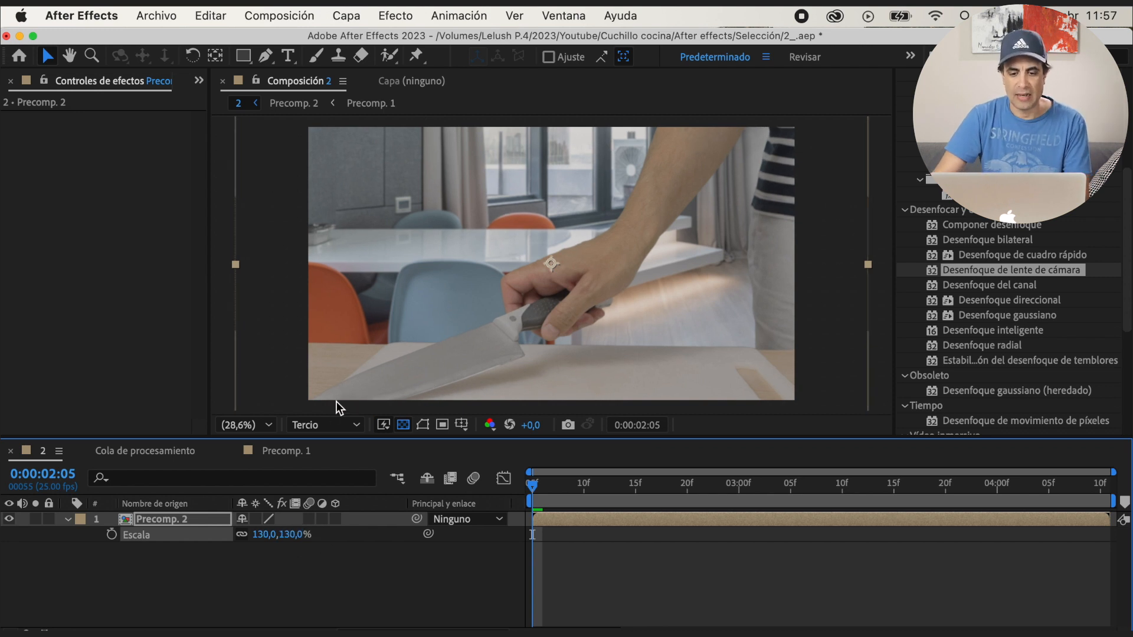
drag(423, 363, 466, 326)
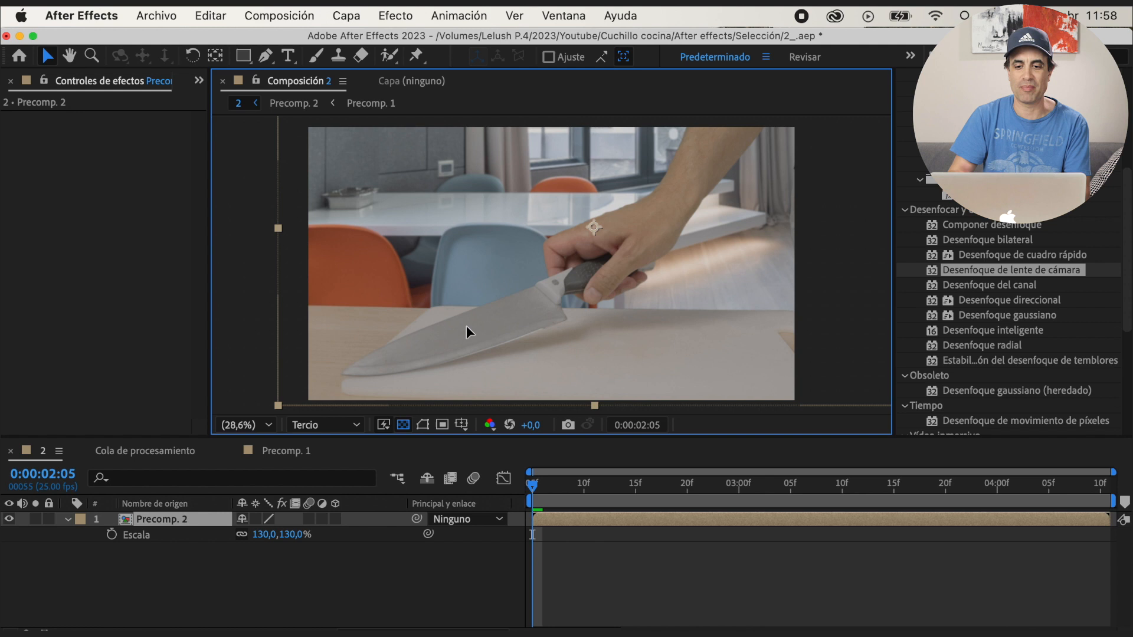
Keyframe Precomp. 2's position from 0:00:02:05, shifting it horizontally to X 1723 at 0:00:03:11 and vertically to Y 1397 at 0:00:03:22
key(p)
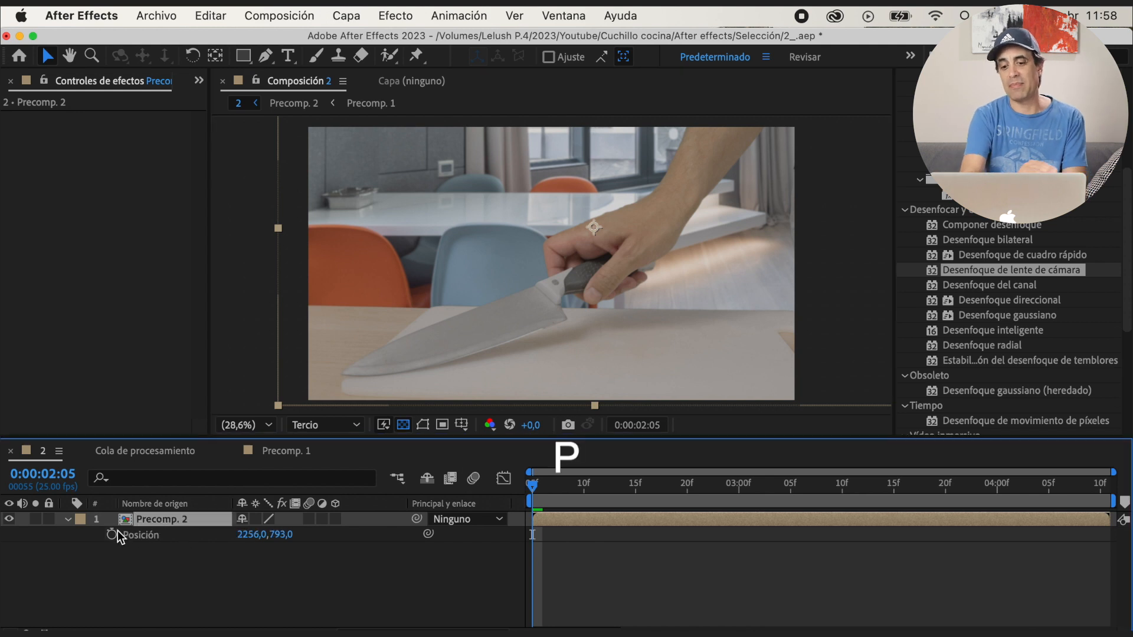
click(112, 535)
drag(530, 489, 853, 496)
drag(252, 534, 12, 519)
drag(248, 536, 145, 546)
drag(858, 484, 966, 494)
drag(271, 538, 322, 536)
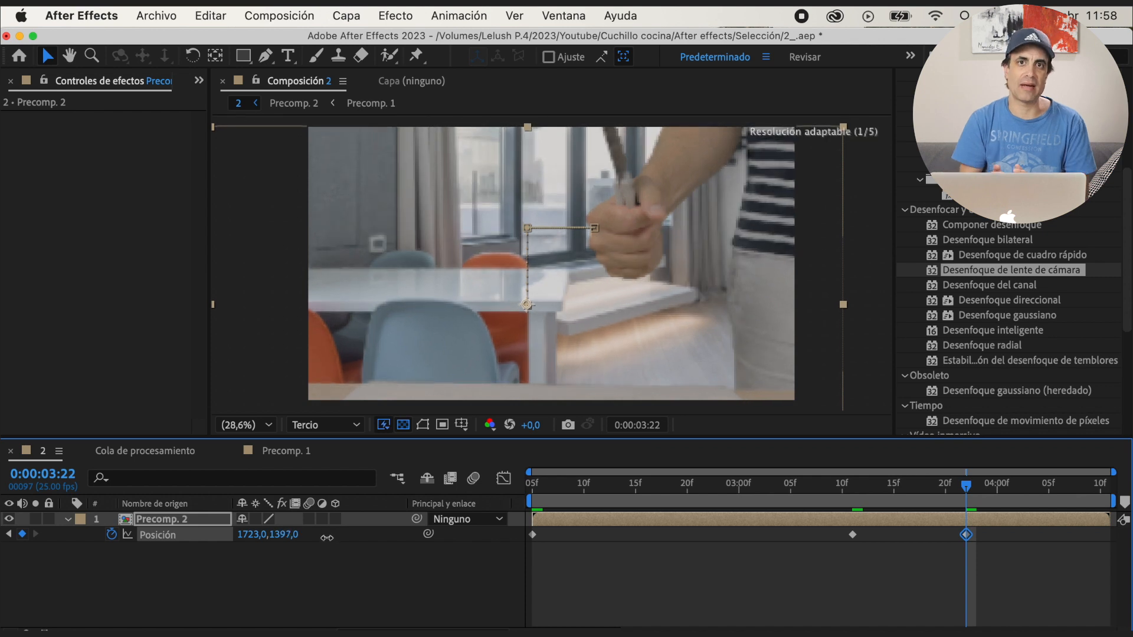
key(space)
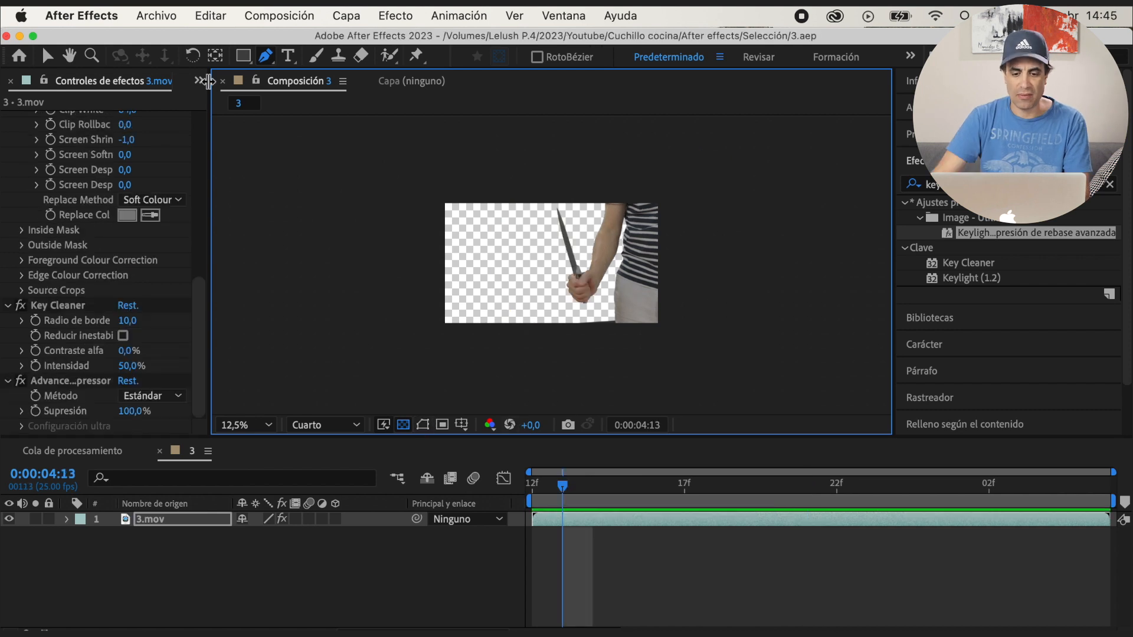
Create a new composition named 4 with the UHD (4K) 3840x2160 25 fps preset in the 3.aep project
click(203, 82)
click(226, 103)
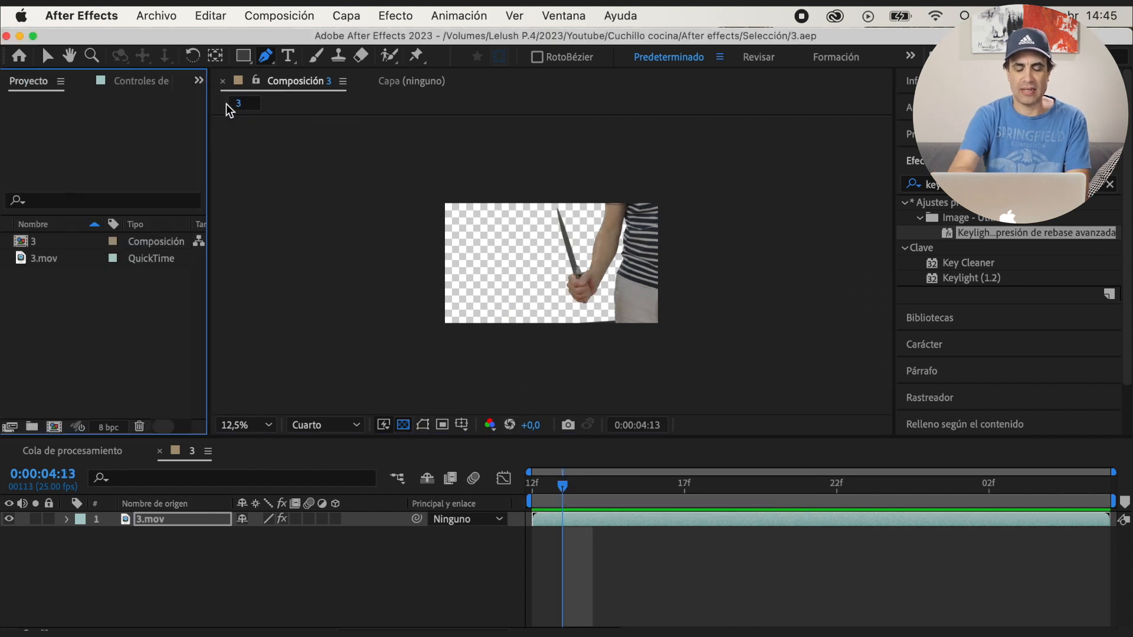
click(54, 426)
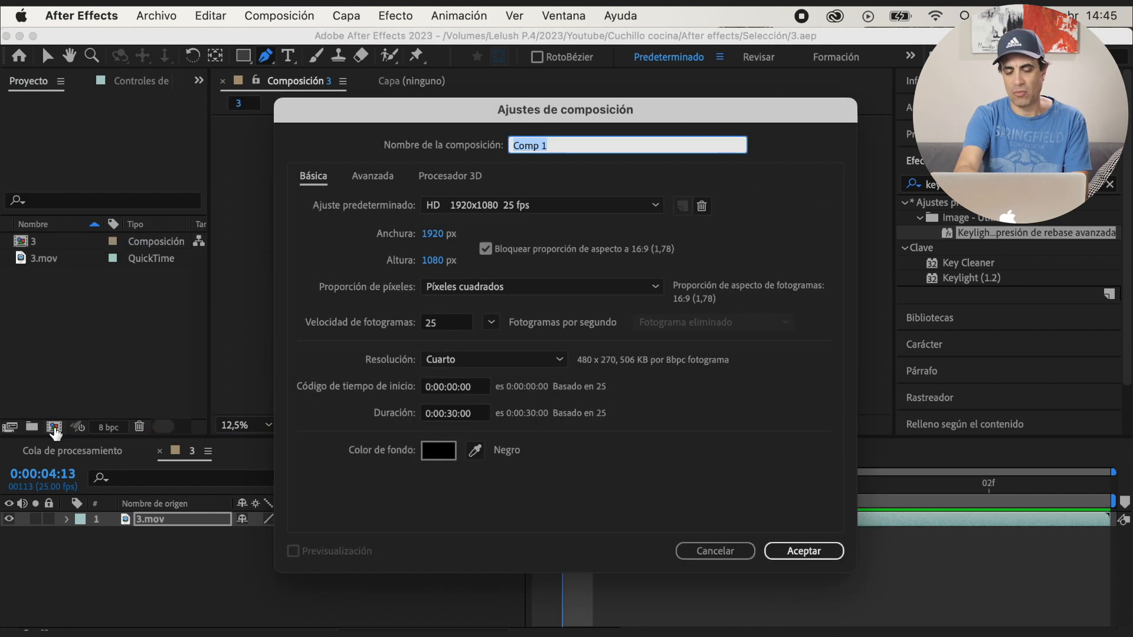
click(656, 206)
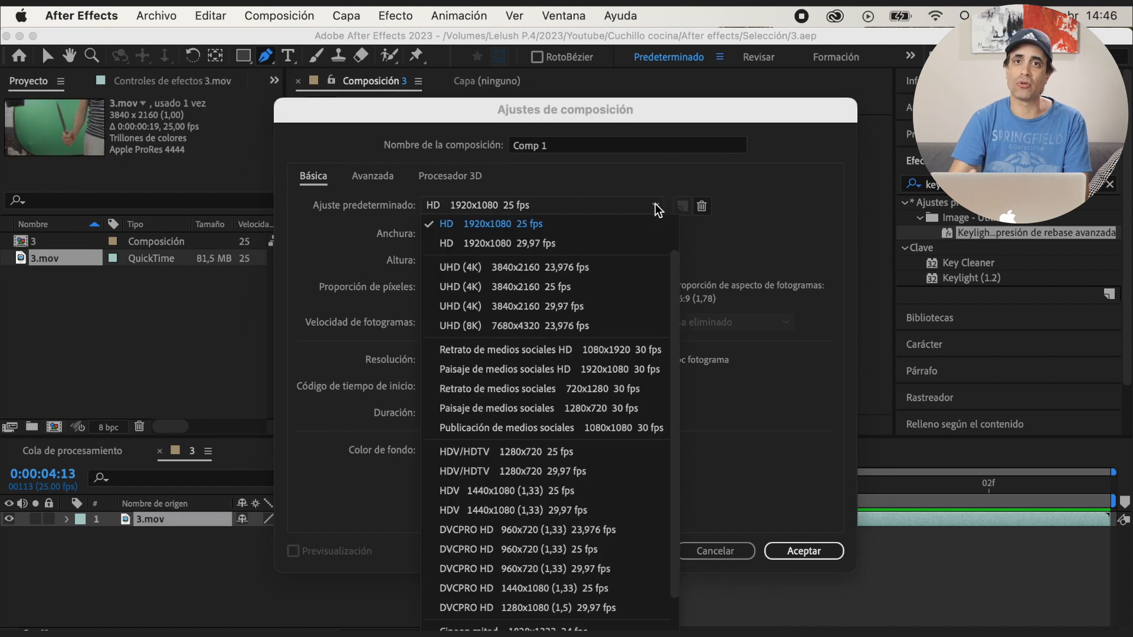
click(505, 286)
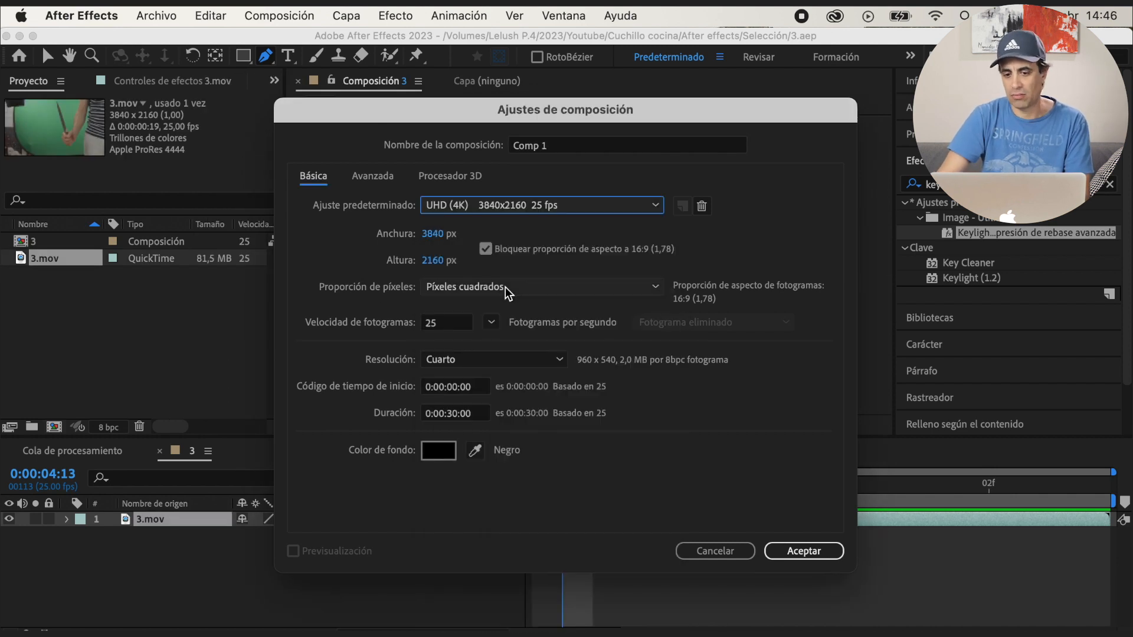
text(4)
key(Return)
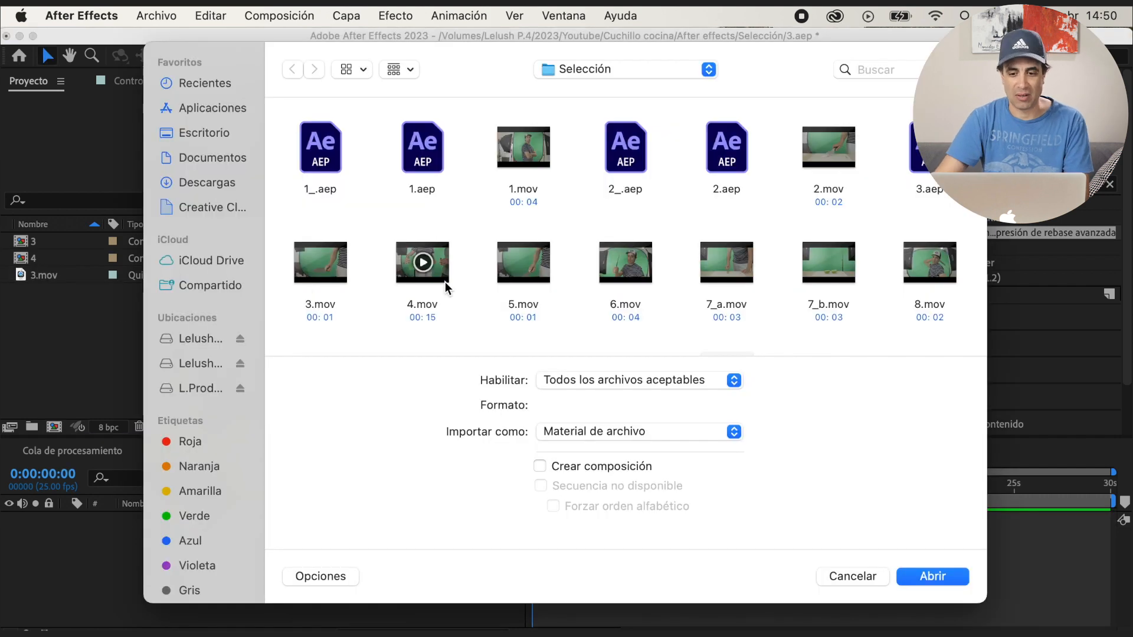
Import 4.mov from the Selección folder and add it as a layer to composition 4
double_click(445, 282)
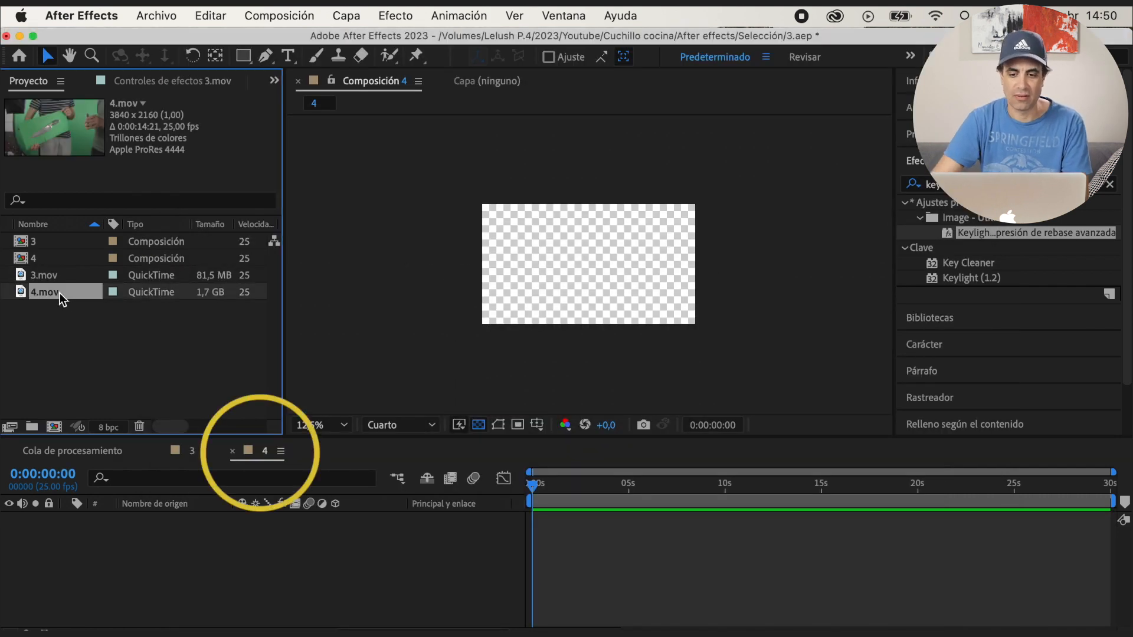
drag(54, 292, 201, 530)
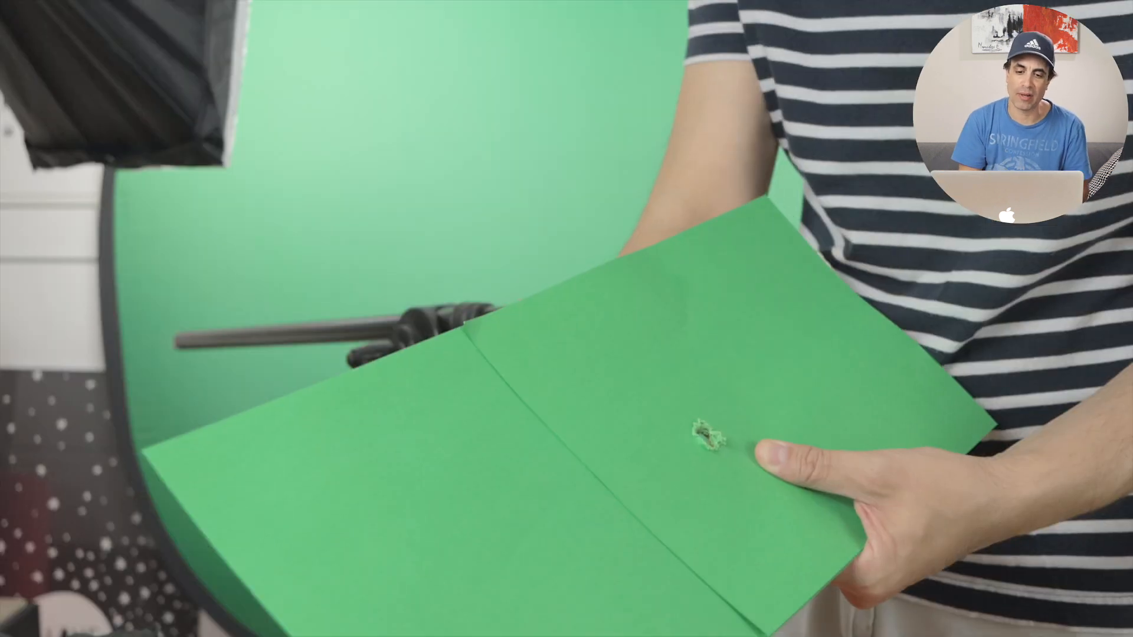
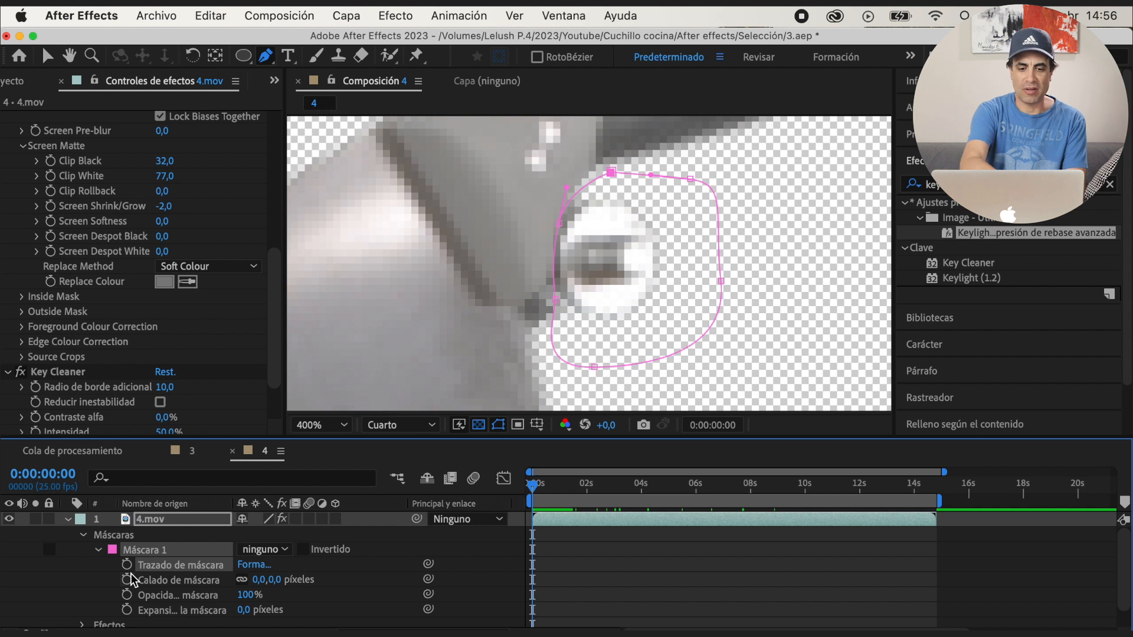
Animate Máscara 1's path from the first frame and refit it around the round support beside the knife's heel at 0:00:01:12
click(126, 565)
drag(533, 486, 572, 485)
drag(558, 224, 546, 248)
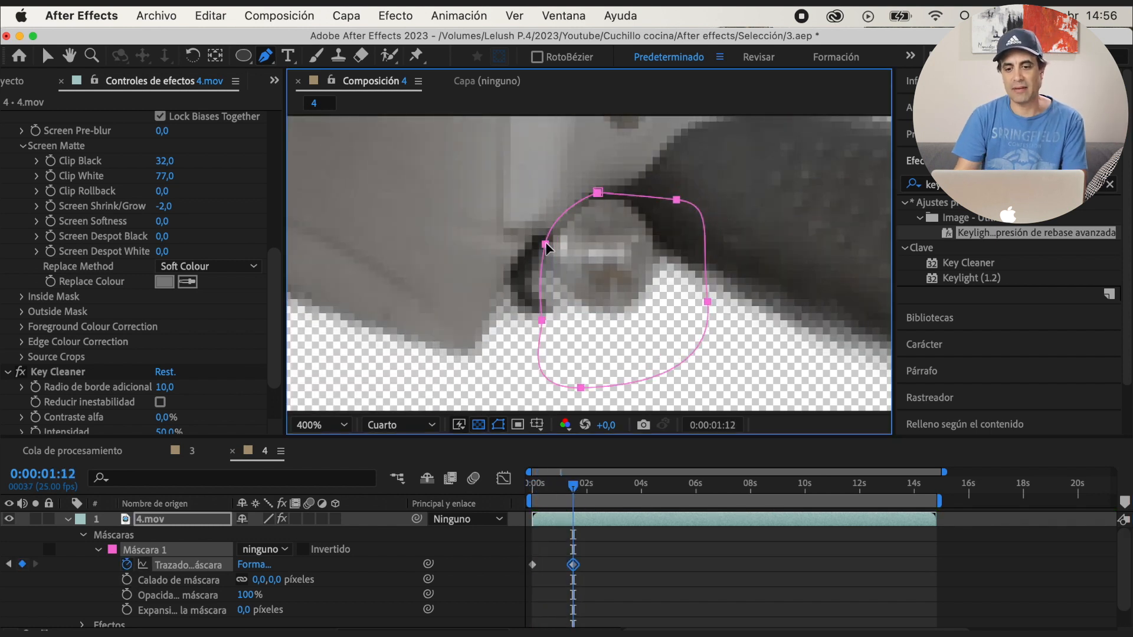
click(598, 193)
key(v)
drag(677, 200, 648, 221)
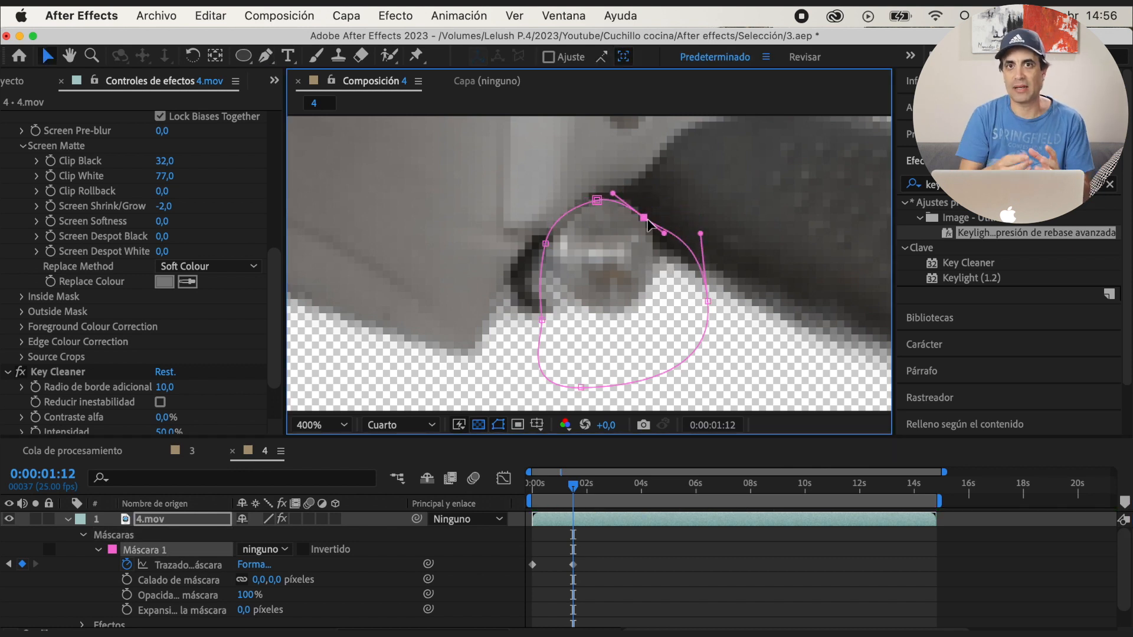
drag(708, 302, 690, 331)
drag(684, 263, 676, 272)
drag(541, 320, 499, 326)
drag(546, 243, 538, 235)
drag(597, 200, 601, 199)
Refit Máscara 1 around the round support at 0:00:02:07 and again at about 3 seconds
click(550, 485)
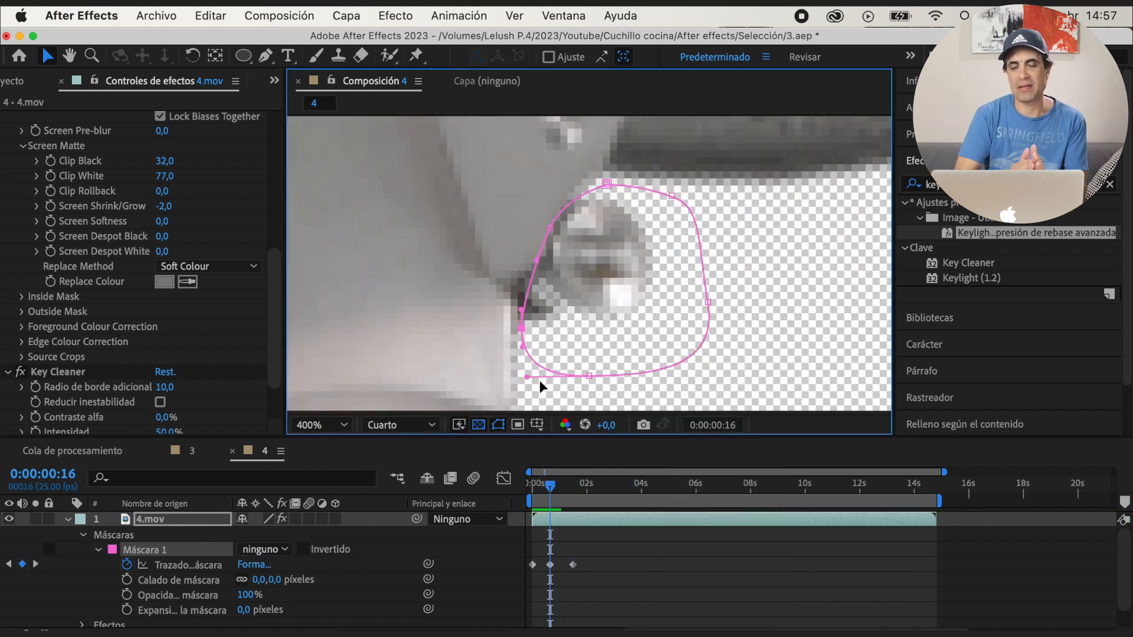
click(574, 485)
drag(574, 485, 594, 486)
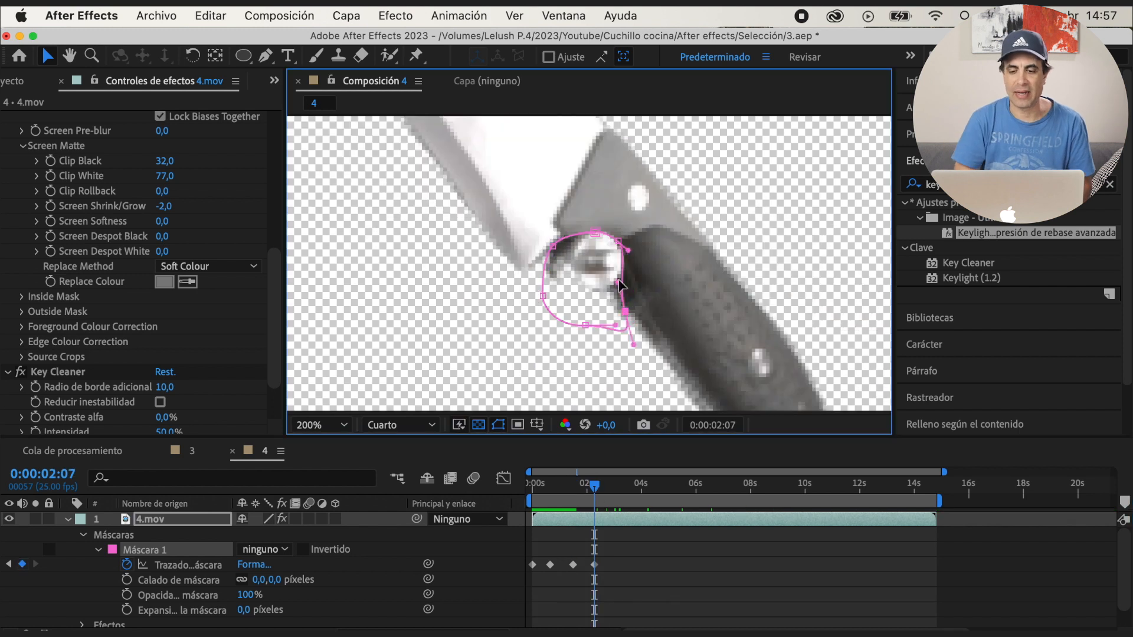
drag(619, 283, 598, 327)
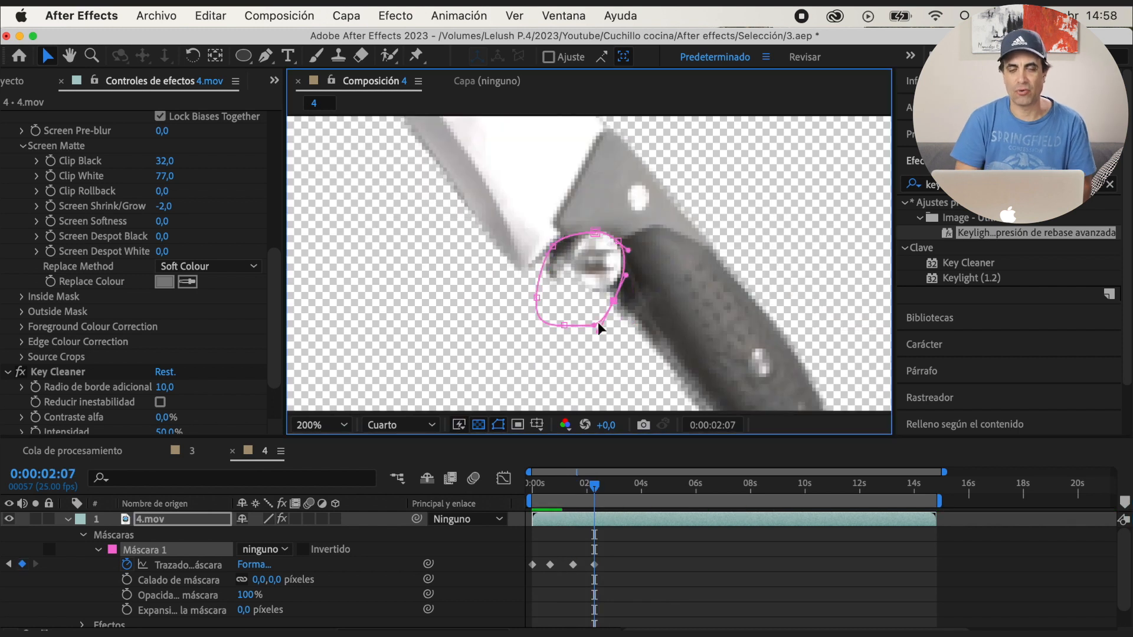
drag(614, 244, 616, 241)
drag(595, 486, 617, 486)
drag(571, 316, 592, 350)
drag(613, 289, 616, 287)
Reshape Máscara 1's lower and side points around the support at 0:00:03:24
drag(617, 485, 642, 489)
drag(592, 350, 541, 308)
drag(536, 298, 520, 278)
drag(614, 301, 608, 292)
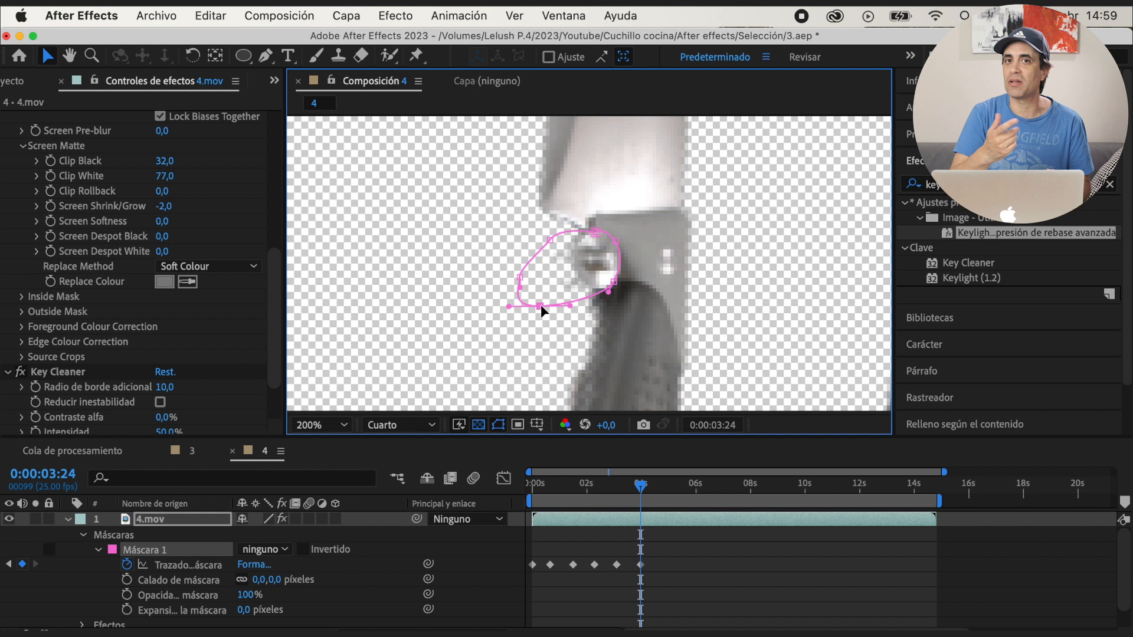
Keyframe Máscara 1's path at about 5, 6 and 7 seconds so it follows the support beside the turning knife
drag(641, 486, 668, 486)
drag(541, 308, 531, 344)
drag(669, 485, 696, 486)
drag(531, 344, 515, 319)
drag(696, 485, 732, 486)
drag(515, 319, 517, 303)
drag(595, 232, 594, 217)
Reshape Máscara 1 around the support at about 8, 9, 10 and 11 seconds, keeping the knife outside the mask
drag(732, 486, 760, 486)
drag(517, 303, 530, 255)
drag(550, 240, 561, 218)
drag(616, 241, 626, 233)
drag(760, 486, 786, 486)
drag(550, 291, 626, 279)
drag(787, 486, 813, 486)
drag(571, 291, 592, 296)
drag(594, 217, 618, 215)
drag(814, 485, 837, 485)
drag(560, 218, 576, 209)
Refit Máscara 1's path to the support at 0:00:12:11 and 0:00:13:07
drag(837, 486, 873, 486)
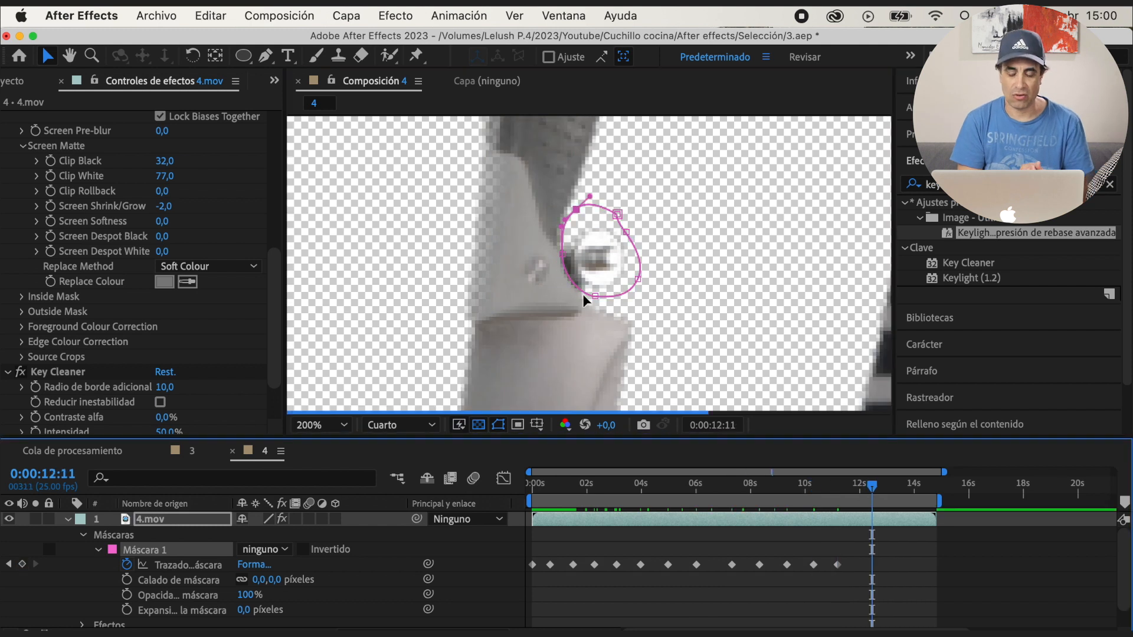
drag(576, 209, 592, 227)
drag(595, 296, 607, 314)
drag(873, 486, 895, 486)
drag(630, 243, 658, 246)
drag(579, 276, 569, 293)
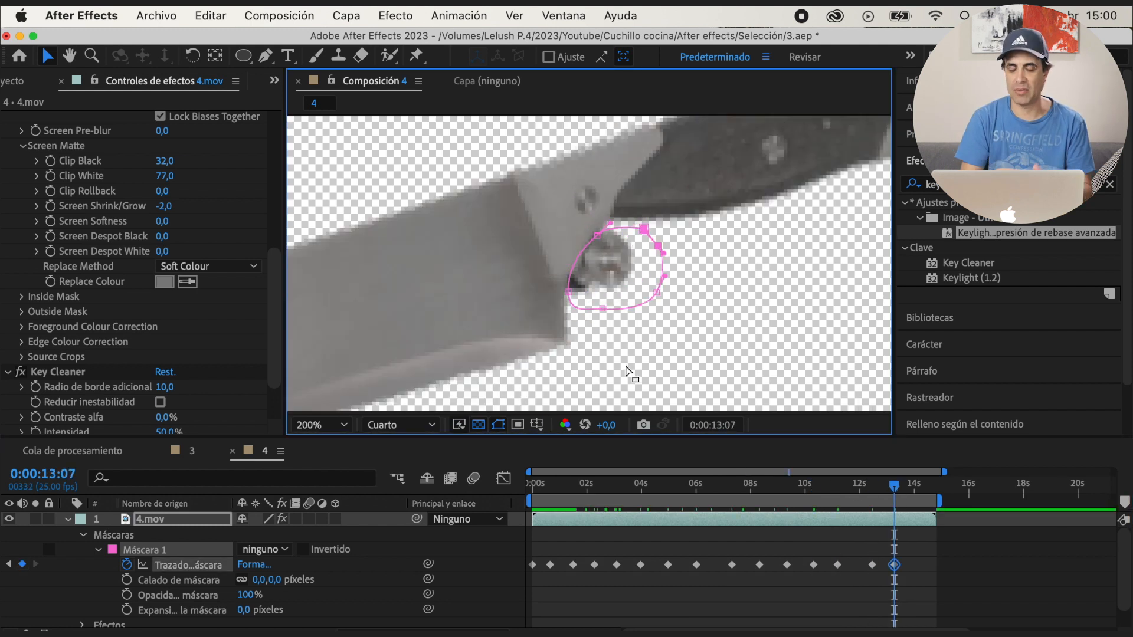
Adjust Máscara 1's points along the blade's heel at 0:00:14:06 and at the end of the clip
drag(894, 486, 921, 486)
drag(569, 292, 556, 290)
drag(596, 236, 588, 235)
drag(644, 229, 621, 229)
drag(555, 290, 555, 296)
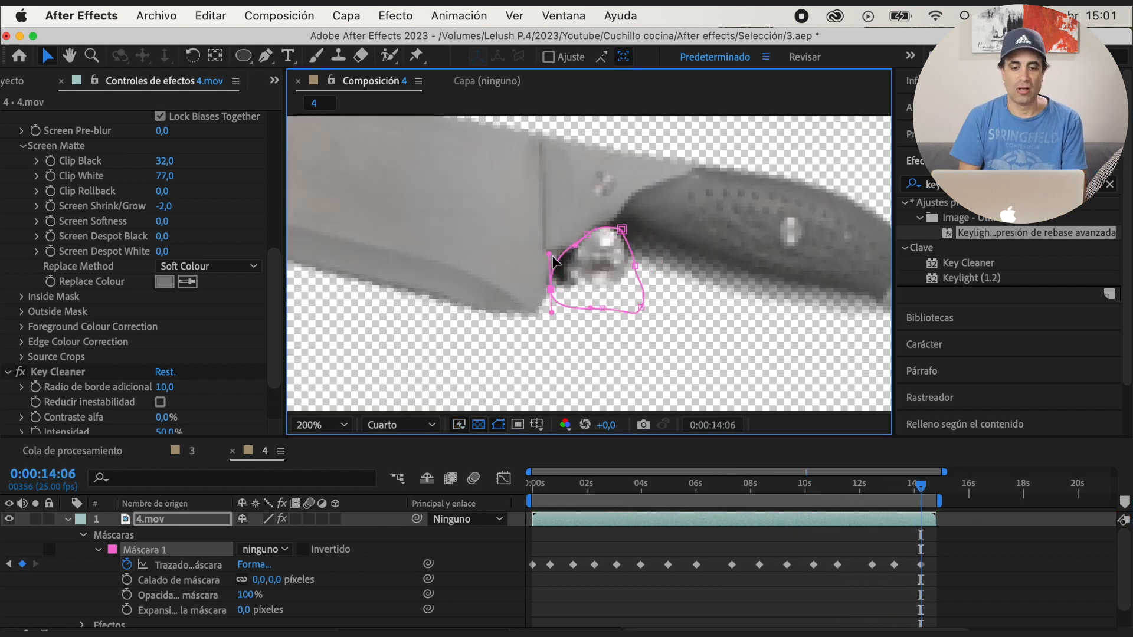
drag(921, 486, 935, 486)
drag(555, 297, 560, 295)
Play the mask animation from the start and set Máscara 1's mode to Restar
drag(935, 486, 503, 478)
key(space)
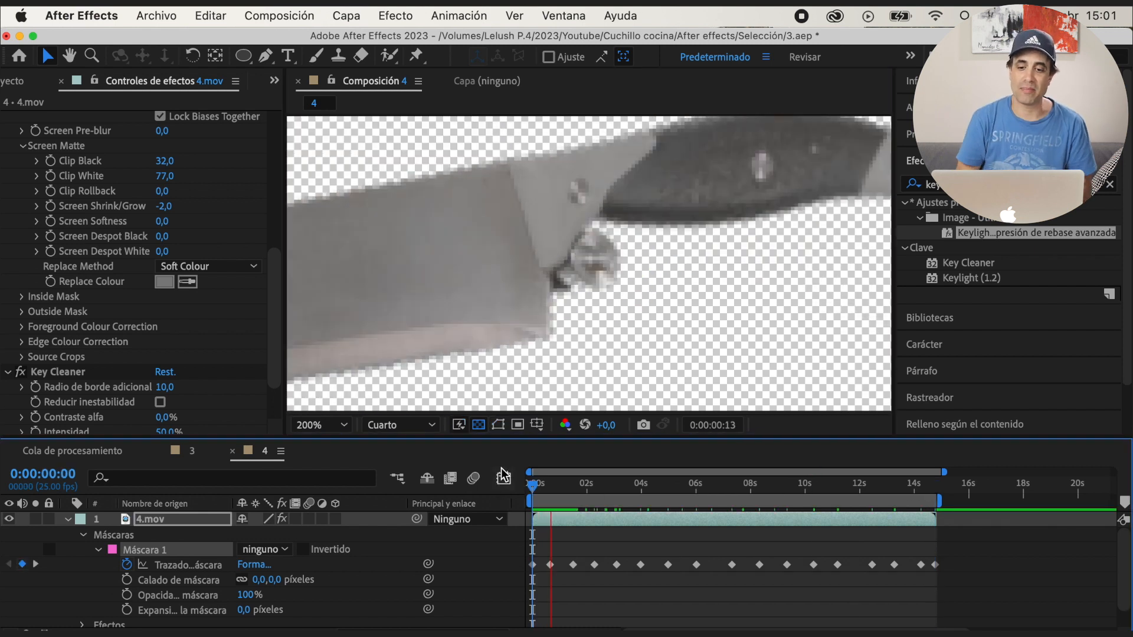
key(space)
click(282, 551)
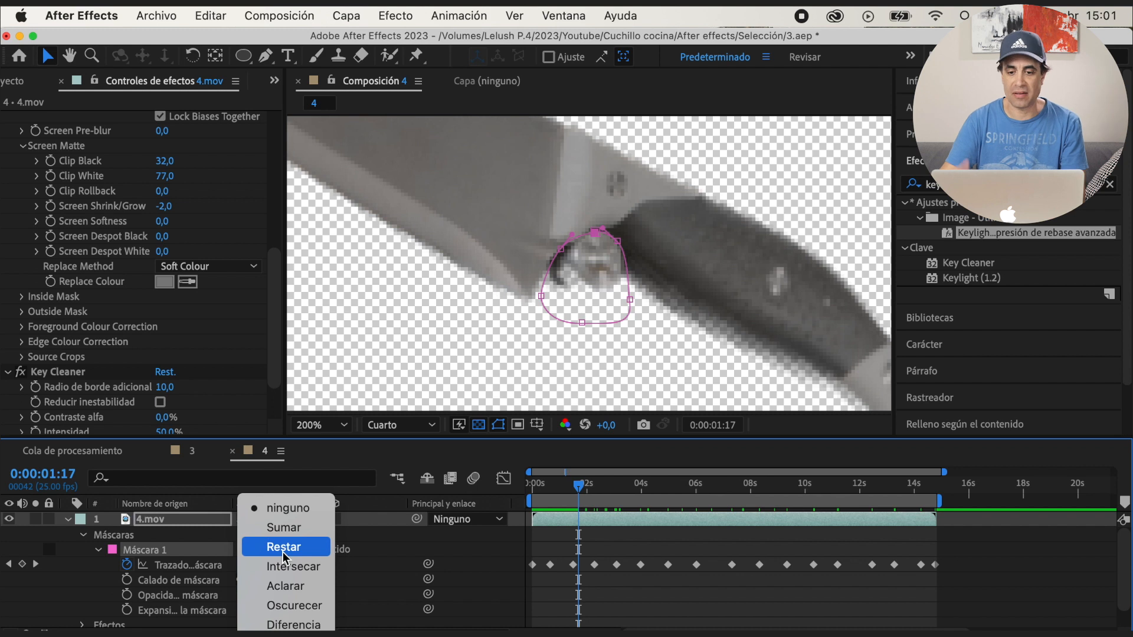
click(284, 557)
Hide the mask outlines and set Máscara 1's feather to 9 pixels, previewing the support's removal on the whole knife
click(499, 425)
key(space)
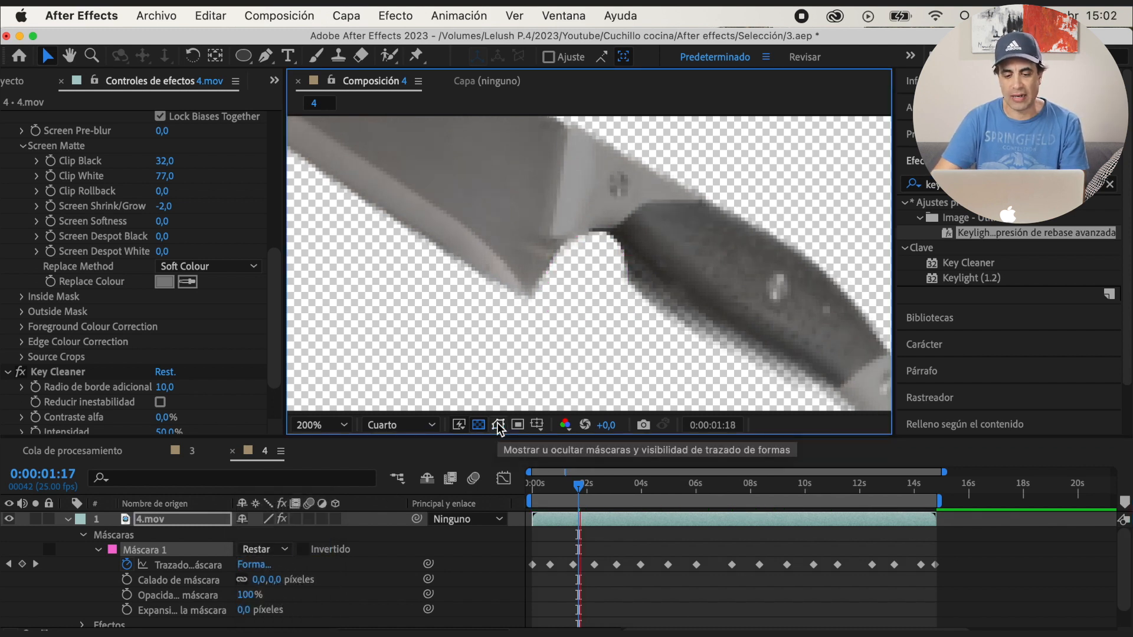
key(space)
drag(259, 580, 277, 579)
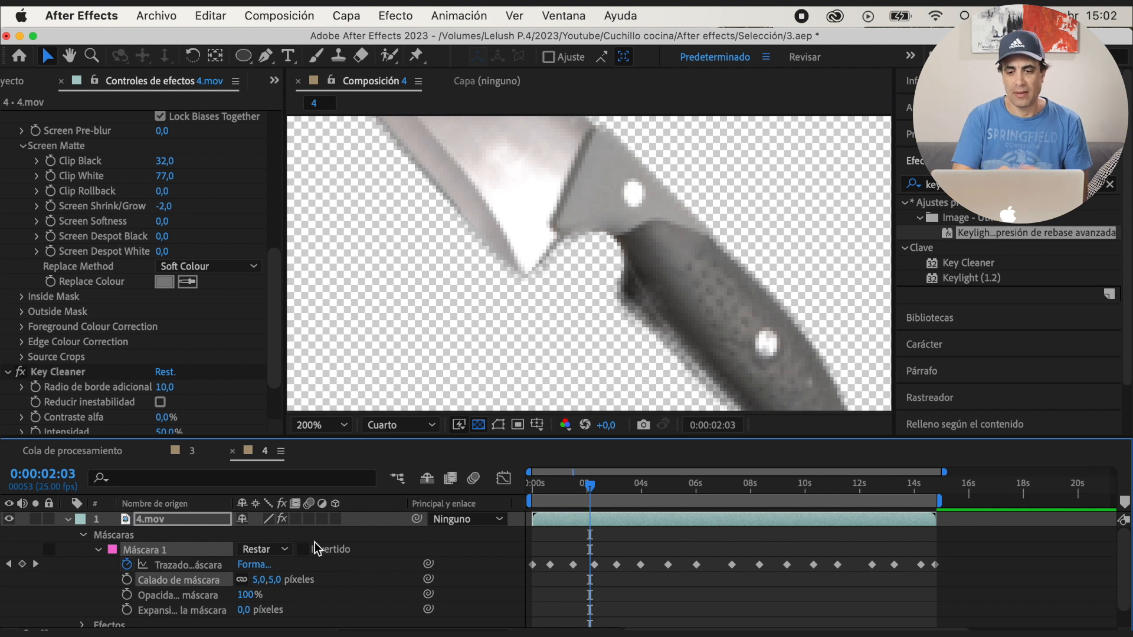
scroll(721, 306, down, 3)
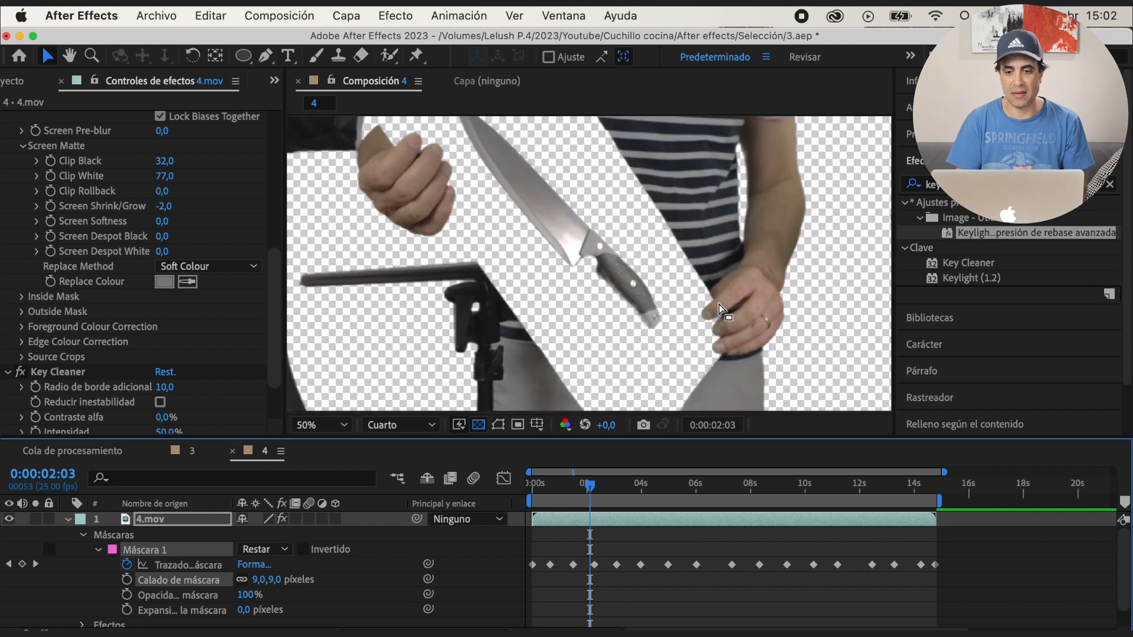
key(space)
scroll(614, 300, up, 1)
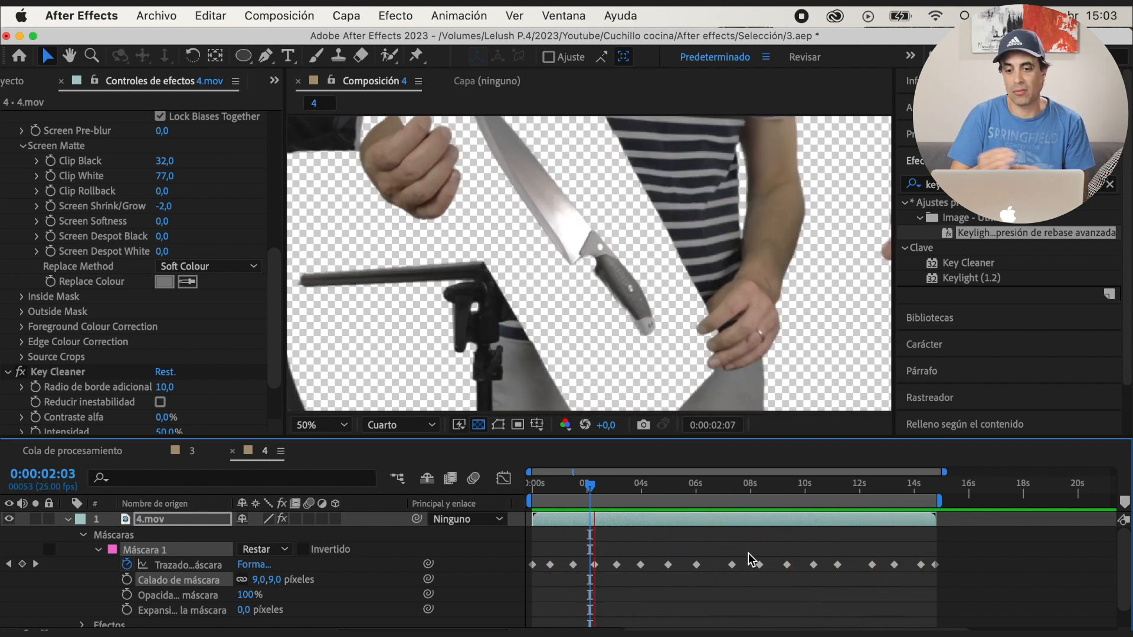
Show the mask outlines and correct Máscara 1's path with extra keyframes shortly after 0:00:02:07
key(space)
key(k)
scroll(677, 306, up, 2)
click(498, 425)
click(615, 292)
drag(600, 317, 610, 338)
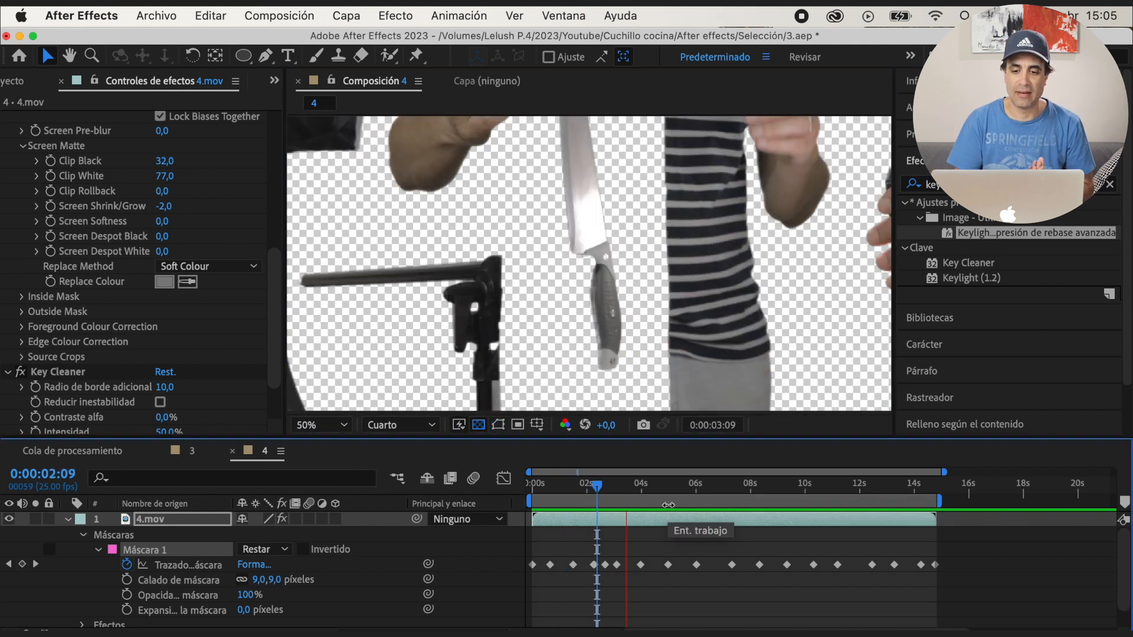
scroll(620, 290, up, 2)
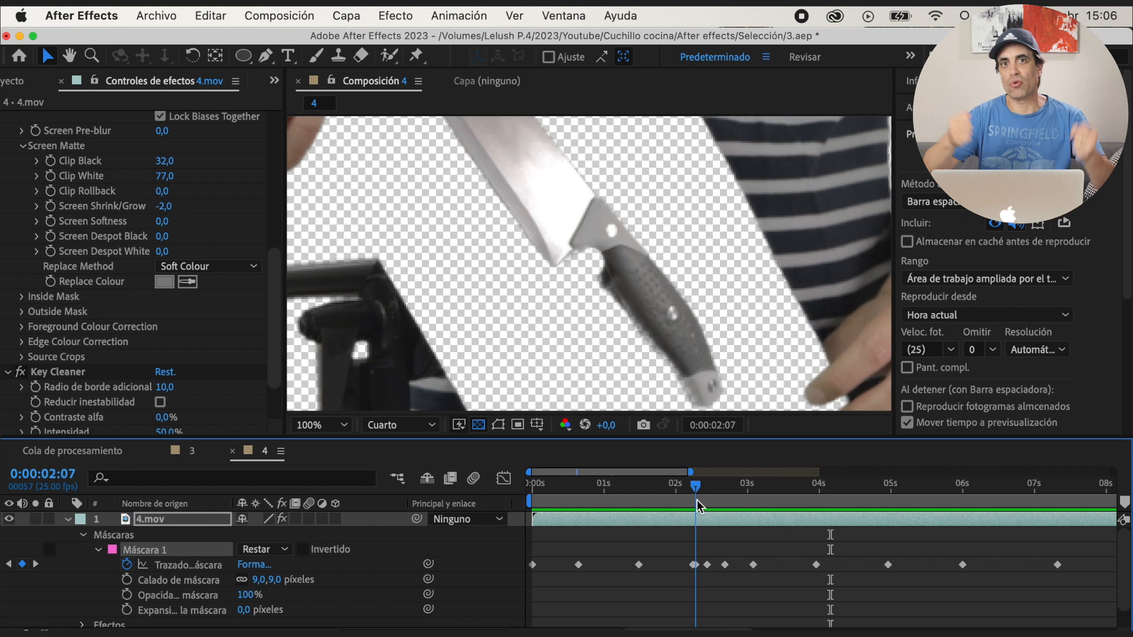
Draw a four-sided mask around the whole knife at 0:00:00:00 and enable keyframing of its path
key(g)
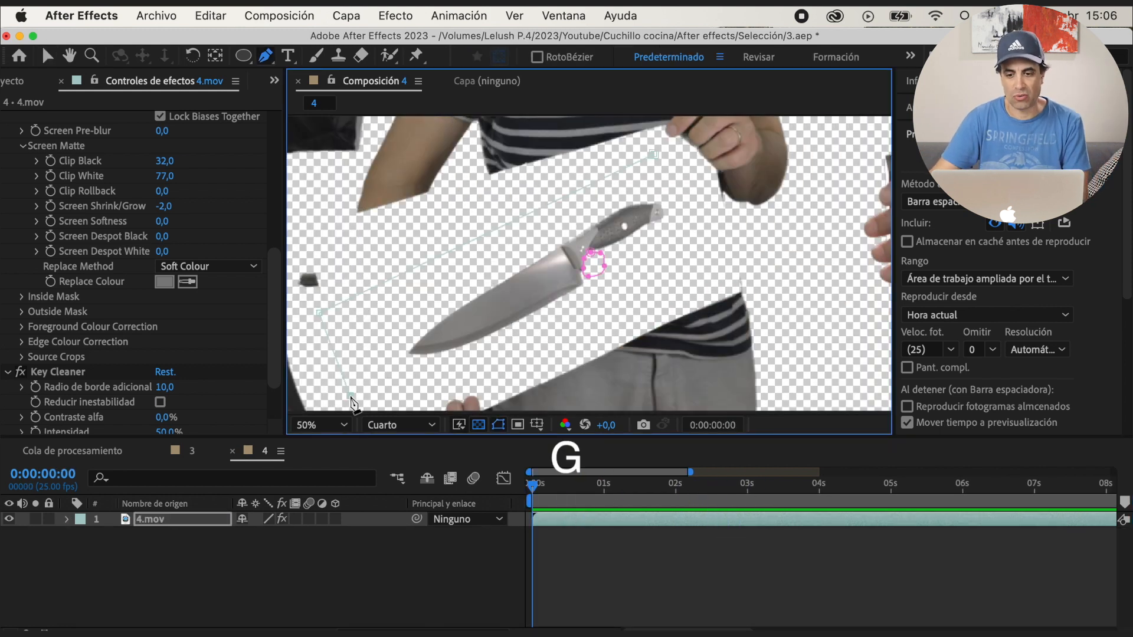
drag(351, 397, 357, 396)
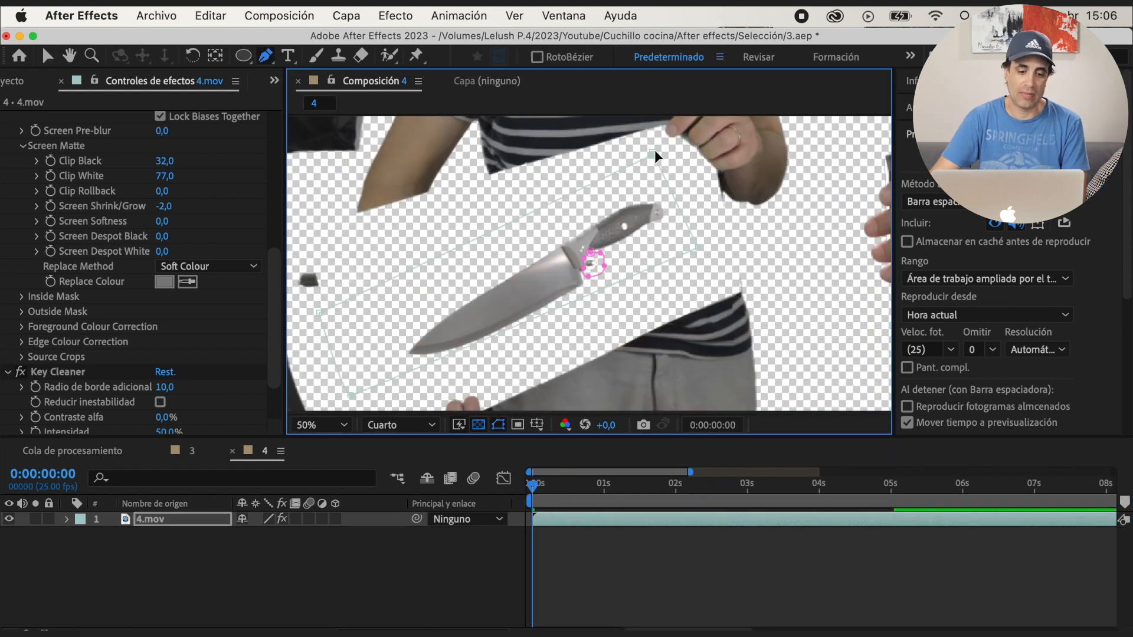
click(65, 520)
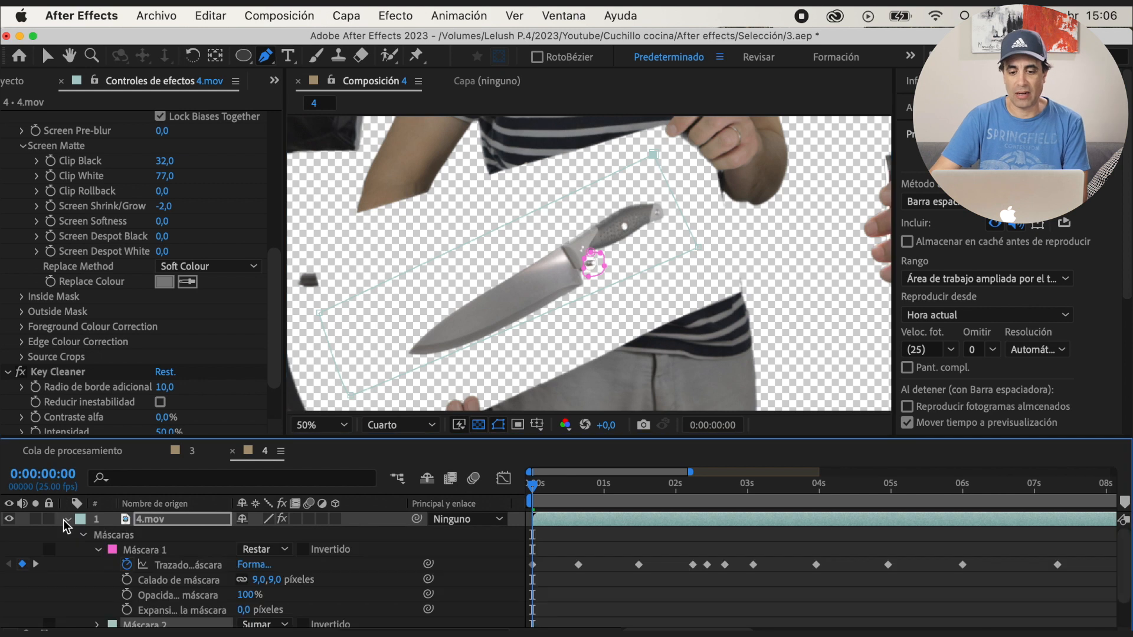
click(97, 550)
click(98, 565)
click(127, 574)
Move Máscara 2's corners to enclose the rotated knife at 0:00:00:15 and check the frames in between
drag(533, 492, 575, 489)
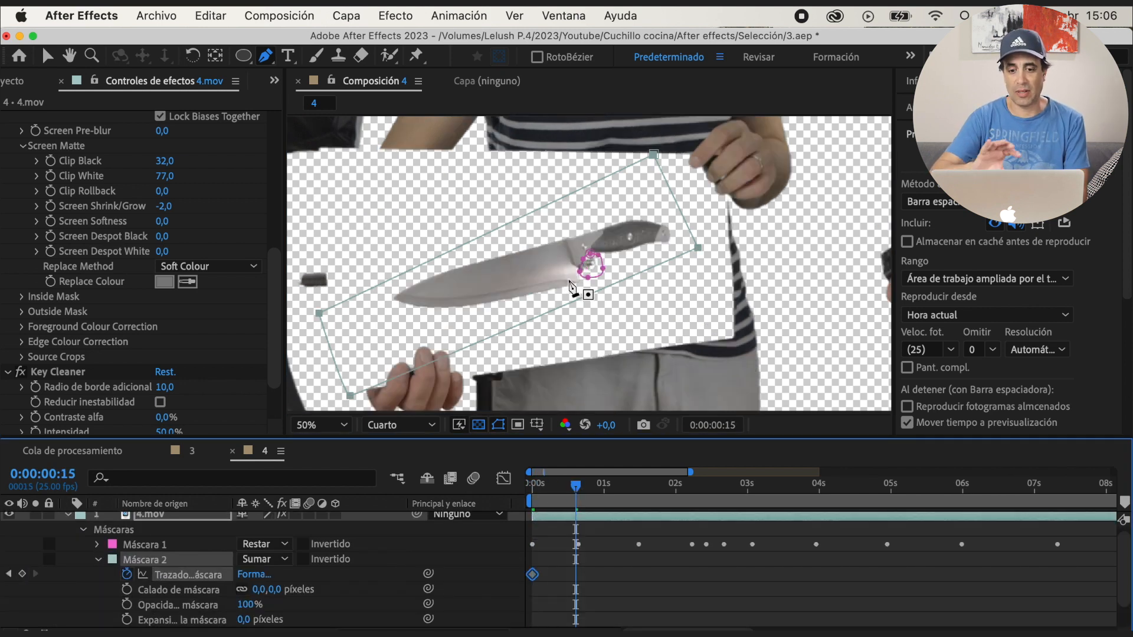
key(v)
drag(319, 314, 353, 266)
click(123, 530)
drag(662, 176, 680, 188)
drag(699, 242, 690, 272)
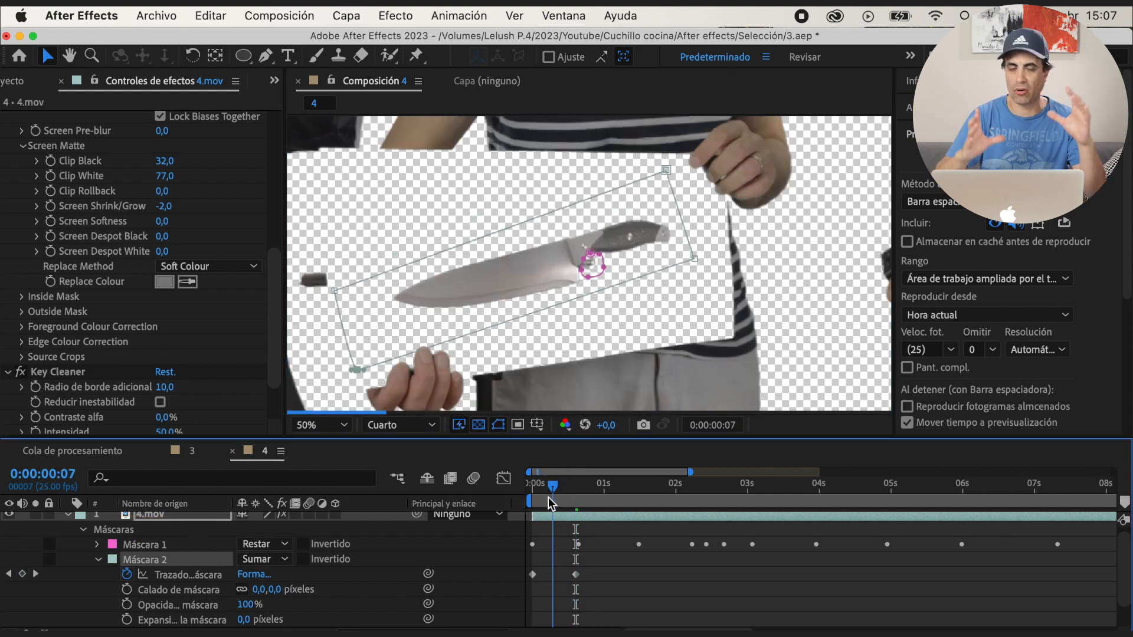
key(space)
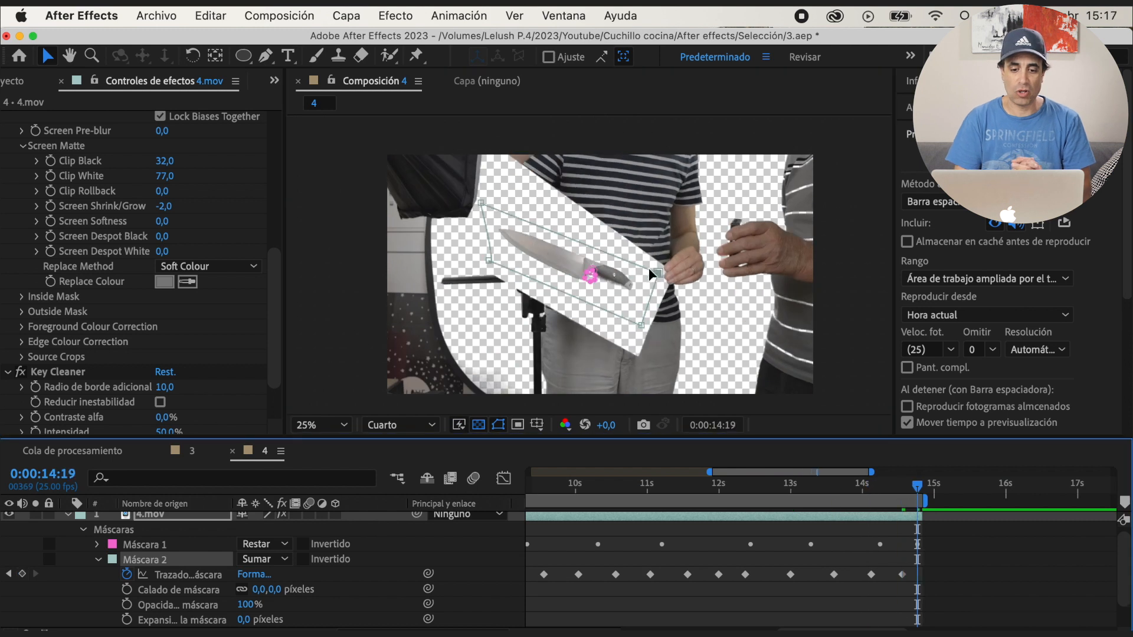
Set Máscara 2's mode to Intersecar, hide the mask outlines and preview the isolated knife from the start
click(277, 560)
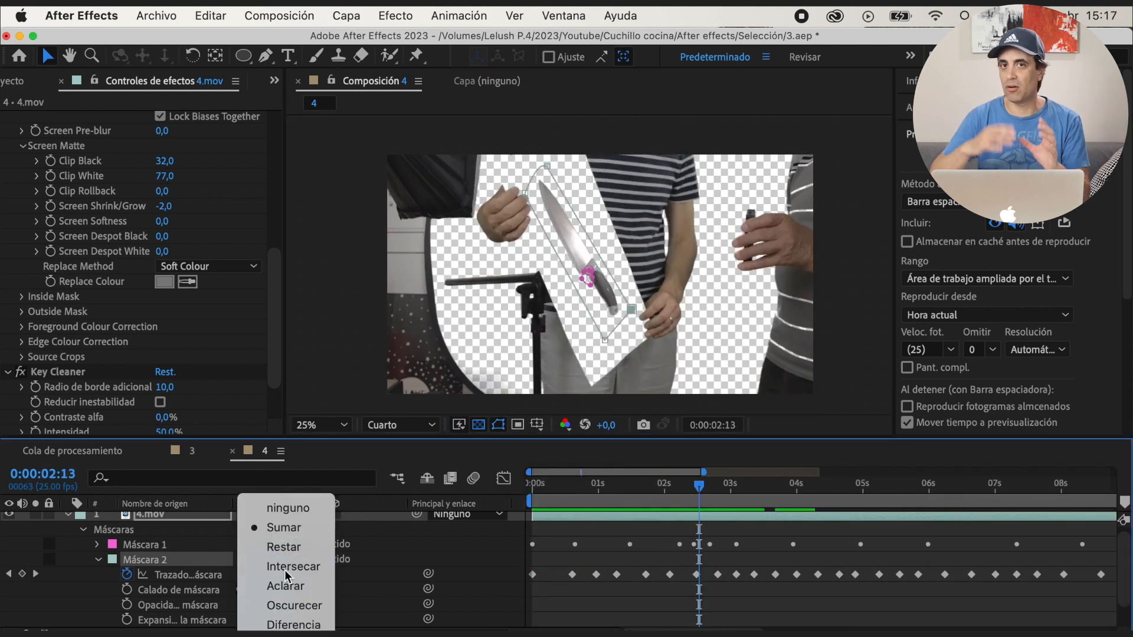
click(285, 568)
click(501, 425)
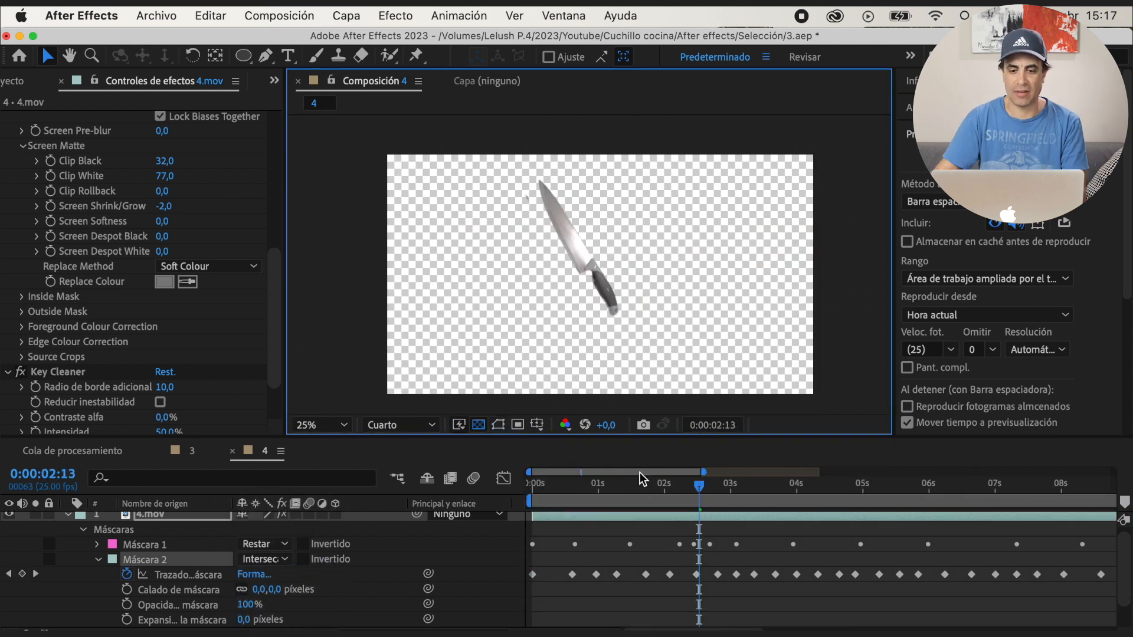
key(space)
drag(740, 485, 513, 517)
key(space)
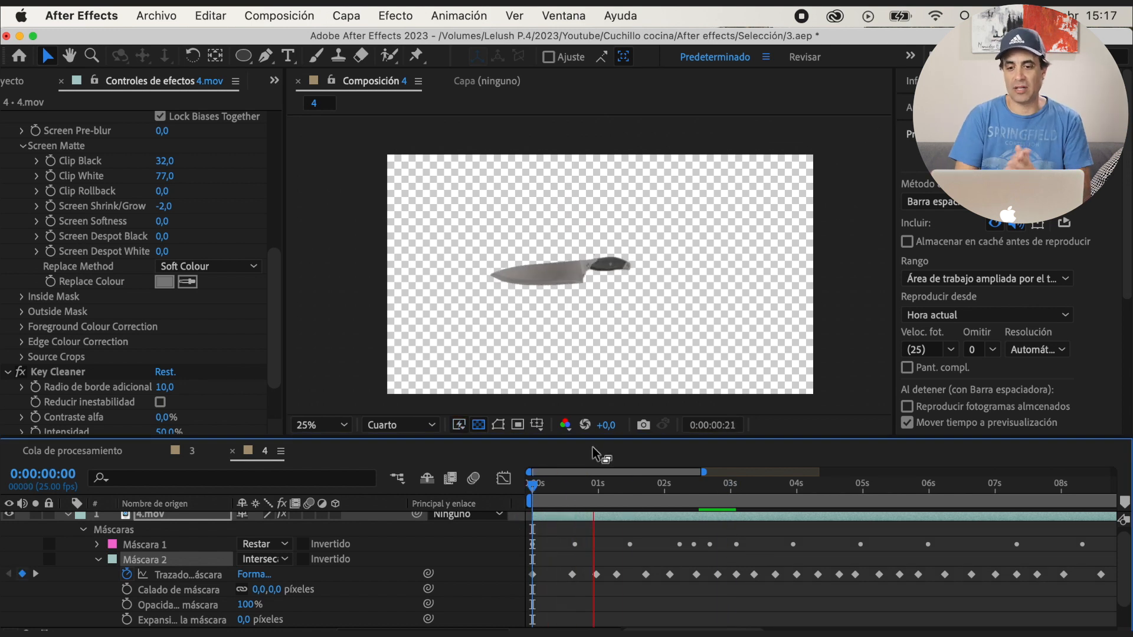
Step to 0:00:01:23 and adjust Máscara 2's corner near the blade's tip, then play back the result
drag(658, 485, 649, 500)
key(super+Right)
key(super+Right)
key(super+Right)
key(super+Right)
key(super+Right)
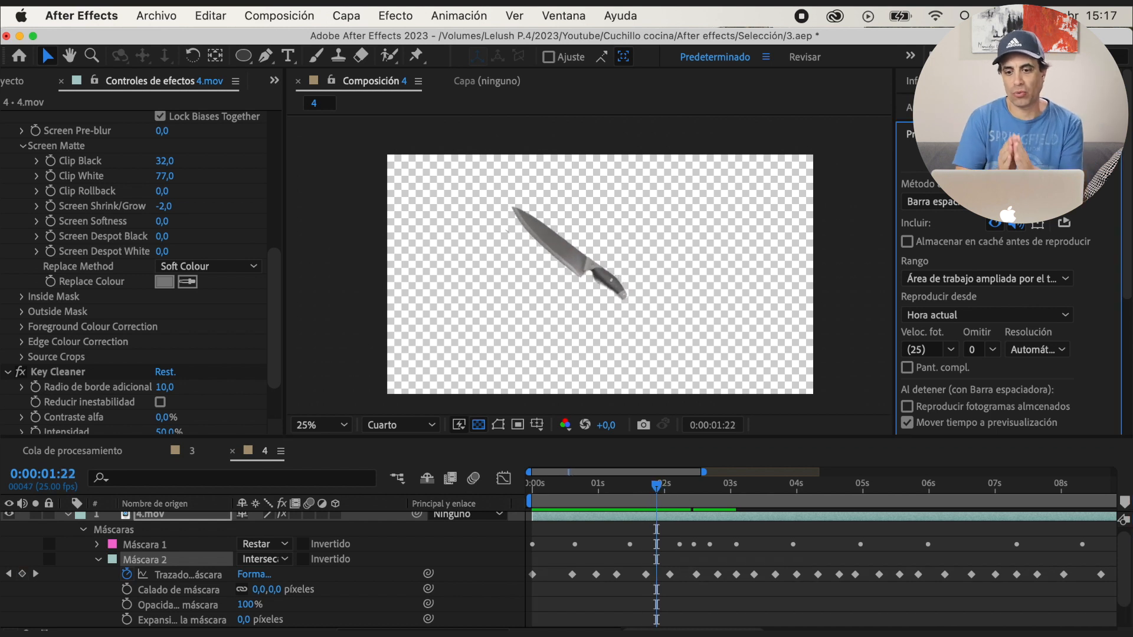
click(498, 425)
drag(500, 218, 500, 207)
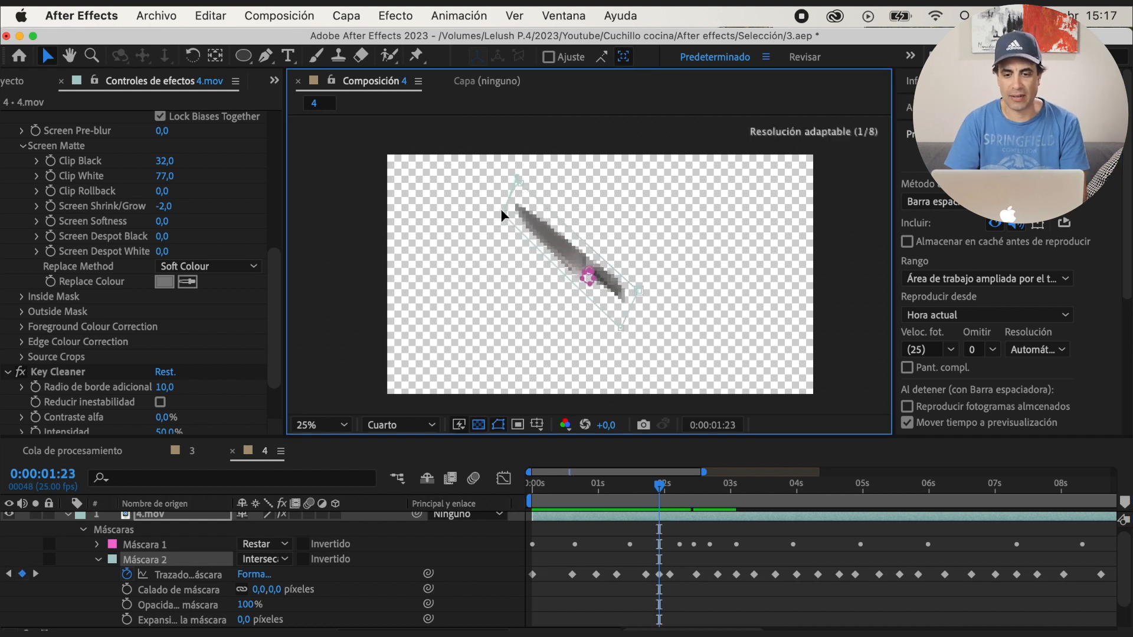
key(space)
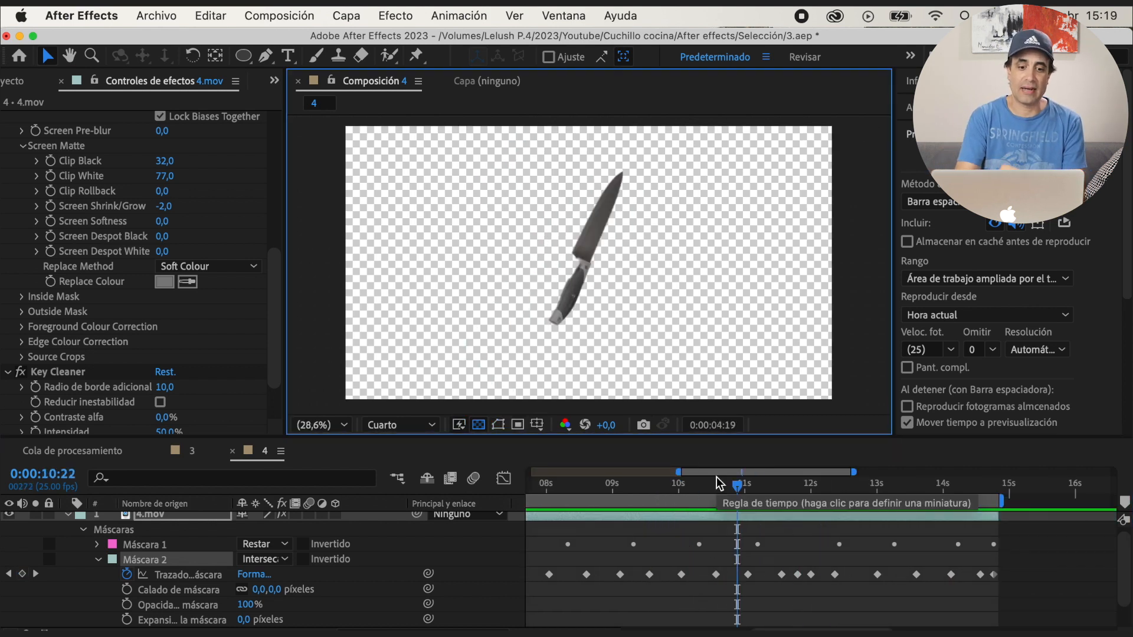
Stop the preview, save the project and collapse the 4.mov layer's properties
key(space)
key(super+s)
click(68, 515)
click(718, 532)
scroll(718, 531, right, 1)
scroll(275, 407, down, 3)
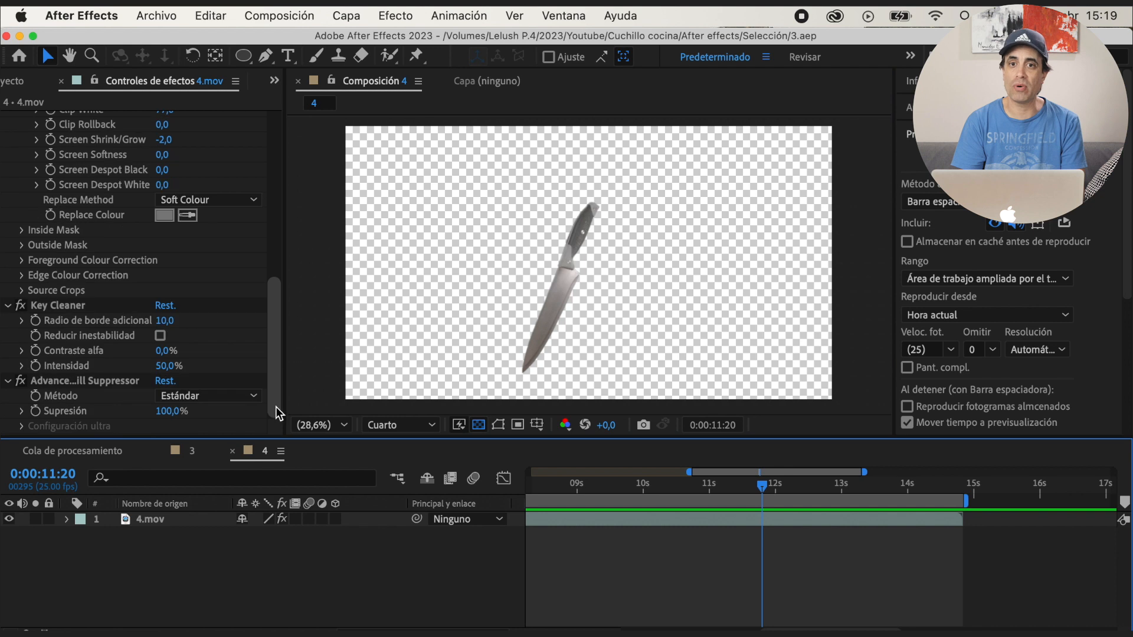
Create a new composition named 5 with the UHD (4K) 3840x2160 25 fps preset
click(274, 80)
click(305, 93)
click(54, 427)
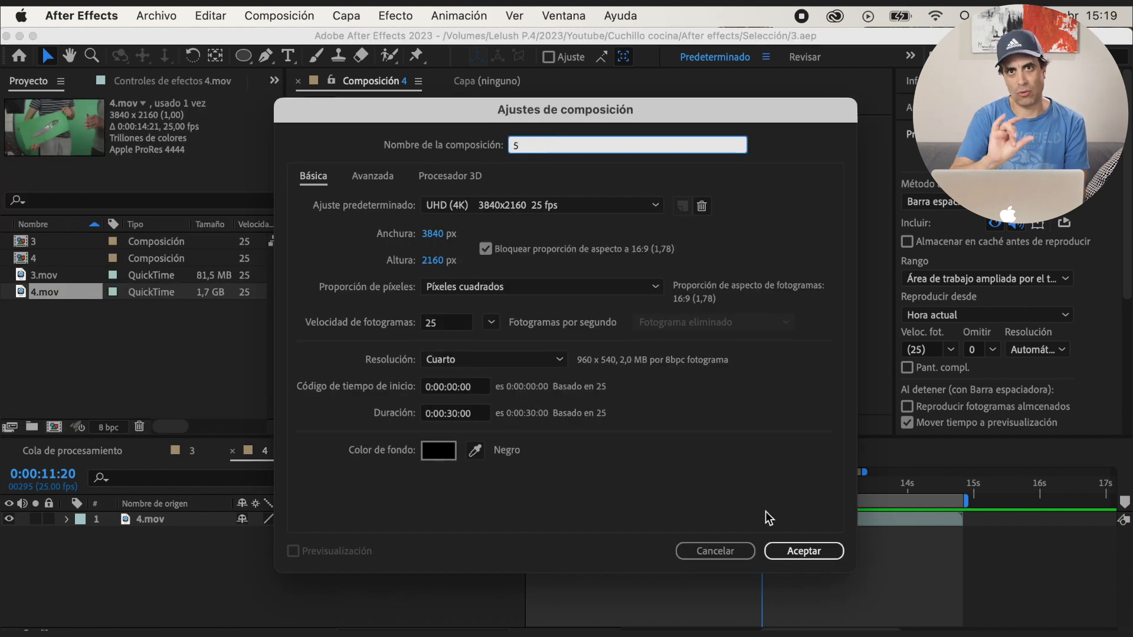
text(5)
click(809, 551)
Import 5.mov from the Selección folder and add it as a layer to composition 5
double_click(143, 344)
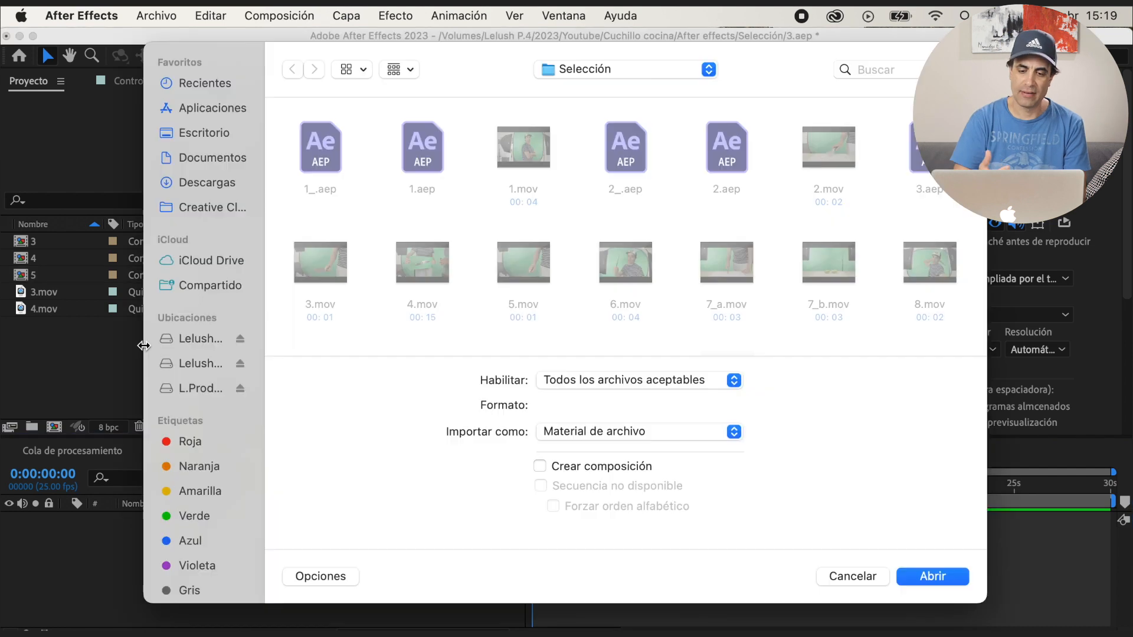
double_click(547, 280)
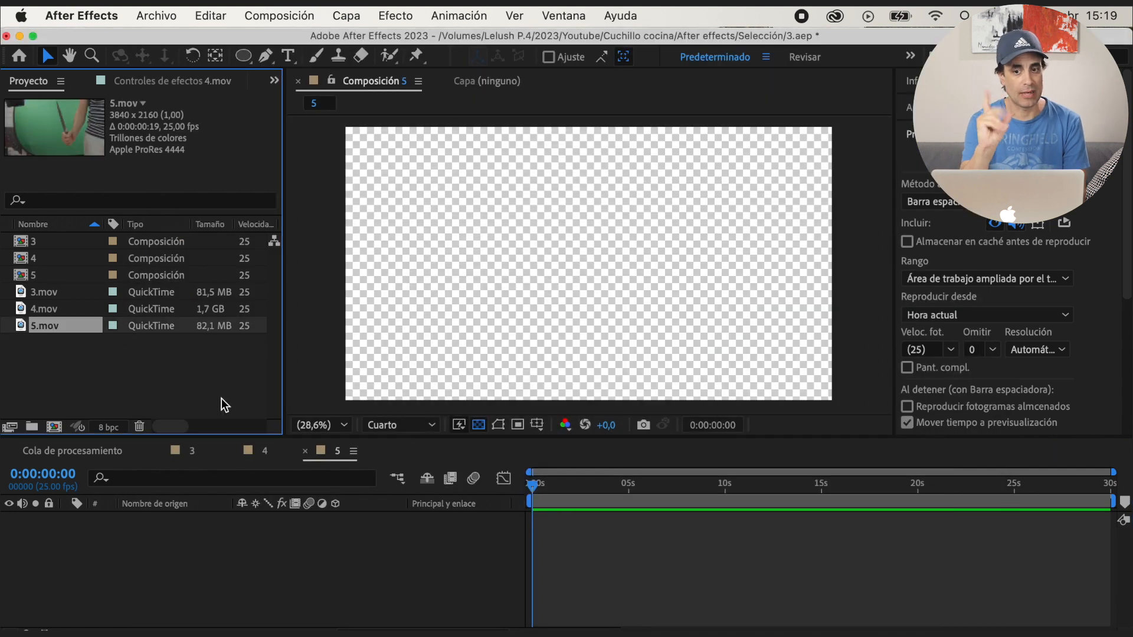
drag(56, 330, 161, 518)
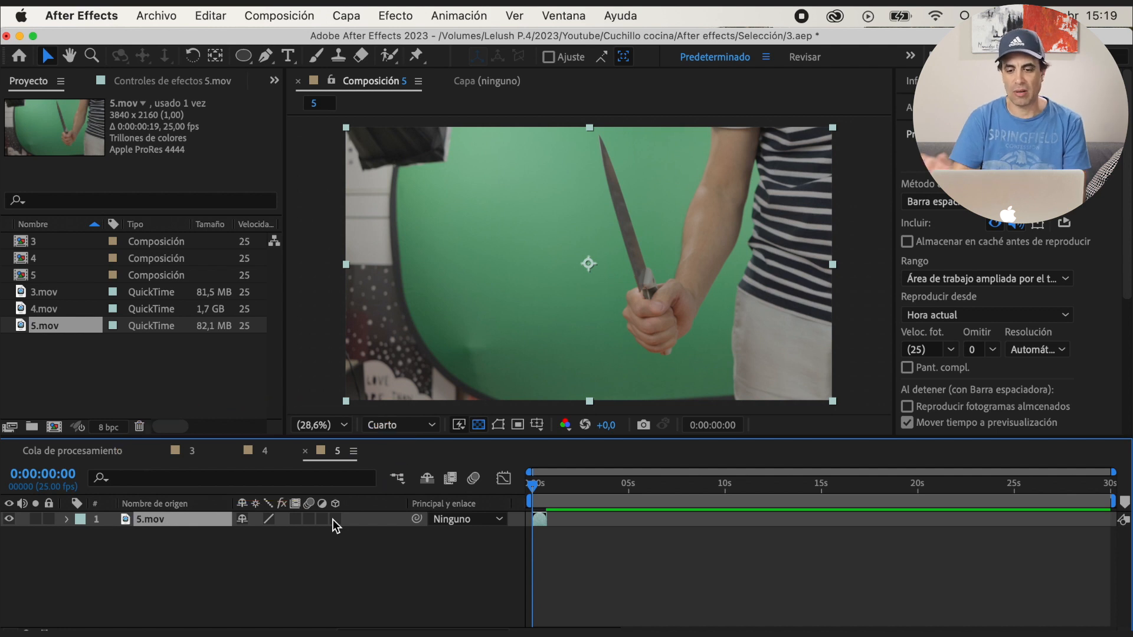
Shorten composition 5's work area to the length of 5.mov and preview the clip
drag(1117, 503, 550, 501)
drag(1114, 473, 629, 472)
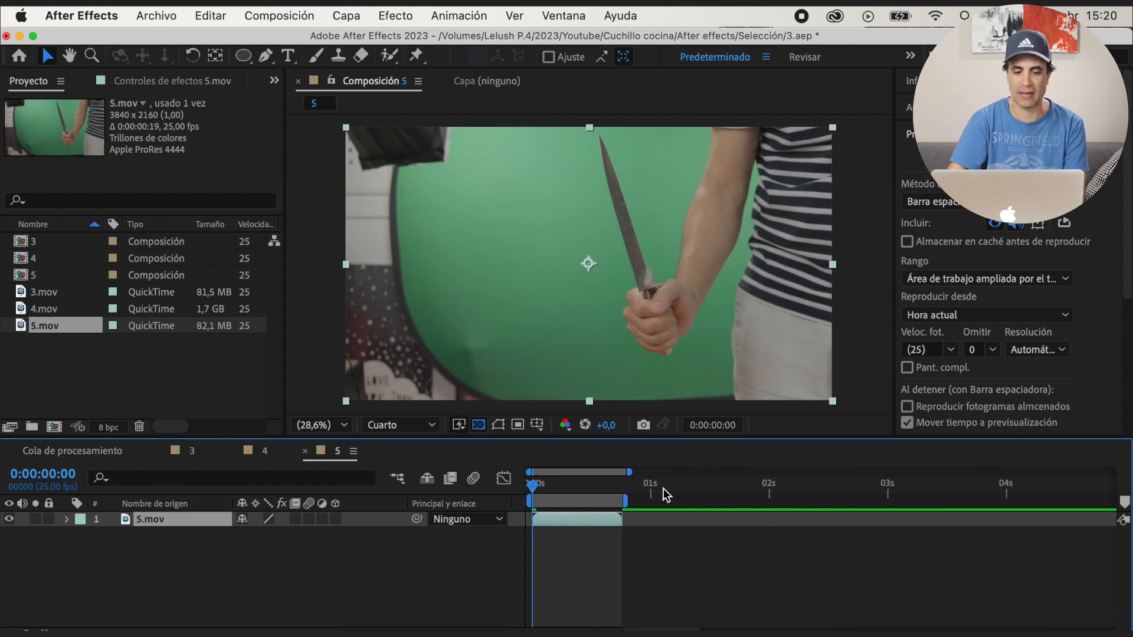
drag(544, 497, 508, 496)
drag(582, 503, 555, 504)
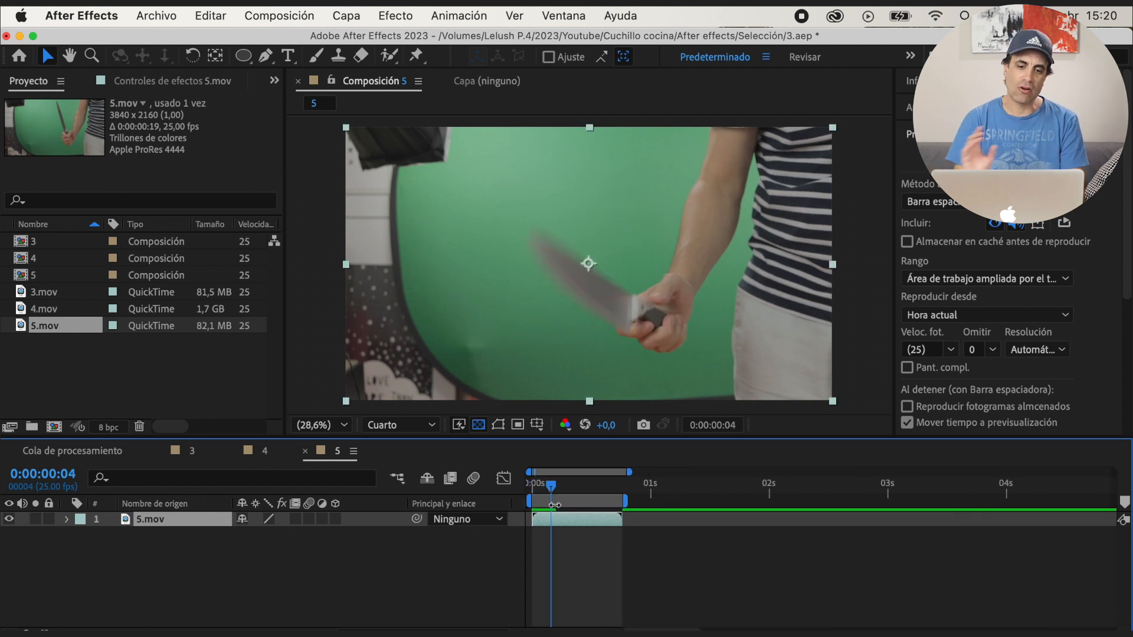
key(space)
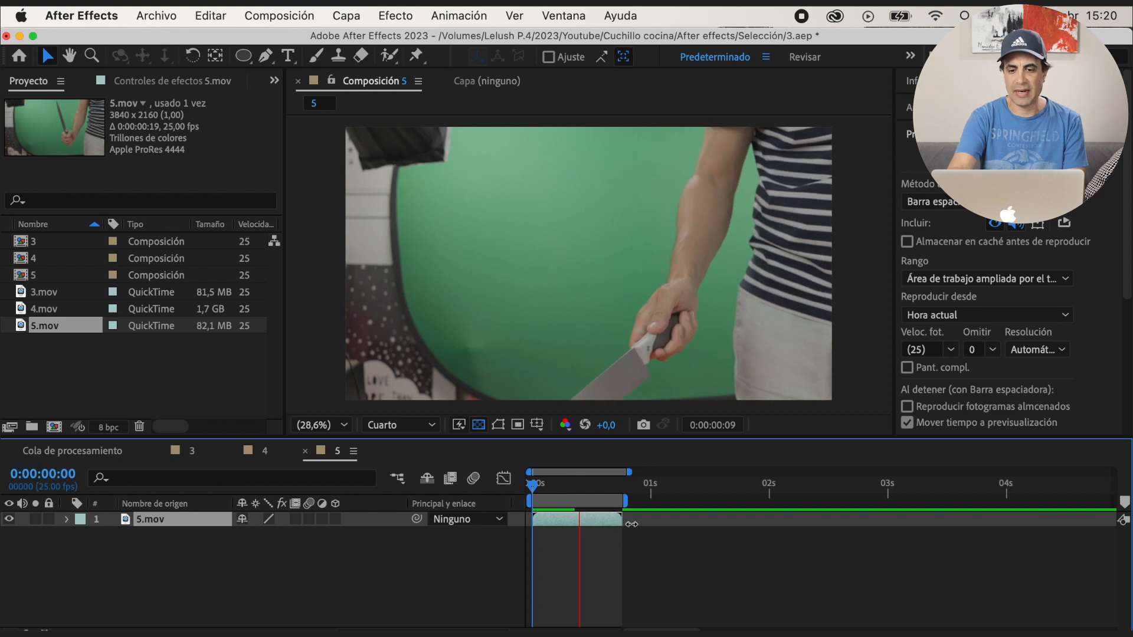
key(space)
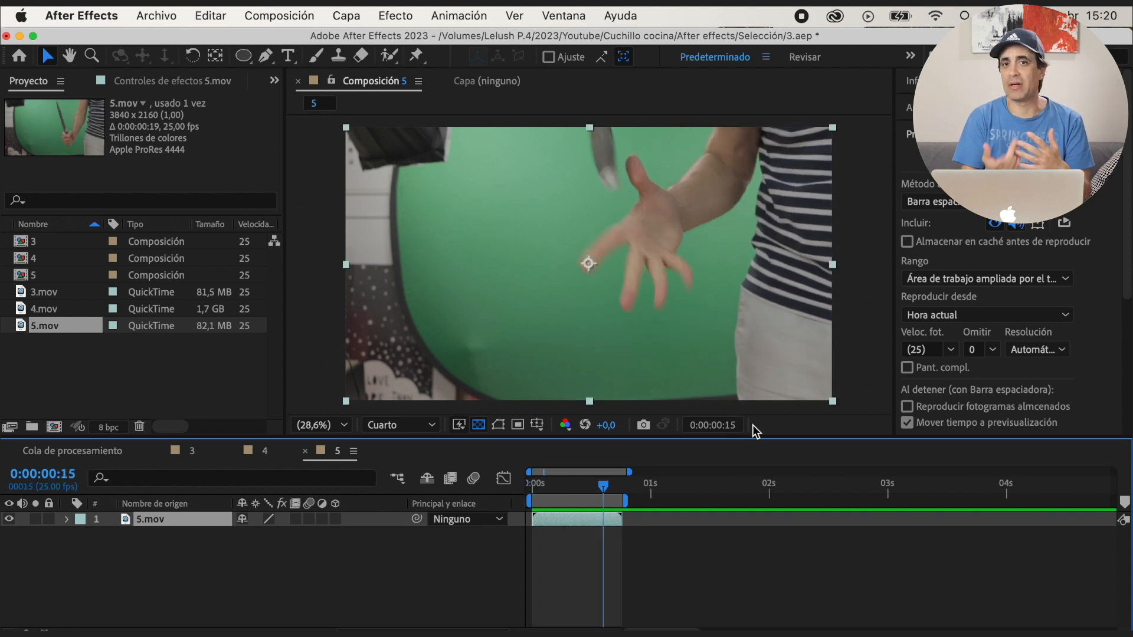
Reverse the 5.mov layer in time and preview the reversed clip in composition 5
right_click(213, 520)
mouse_move(404, 193)
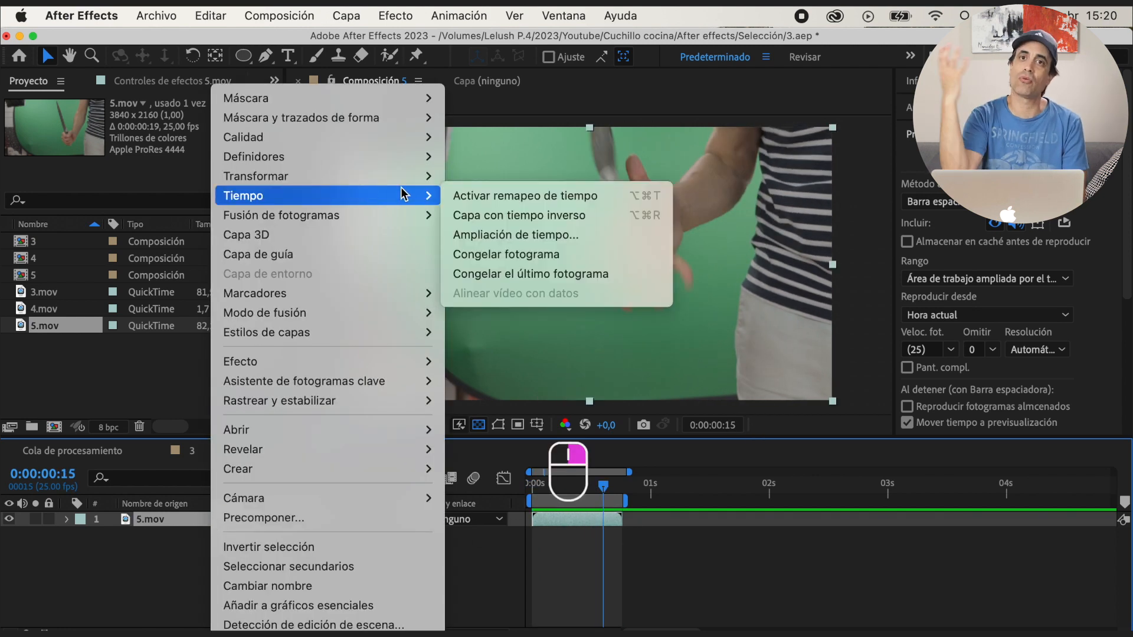
click(520, 215)
key(space)
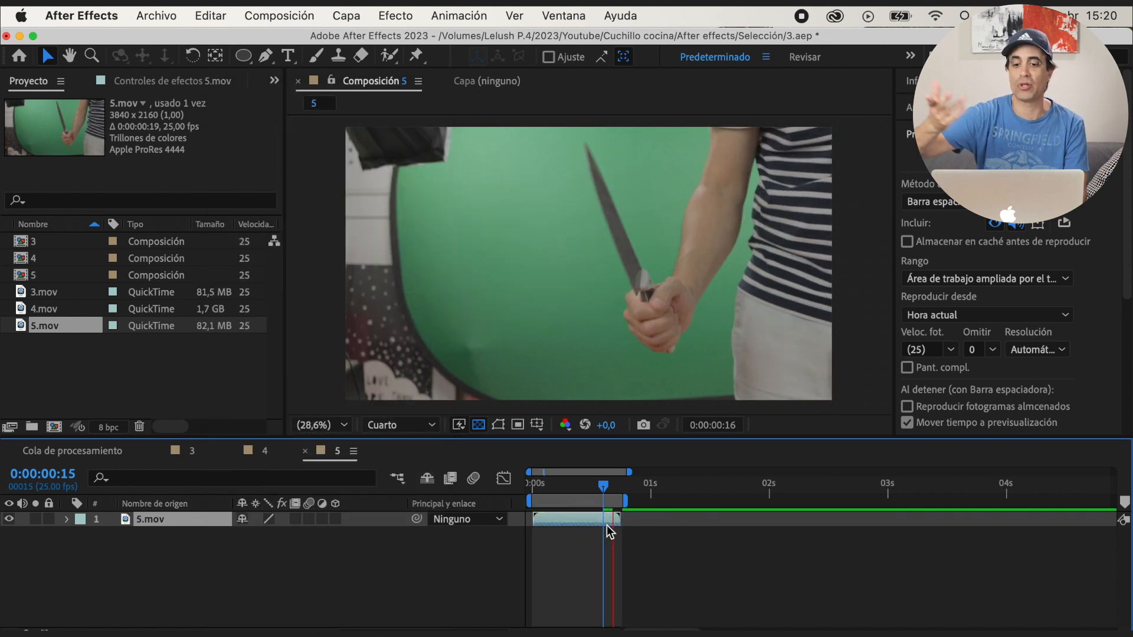
key(space)
Add Color selectivo to 5.mov with Verdes set to Cian 100%, Magenta -100%, Amarillo 100% and Negro 100%
drag(567, 491, 530, 491)
click(939, 134)
click(939, 161)
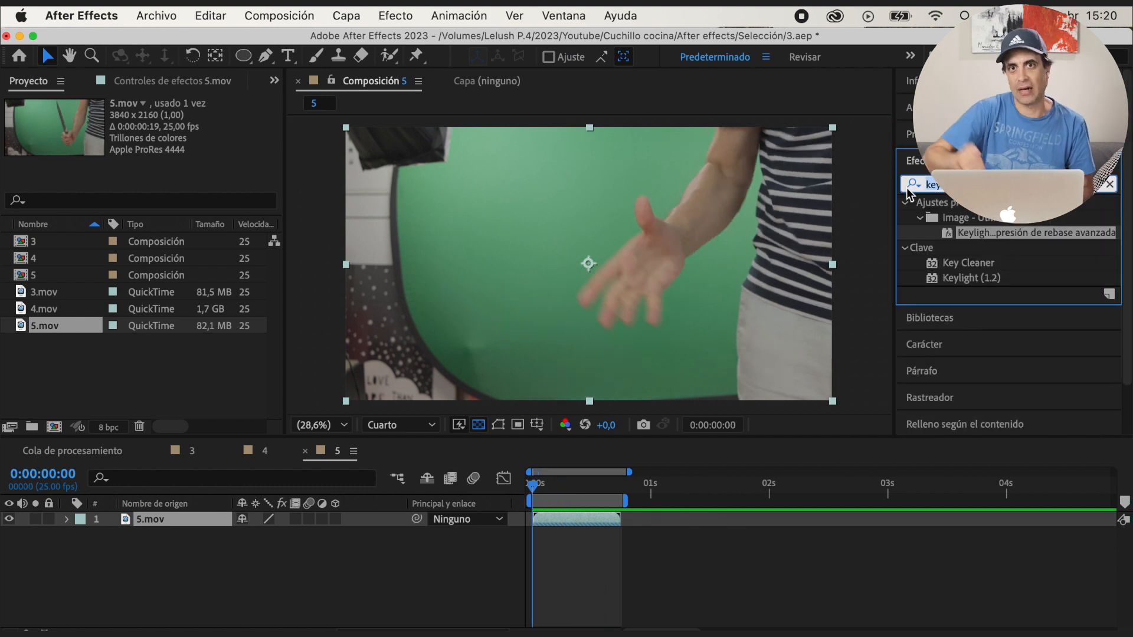
text(sel)
double_click(968, 218)
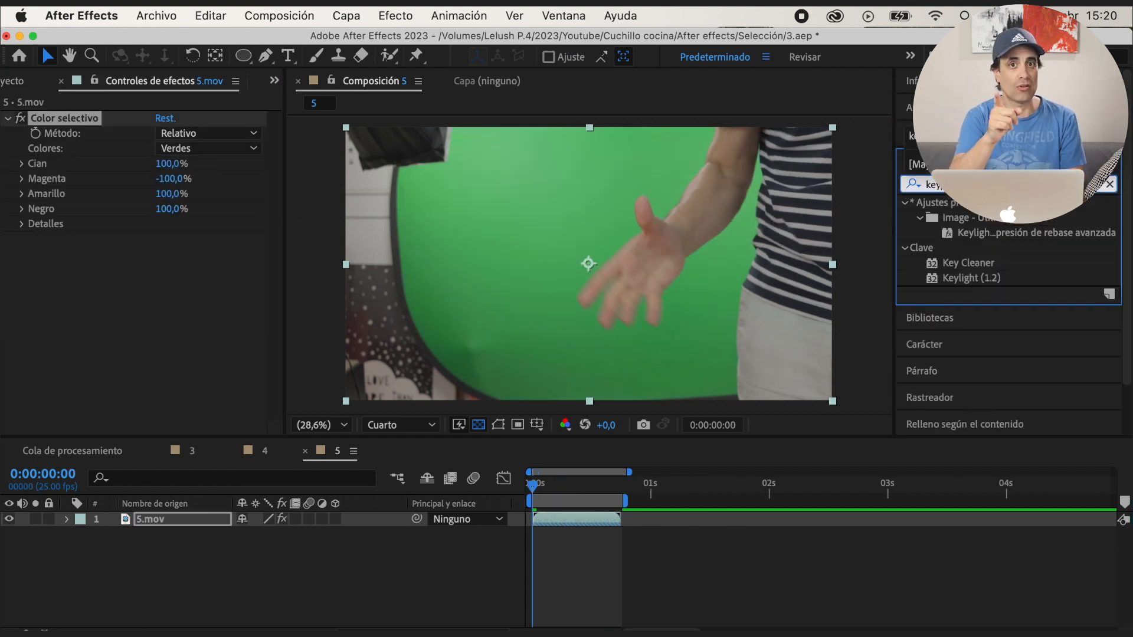
Apply the Keylight preset with advanced spill suppression to 5.mov and review its Screen Matte view
double_click(1001, 233)
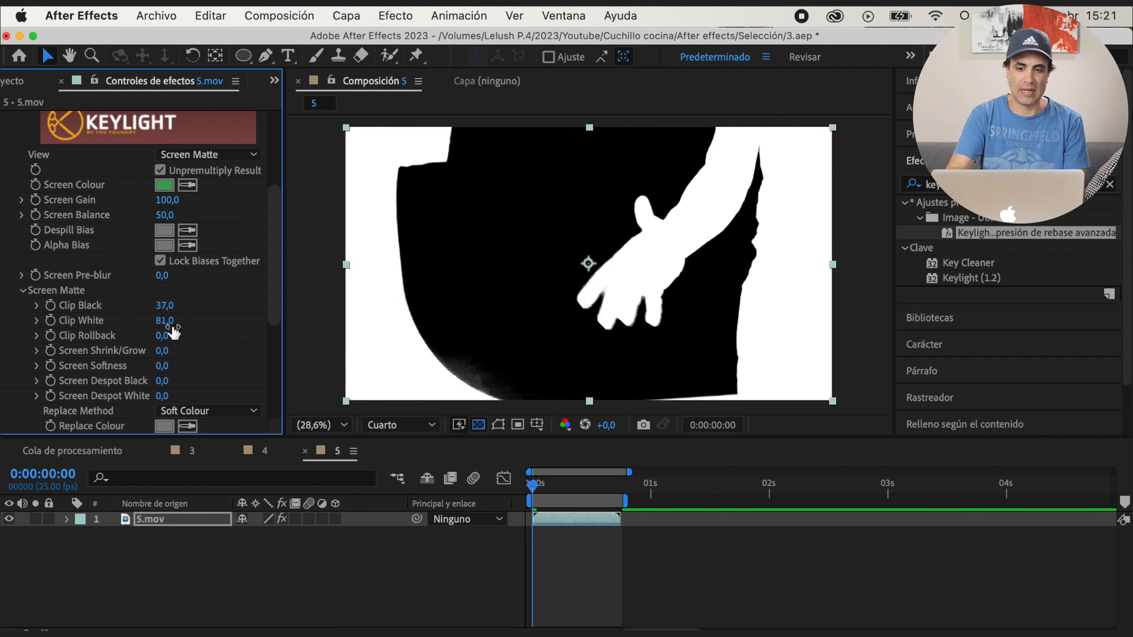
scroll(166, 295, up, 10)
click(206, 247)
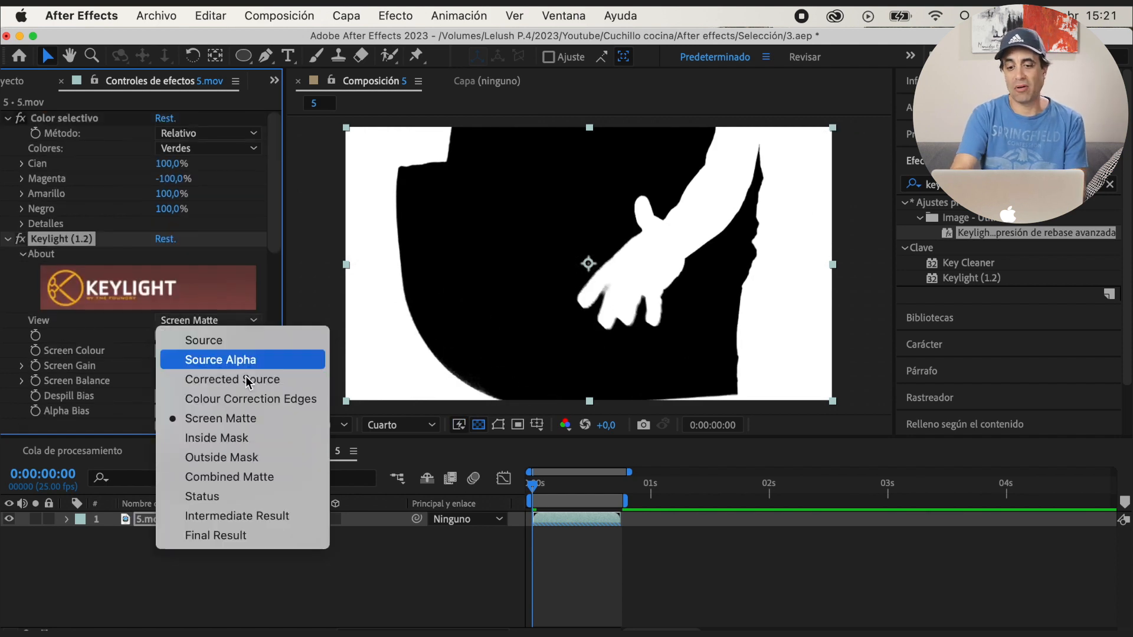
click(228, 604)
Set Keylight's Clip Black to 44, Clip White to 89 and Screen Shrink/Grow to -3, and save the project after previewing
scroll(279, 425, down, 10)
scroll(166, 265, up, 4)
click(164, 246)
text(-3)
key(Return)
key(space)
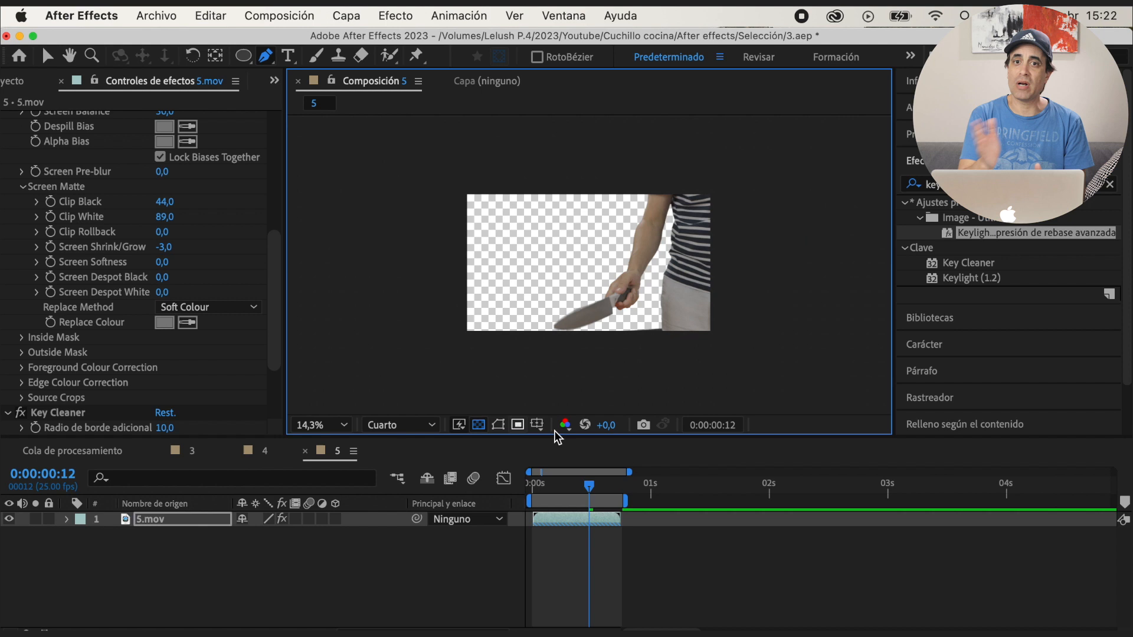
key(super+s)
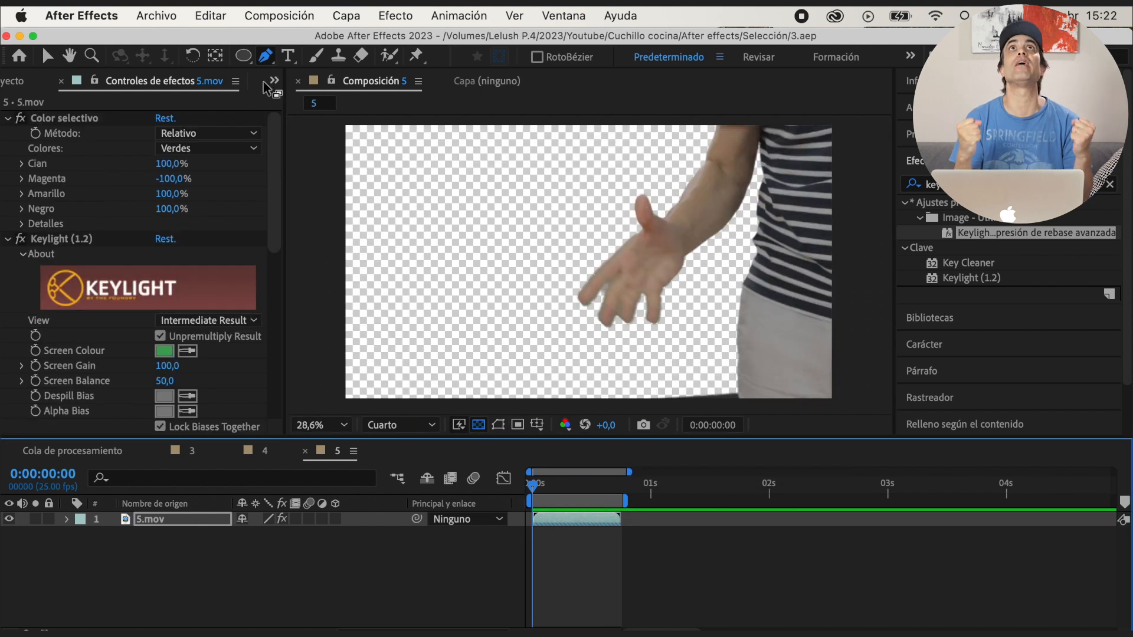
Create a new composition named Composición with the UHD (4K) 3840x2160 25 fps preset and a 30-second duration
click(273, 81)
click(319, 104)
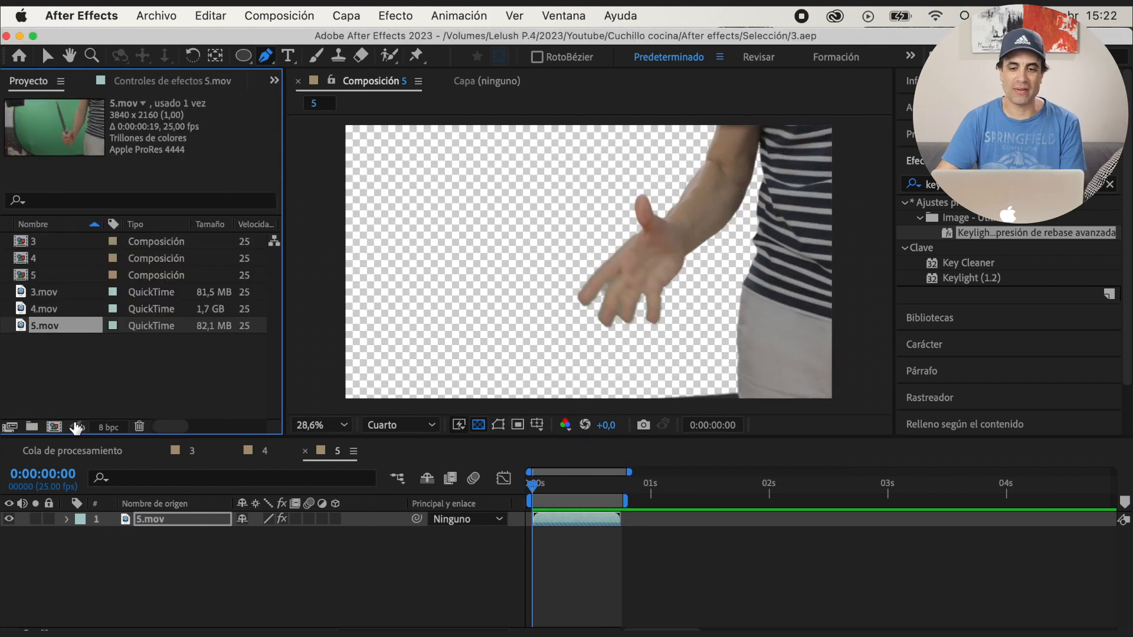
key(v)
click(54, 426)
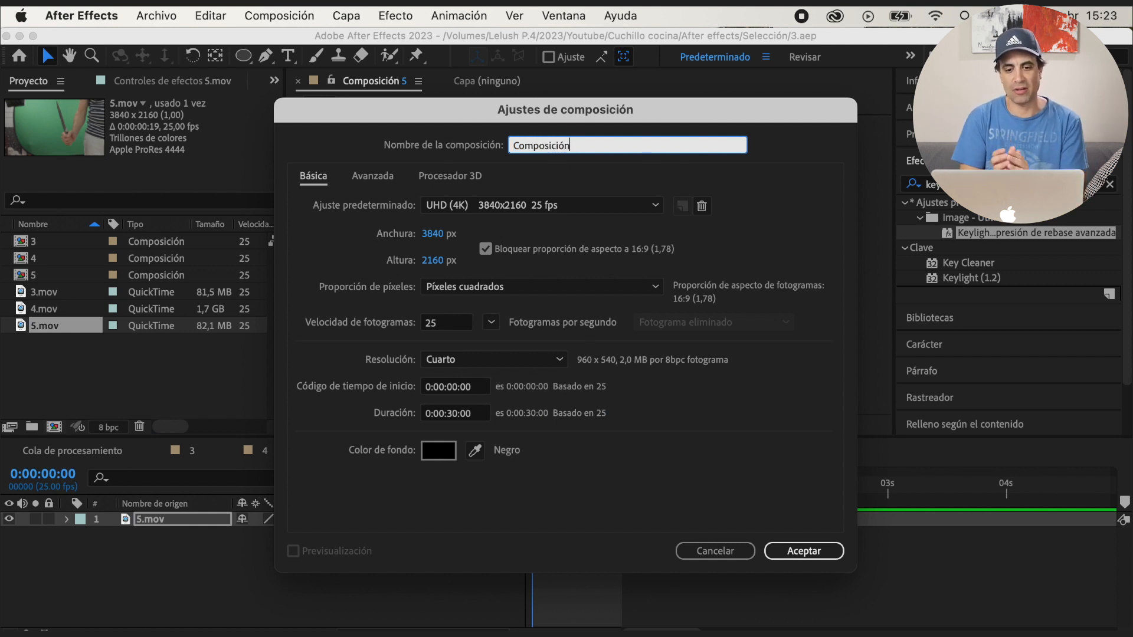
key(Return)
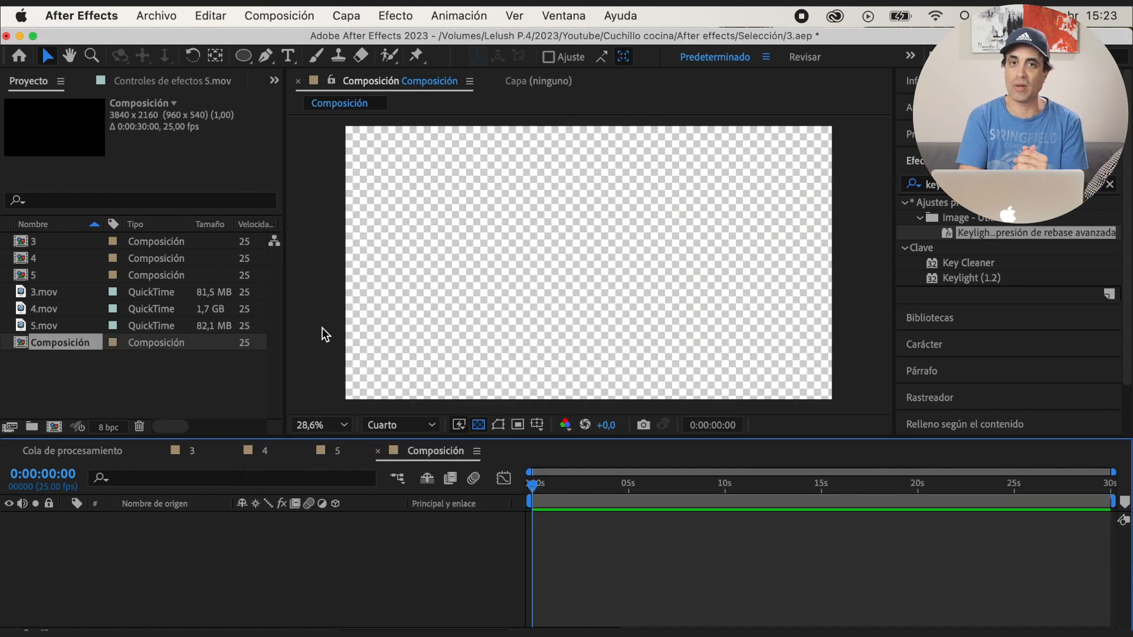
Add compositions 3, 4 and 5 as layers to Composición and start layer 4 where layer 3 ends
drag(48, 246, 222, 525)
drag(56, 254, 152, 534)
drag(52, 276, 147, 558)
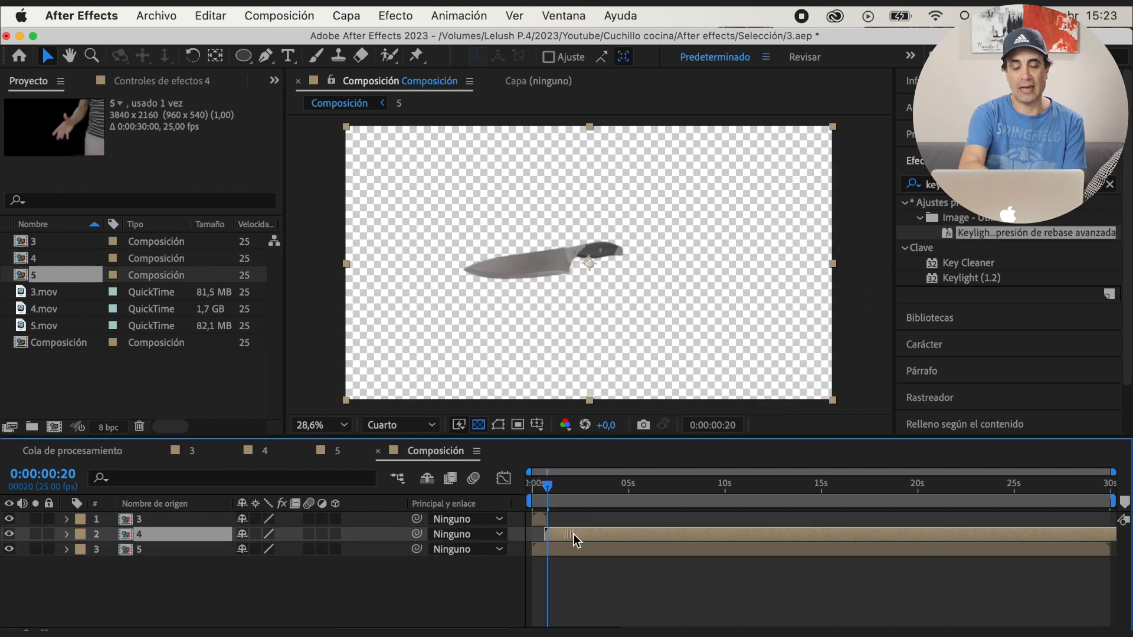
drag(573, 533, 576, 532)
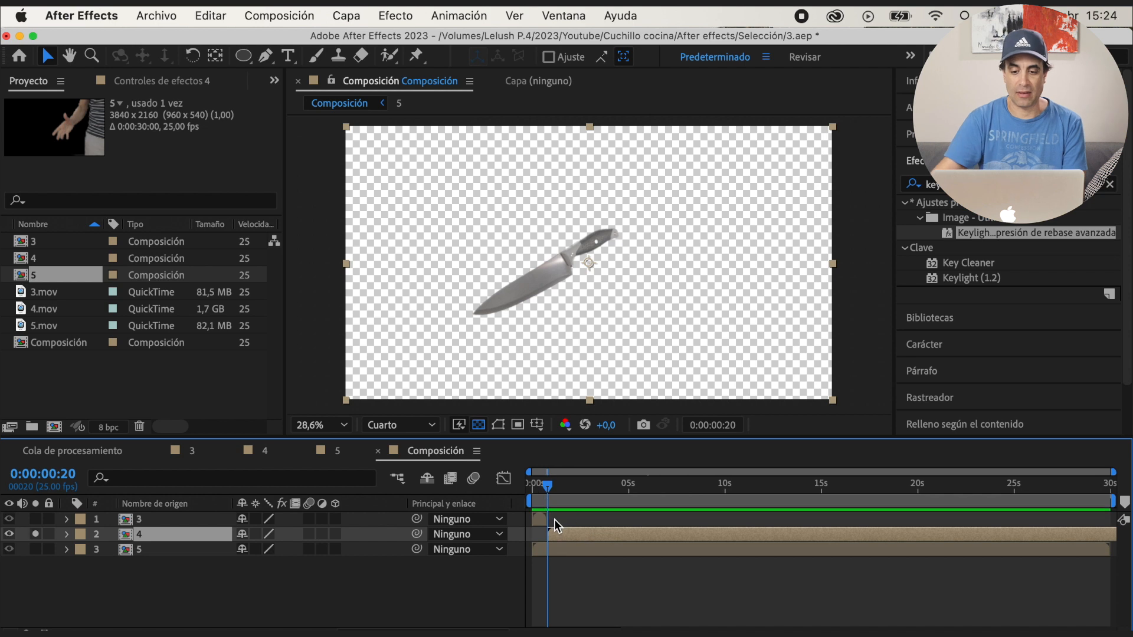
Split layer 4 at 0:00:14:00 and delete the part after the cut
drag(554, 519, 803, 521)
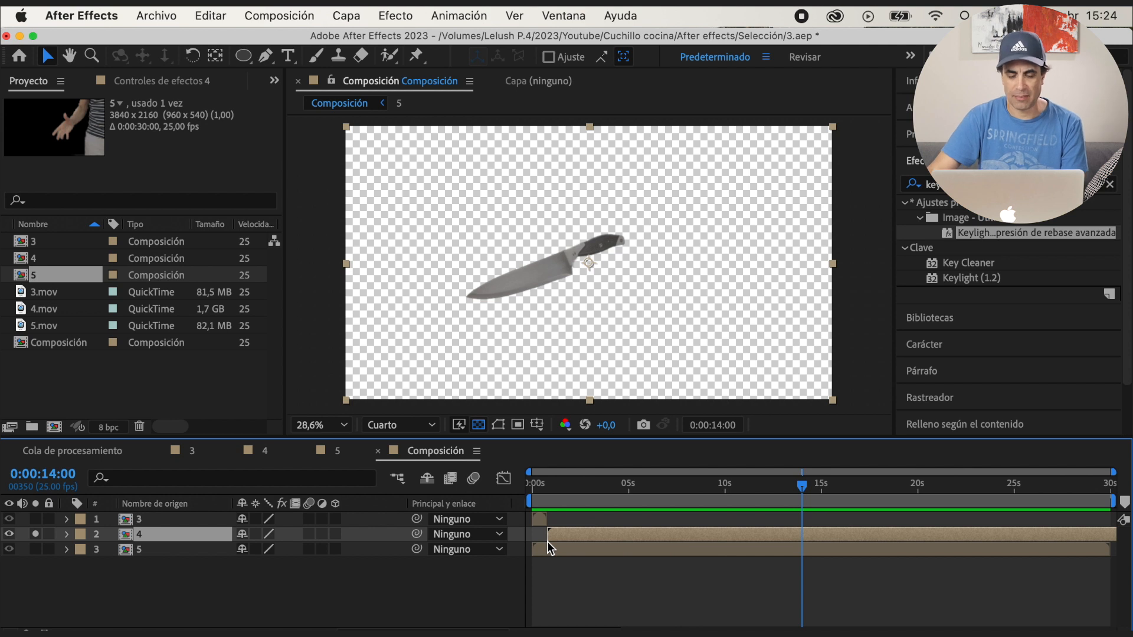
key(super+shift+d)
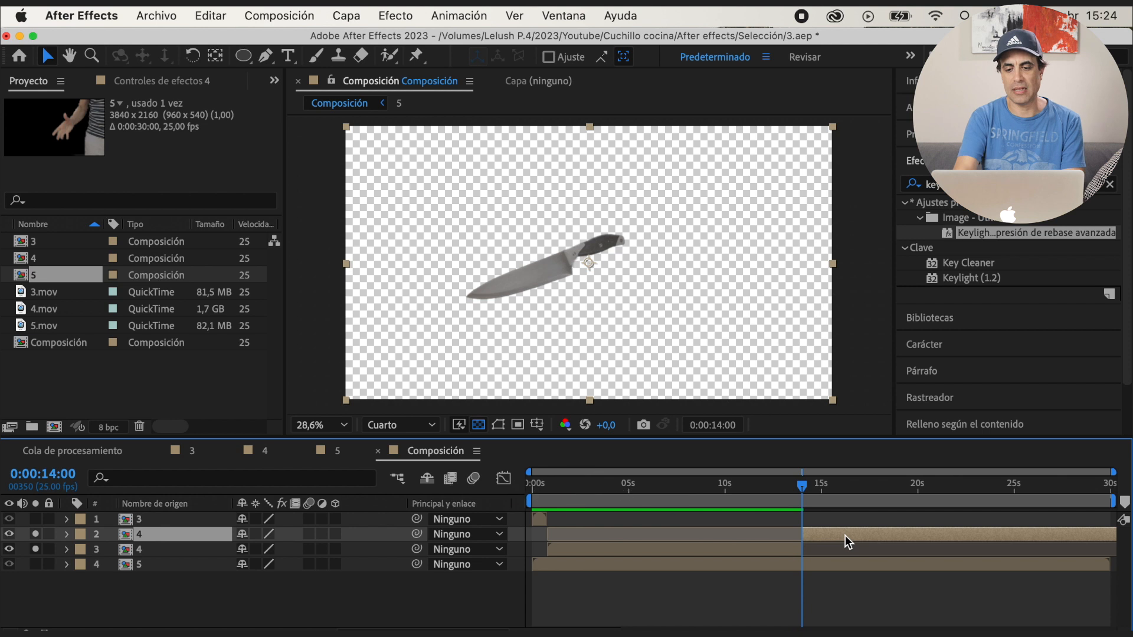
key(Delete)
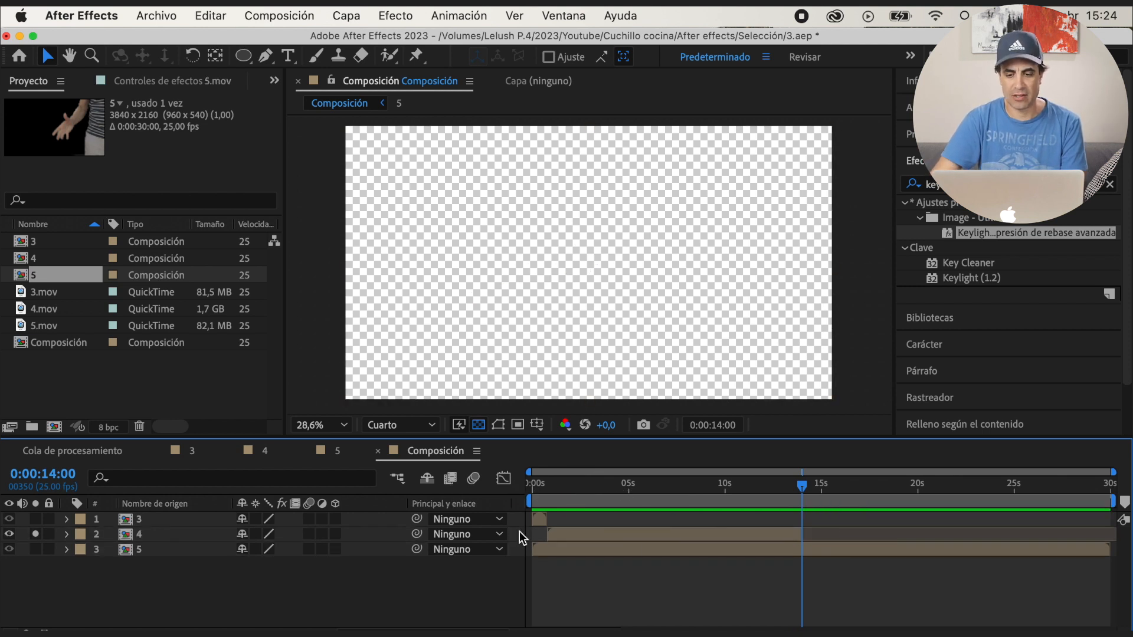
Duplicate the shortened layer 4 and place the copy at 0:00:14:00, directly after the original
click(200, 531)
key(super+d)
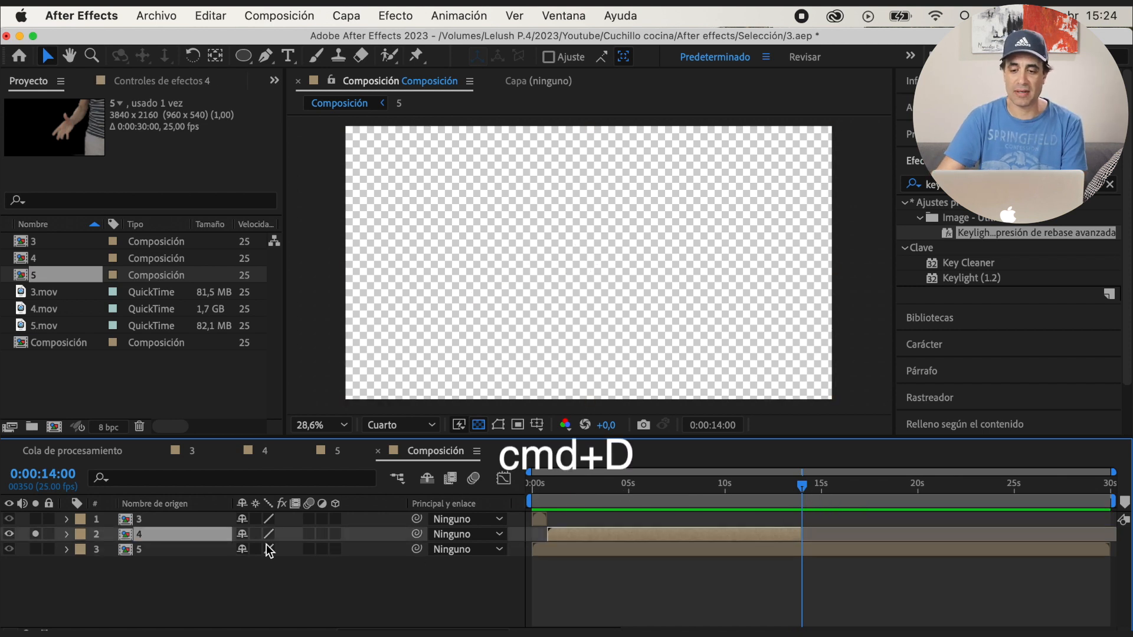
drag(572, 535, 825, 537)
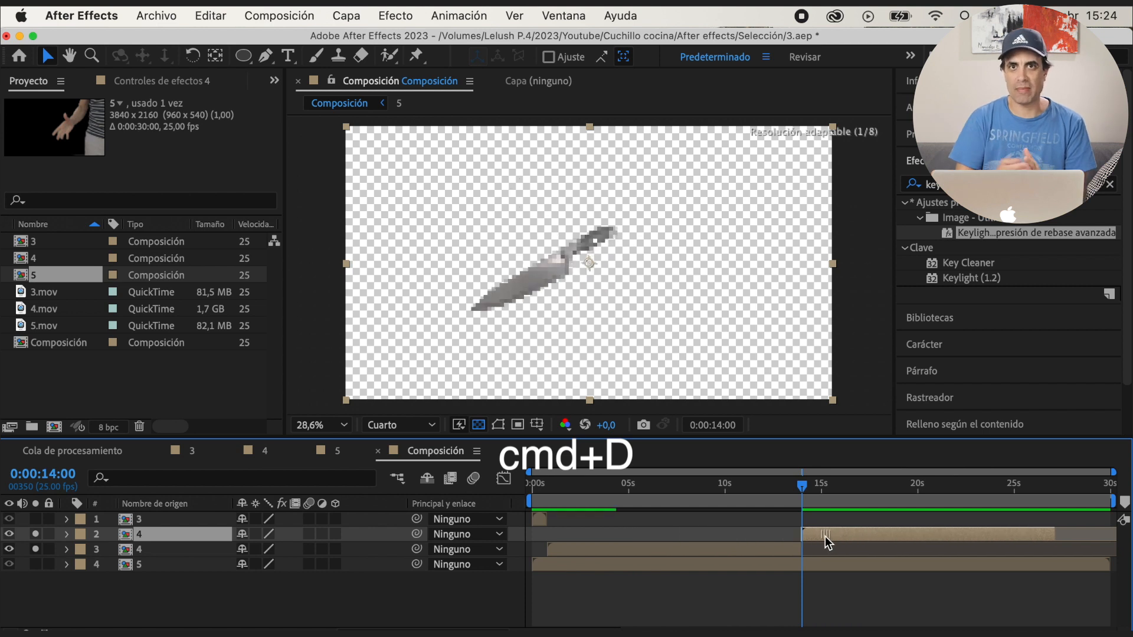
Preview the join between the two layer 4 clips and nudge the second clip to start at 0:00:13:24
drag(799, 492, 788, 501)
key(space)
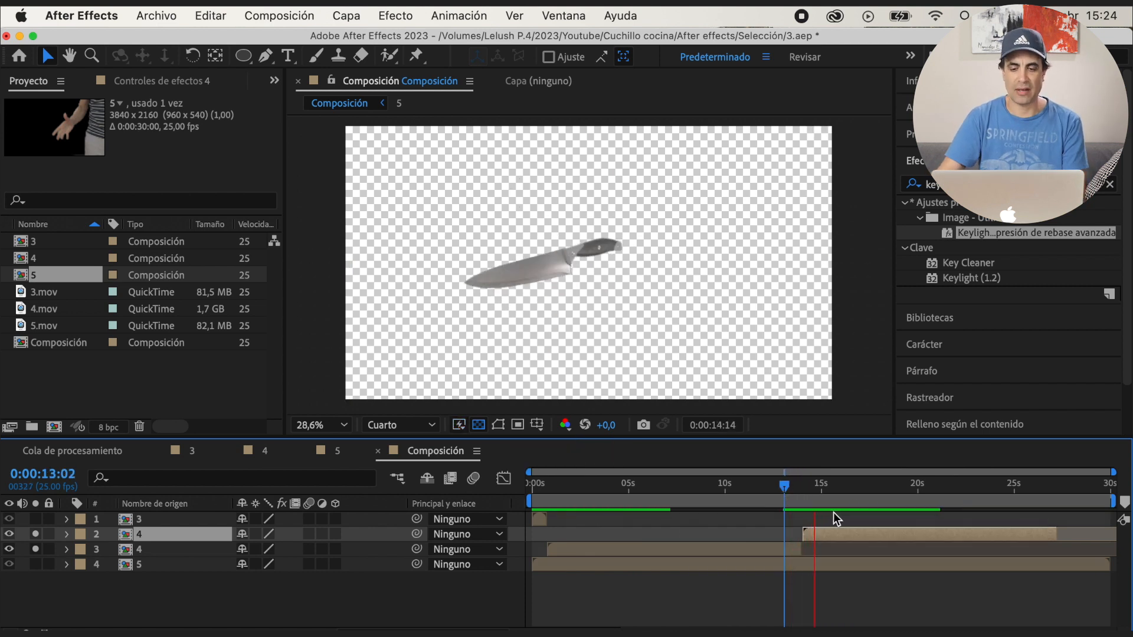
drag(566, 633, 576, 634)
drag(819, 539, 816, 538)
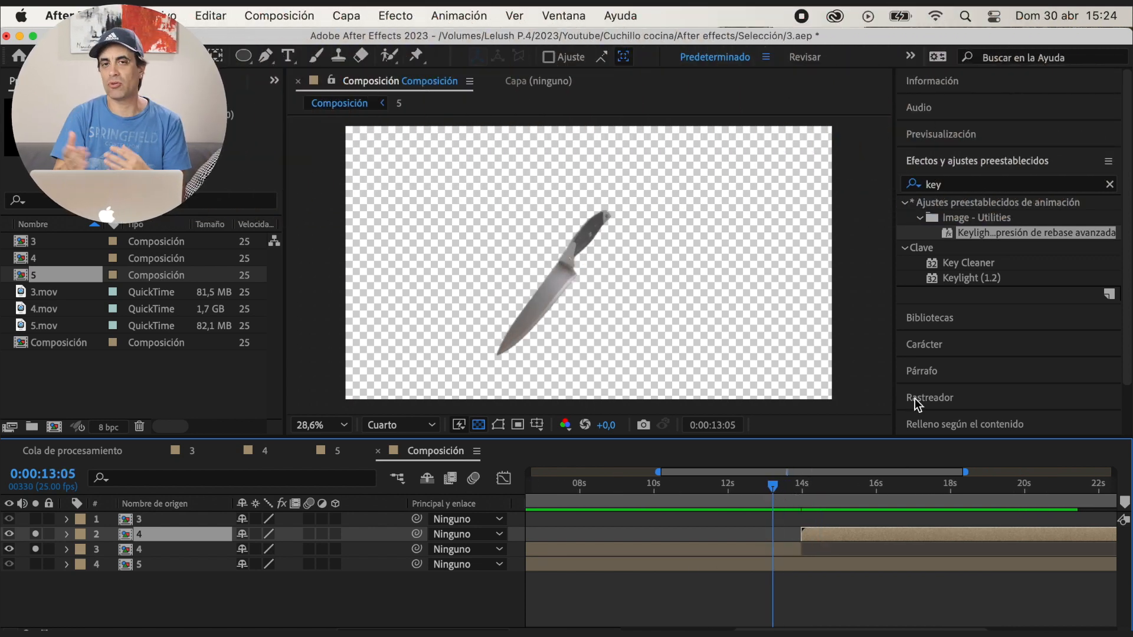
Compare the frames around the join and shift the second layer 4 clip's footage one frame earlier, keeping its start at 0:00:13:24
click(959, 136)
click(1007, 158)
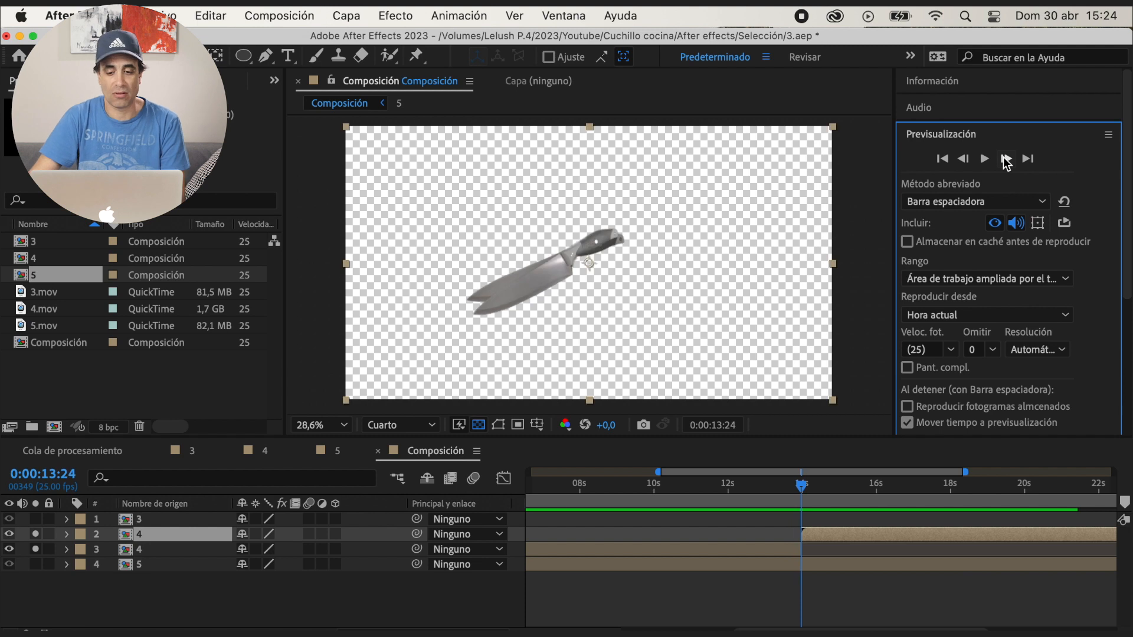
click(1007, 159)
click(963, 158)
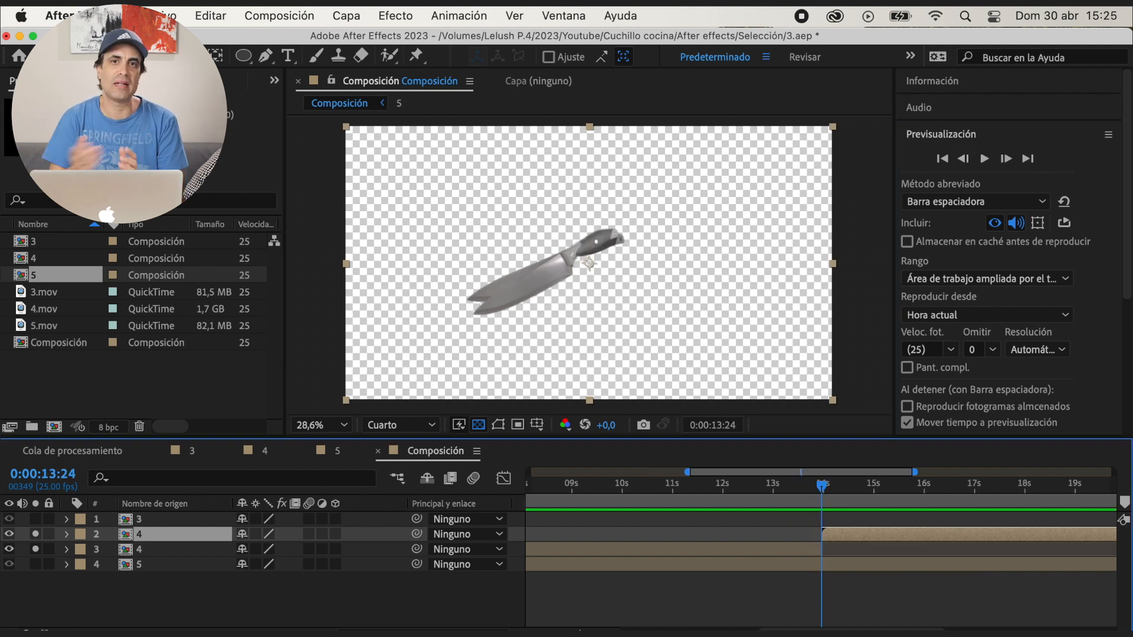
key(;)
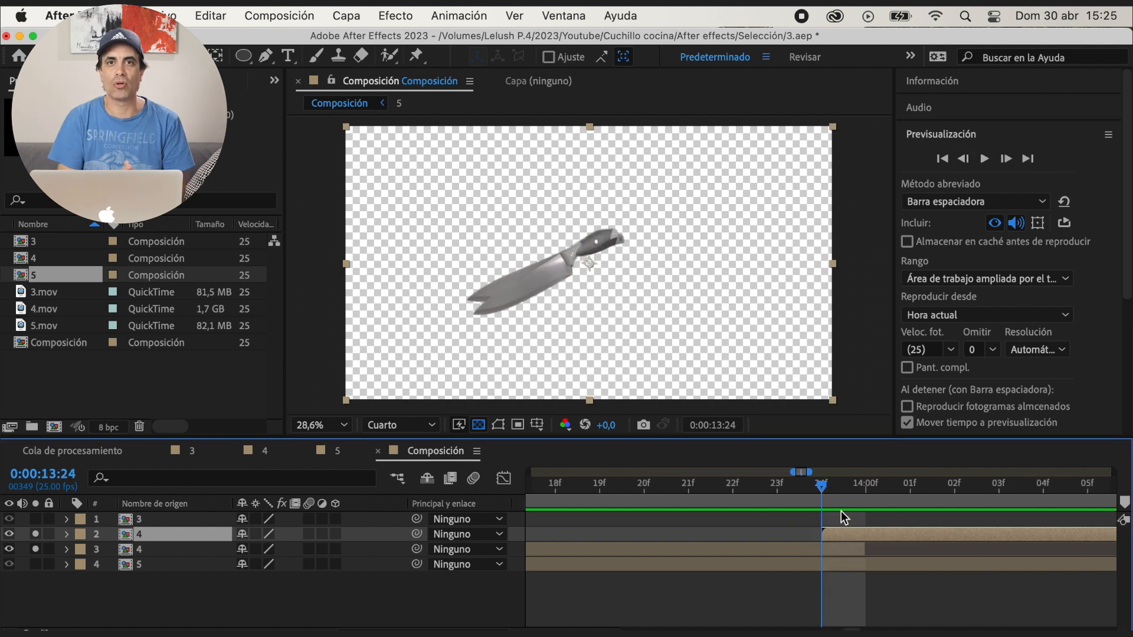
click(964, 159)
click(1007, 159)
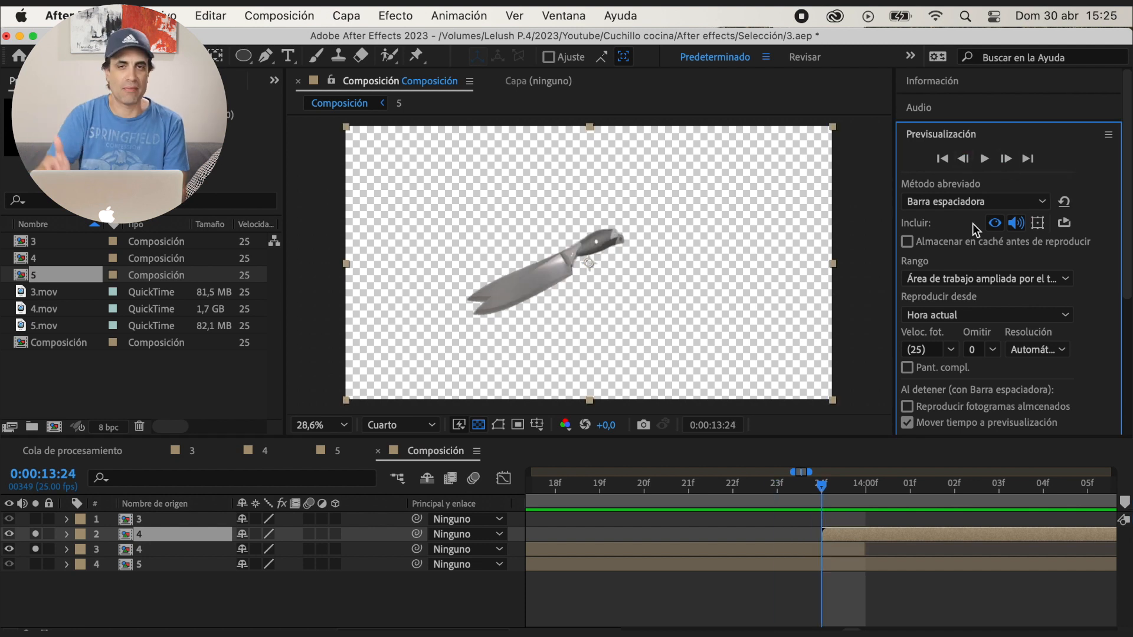
drag(831, 536, 815, 536)
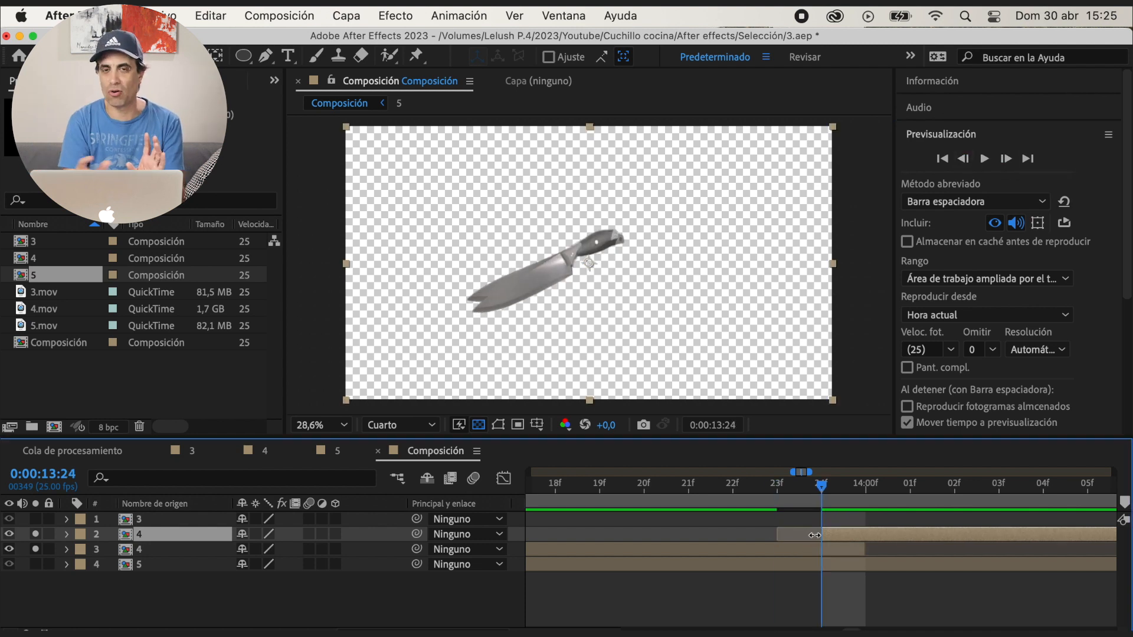
Trim the end of the first layer 4 clip to 0:00:13:24, removing the overlap with the second clip
click(963, 159)
click(963, 159)
click(1007, 159)
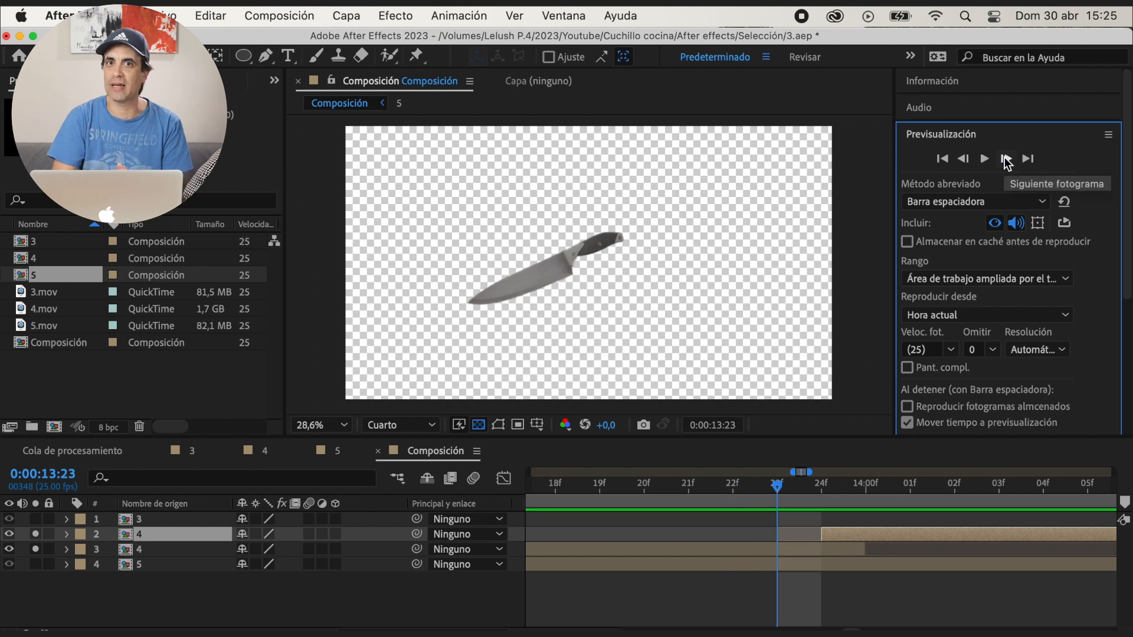
click(1006, 158)
drag(864, 549, 832, 544)
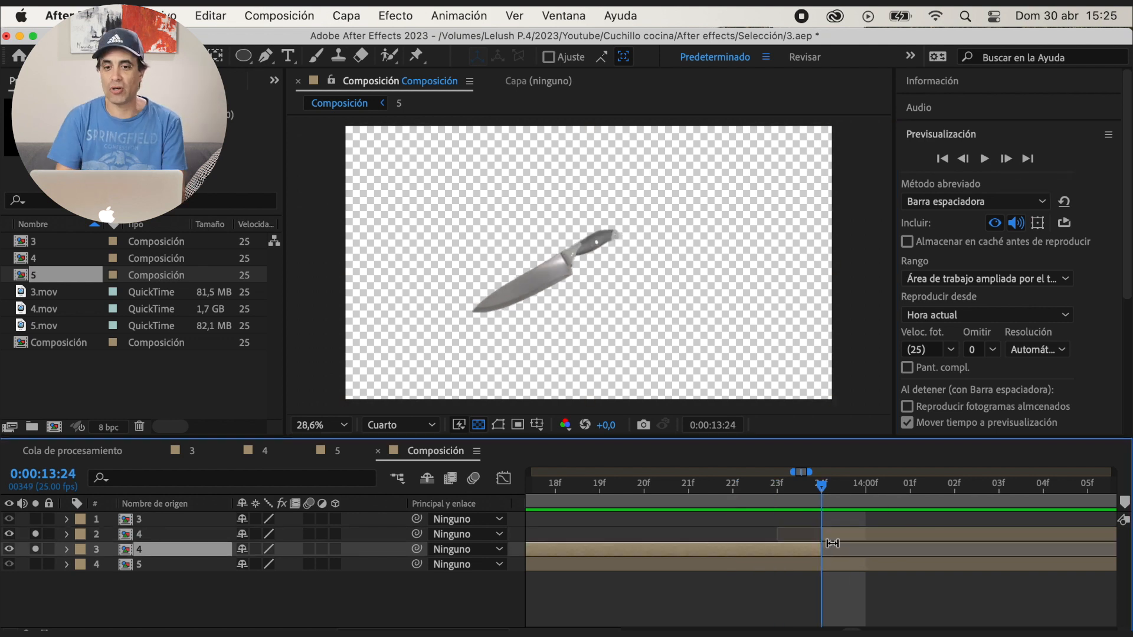
Step through the trimmed join and shift the second layer 4 clip's footage another frame earlier
click(964, 159)
click(963, 159)
click(964, 158)
click(1007, 158)
click(1007, 158)
click(1007, 159)
click(1006, 159)
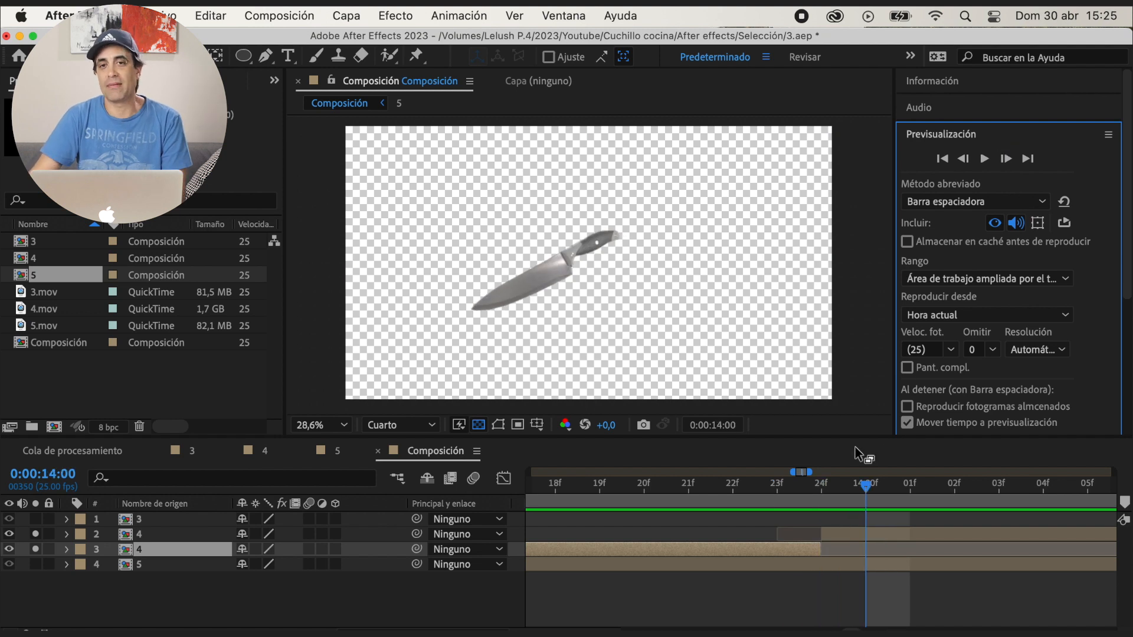
drag(842, 533, 801, 537)
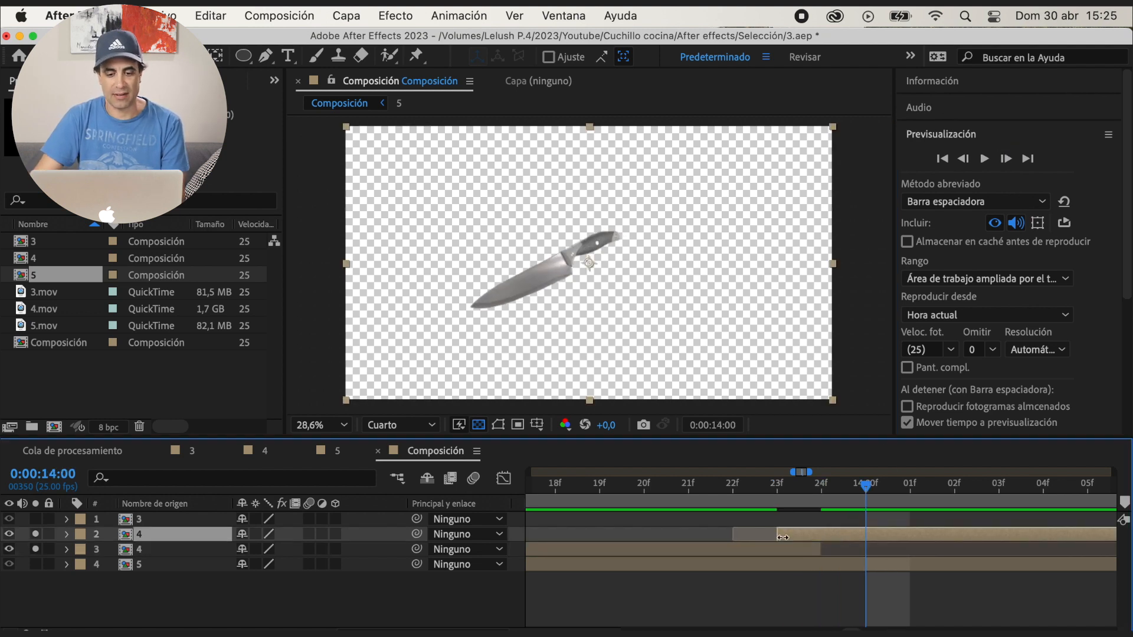
Recheck the frames around the join and slip the second layer 4 clip's footage further, keeping its start at 0:00:13:24
click(790, 479)
click(1006, 158)
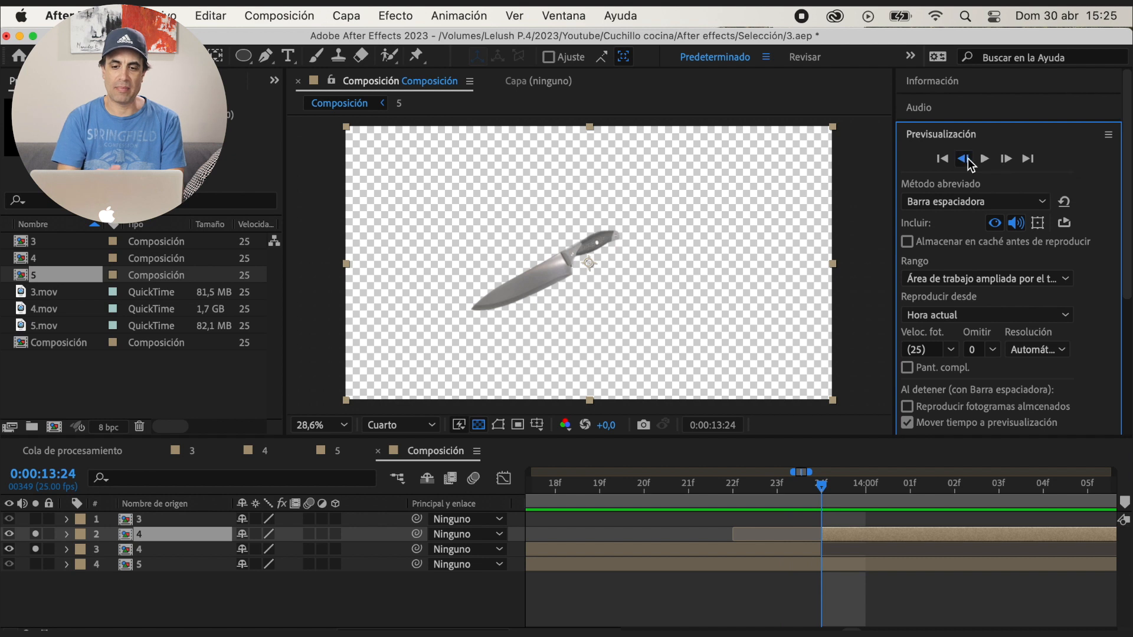
click(968, 159)
click(968, 159)
click(1006, 158)
click(1006, 158)
click(1006, 159)
click(1006, 158)
click(1006, 158)
drag(825, 537, 851, 533)
Examine the knife's rotation frame by frame around 0:00:13:24 and play the composition across the join
click(797, 487)
click(1007, 158)
click(1006, 158)
click(740, 487)
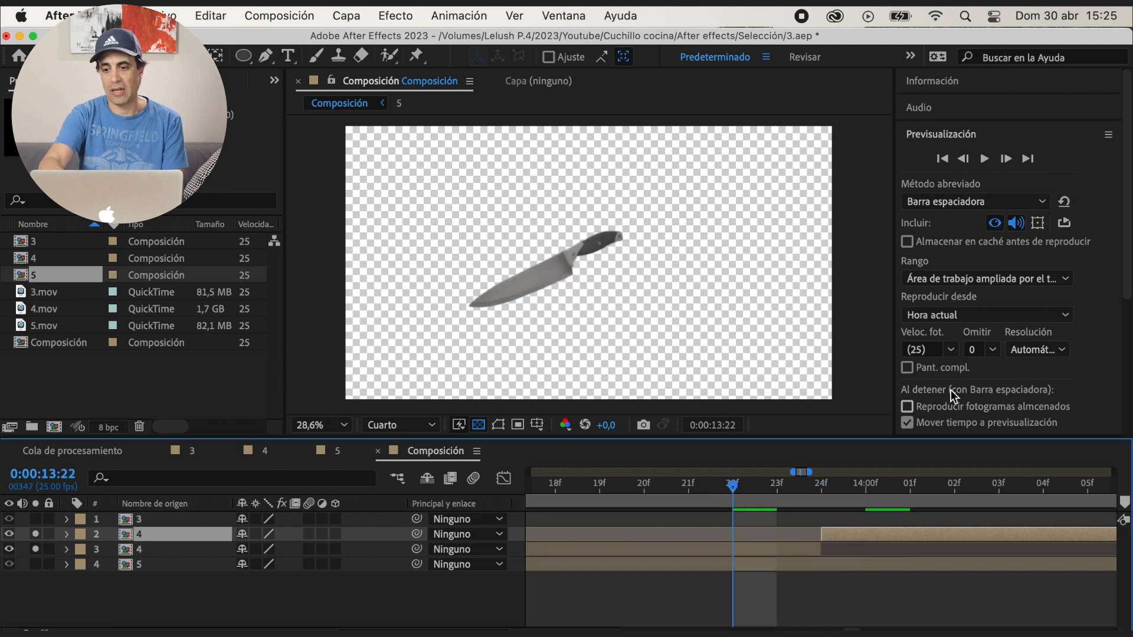
click(1006, 159)
click(1006, 159)
click(1007, 158)
click(1006, 158)
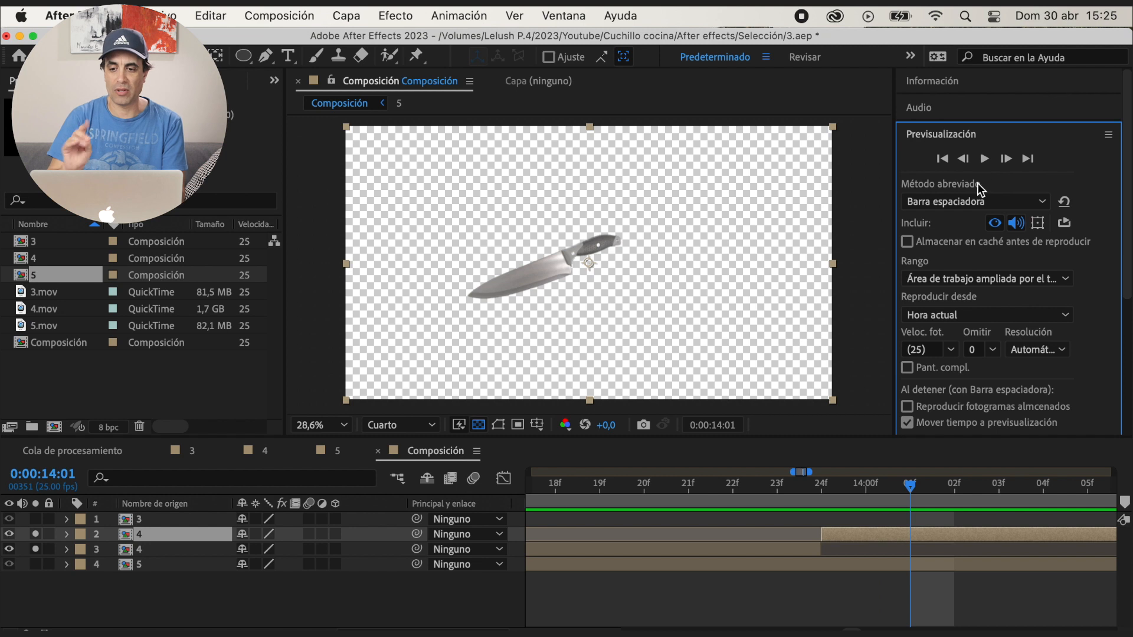
drag(579, 630, 547, 631)
click(692, 490)
key(space)
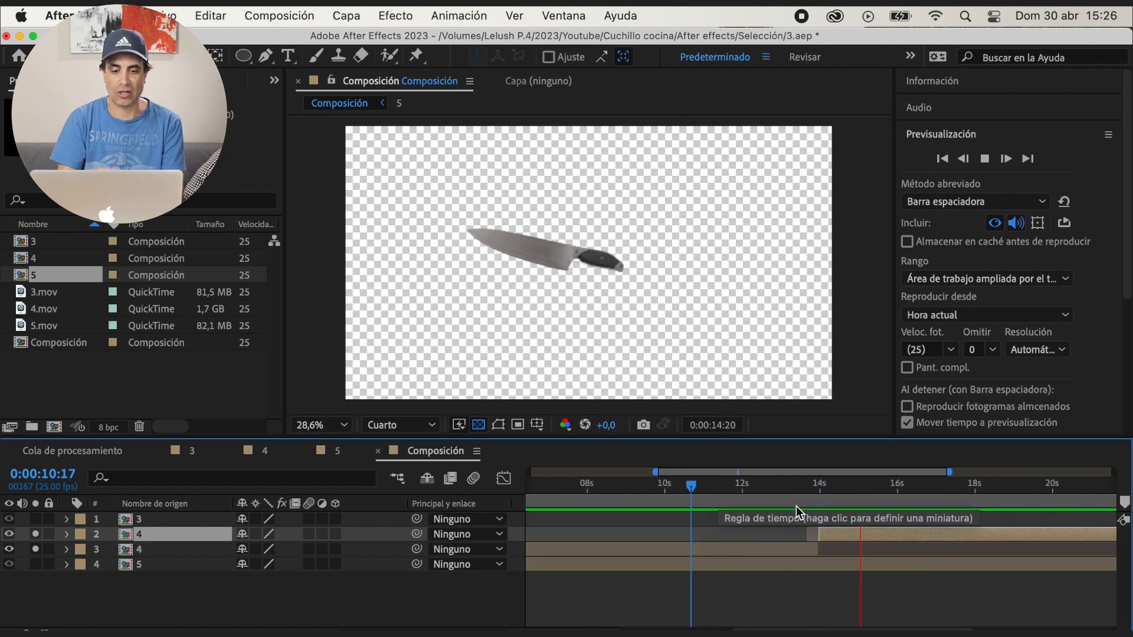
key(space)
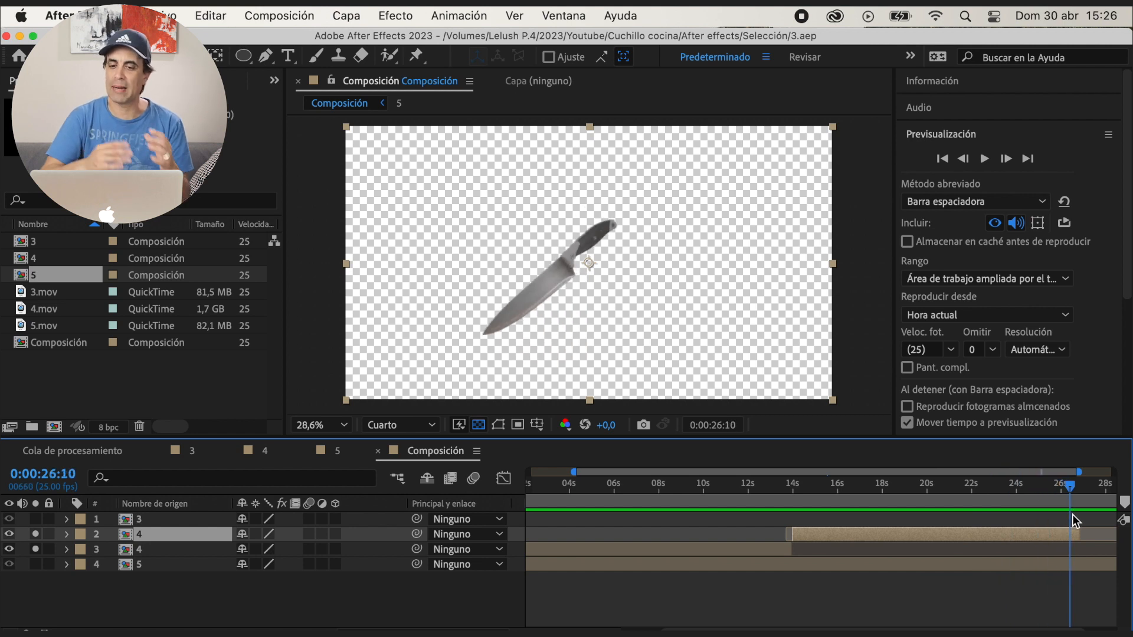
Duplicate the second layer 4 clip and place the copy directly after it, near 0:00:26:22
scroll(1042, 546, down, 2)
key(super+d)
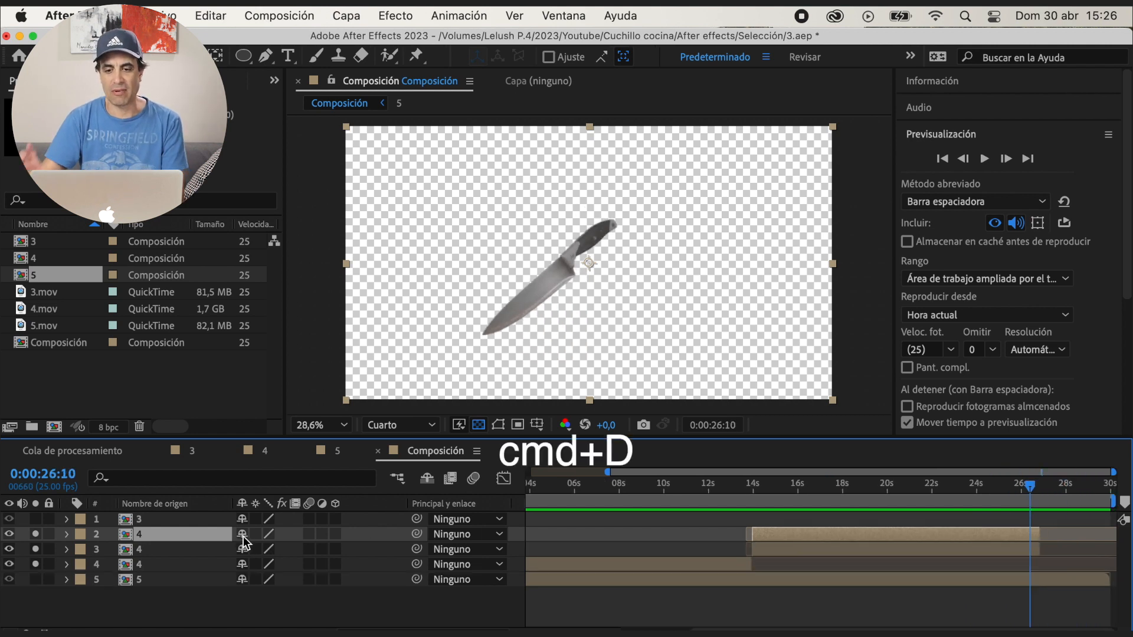
click(870, 548)
drag(779, 534, 1051, 535)
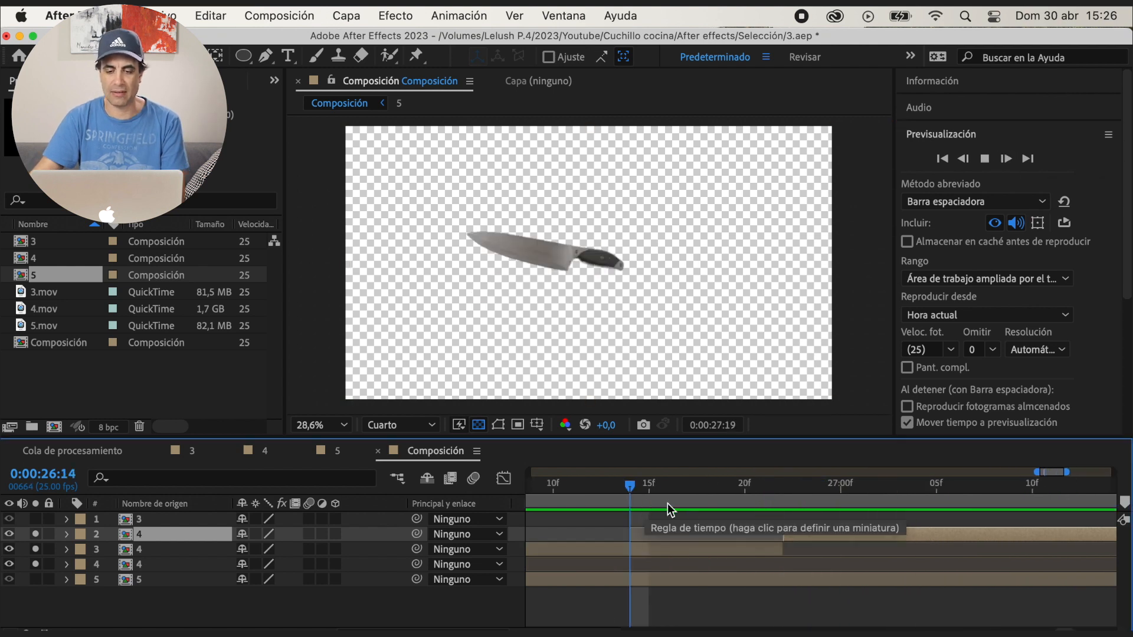
Check the join between the second and third layer 4 clips frame by frame and in playback
click(1006, 158)
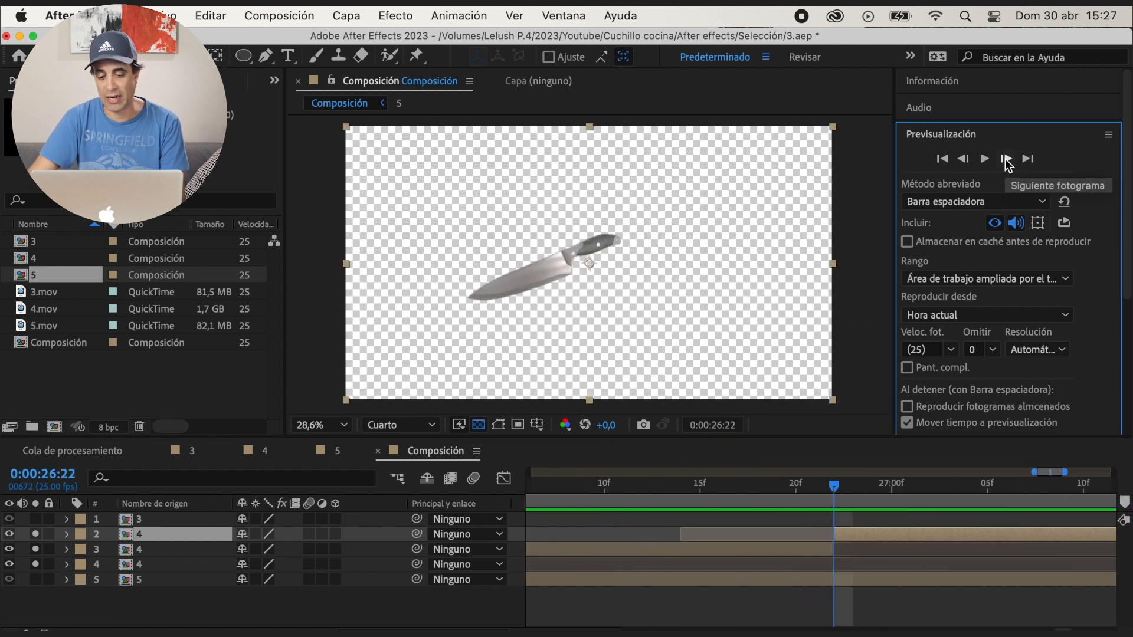
click(701, 486)
key(minus)
key(minus)
key(minus)
key(minus)
key(minus)
click(988, 489)
key(space)
key(space)
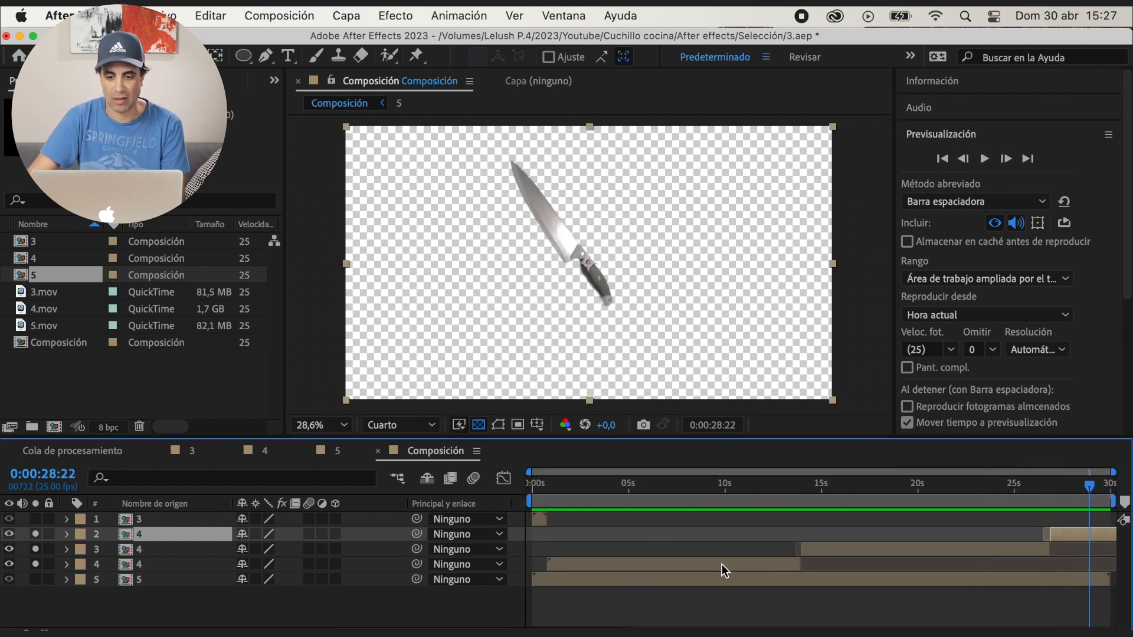
Precompose the three layer 4 clips into a new composition named "4 cuchillo" and play the spinning knife
click(167, 565)
shift+click(167, 548)
right_click(167, 543)
click(234, 518)
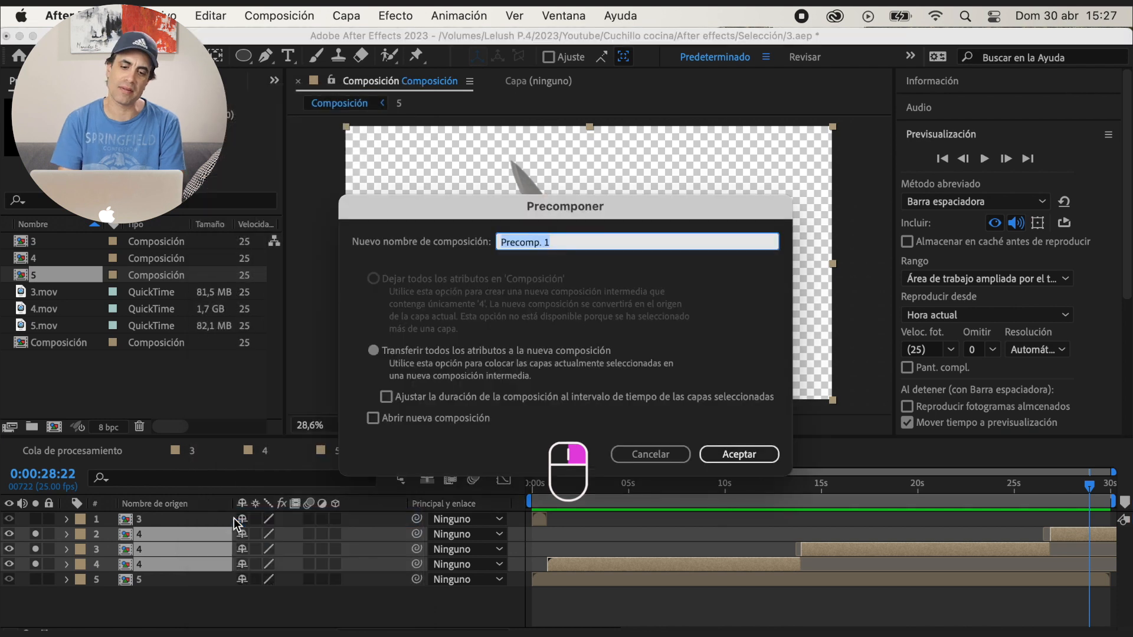
text(4 cuchillo)
key(Return)
click(546, 489)
key(space)
click(642, 500)
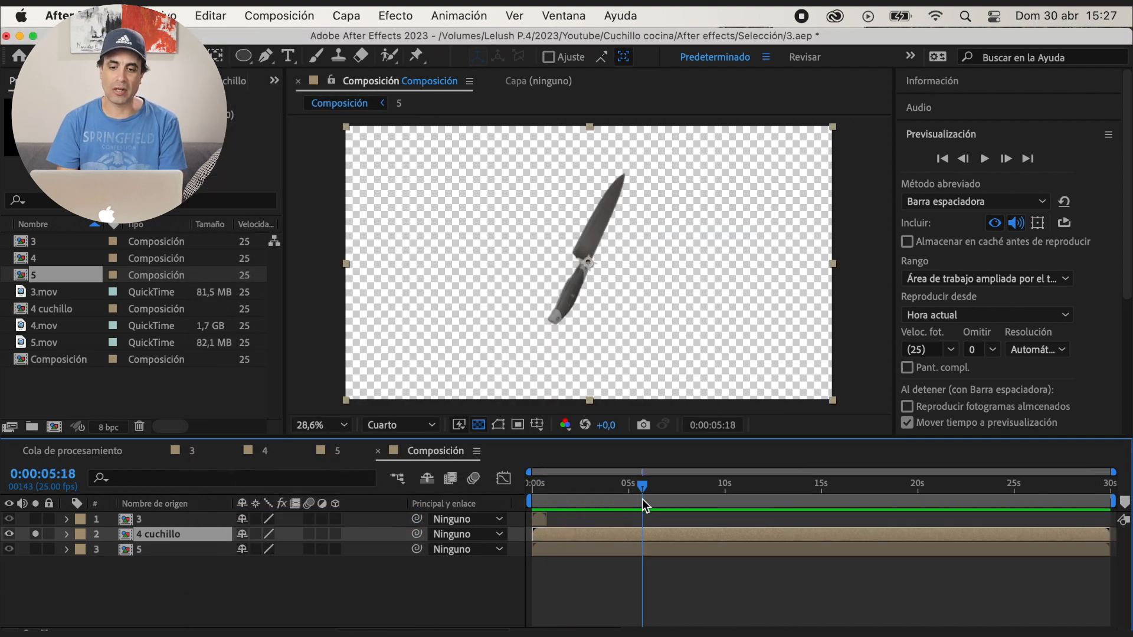
Enable time remapping on the 4 cuchillo layer and move its end keyframe to about 2 seconds, previewing the speed
right_click(197, 535)
mouse_move(324, 199)
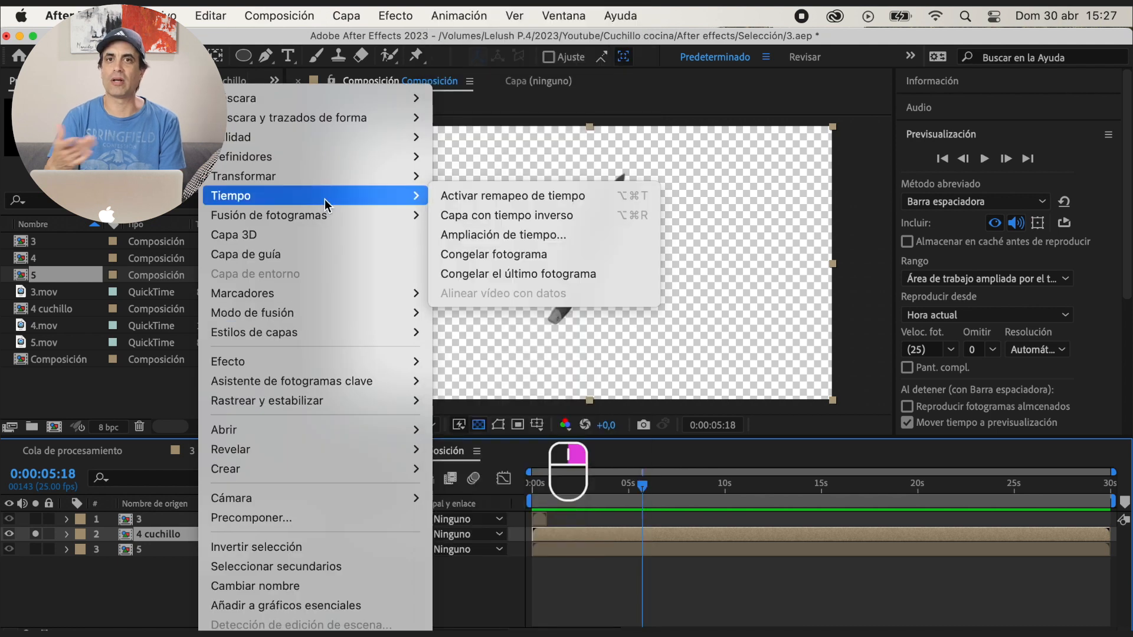
click(470, 200)
drag(1110, 550, 906, 550)
drag(642, 486, 531, 495)
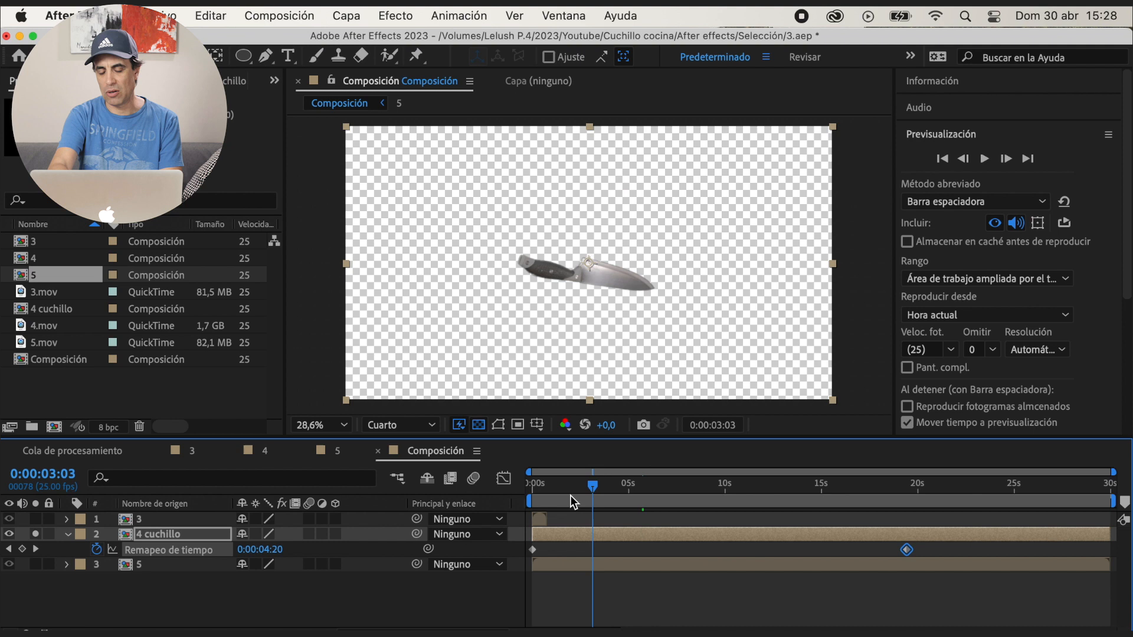
key(space)
drag(907, 550, 576, 549)
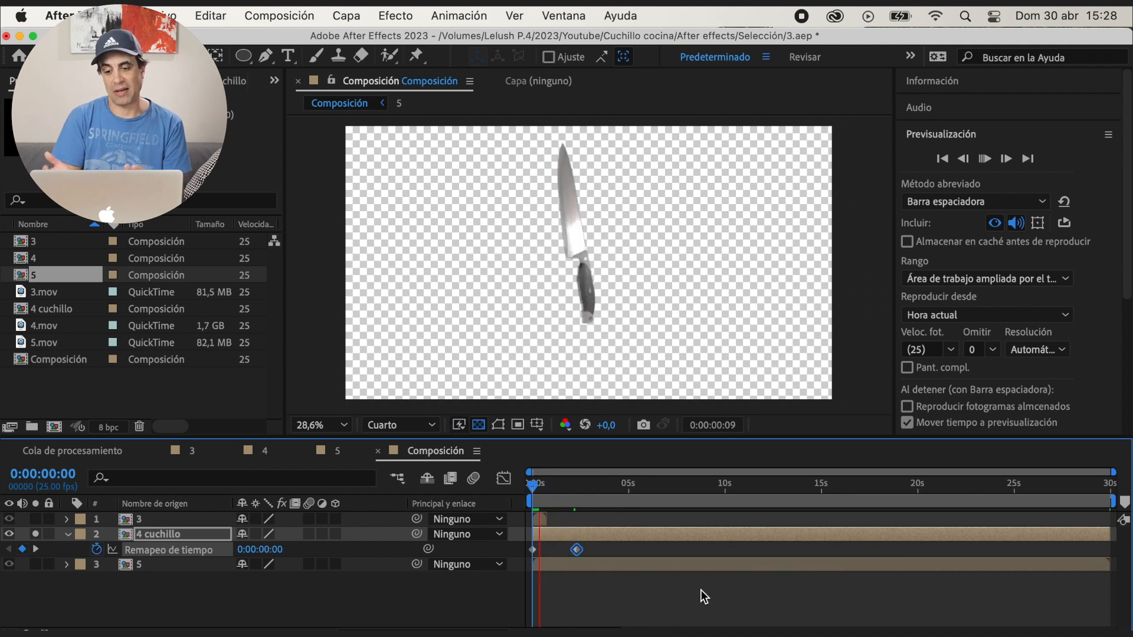
key(space)
Move the end time-remap keyframe of 4 cuchillo to 0:00:01:21 and play the faster rotation
drag(1113, 472, 928, 472)
drag(929, 473, 690, 472)
drag(697, 550, 665, 549)
drag(623, 487, 532, 495)
key(space)
key(space)
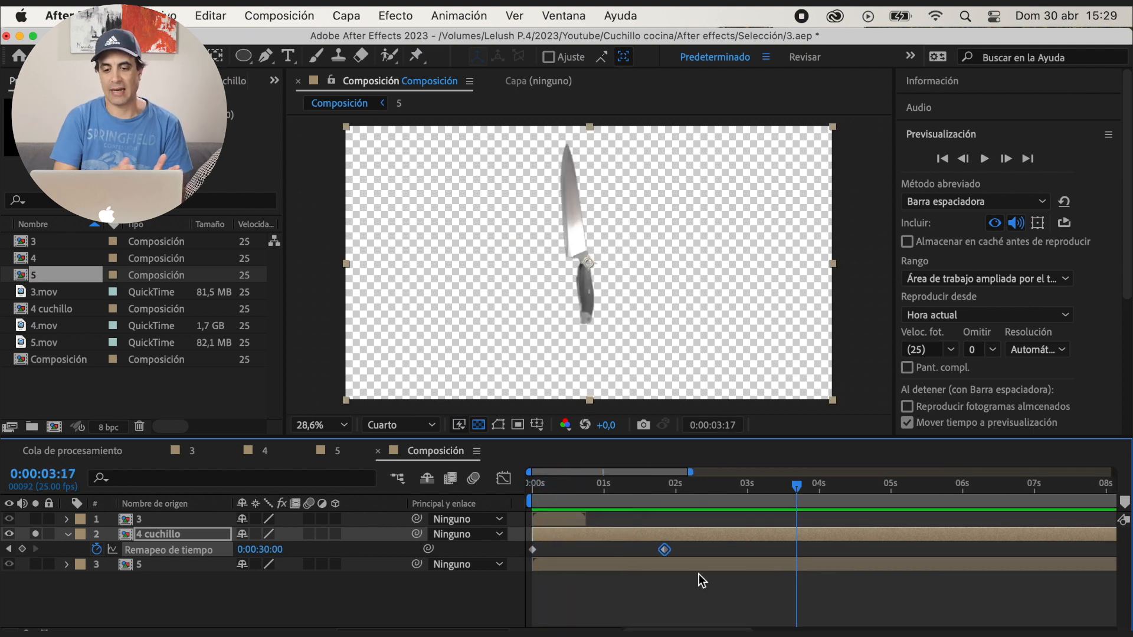
key(space)
Solo layer 5 to check its frames, move its clip to start at 0:00:01:21 and clear the solos
key(space)
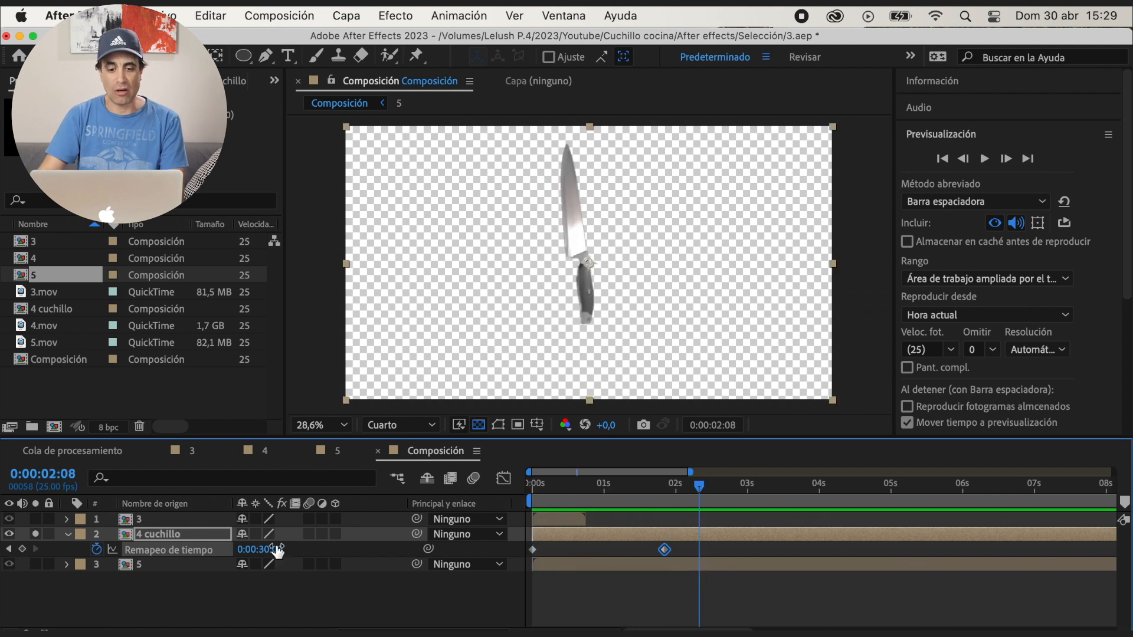
click(36, 565)
drag(556, 491, 598, 491)
drag(554, 567, 685, 568)
drag(598, 485, 842, 504)
click(36, 565)
click(656, 486)
key(space)
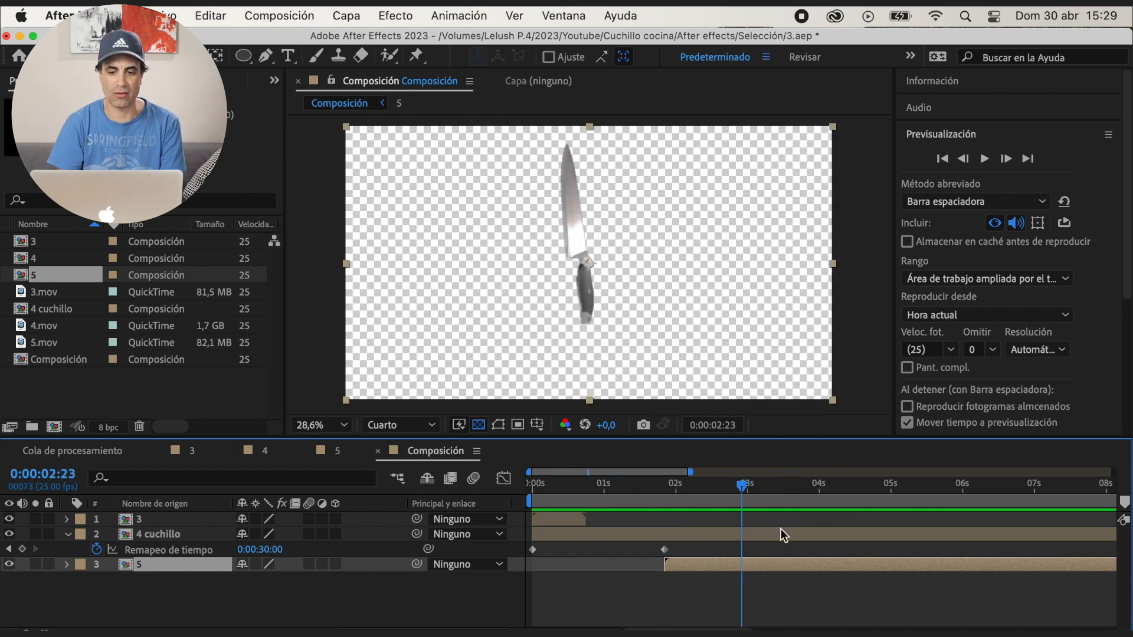
Trim the end of the 4 cuchillo layer to just past its last time-remap keyframe and play the join
drag(560, 634, 538, 634)
drag(1112, 535, 667, 527)
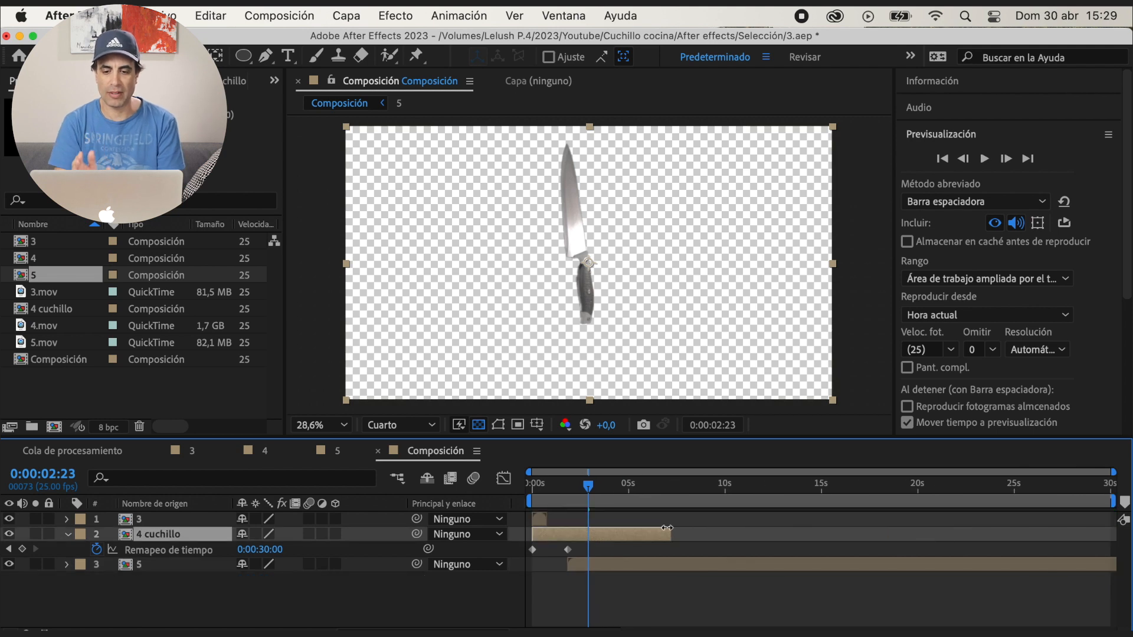
drag(543, 634, 561, 634)
drag(735, 536, 658, 540)
click(641, 493)
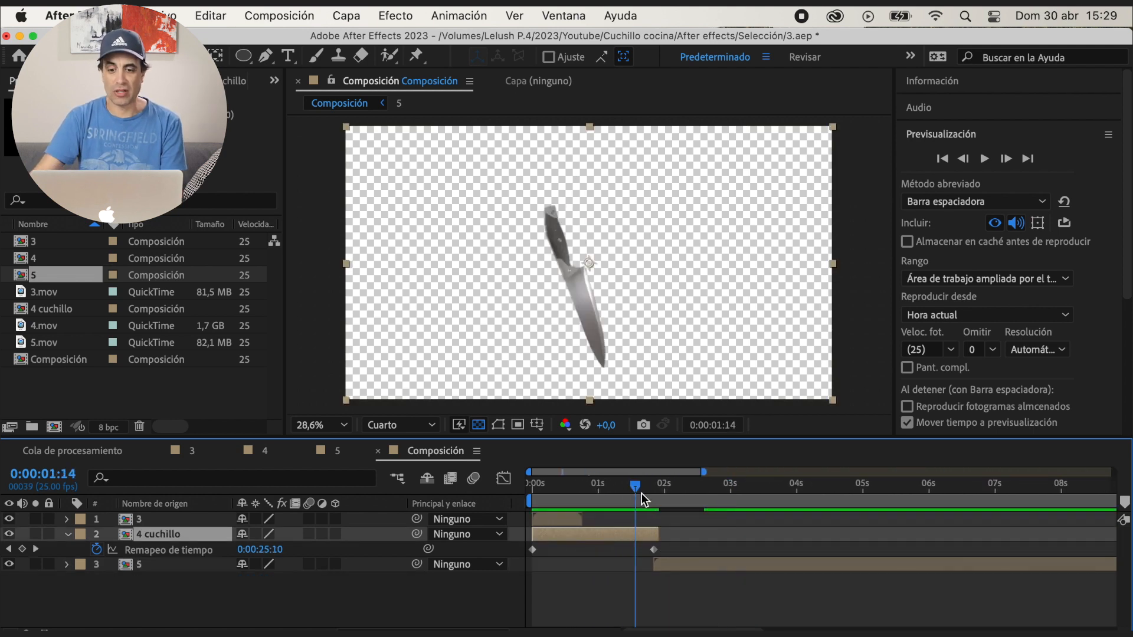
key(space)
click(653, 491)
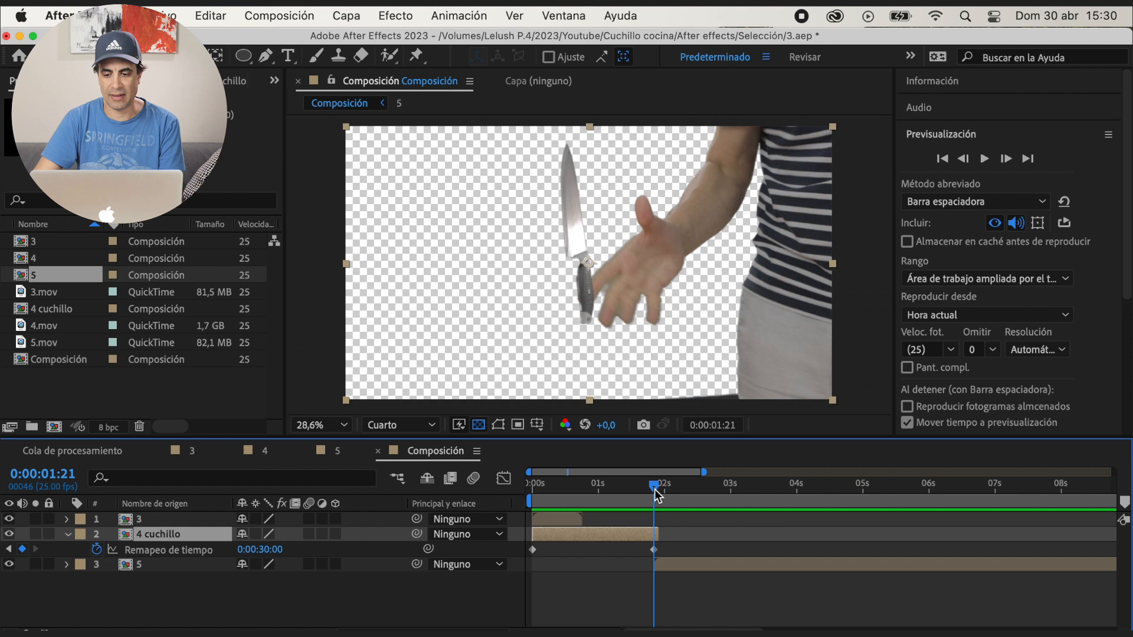
Start the layer 5 clip slightly earlier, at about 0:00:01:18, and check the frames where the hand catches the knife
drag(667, 564, 660, 563)
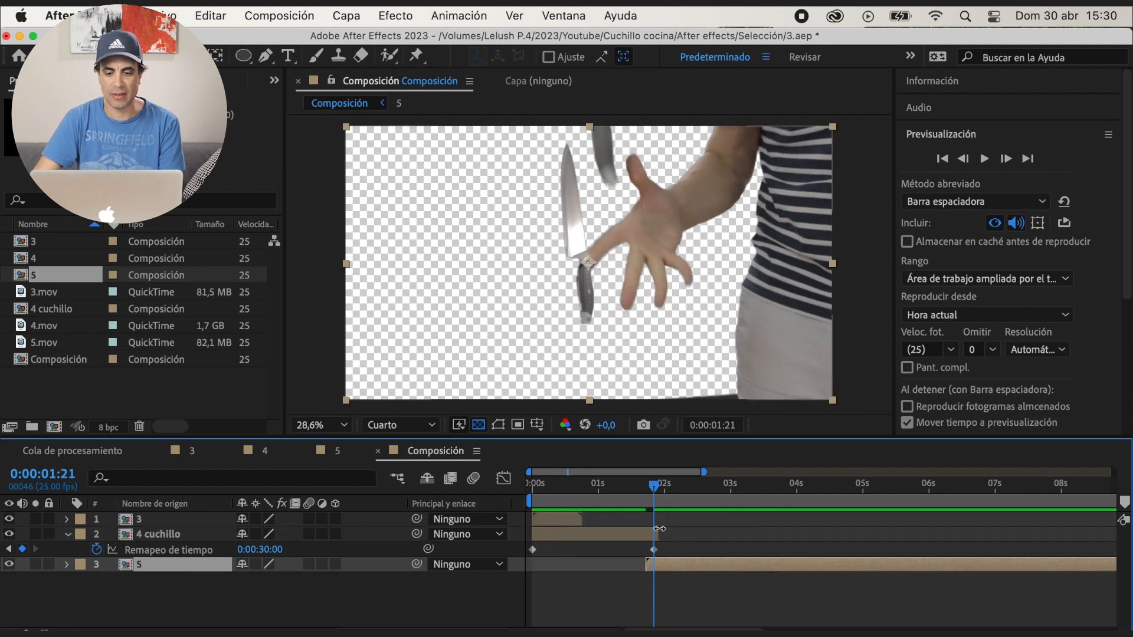
click(618, 490)
key(space)
click(657, 492)
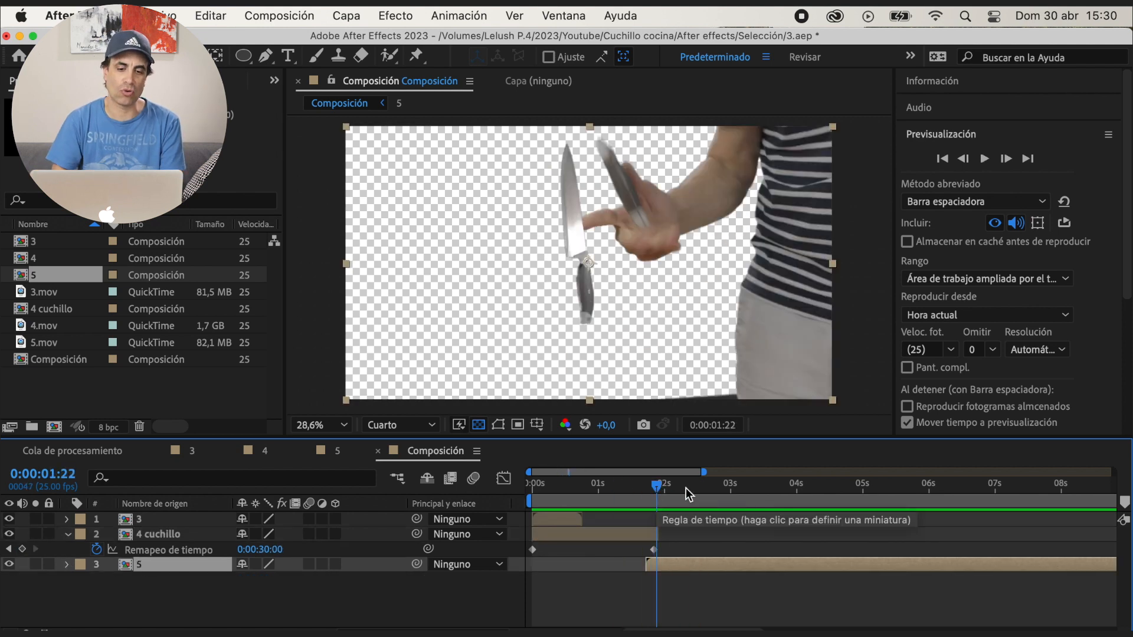
click(970, 158)
click(1007, 158)
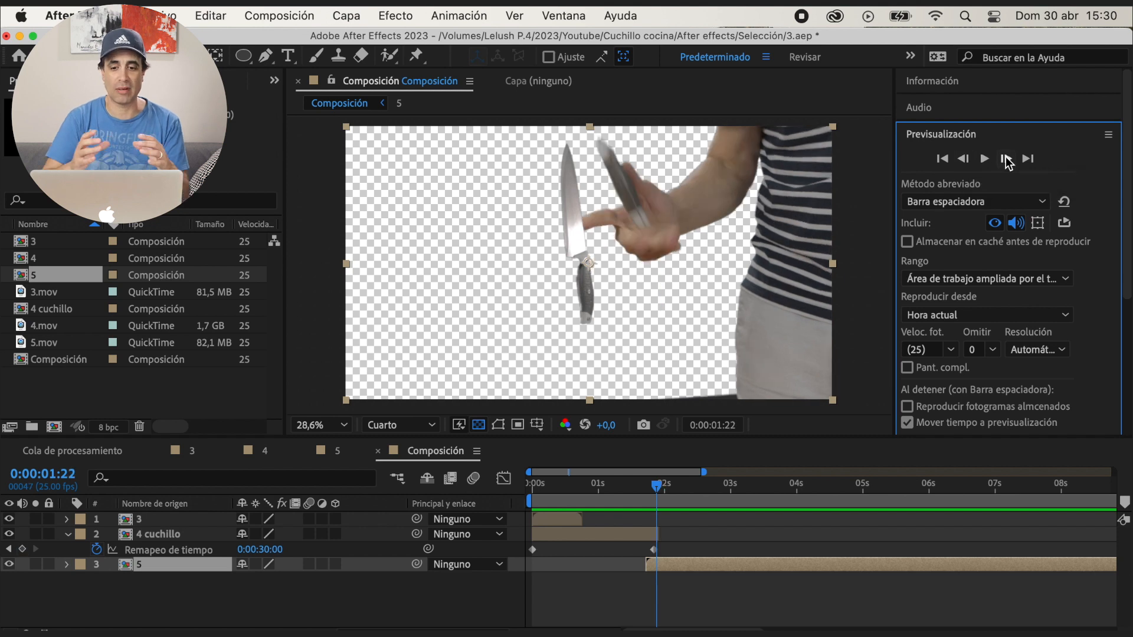
click(1006, 158)
Shift the layer 5 clip one frame earlier and trim the end of 4 cuchillo to about 0:00:01:22
drag(557, 628, 566, 629)
scroll(725, 567, right, 5)
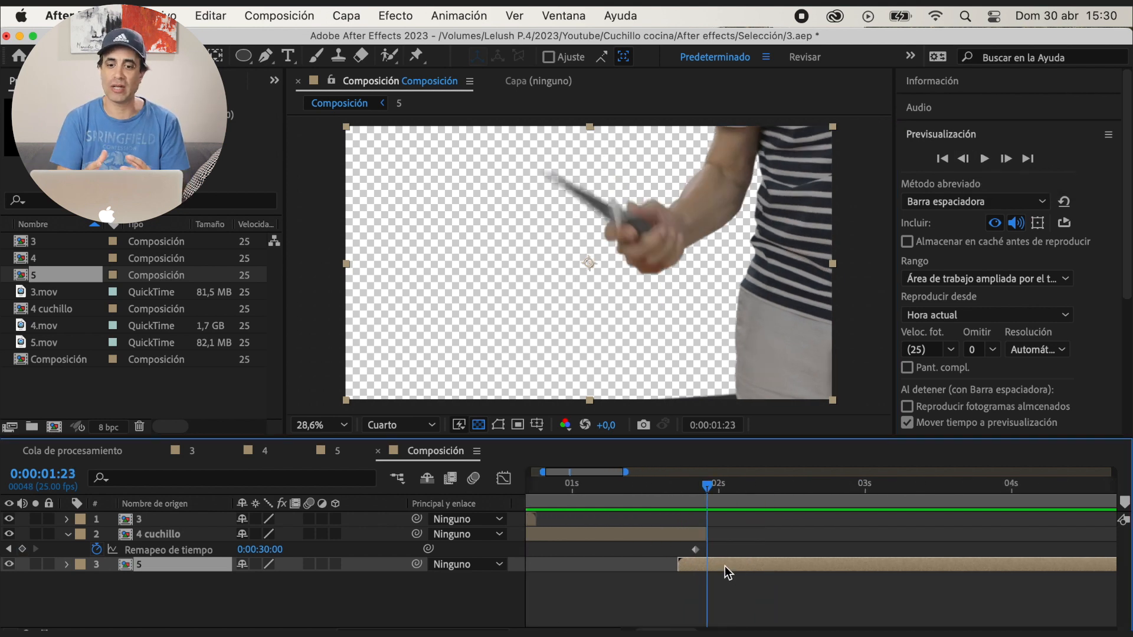
drag(725, 566, 720, 569)
click(965, 159)
click(964, 159)
click(965, 159)
click(1005, 159)
click(1006, 159)
drag(703, 541, 701, 541)
drag(644, 481, 696, 505)
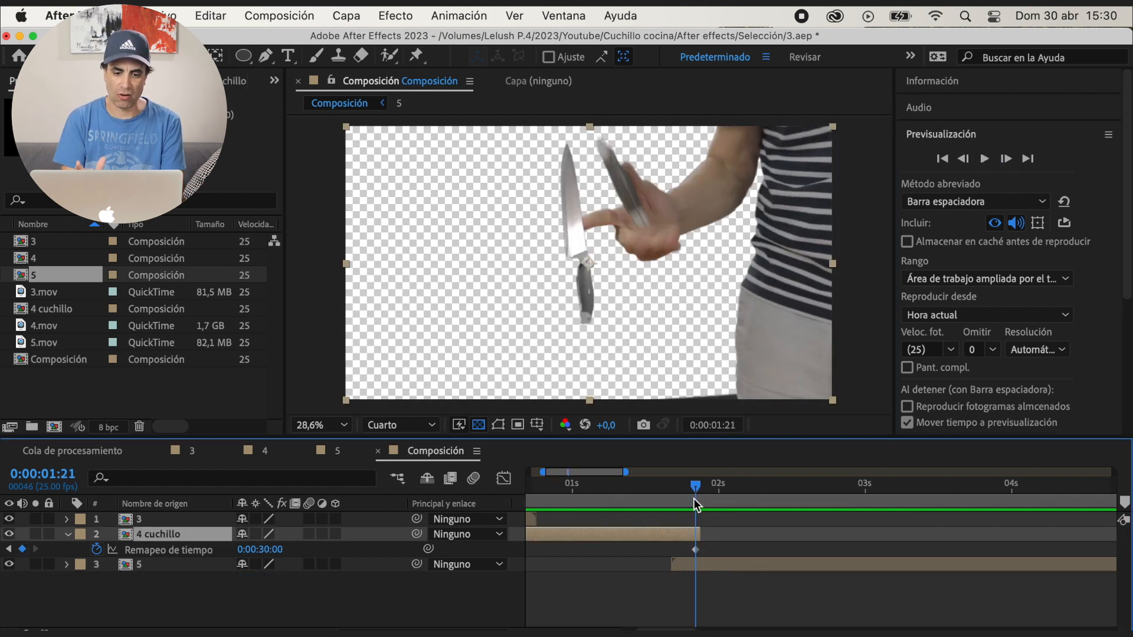
Add a position keyframe to 4 cuchillo at 0:00:01:21 and move the knife onto the hand at 2277, 499
click(69, 535)
key(p)
click(112, 550)
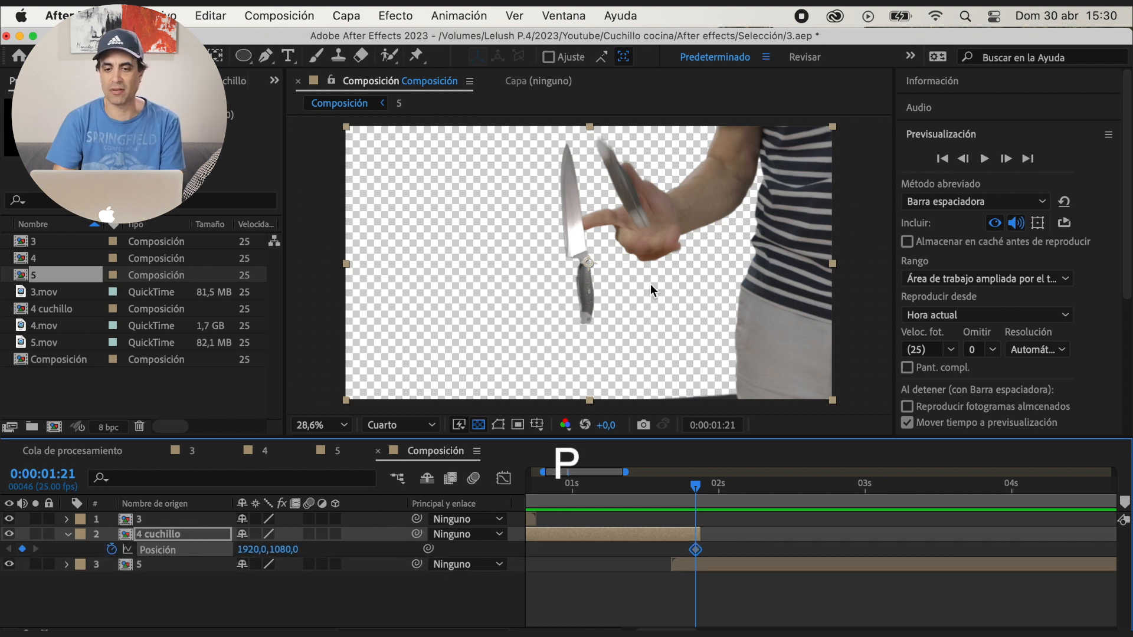
drag(565, 323, 612, 247)
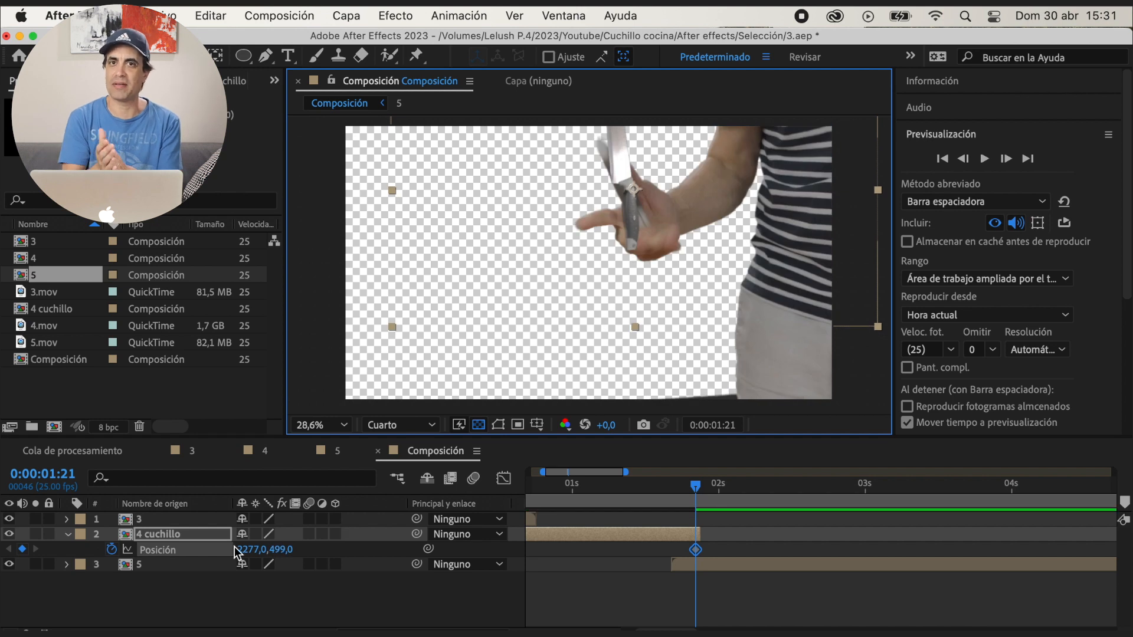
Rotate 4 cuchillo to -19°, nudge it over the knife in the hand and preview the catch
key(r)
mouse_move(260, 549)
mouse_down()
mouse_move(258, 559)
mouse_move(254, 550)
mouse_up()
mouse_move(654, 257)
mouse_down()
mouse_move(632, 249)
mouse_move(646, 242)
mouse_up()
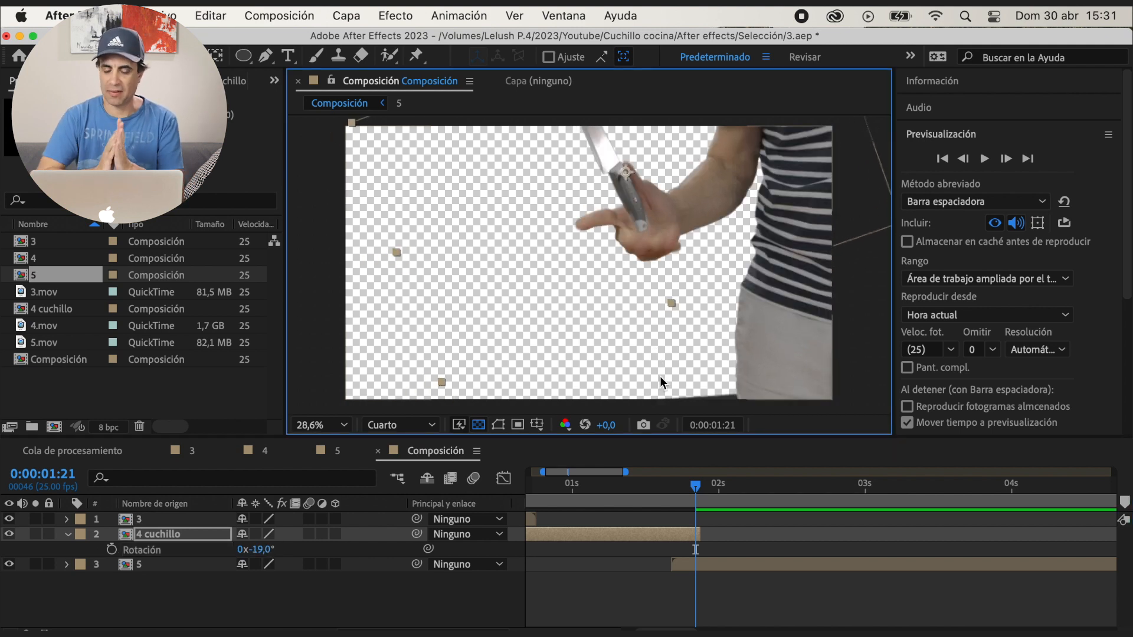
drag(698, 486, 672, 489)
key(space)
drag(772, 490, 689, 495)
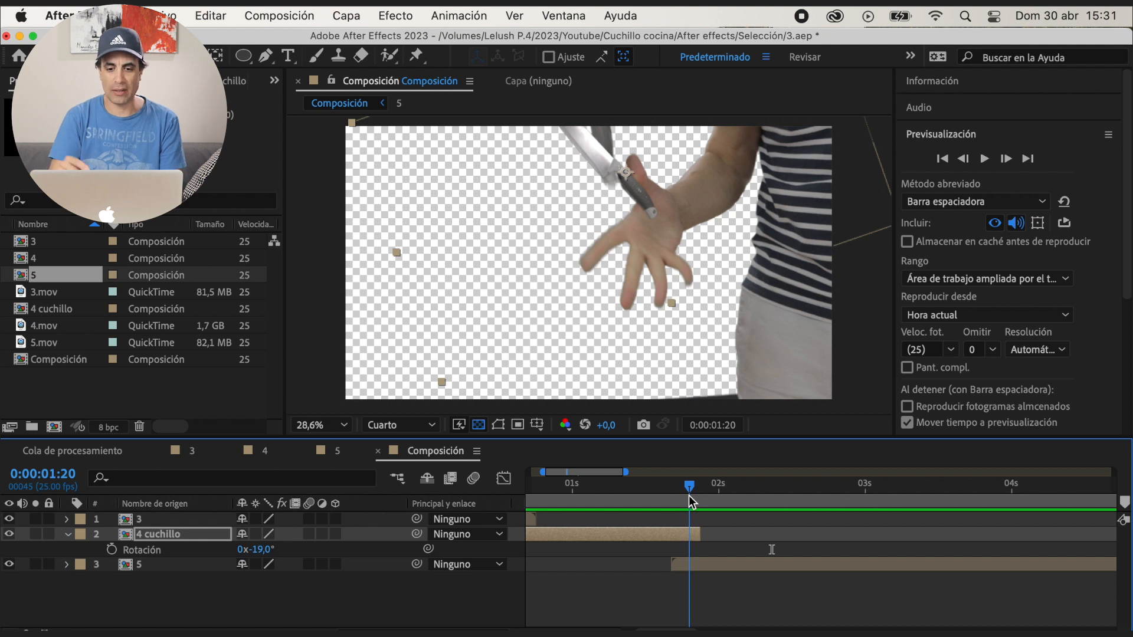
Open composition 5 and display the mask outlines of 5.mov around the hand
click(213, 567)
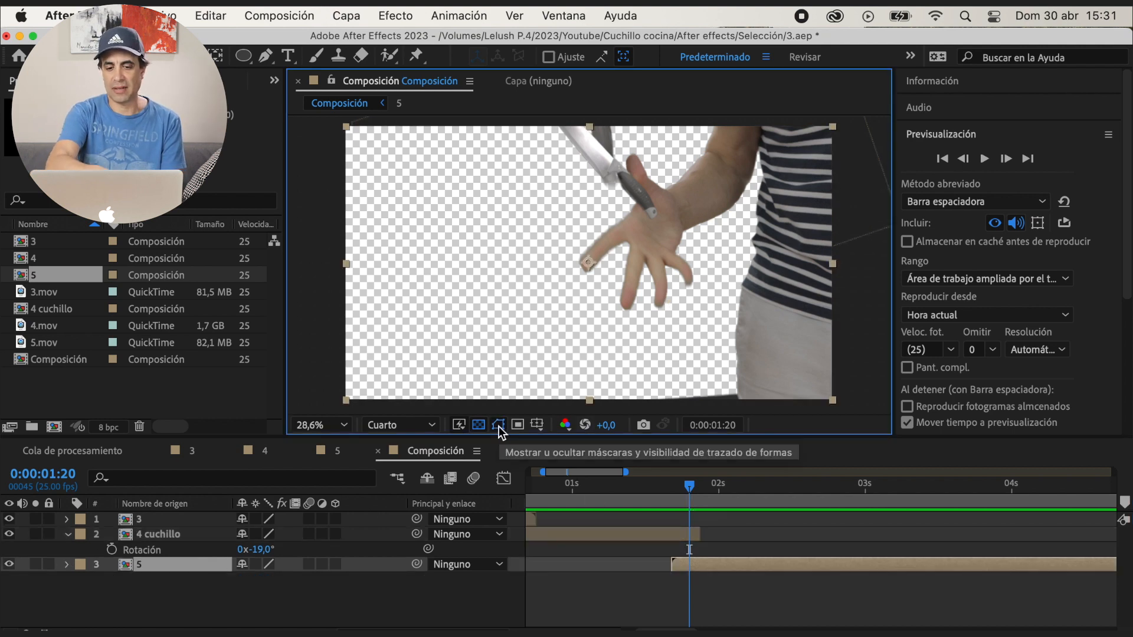
click(339, 451)
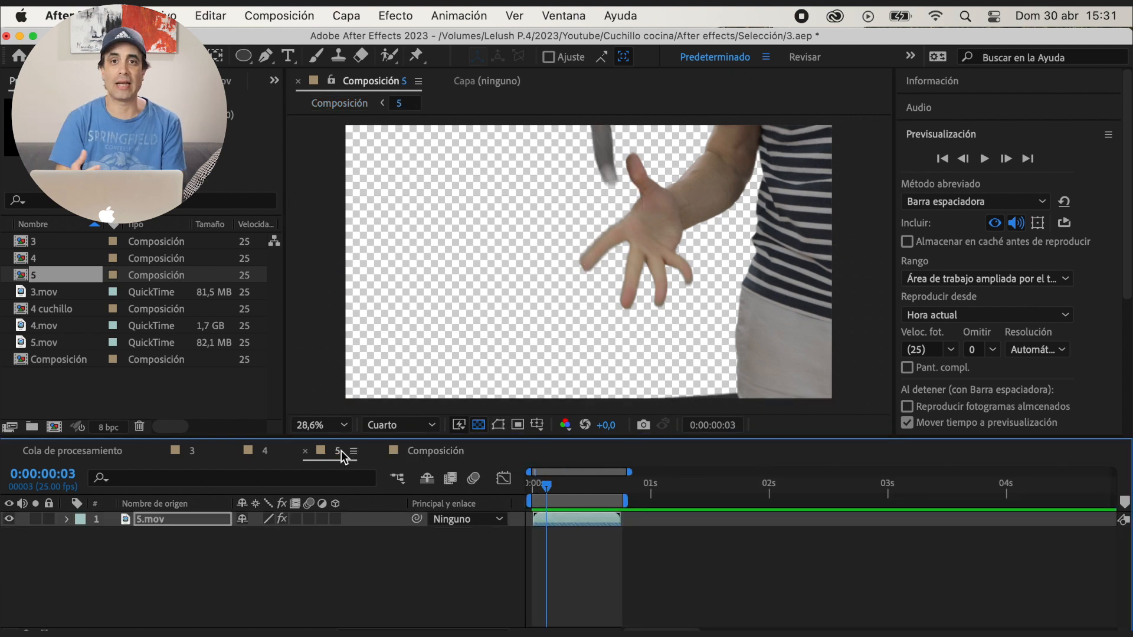
click(499, 426)
key(comma)
key(comma)
key(comma)
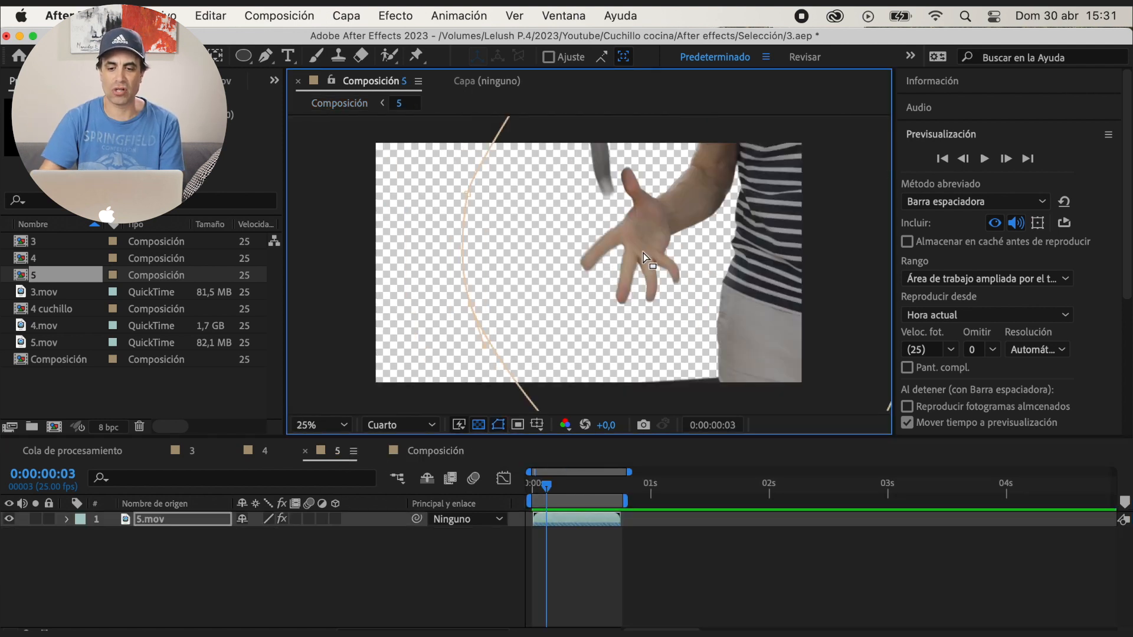
scroll(626, 222, up, 2)
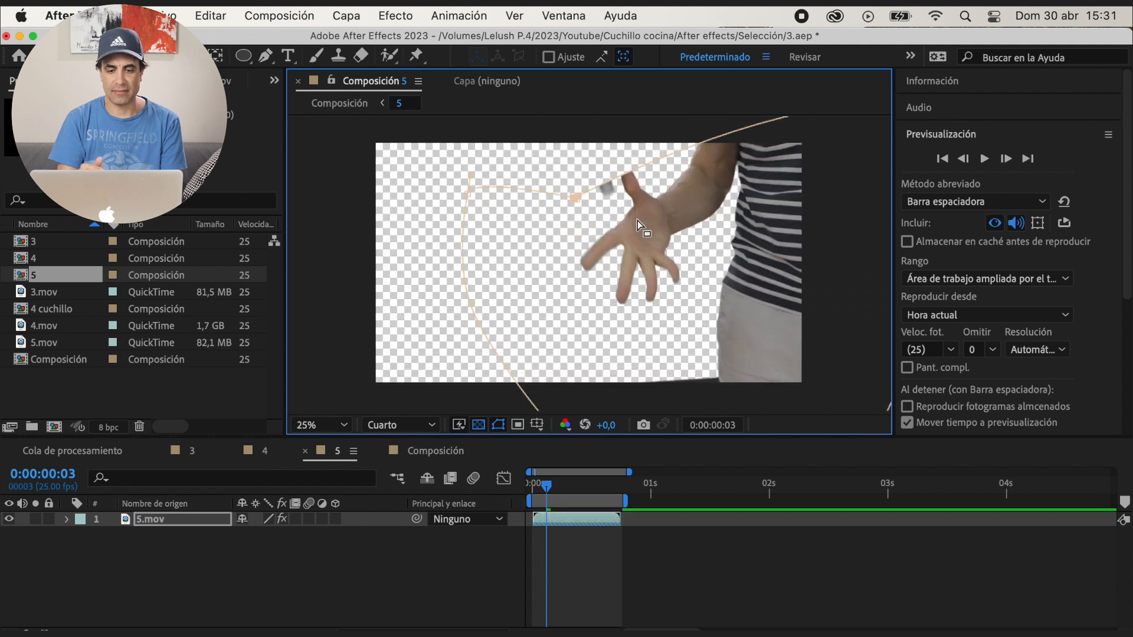
Reshape the 5.mov mask with added points so it excludes the original falling knife above the hand
key(g)
drag(614, 234, 598, 202)
drag(538, 268, 591, 266)
drag(597, 202, 609, 193)
drag(592, 264, 588, 272)
key(v)
drag(432, 264, 447, 326)
Expand Mask 1 of 5.mov and set a mask path keyframe at 0:00:00:03
click(67, 520)
click(82, 535)
click(98, 549)
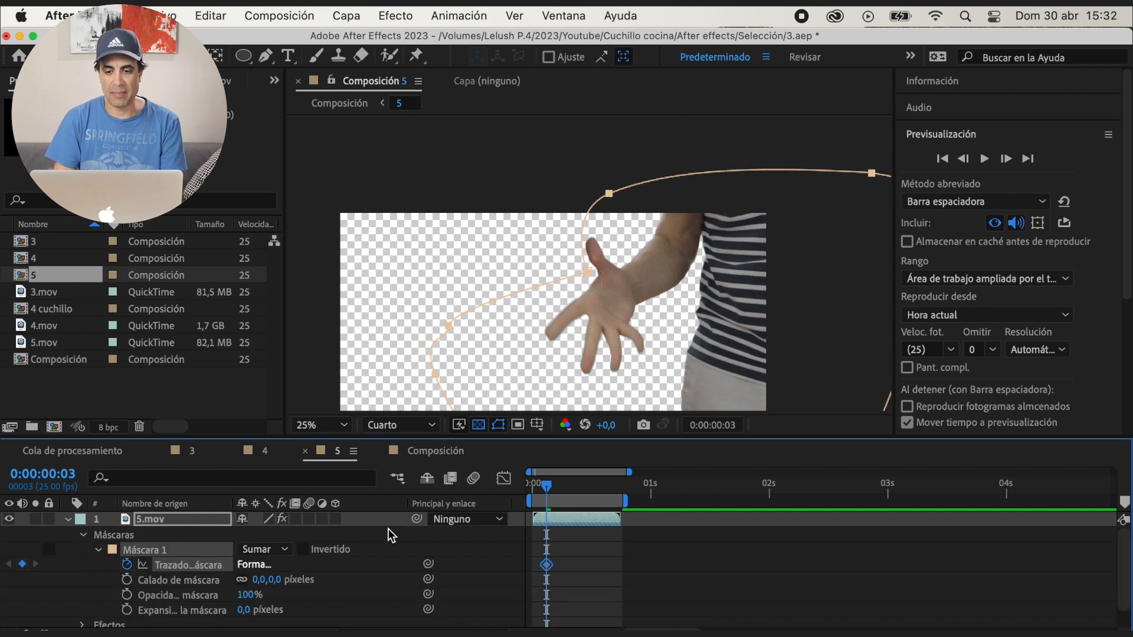
Check where the mask clips the blade in 5.mov and add a mask path keyframe at 0:00:00:14
drag(550, 495, 563, 494)
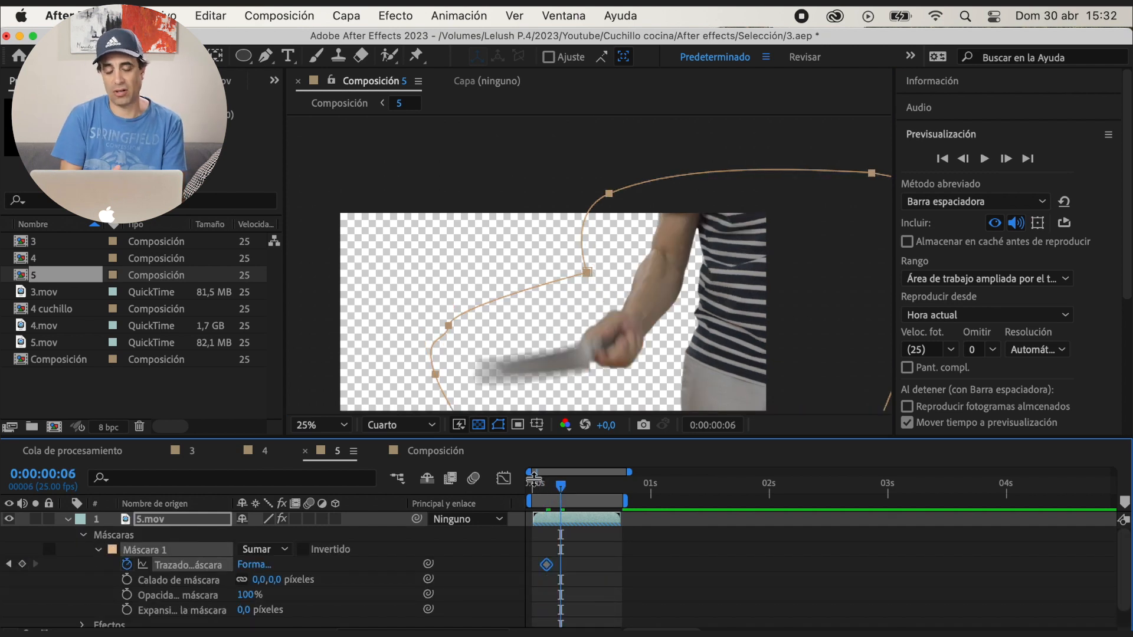
click(535, 484)
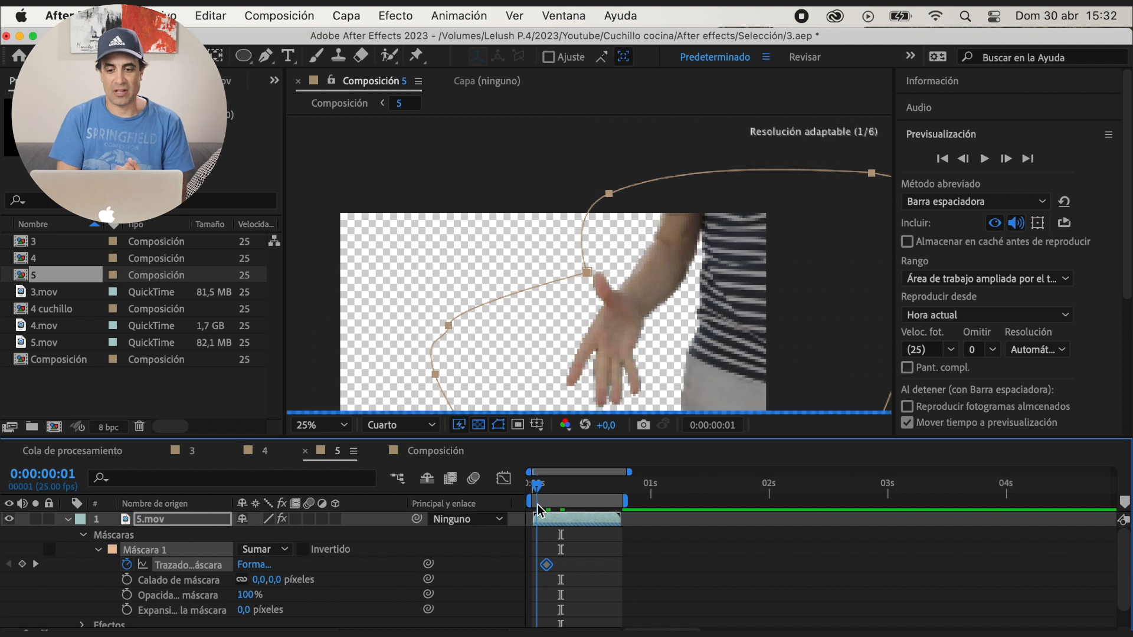
drag(537, 510, 594, 521)
click(1007, 159)
click(1007, 158)
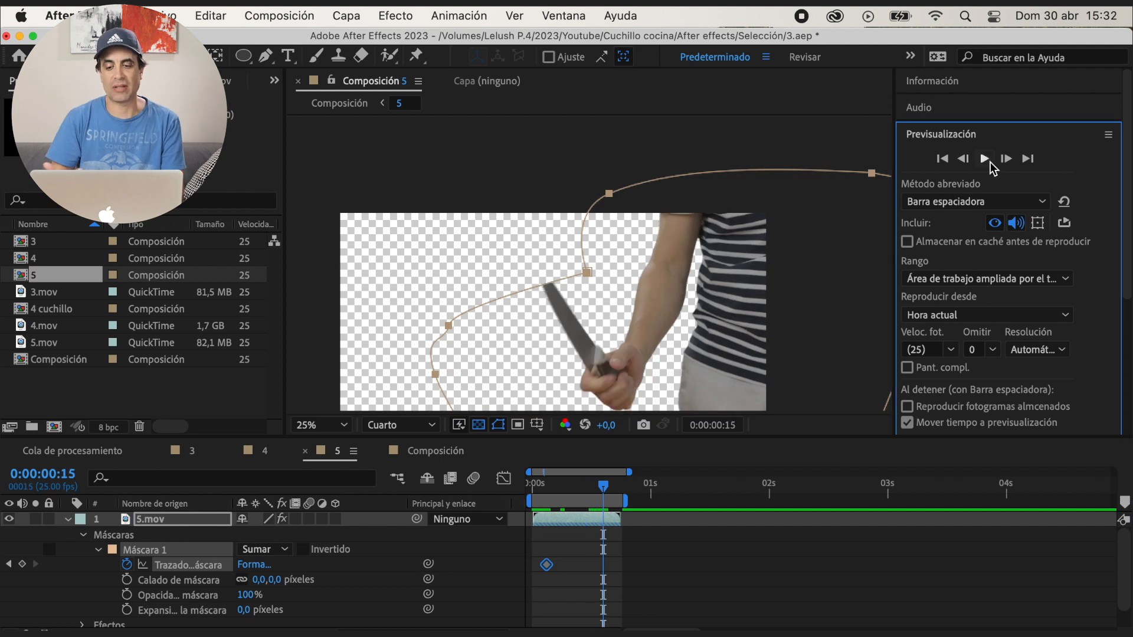
click(965, 159)
click(23, 564)
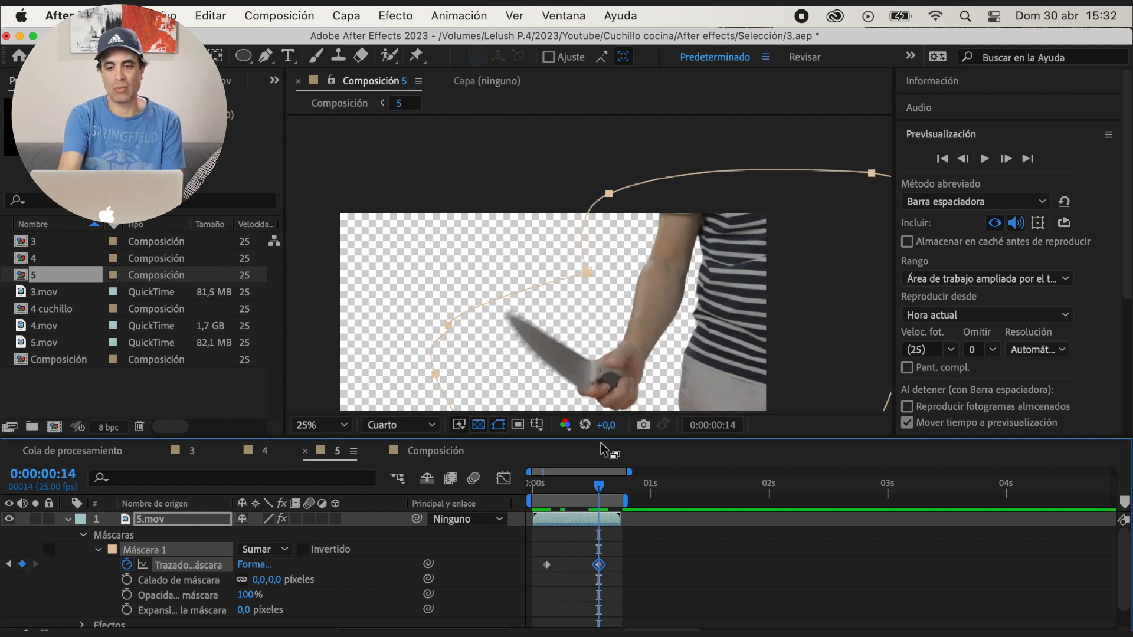
Reshape the mask path at about 0:00:00:16 to include the raised blade and play composition 5
click(1007, 160)
click(1007, 160)
drag(448, 326, 516, 264)
key(super+z)
click(207, 534)
drag(587, 273, 528, 199)
click(1007, 159)
click(1007, 159)
key(space)
key(space)
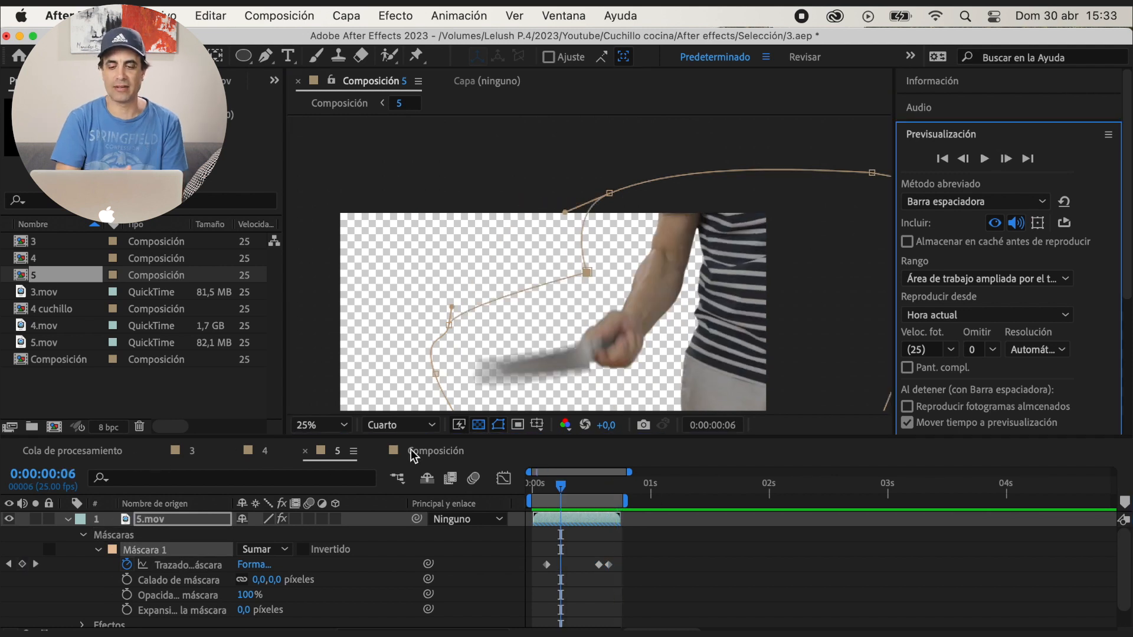
Add a mask path keyframe at 0:00:00:06 and reshape the mask on the preceding frames around the swinging blade
click(23, 565)
click(964, 159)
key(super+z)
click(141, 536)
drag(587, 273, 518, 221)
click(964, 160)
drag(610, 193, 549, 175)
click(965, 161)
click(965, 161)
key(space)
Return to the main composition, save the project and play the catch
key(space)
click(441, 453)
key(super+s)
key(space)
click(656, 502)
key(space)
drag(689, 504, 521, 504)
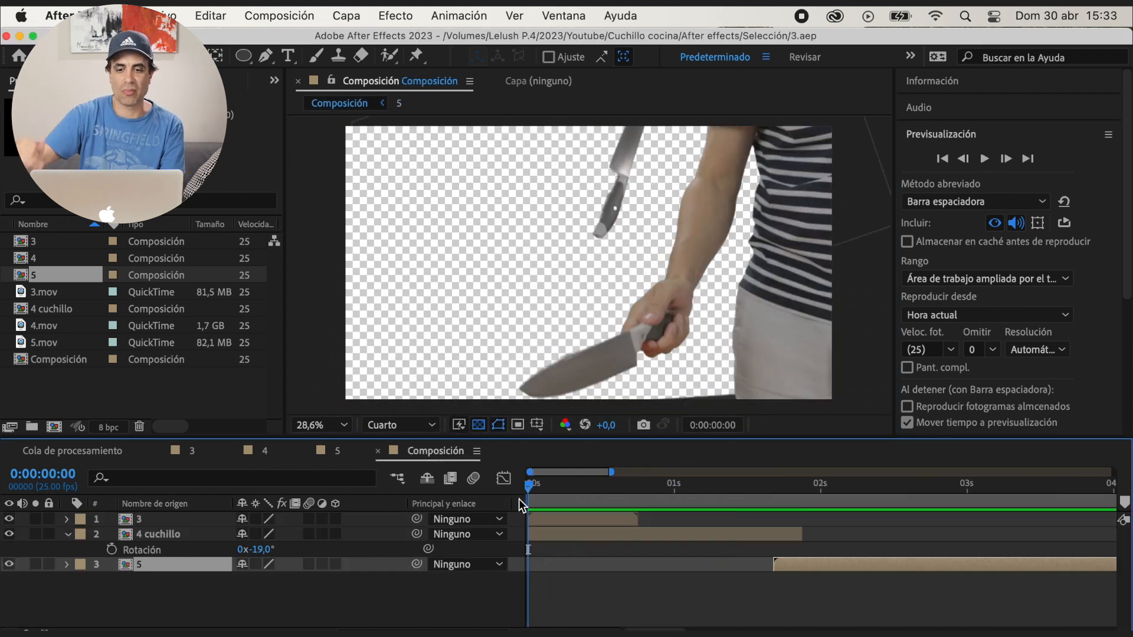
Move the 4 cuchillo and 5 clips together so that 4 cuchillo starts where layer 3 ends, at 0:00:00:19
click(211, 521)
click(632, 501)
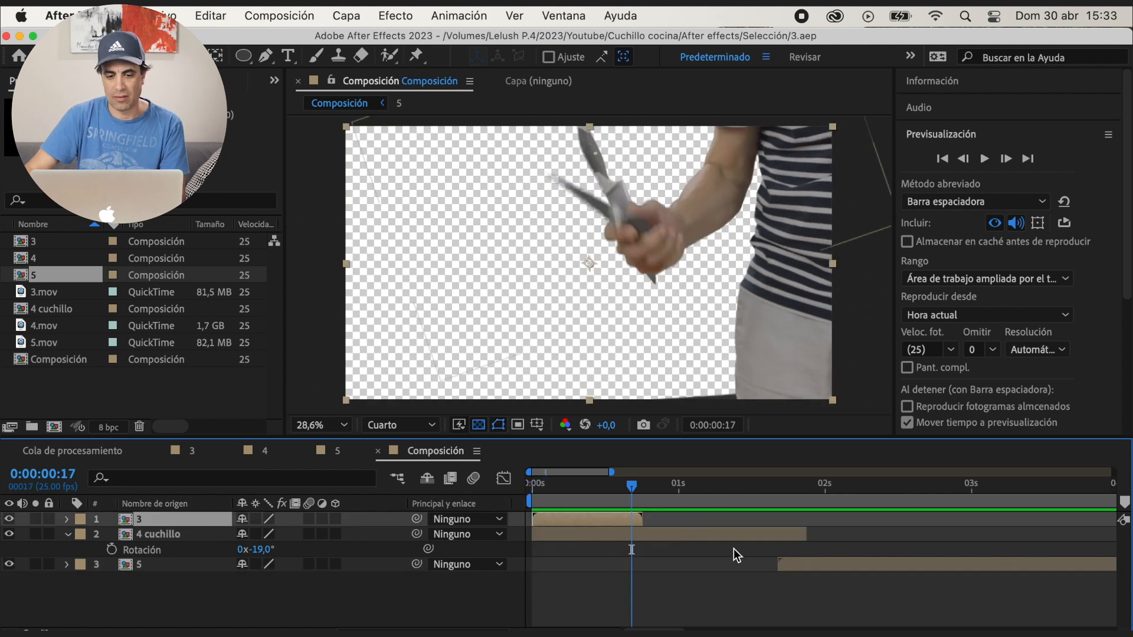
click(746, 536)
shift+click(776, 561)
drag(569, 542, 675, 538)
key(space)
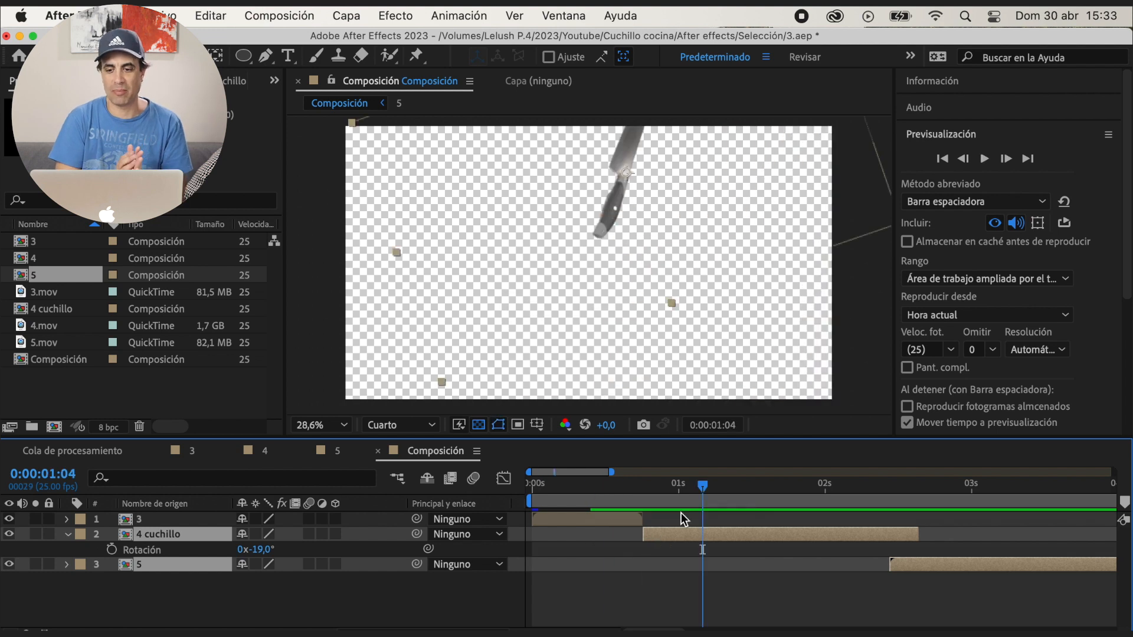
Inspect the frames around 0:00:00:19, comparing the knife in the hand with the first frames of 4 cuchillo
click(644, 502)
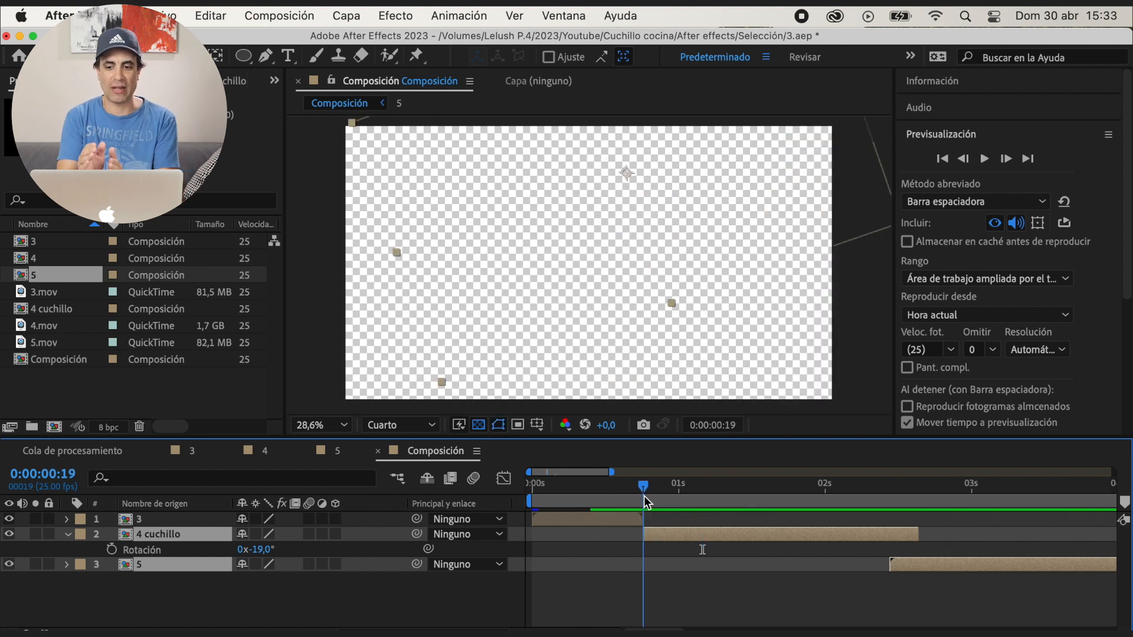
click(675, 555)
click(670, 539)
click(1007, 159)
click(1007, 160)
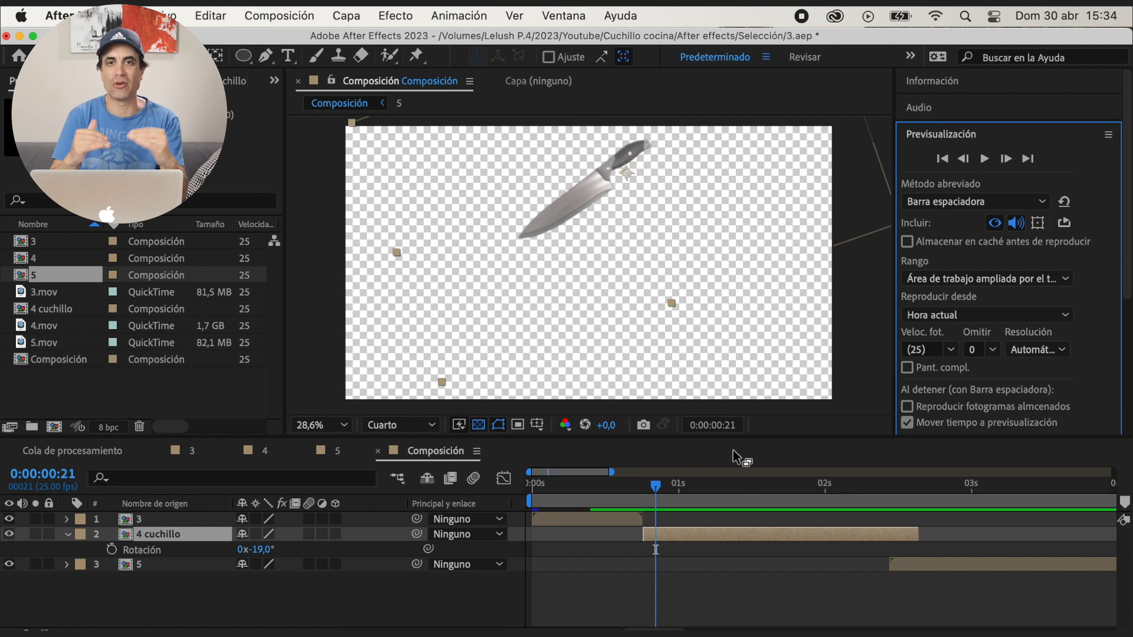
click(964, 159)
click(964, 159)
click(964, 159)
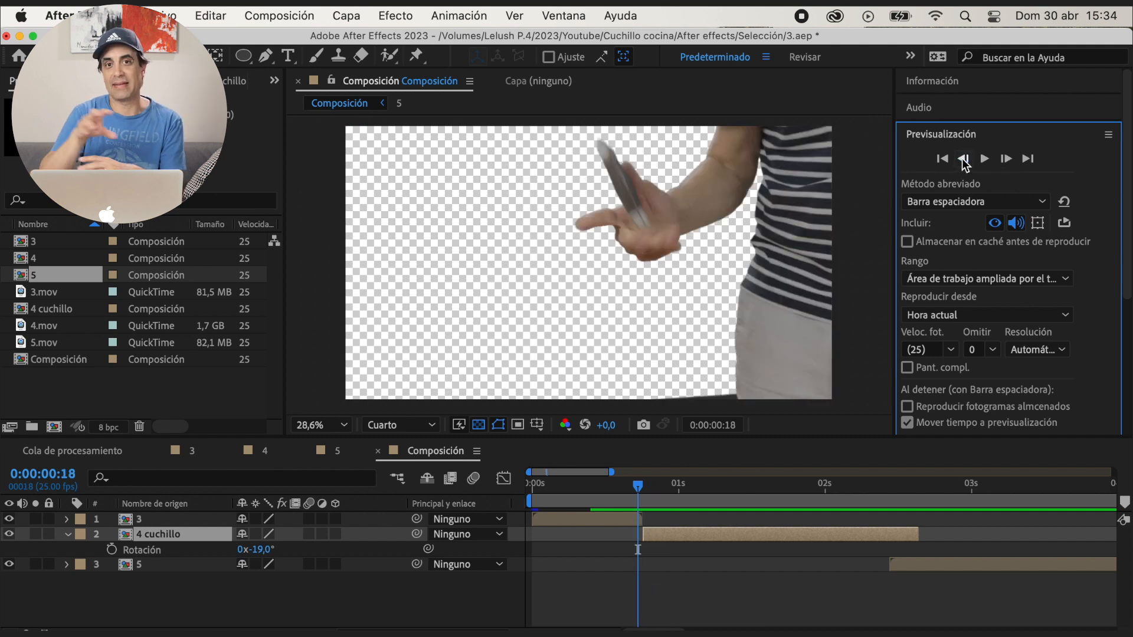
click(964, 159)
click(1005, 159)
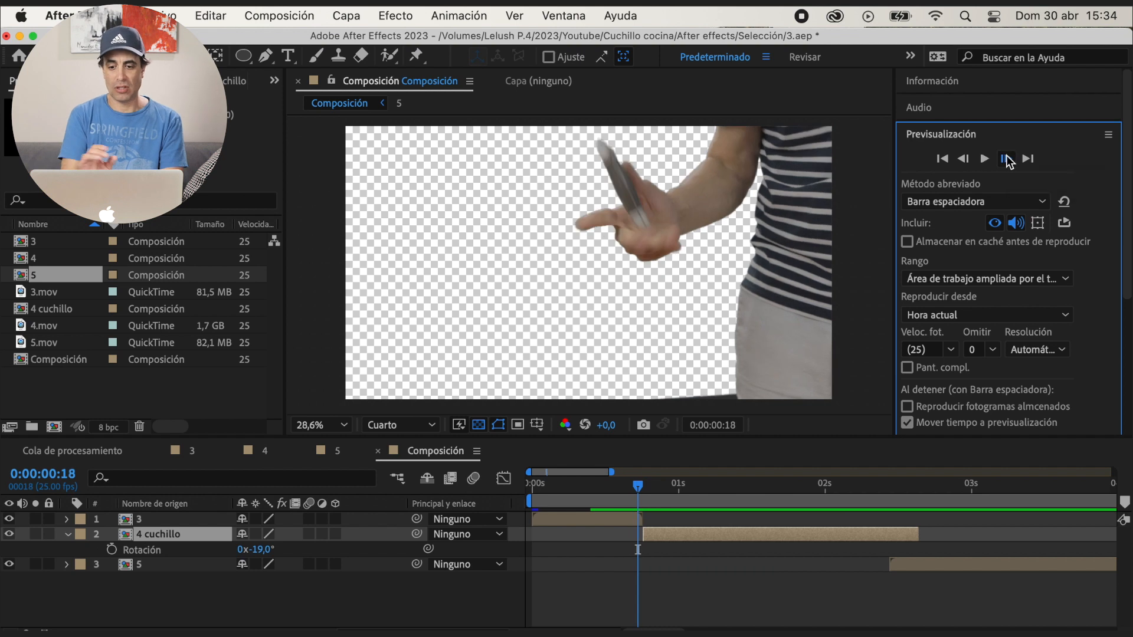
click(1006, 158)
click(1006, 159)
Try to trim the start of 4 cuchillo and close the gap after layer 3, checking the throw frame by frame
click(1006, 159)
click(1005, 159)
click(1006, 159)
Trim the start of 4 cuchillo less deeply and shift it with layer 5 so that 4 cuchillo starts at 0:00:00:18
click(1006, 159)
drag(645, 536, 708, 534)
shift+click(906, 565)
click(638, 484)
click(1005, 158)
click(1005, 159)
click(1005, 159)
click(964, 159)
click(963, 159)
click(963, 159)
click(1006, 159)
click(1006, 159)
click(1006, 159)
click(726, 591)
drag(645, 536, 688, 535)
shift+click(880, 564)
click(642, 493)
click(963, 159)
click(1006, 159)
click(964, 158)
Place layer 3 beneath 4 cuchillo and add a rotation keyframe of -31° to 4 cuchillo at 0:00:00:18
drag(604, 486, 669, 536)
drag(161, 520, 165, 549)
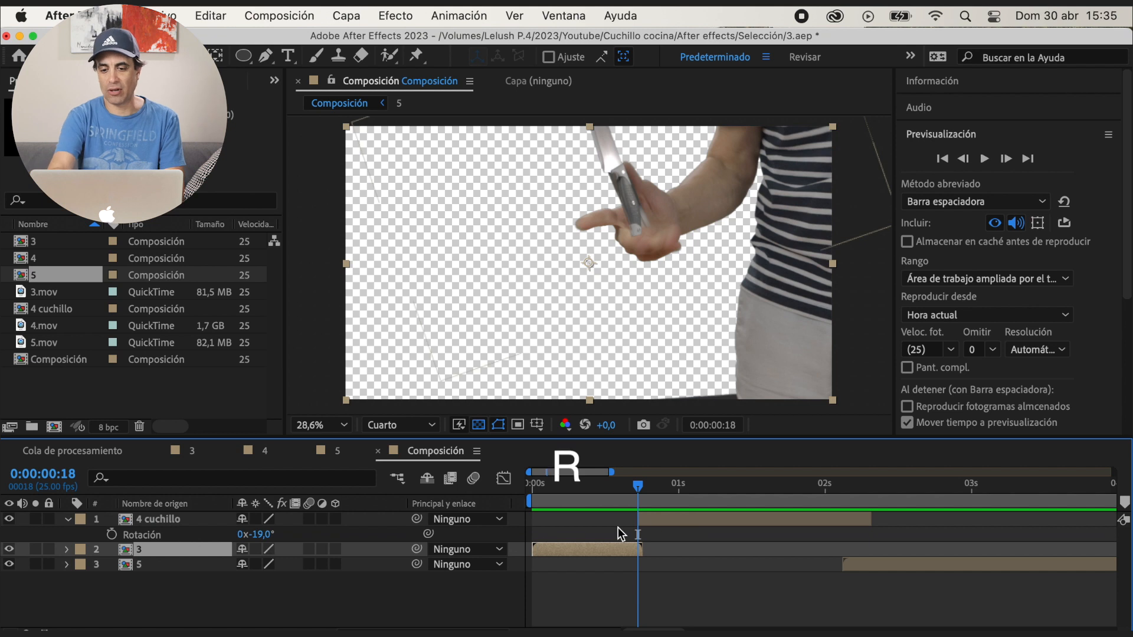
click(199, 520)
click(112, 534)
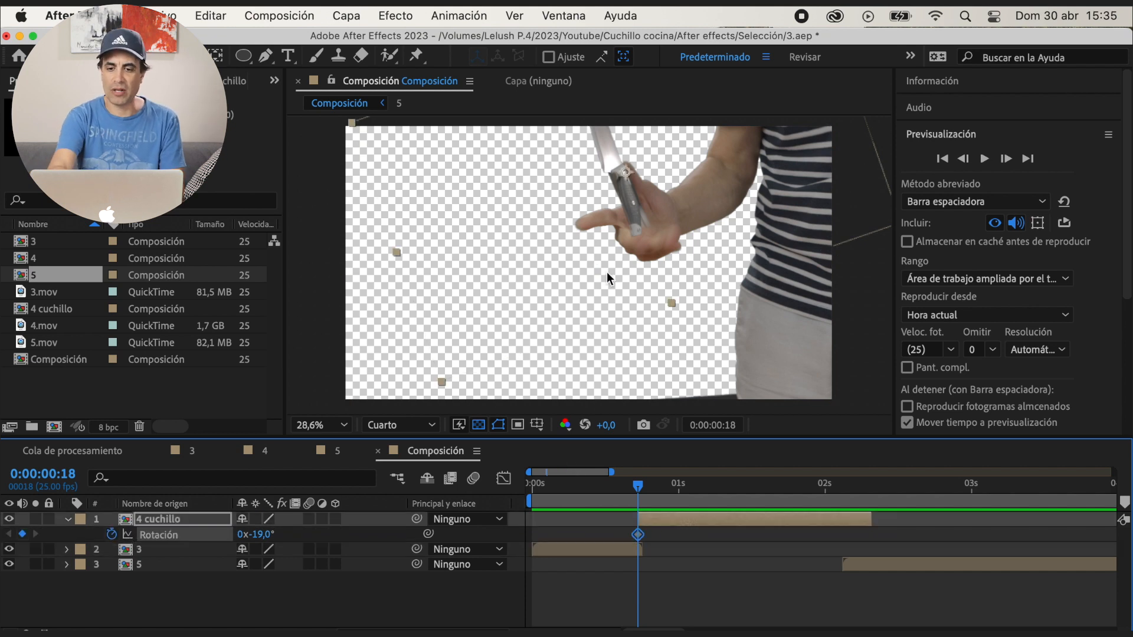
drag(263, 535, 275, 542)
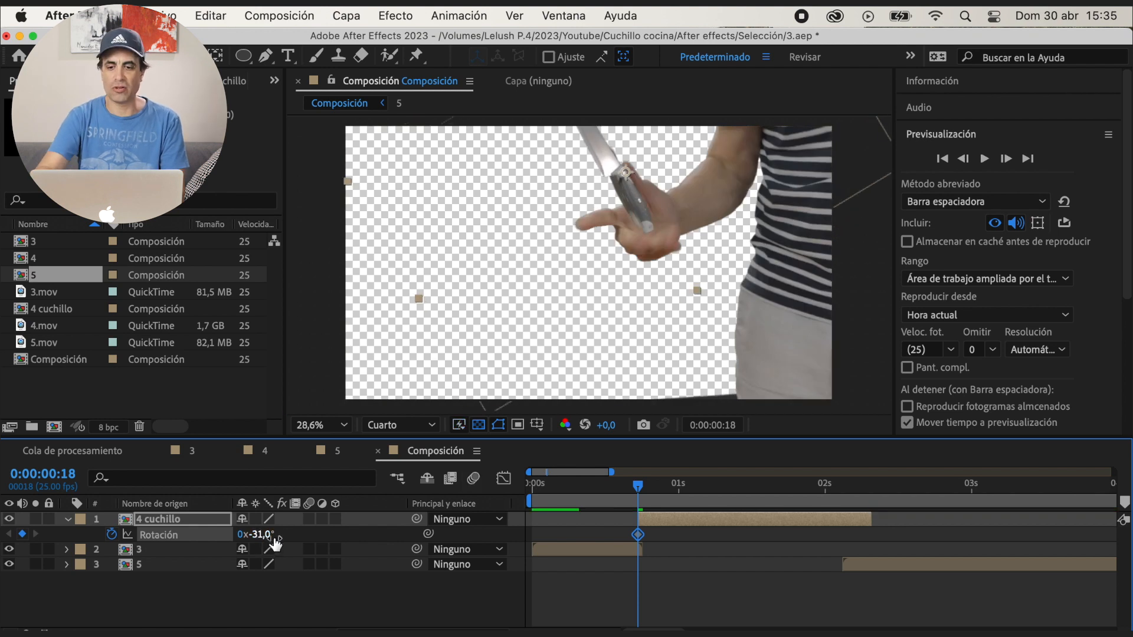
Move the knife to 2165, 317 at 0:00:00:18 to line it up with the knife in the hand, and play the throw
drag(647, 235, 640, 230)
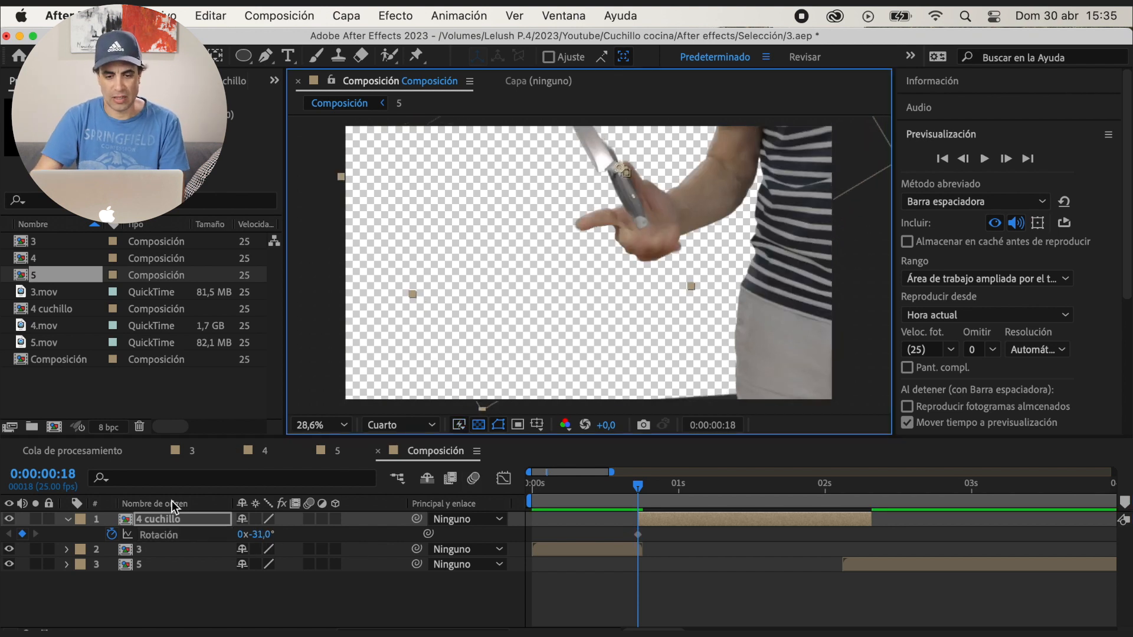
click(168, 520)
key(p)
drag(632, 226, 630, 226)
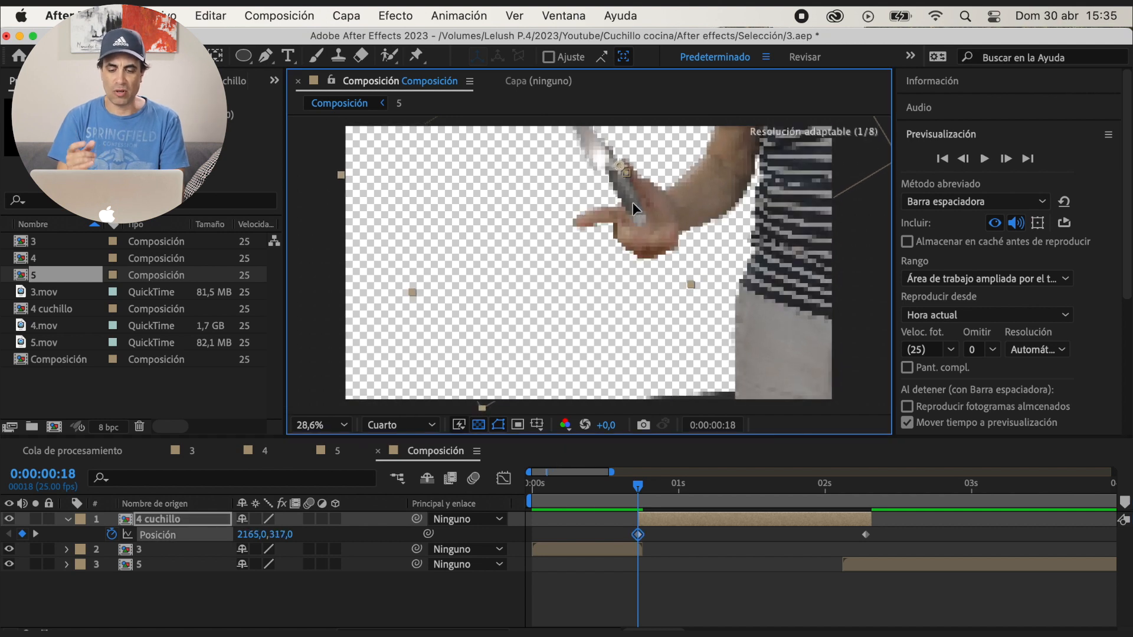
key(space)
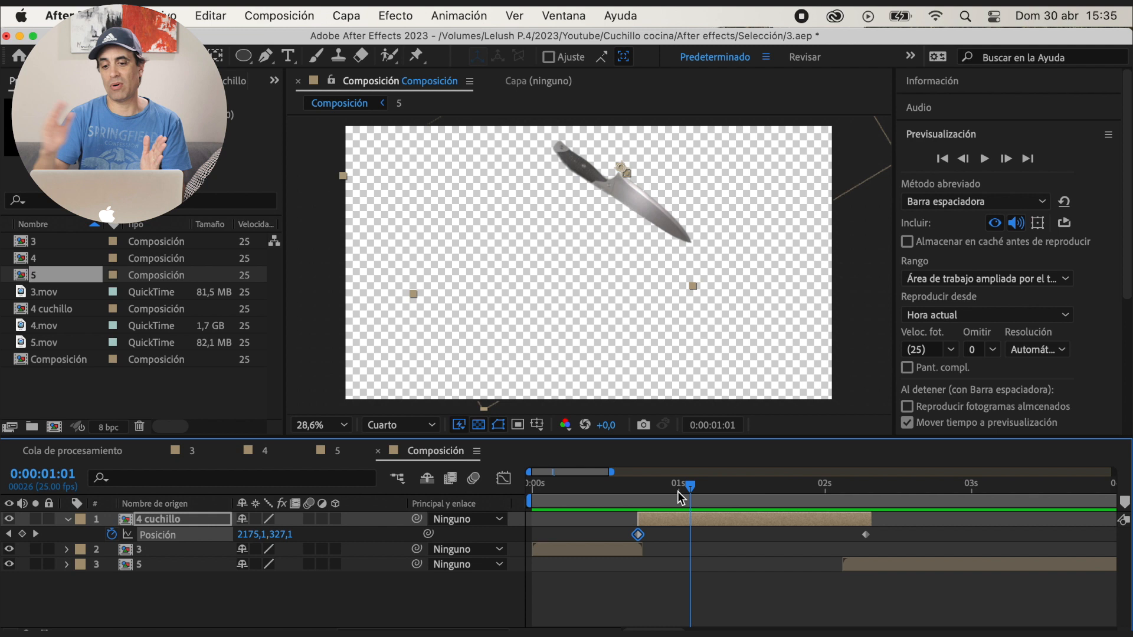
key(space)
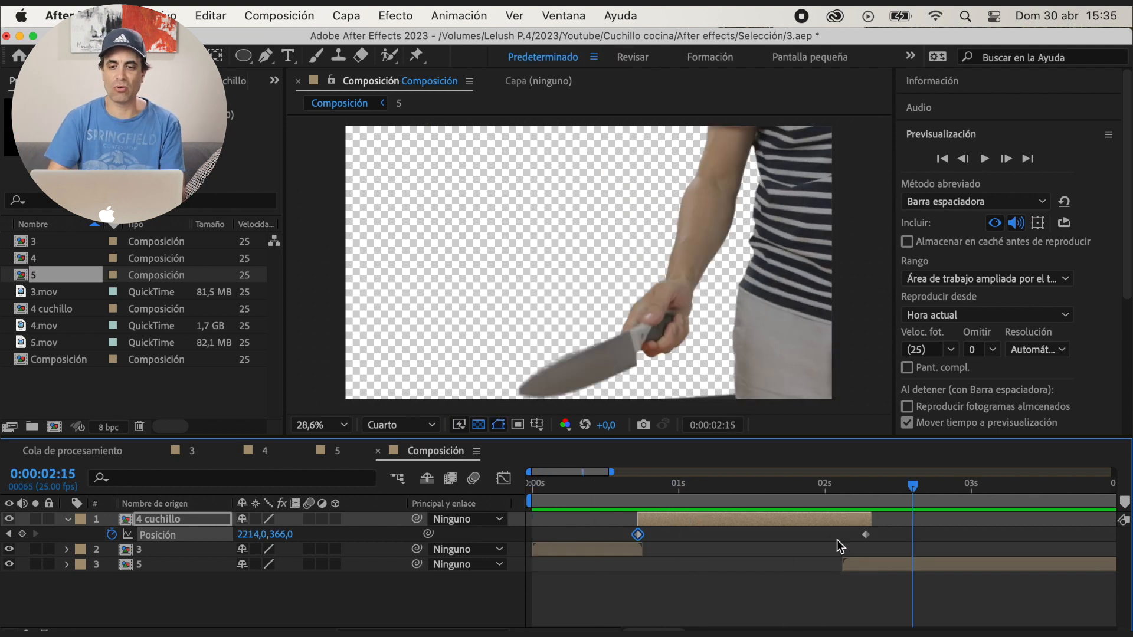
drag(913, 485, 524, 516)
Save the project and precompose layers 4 cuchillo, 3 and 5 as Precomp. 1
key(super+s)
key(p)
shift+click(189, 552)
right_click(189, 552)
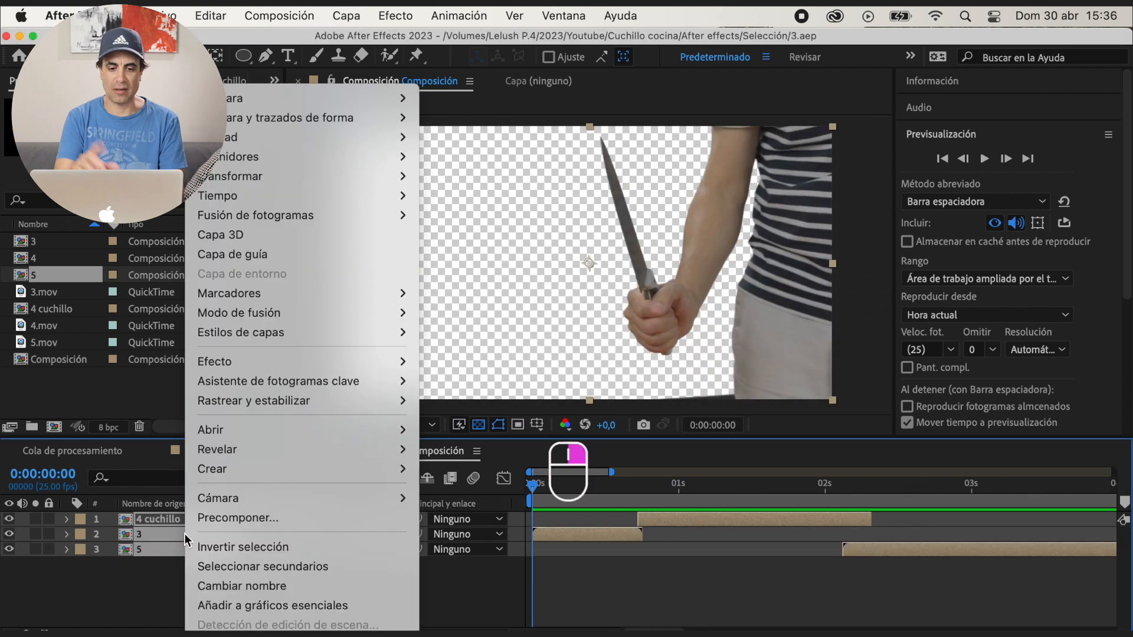
click(239, 518)
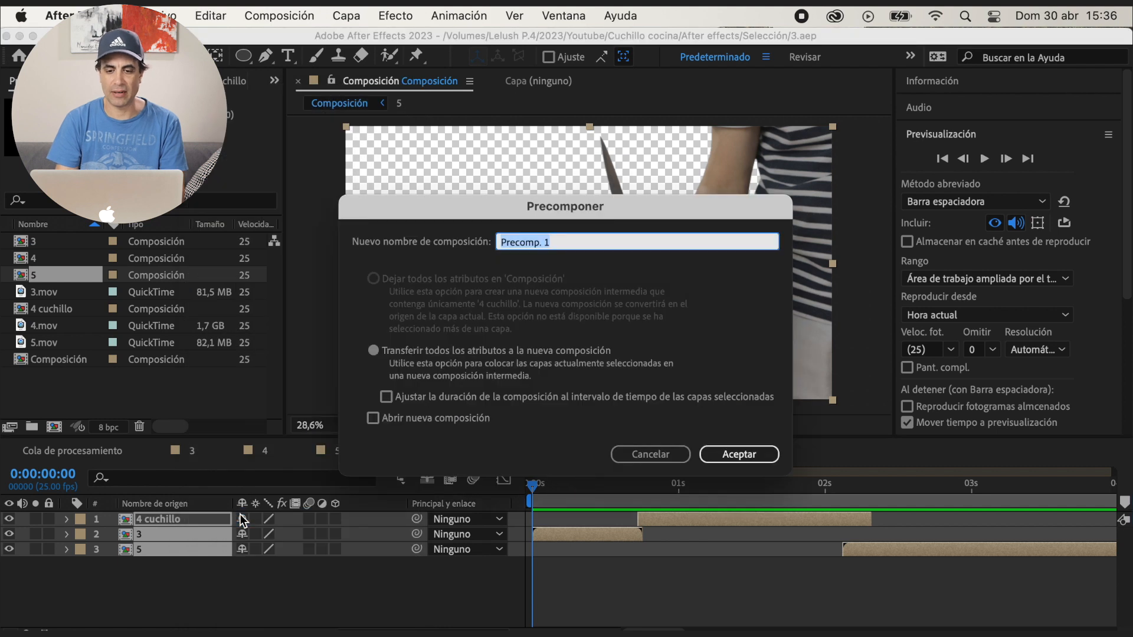
key(Return)
Import fondo.jpg and place it beneath Precomp. 1 in the main composition
double_click(77, 406)
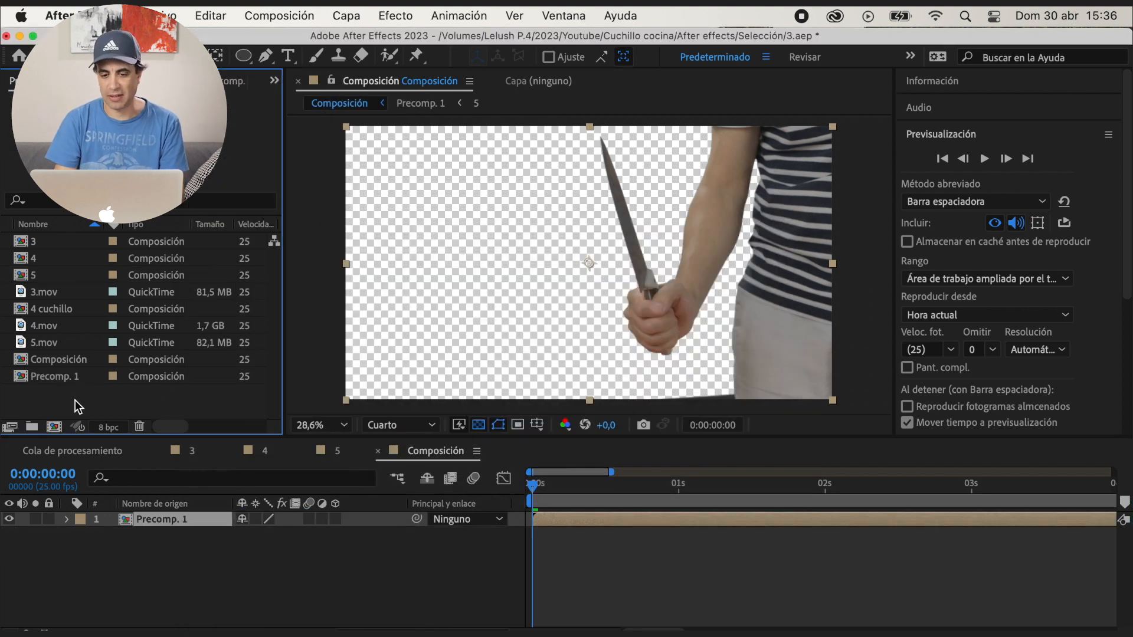
scroll(763, 259, down, 5)
double_click(647, 210)
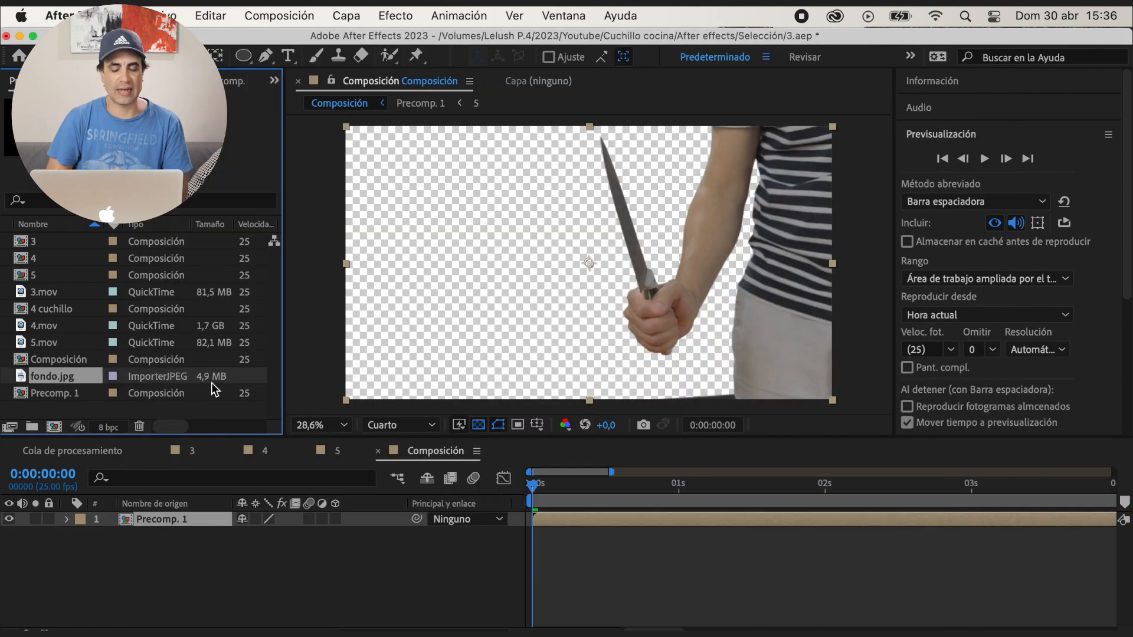
drag(103, 469, 136, 535)
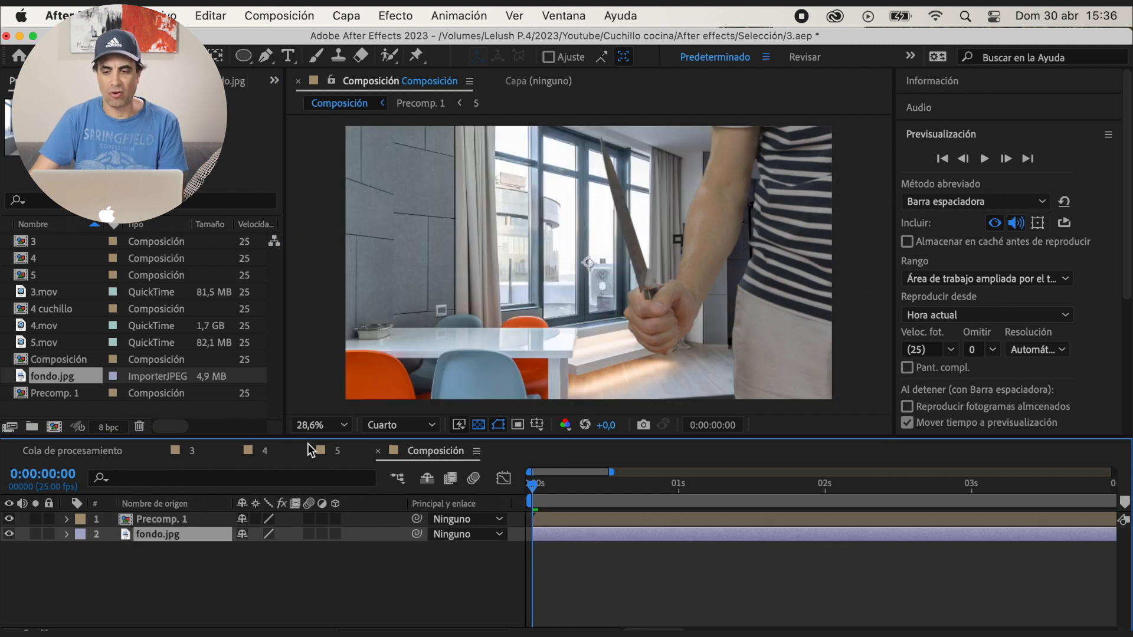
Scale fondo.jpg to 106% and move it upward so that more of the table and chairs is in frame
key(s)
mouse_move(295, 554)
mouse_down()
mouse_move(271, 555)
mouse_move(301, 556)
mouse_up()
drag(588, 329, 608, 271)
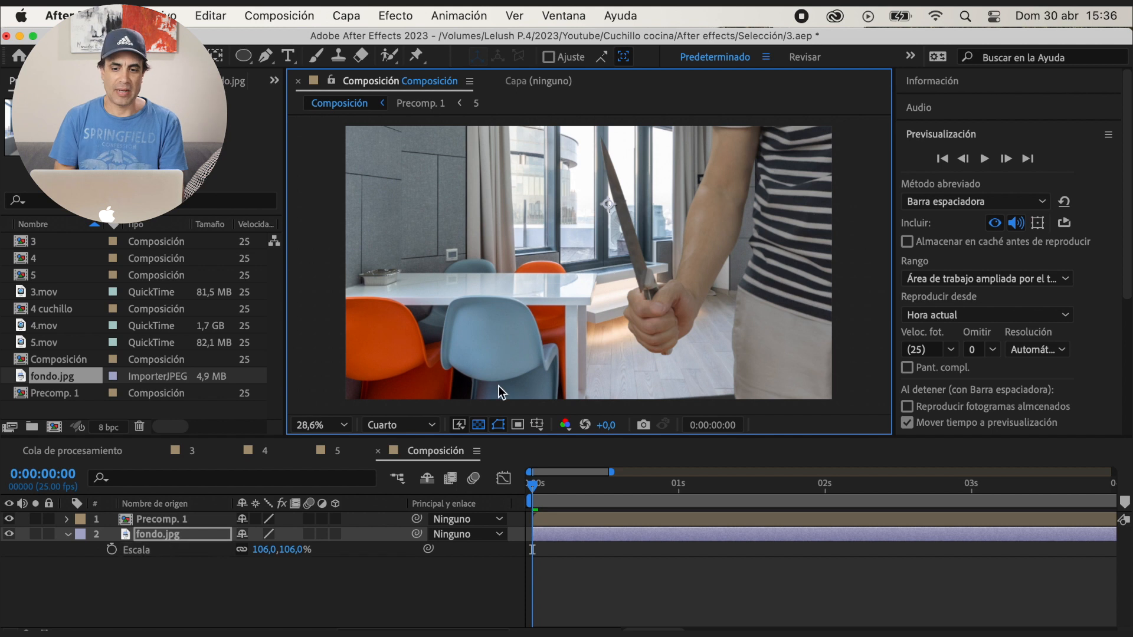
Apply the Desenfoque de lente de cámara effect to fondo.jpg and preview the composition
key(super+5)
text(desenf)
scroll(1043, 322, down, 5)
double_click(1042, 272)
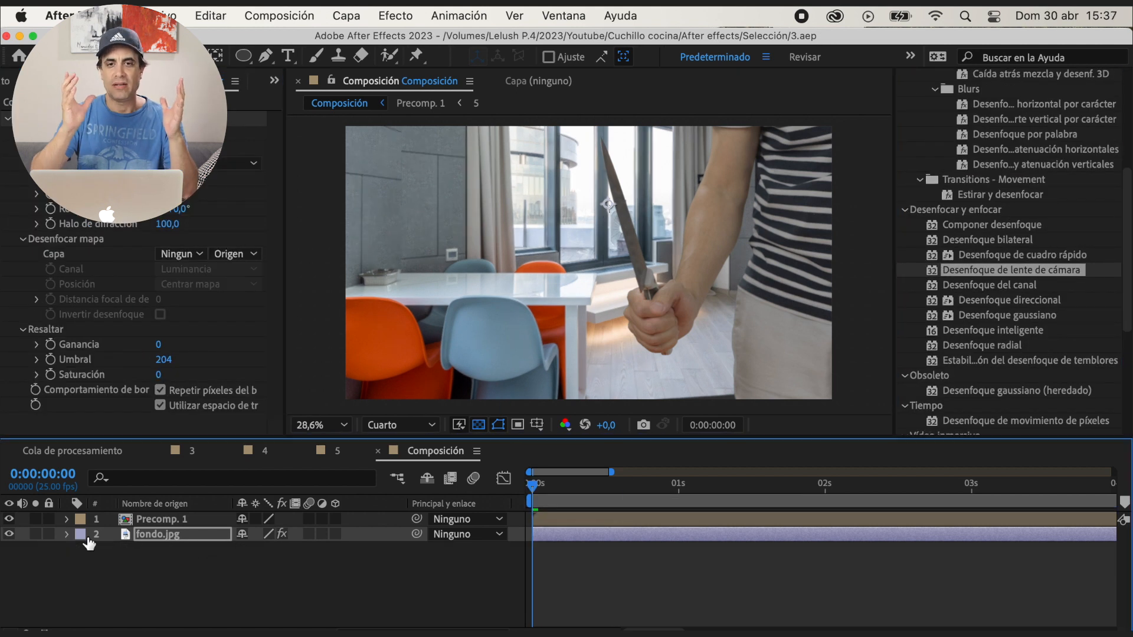
key(space)
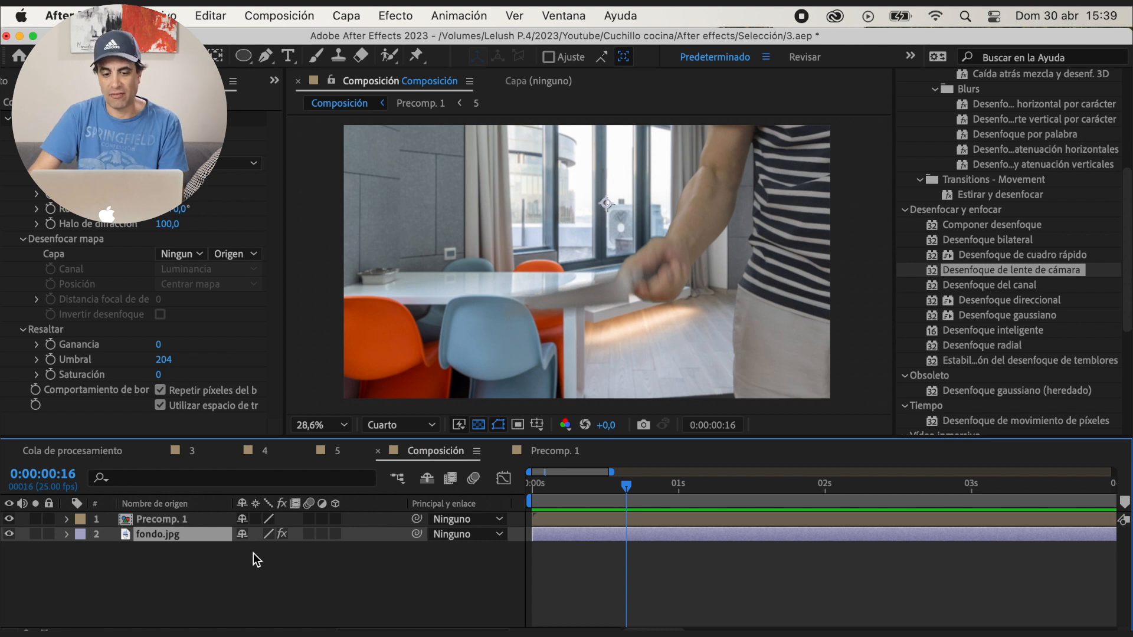
Keyframe the position of fondo.jpg at 2074, 618 at 0:00:00:16 and at 2074, 1706 at 0:00:00:24
key(p)
click(151, 556)
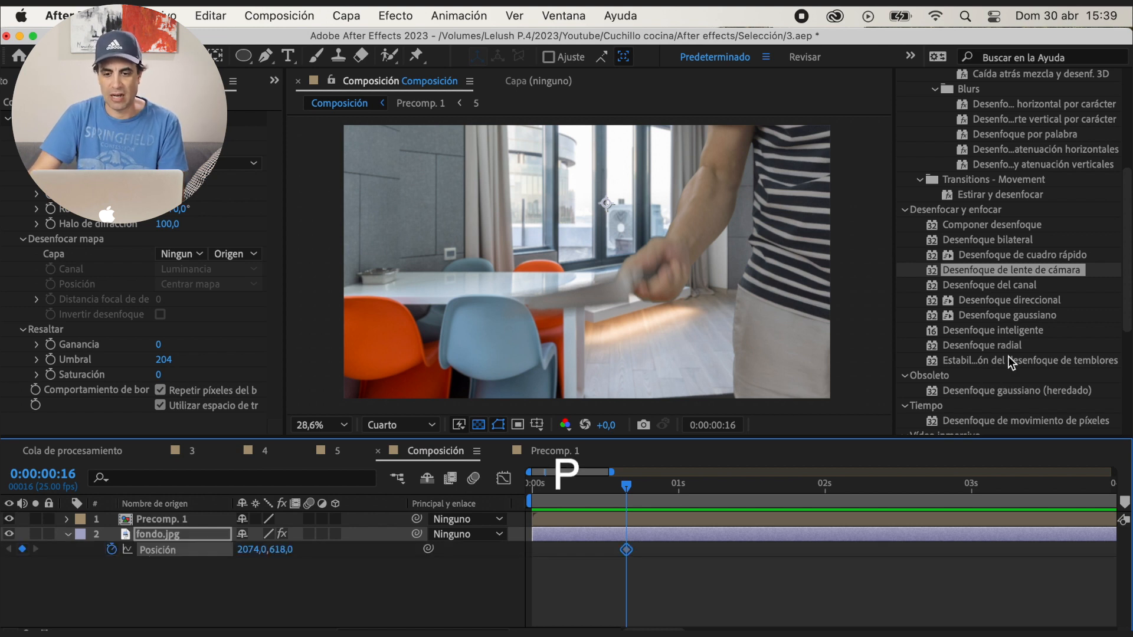
scroll(1021, 263, up, 5)
click(969, 137)
click(1013, 165)
click(1012, 166)
click(1012, 166)
click(1012, 165)
click(1012, 166)
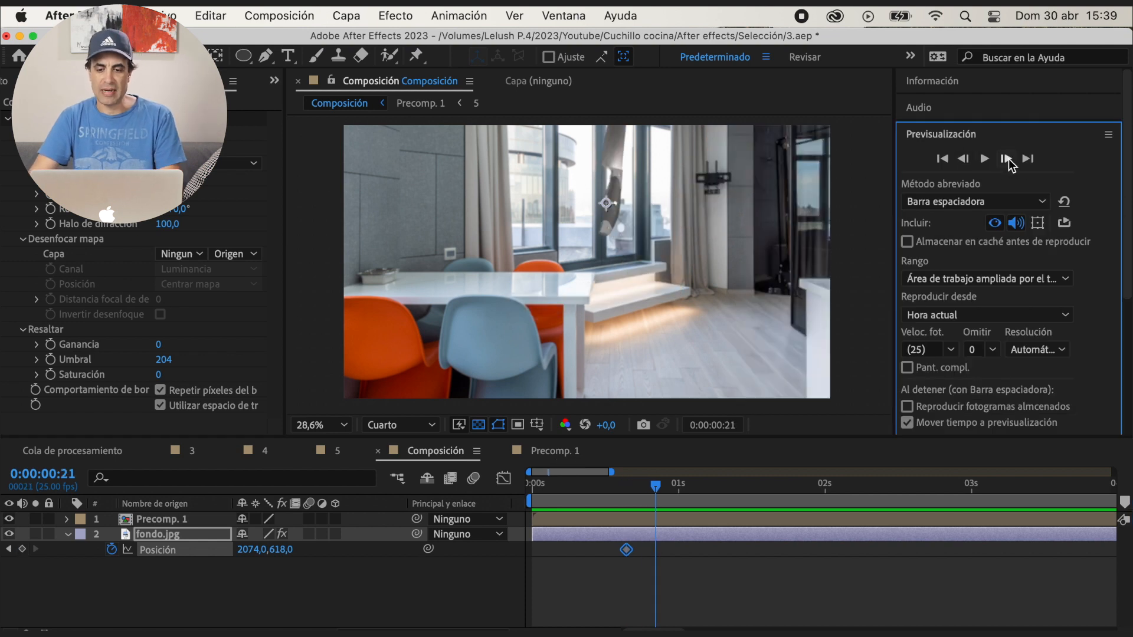
click(1012, 166)
click(1012, 166)
click(1013, 166)
drag(278, 557, 513, 551)
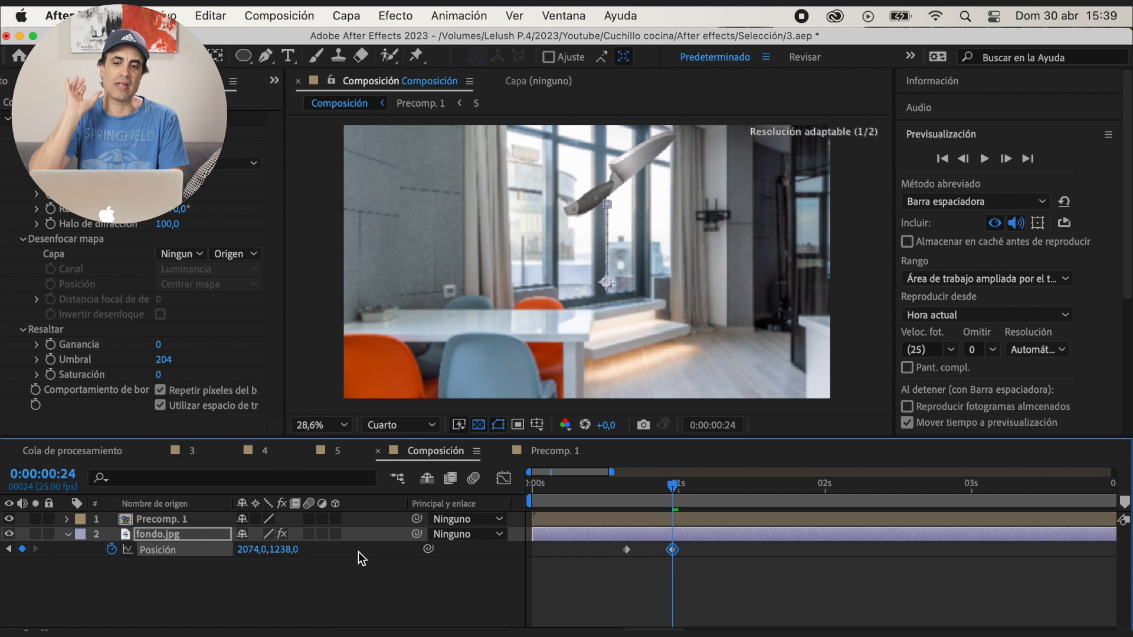
drag(285, 555, 430, 550)
drag(287, 553, 330, 551)
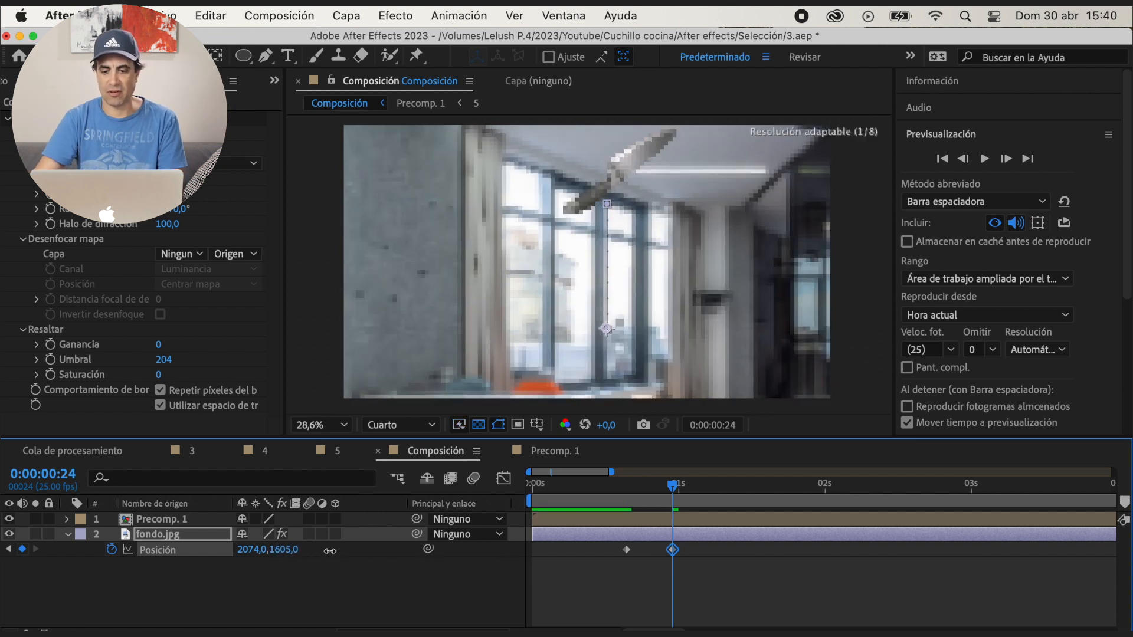
Play the throw with the moving background from shortly before it and from the composition's start
drag(676, 490, 620, 487)
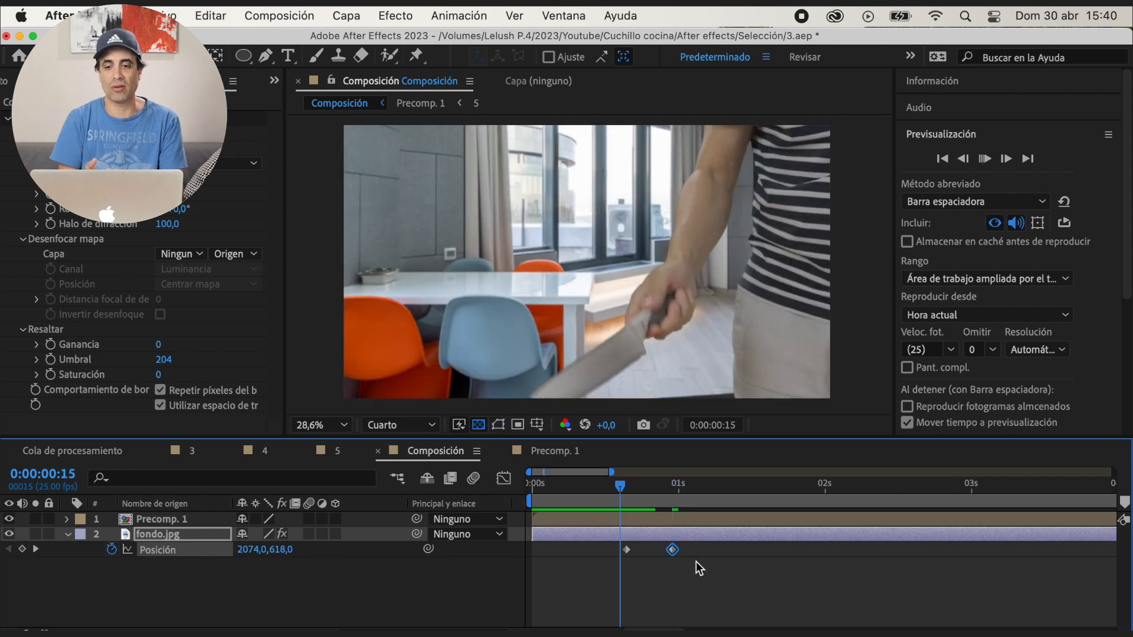
key(space)
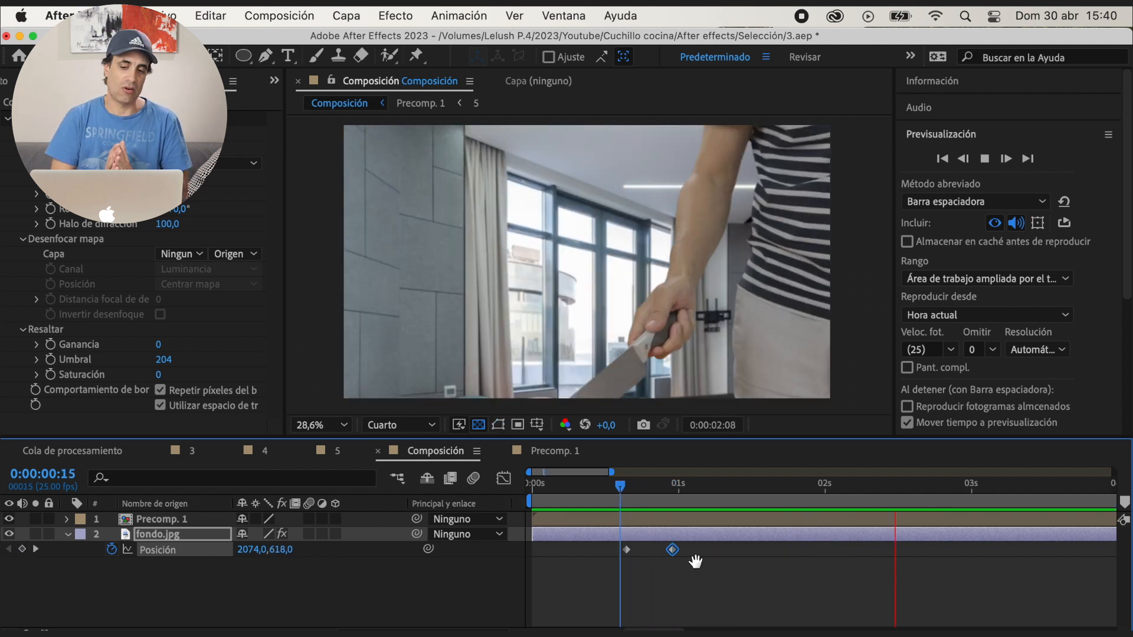
drag(621, 487, 614, 491)
key(space)
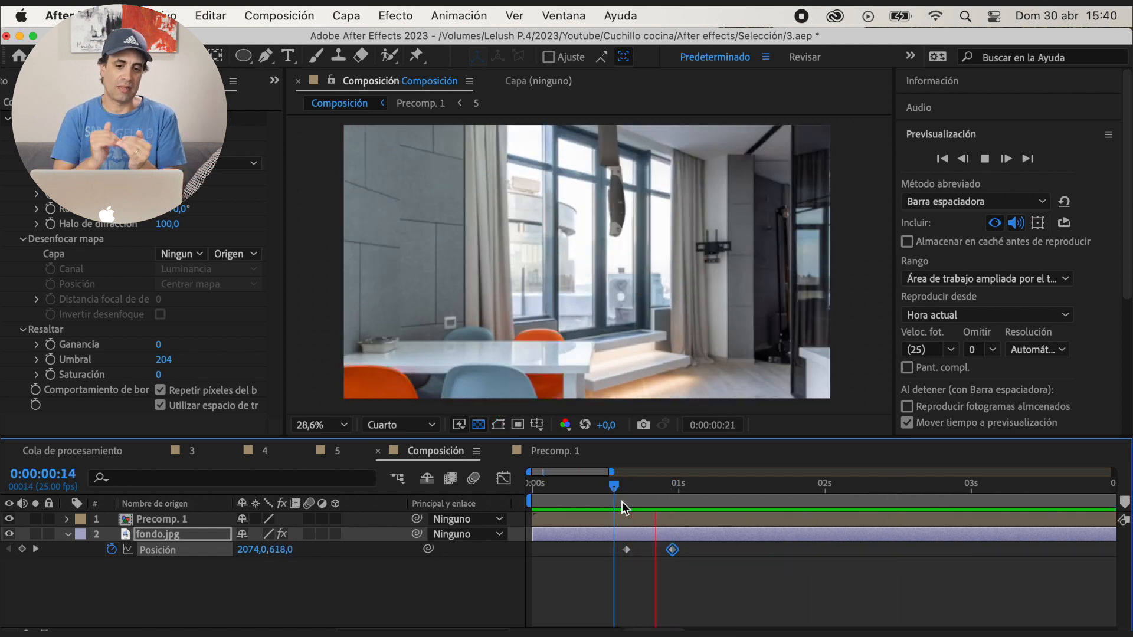
click(625, 487)
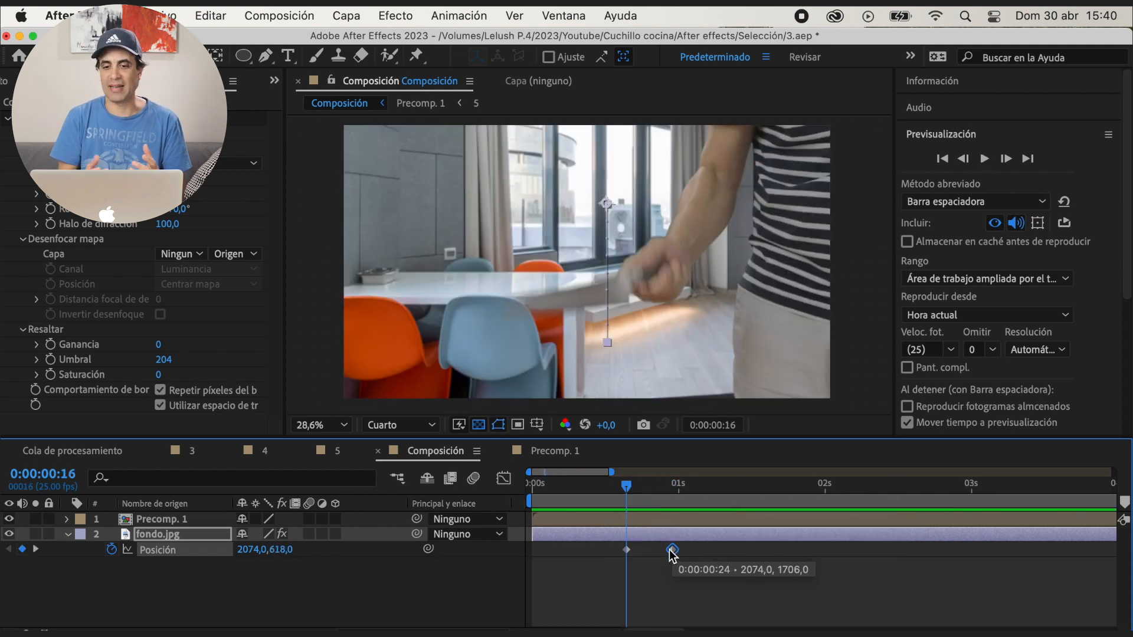
key(space)
click(532, 489)
key(space)
Move the second position keyframe of fondo.jpg earlier, to about 0:00:00:22, and play the throw
drag(679, 490, 626, 508)
drag(665, 552, 659, 553)
key(space)
key(space)
mouse_move(627, 499)
mouse_down()
mouse_move(645, 506)
mouse_move(609, 505)
mouse_up()
key(space)
key(space)
Add position keyframes for fondo.jpg at the catch: 2074, 1706 at 0:00:02:10 and 2074, 2413 at 0:00:02:05
scroll(795, 506, right, 3)
scroll(727, 505, left, 3)
drag(737, 494, 786, 503)
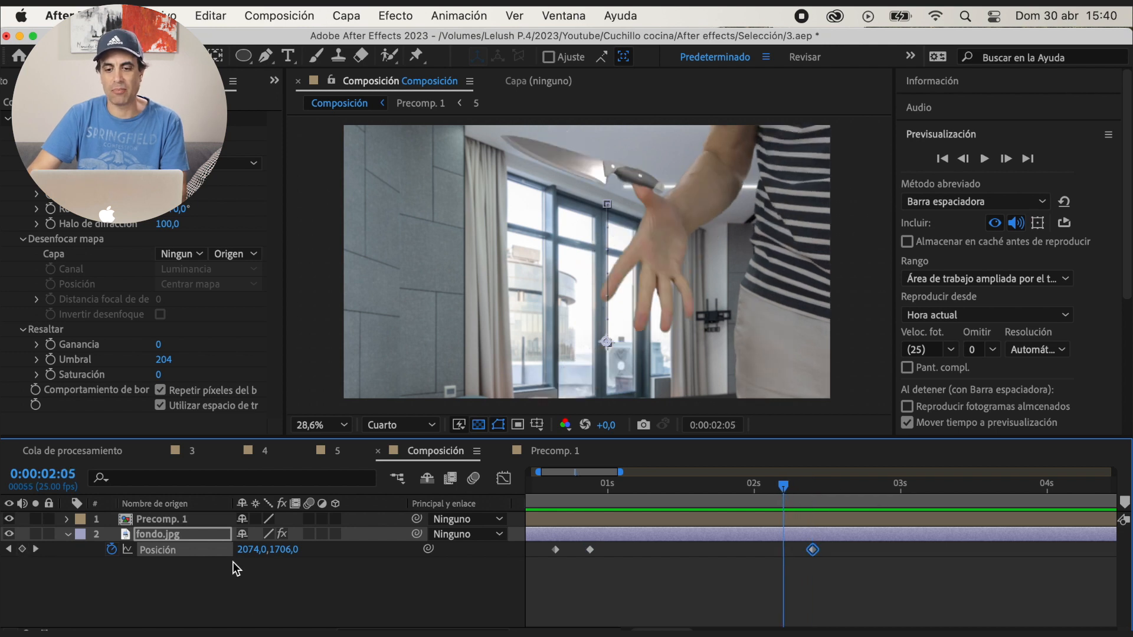
drag(283, 559, 374, 556)
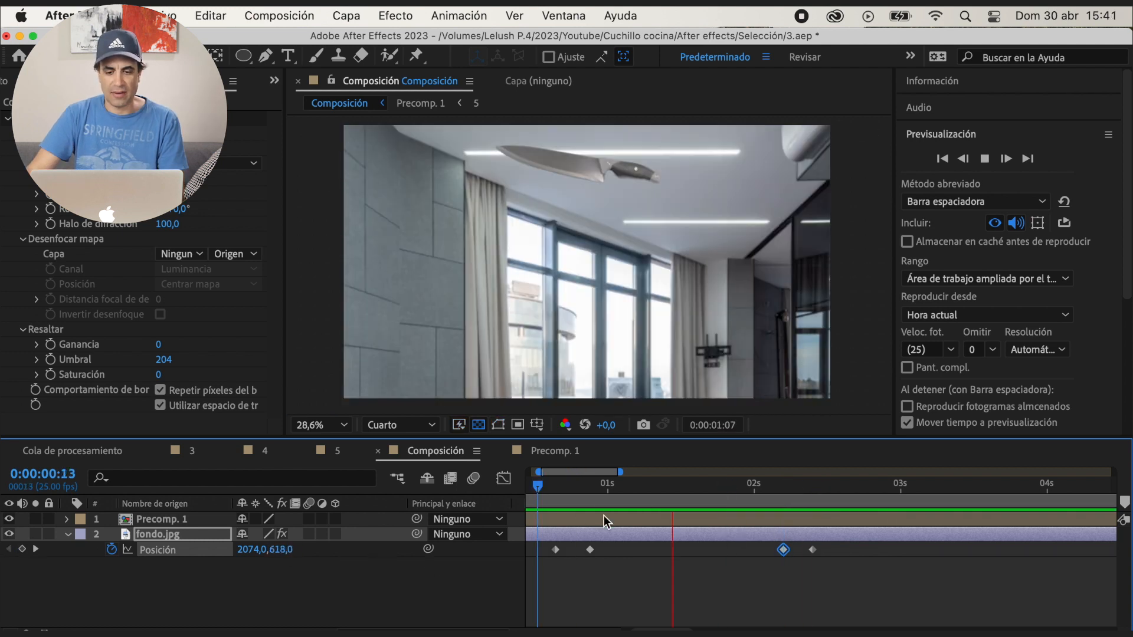
Paste copied position values onto the fondo.jpg keyframes at 0:00:00:22 and 0:00:02:10, and play the background movement
key(space)
drag(603, 493, 591, 522)
key(super+v)
drag(783, 494, 812, 495)
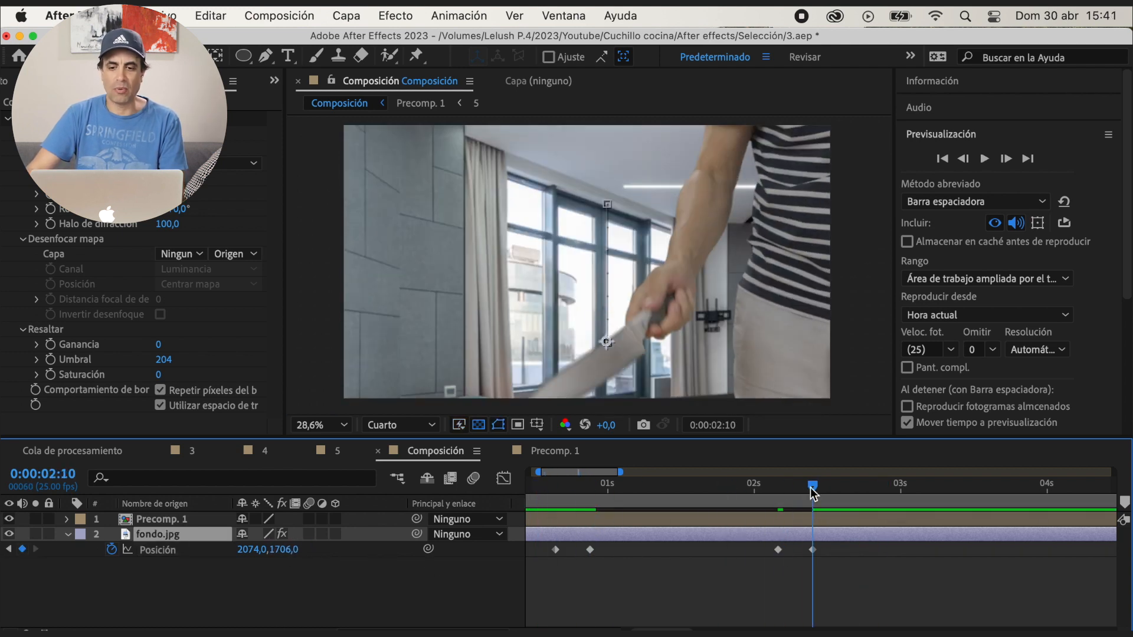
key(super+v)
key(space)
Move the last two position keyframes of fondo.jpg to 0:00:02:01 and 0:00:02:07, then save the project and preview it
drag(813, 550, 794, 557)
click(627, 488)
key(super+s)
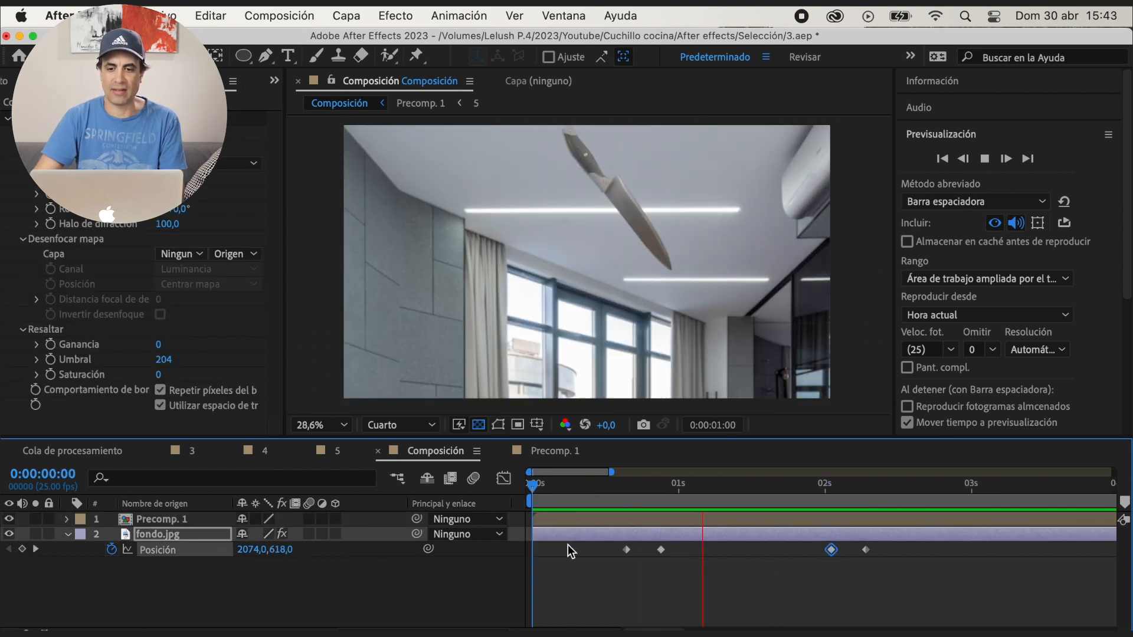
click(754, 488)
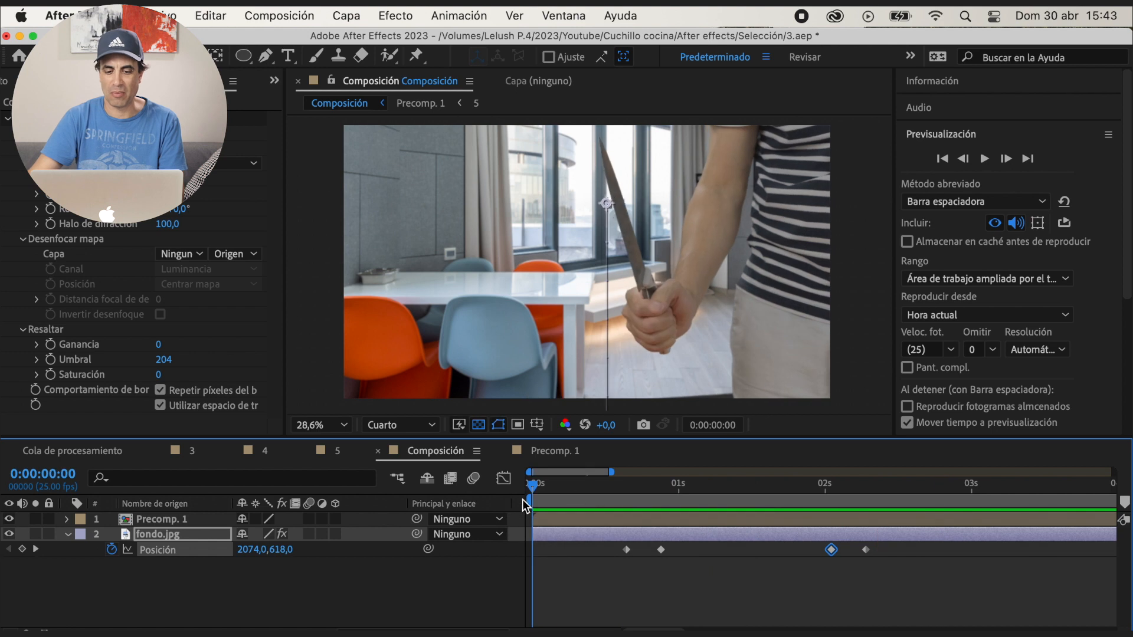
key(space)
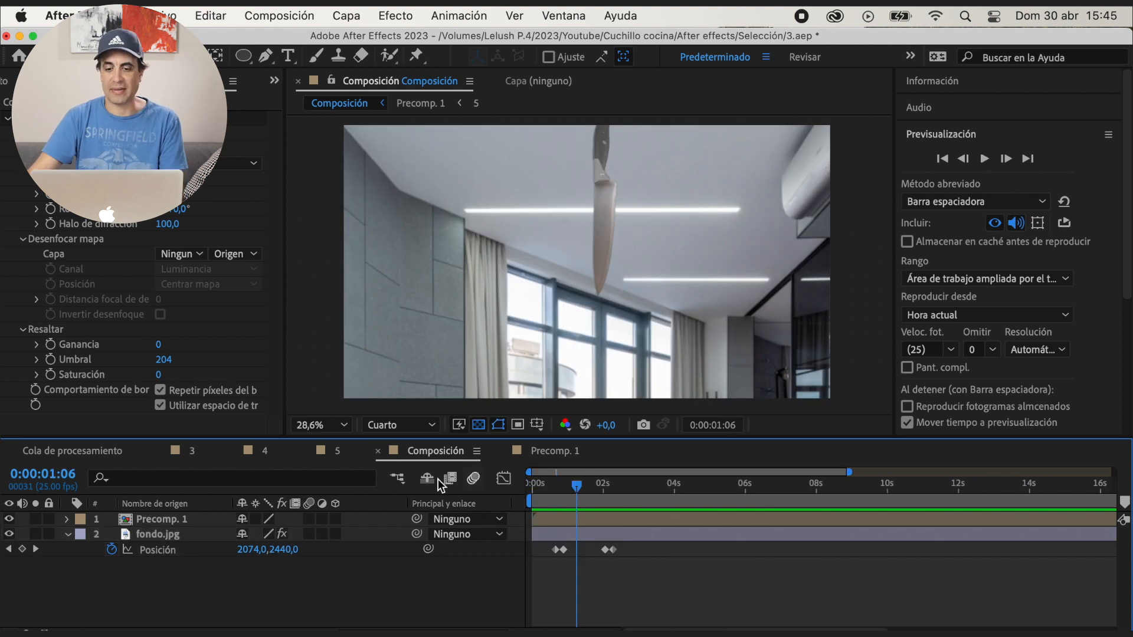
Open Precomp. 1, play the throw and examine the knife's first airborne frames up to 0:00:00:22
click(548, 449)
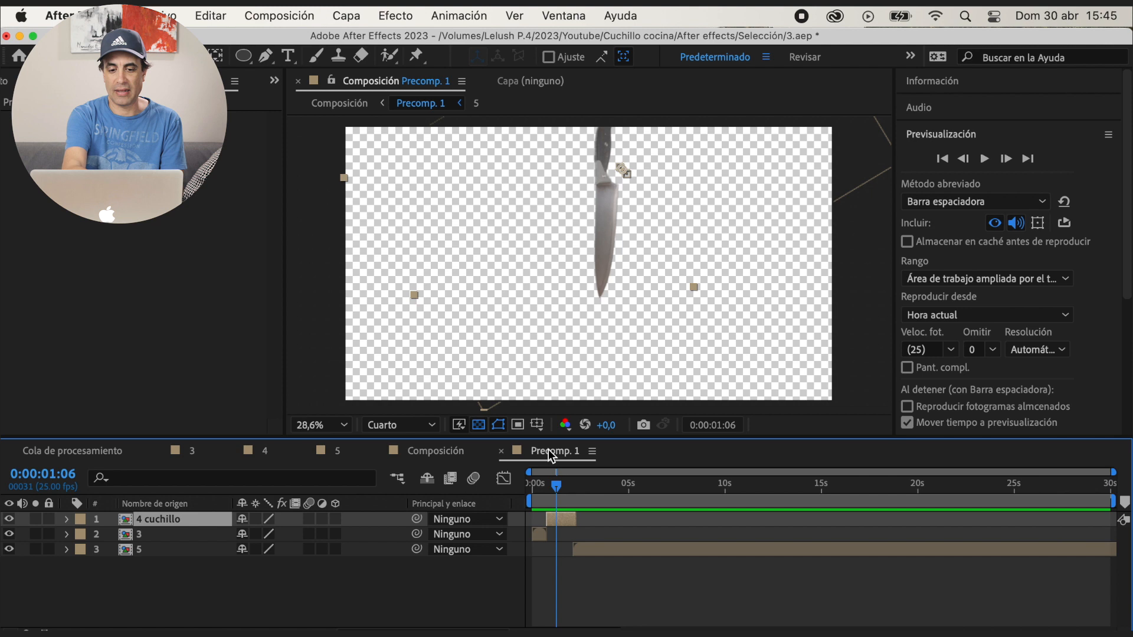
click(553, 486)
key(space)
mouse_move(553, 485)
mouse_down()
mouse_move(537, 496)
mouse_move(546, 491)
mouse_up()
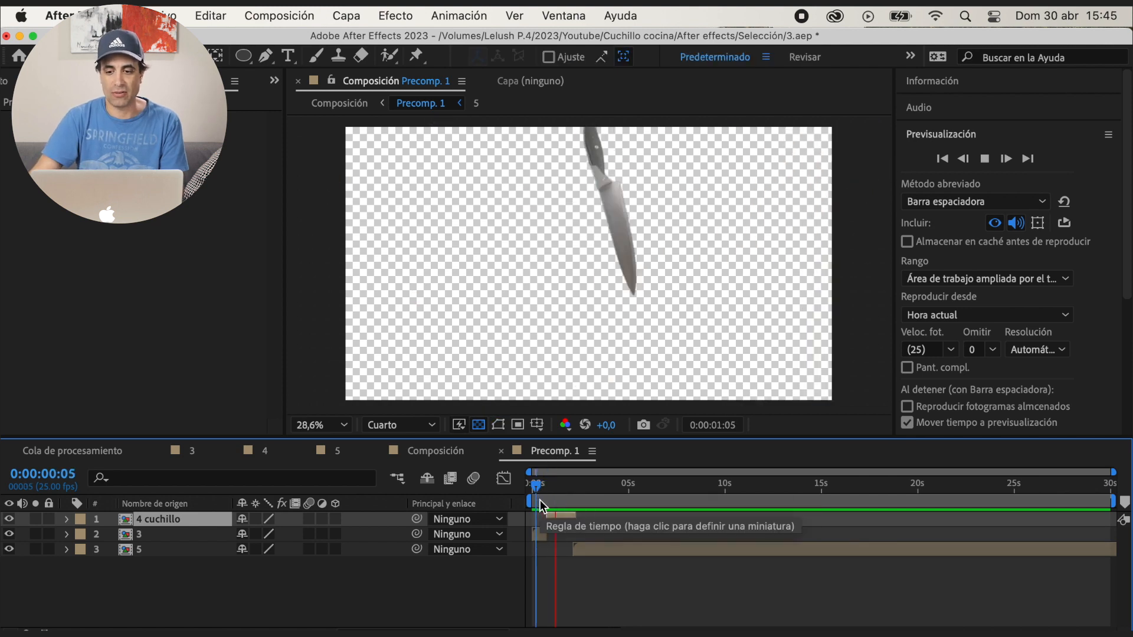
key(space)
click(967, 159)
click(1006, 159)
click(1006, 159)
click(1006, 159)
click(1006, 159)
click(1006, 158)
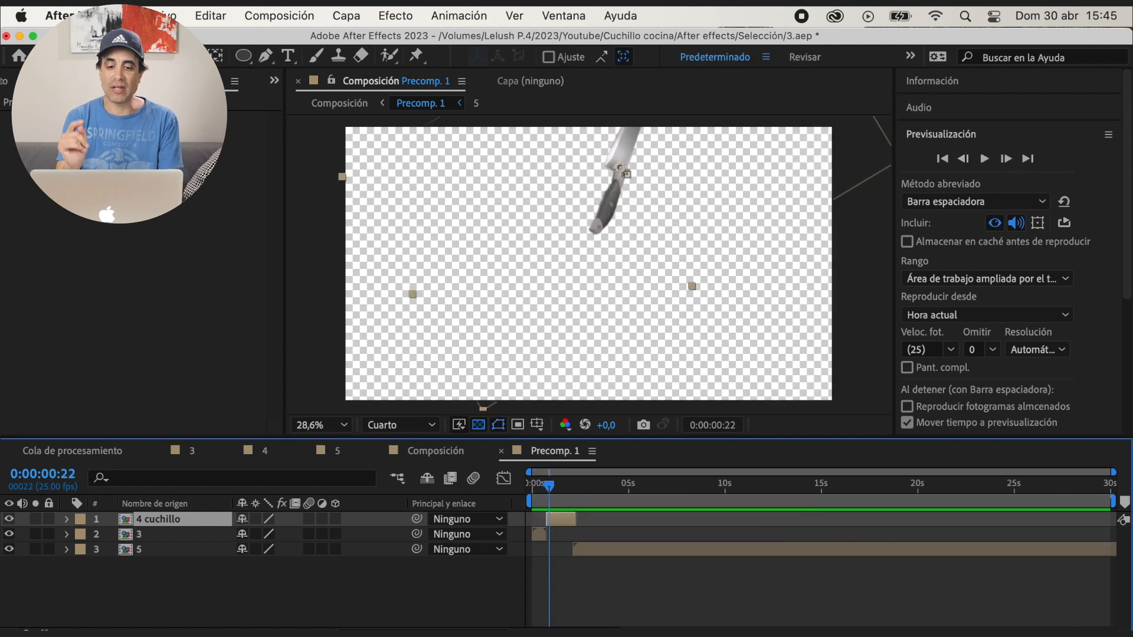
Add a position keyframe to 4 cuchillo at 0:00:01:11 that lowers the knife to about 2187.6, 584.6
drag(1113, 472, 703, 472)
drag(590, 486, 613, 484)
click(582, 500)
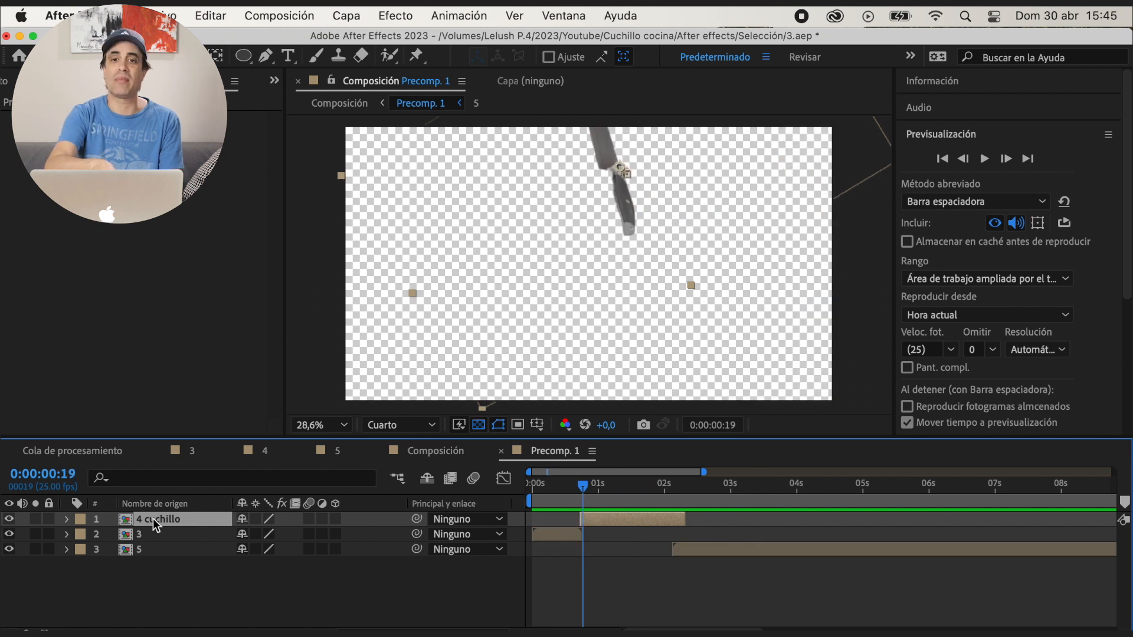
key(p)
key(space)
drag(285, 542, 509, 529)
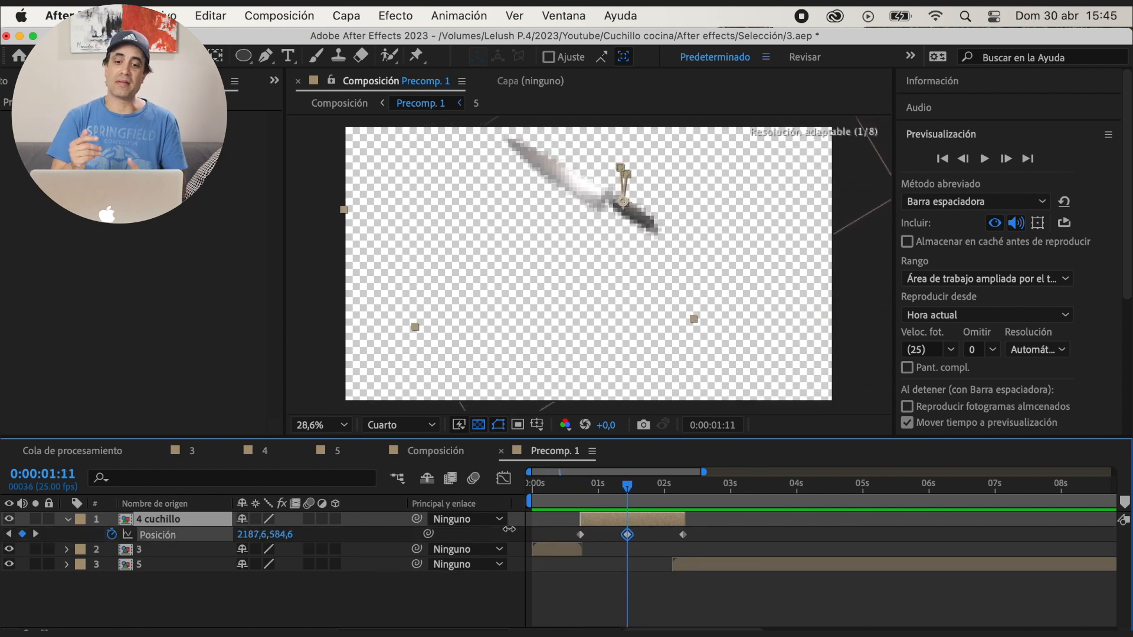
Play Precomp. 1 and Composición from the start to review the knife's flight with its lowered mid-air position
key(Home)
key(space)
click(446, 452)
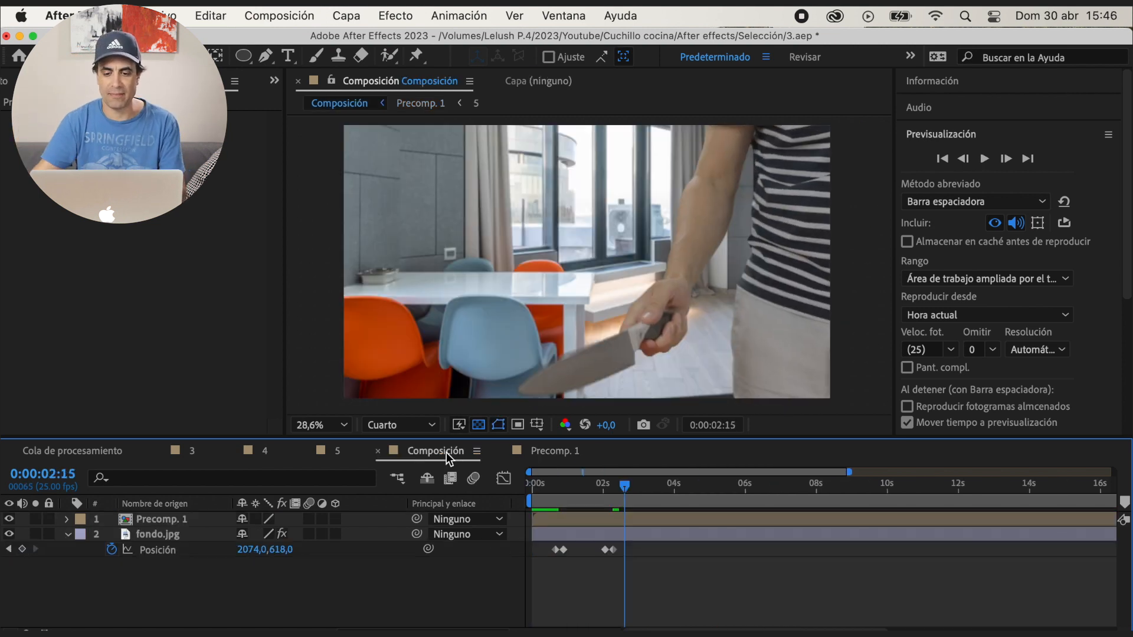
key(Home)
key(space)
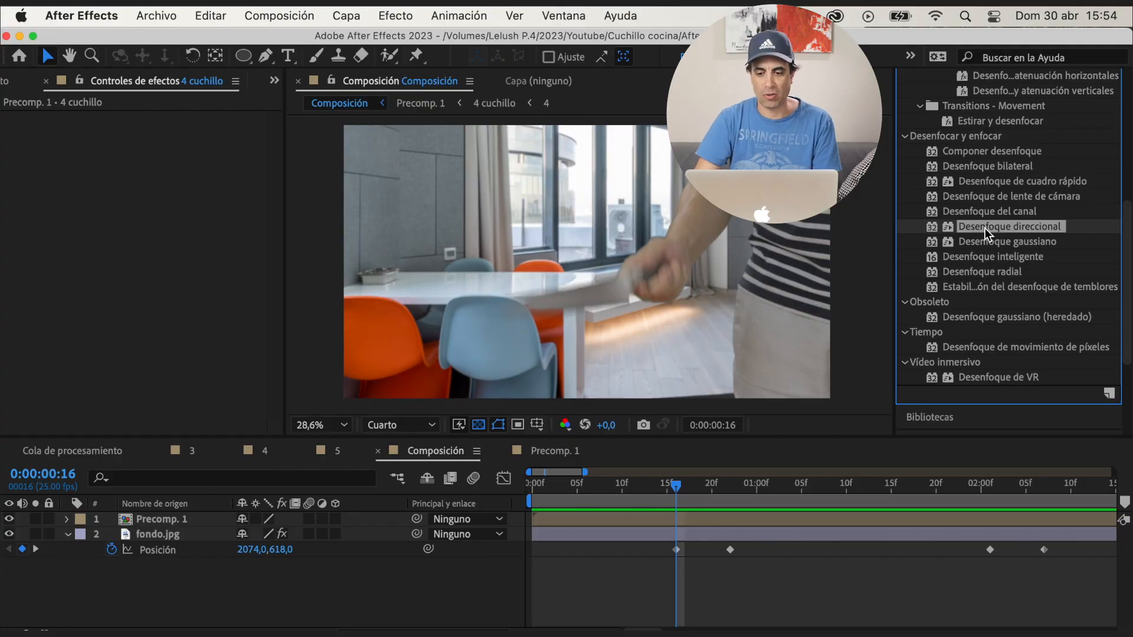
Apply Desenfoque direccional to fondo.jpg and keyframe its blur length at 0 on 0:00:00:16
drag(1003, 227, 269, 534)
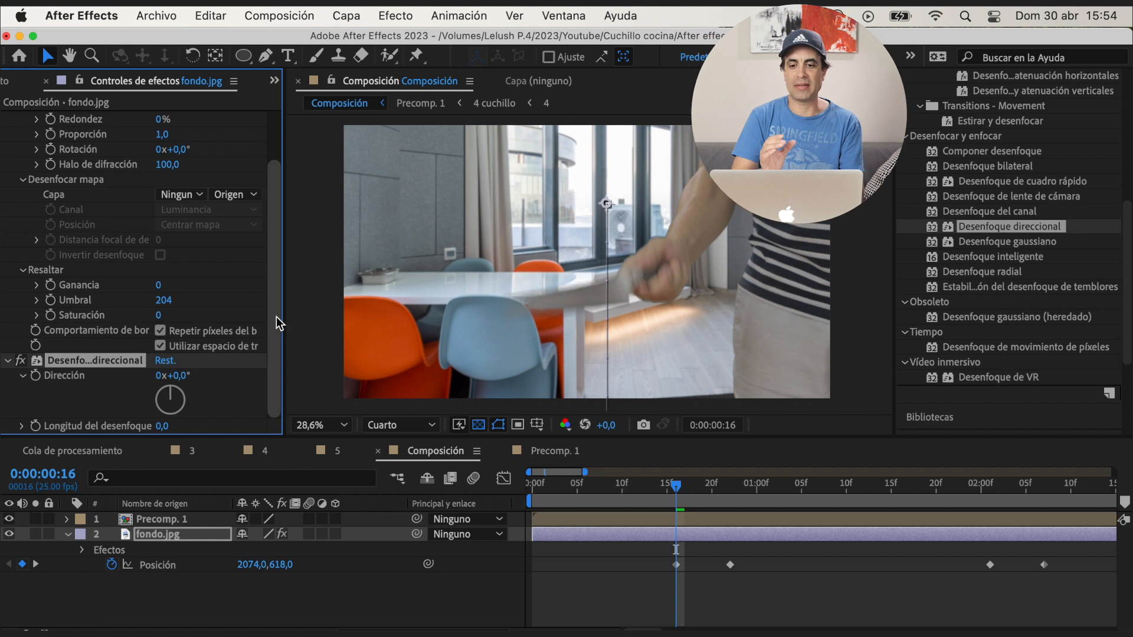
drag(676, 485, 731, 490)
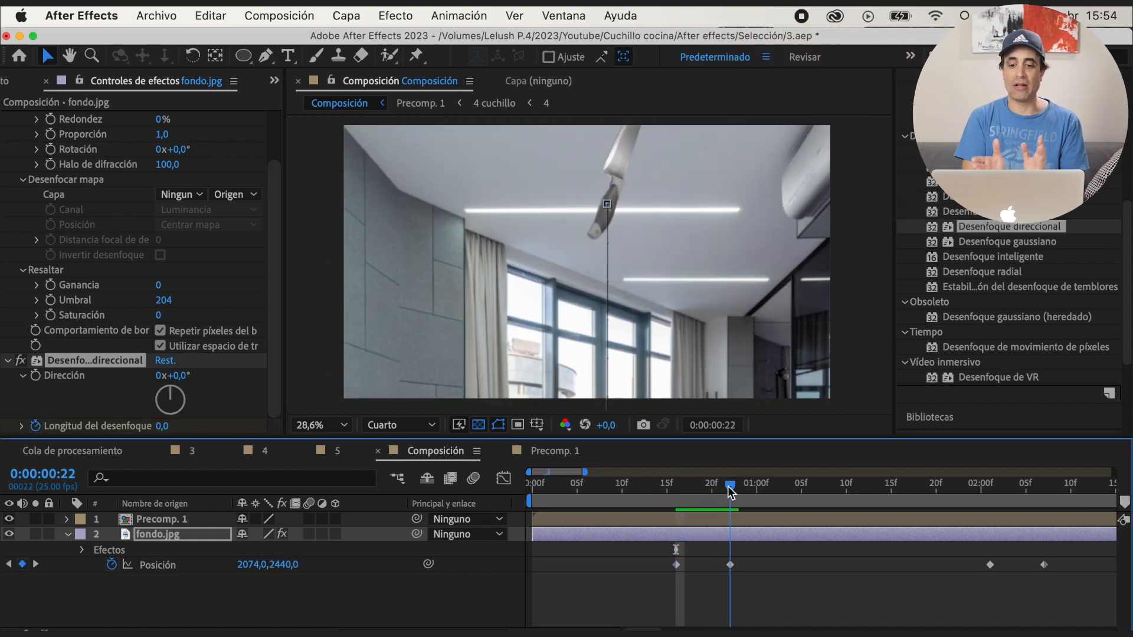
click(21, 426)
click(22, 404)
drag(274, 231, 288, 110)
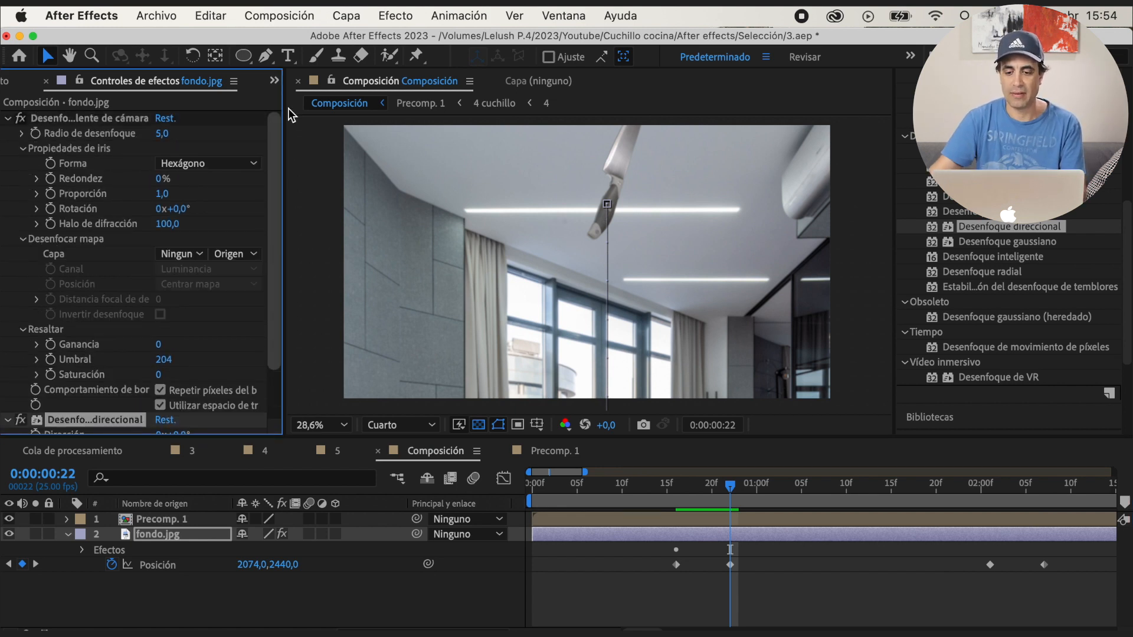
click(7, 118)
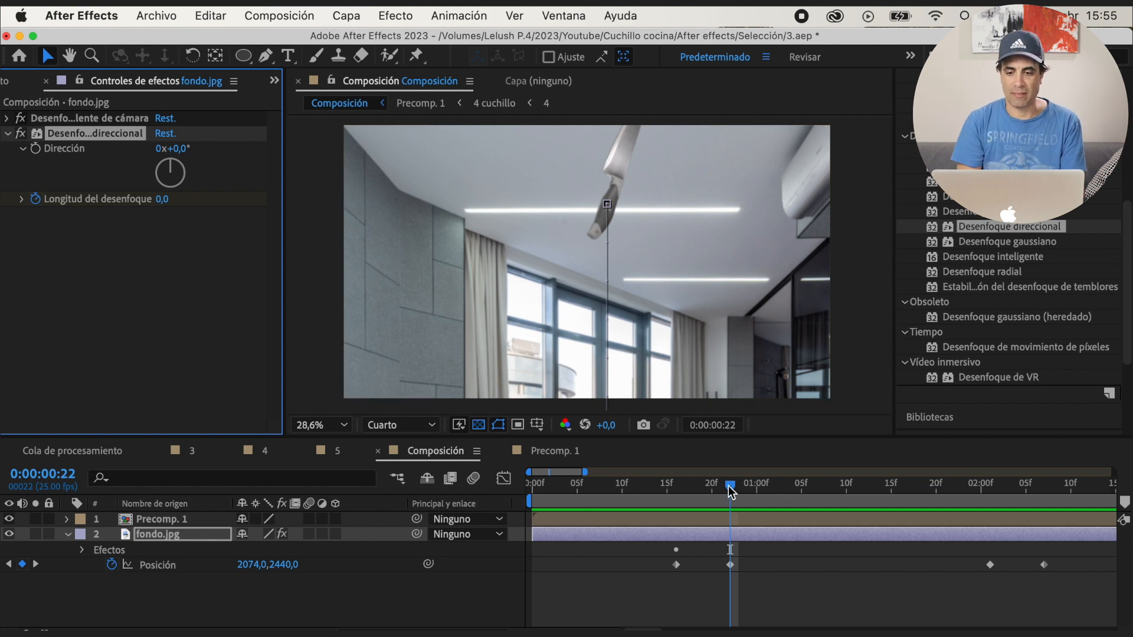
Keyframe fondo.jpg's directional blur length at 18.5 on 0:00:00:19, toggling the effect to compare the result
drag(731, 485, 702, 485)
drag(160, 200, 206, 202)
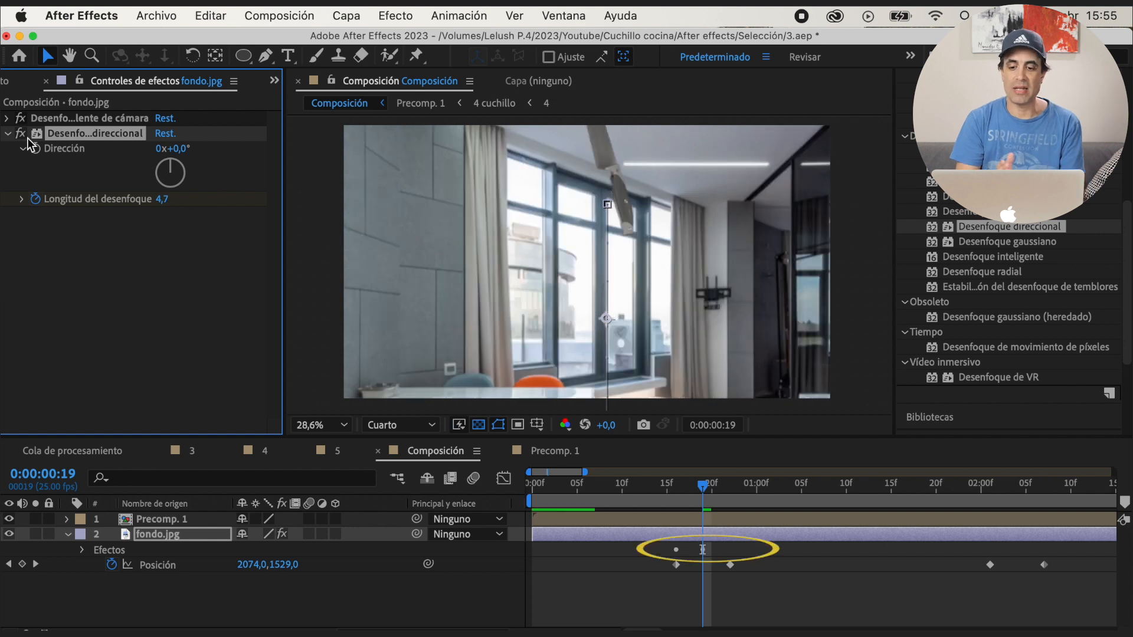
click(162, 199)
text(9)
key(Return)
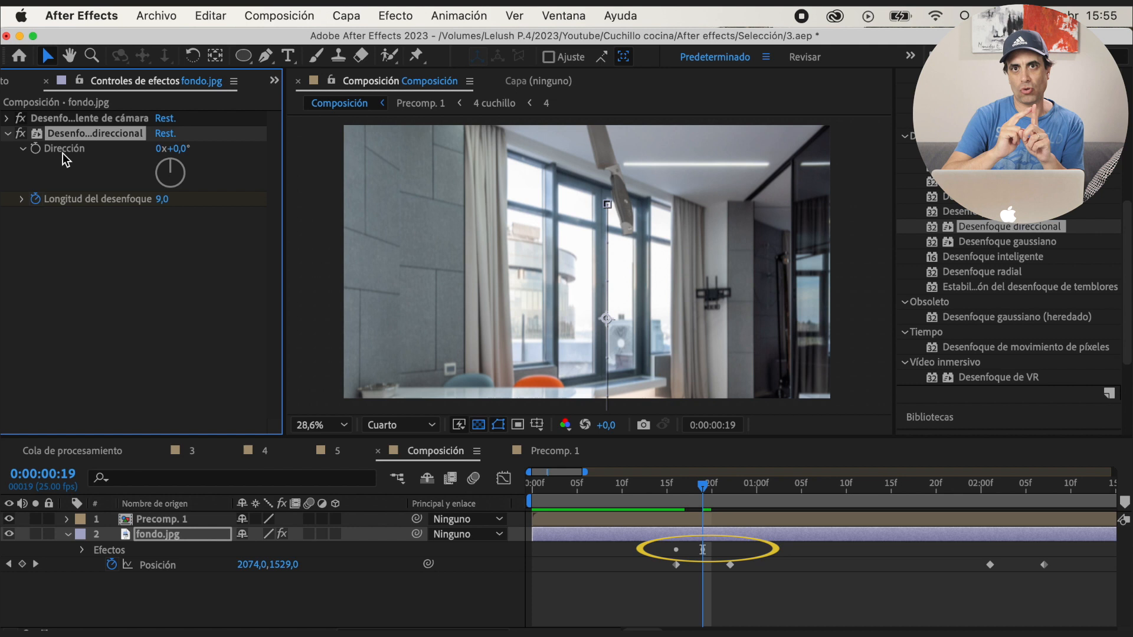
drag(186, 202, 212, 202)
click(21, 134)
click(21, 134)
drag(161, 202, 171, 207)
click(21, 134)
click(21, 134)
Keyframe fondo.jpg's directional blur length at 0 on 0:00:00:22 and preview the upward background movement
drag(703, 485, 730, 485)
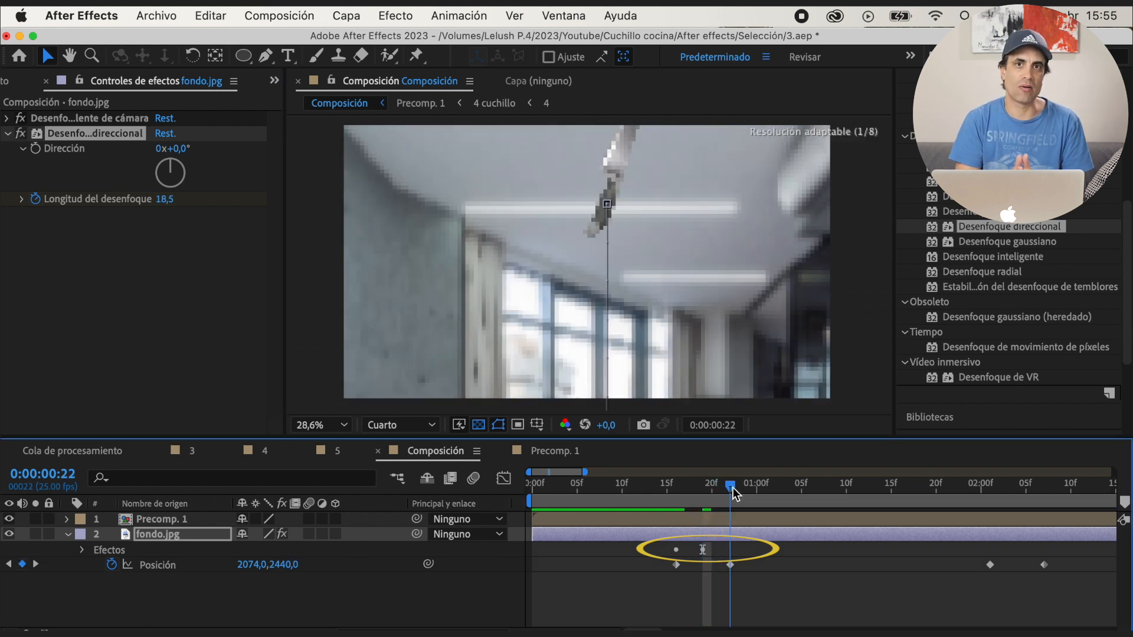
click(171, 201)
text(0)
key(Return)
click(667, 487)
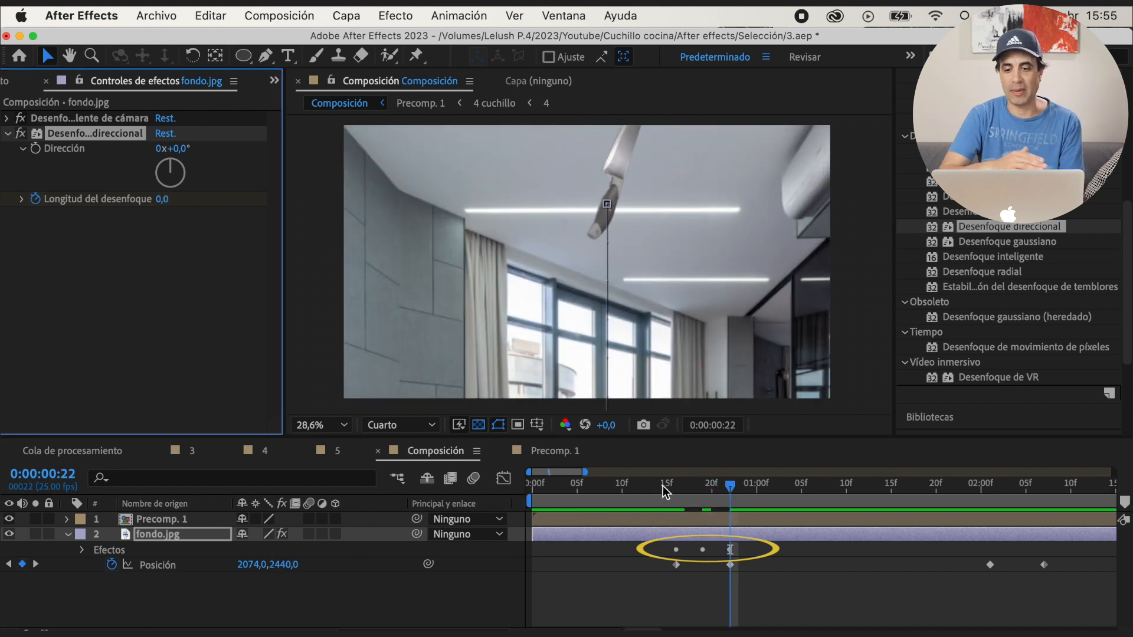
key(space)
click(640, 488)
key(space)
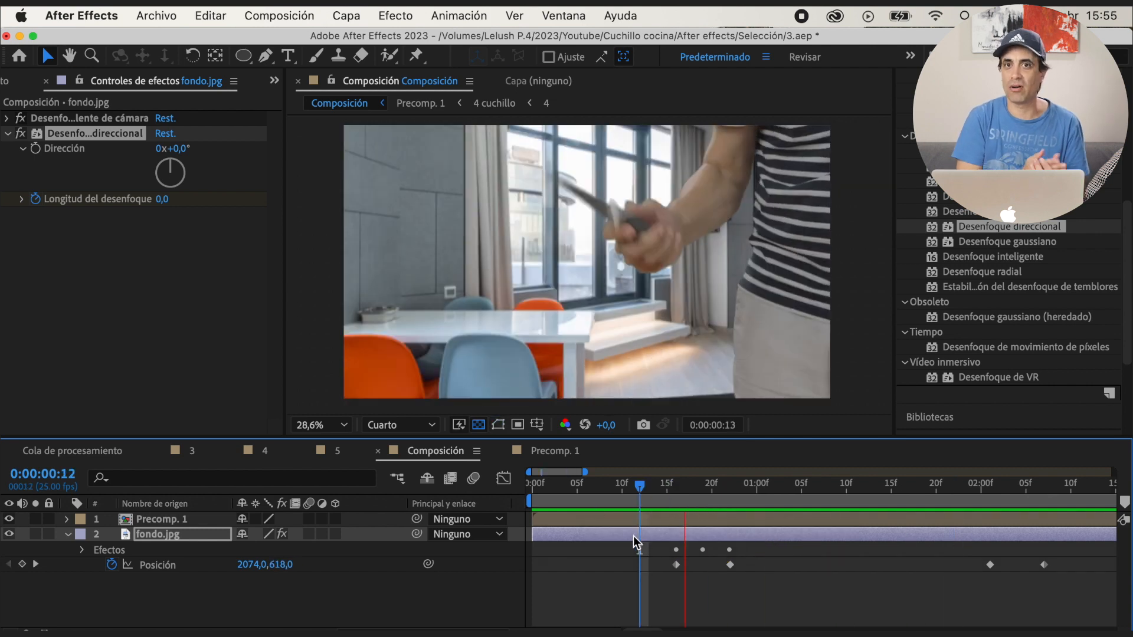
key(space)
Keyframe the directional blur length at 0 on 0:00:02:01, 50 on 0:00:02:04 and 0 on 0:00:02:07, and preview the descent
drag(721, 486, 560, 491)
click(161, 200)
key(Return)
click(23, 565)
click(22, 565)
click(162, 199)
text(50)
key(Return)
key(space)
key(space)
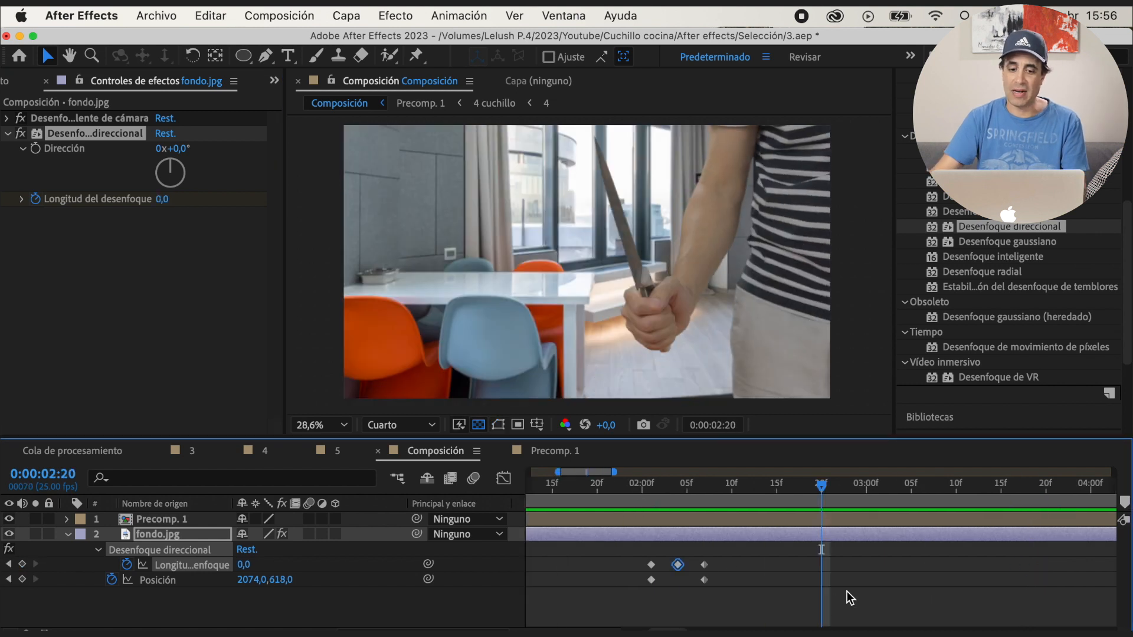
drag(823, 491, 542, 491)
key(space)
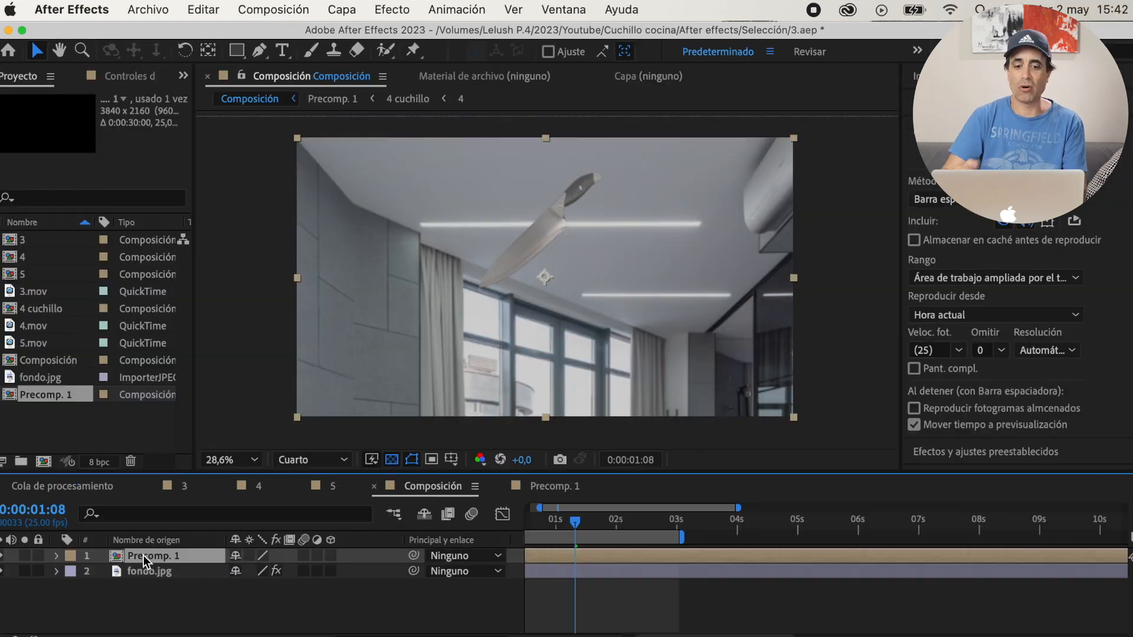
Precompose the Precomp. 1 and fondo.jpg layers of Composición together
right_click(145, 555)
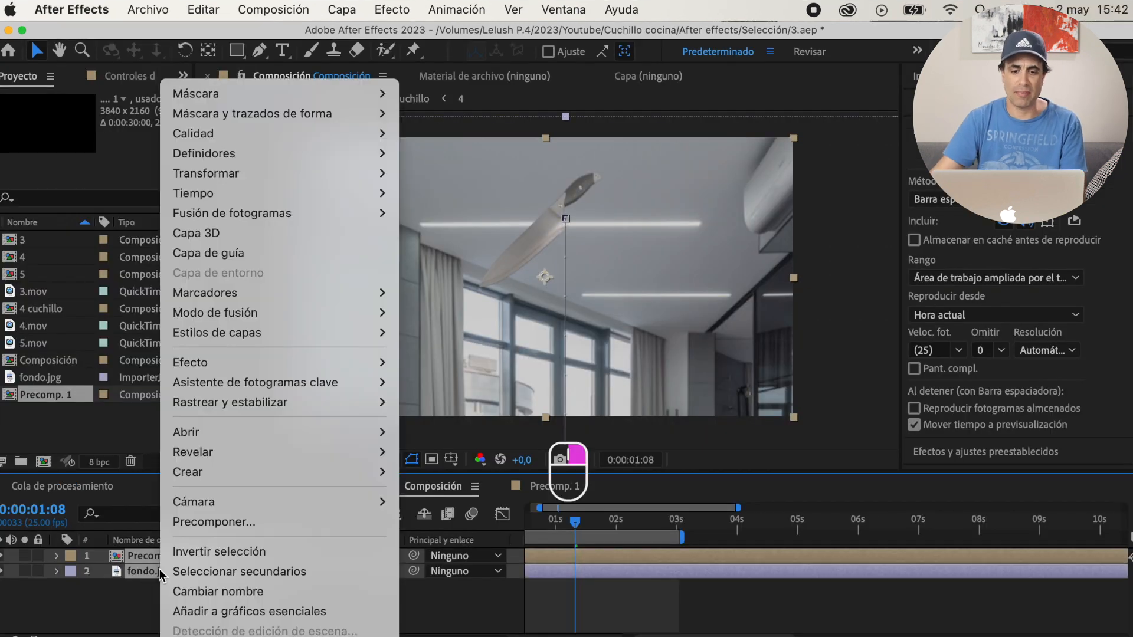
click(218, 527)
key(Return)
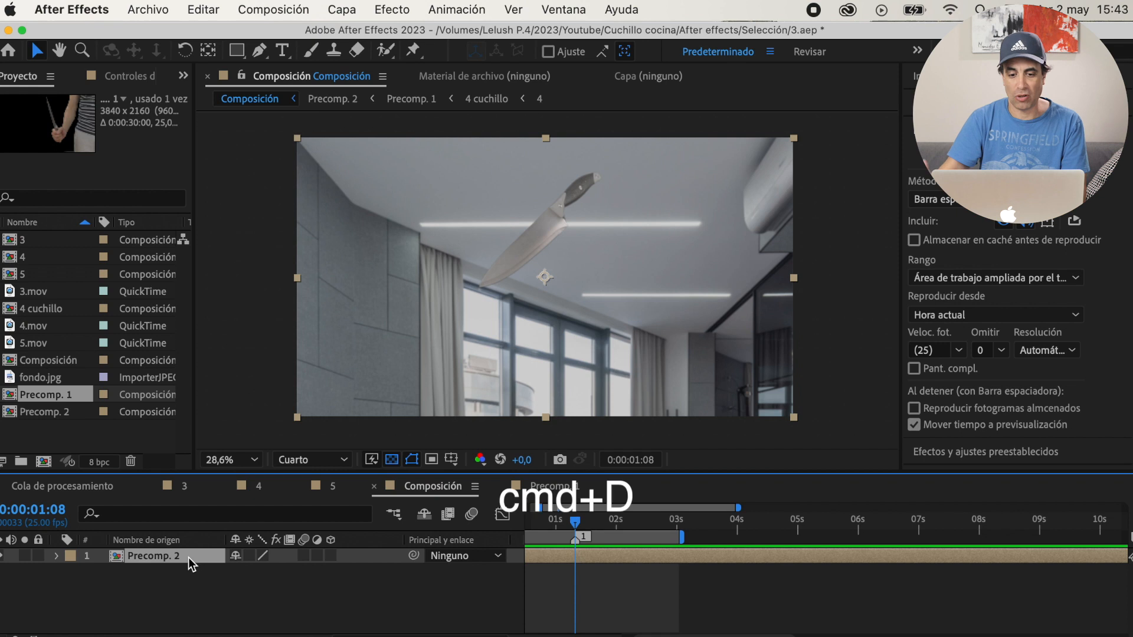
Duplicate Precomp. 2, freeze the copy's frame at 0:00:01:08 and trim its end to about 0:00:02:01
key(super+d)
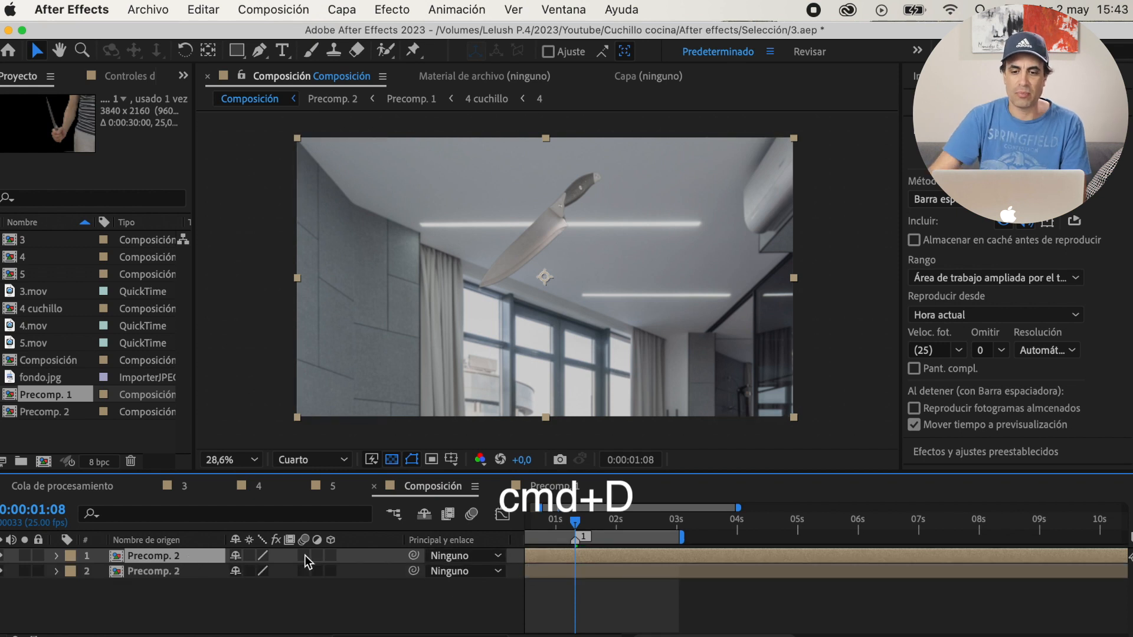
right_click(186, 560)
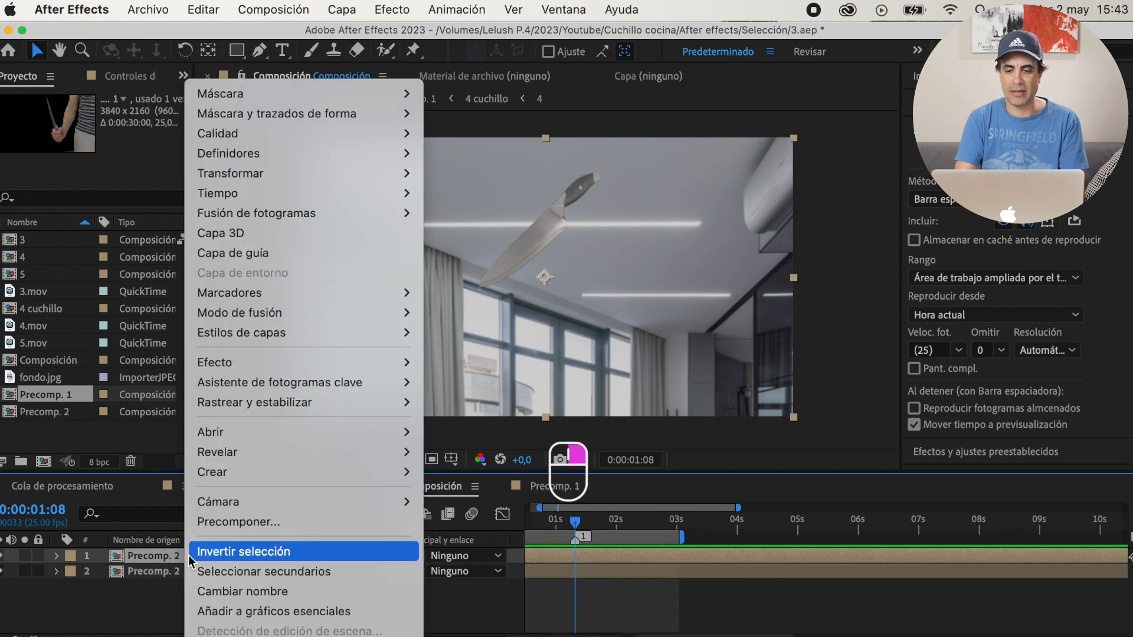
mouse_move(367, 193)
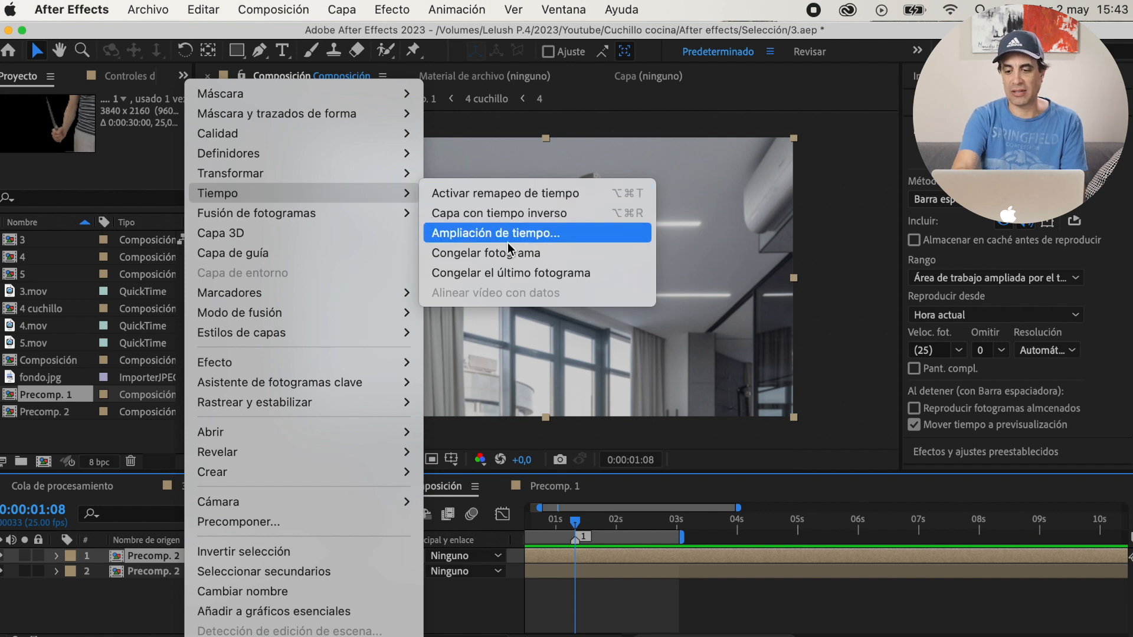
click(502, 253)
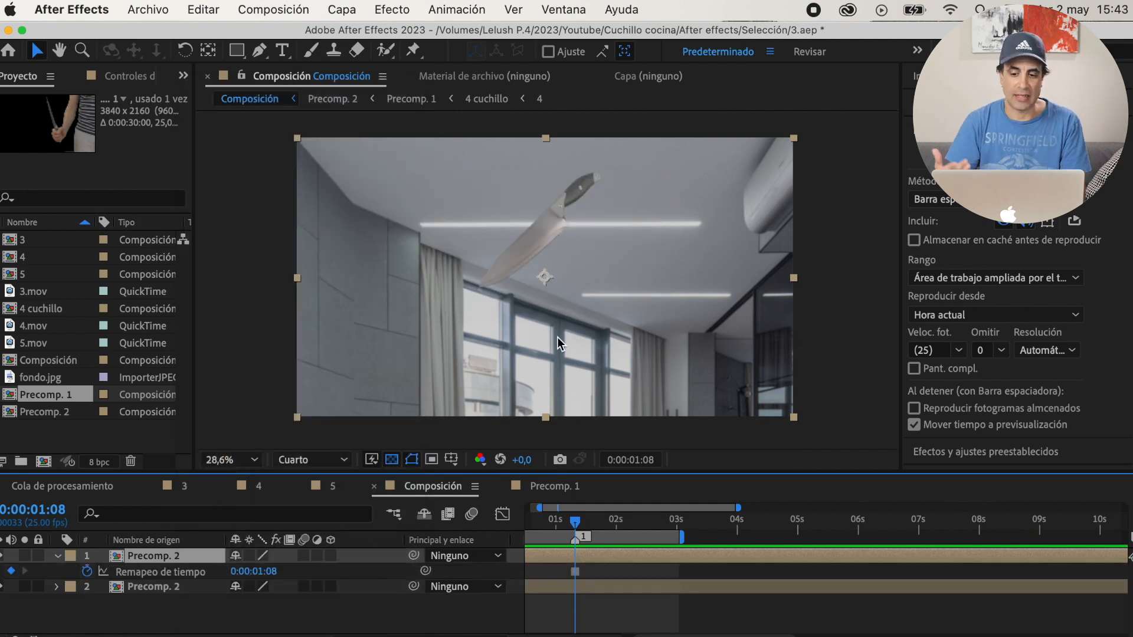
drag(1121, 560, 650, 568)
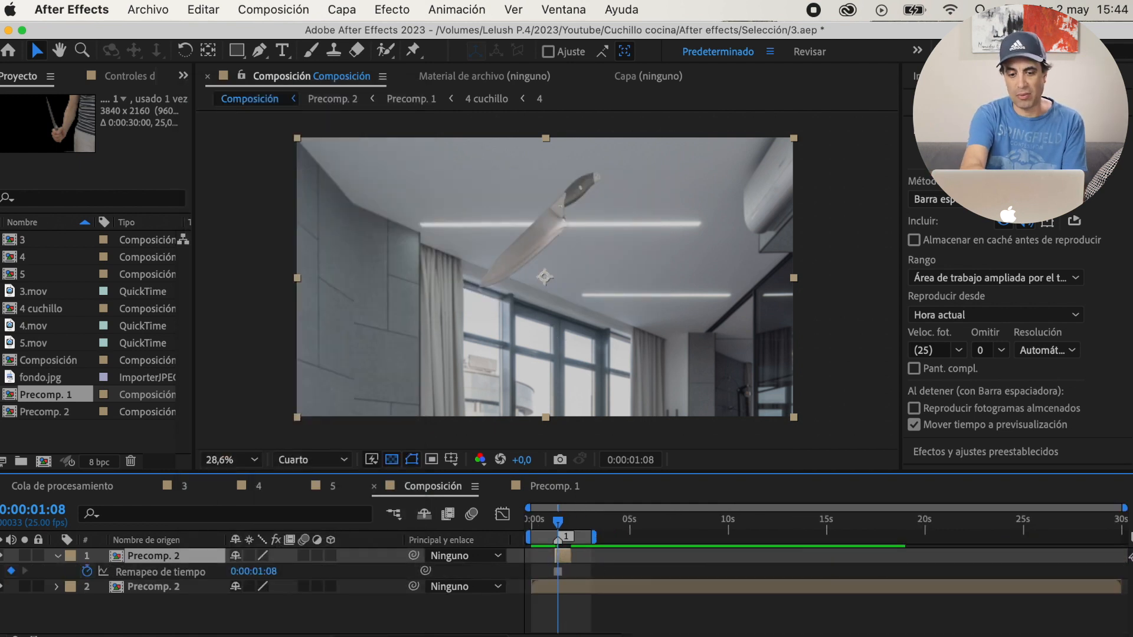
drag(1125, 507, 613, 508)
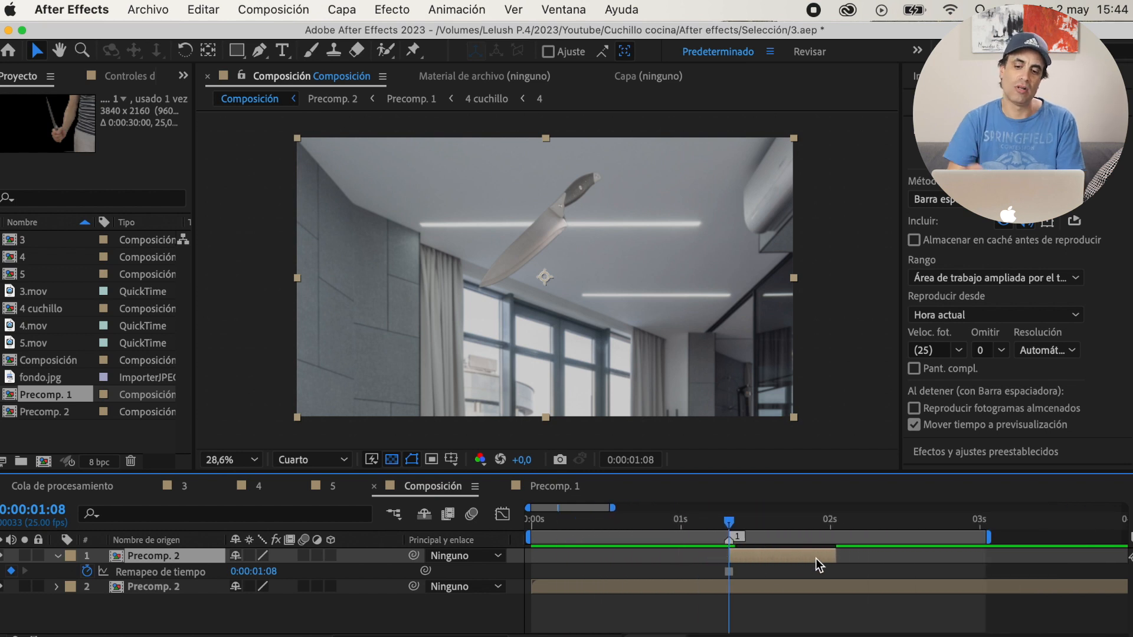
Split the unfrozen Precomp. 2 layer at 0:00:01:08 and move its second part to follow the frozen clip
click(185, 587)
key(super+shift+d)
drag(761, 592, 848, 592)
Shift the second part of the split Precomp. 2 layer slightly forward in time and play the composition from the start
drag(729, 522, 708, 522)
key(space)
key(space)
drag(850, 523, 830, 523)
click(1048, 153)
drag(852, 592, 867, 592)
key(Home)
key(space)
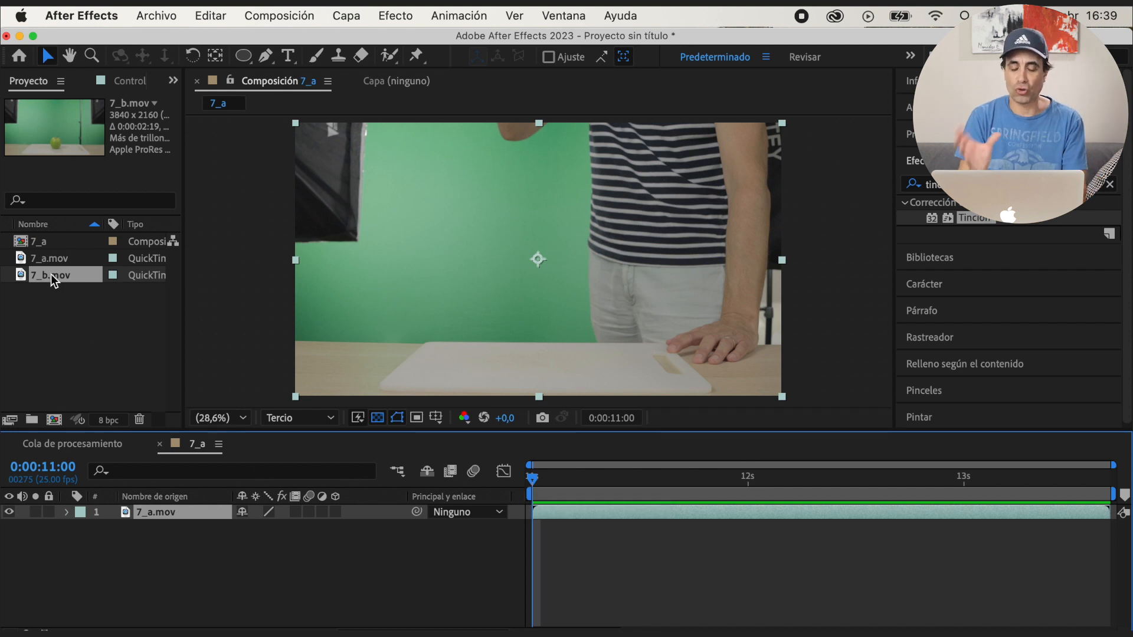
Place 7_b.mov beneath 7_a.mov in composition 7_a and set 7_a.mov's opacity to 50%
drag(51, 274, 135, 531)
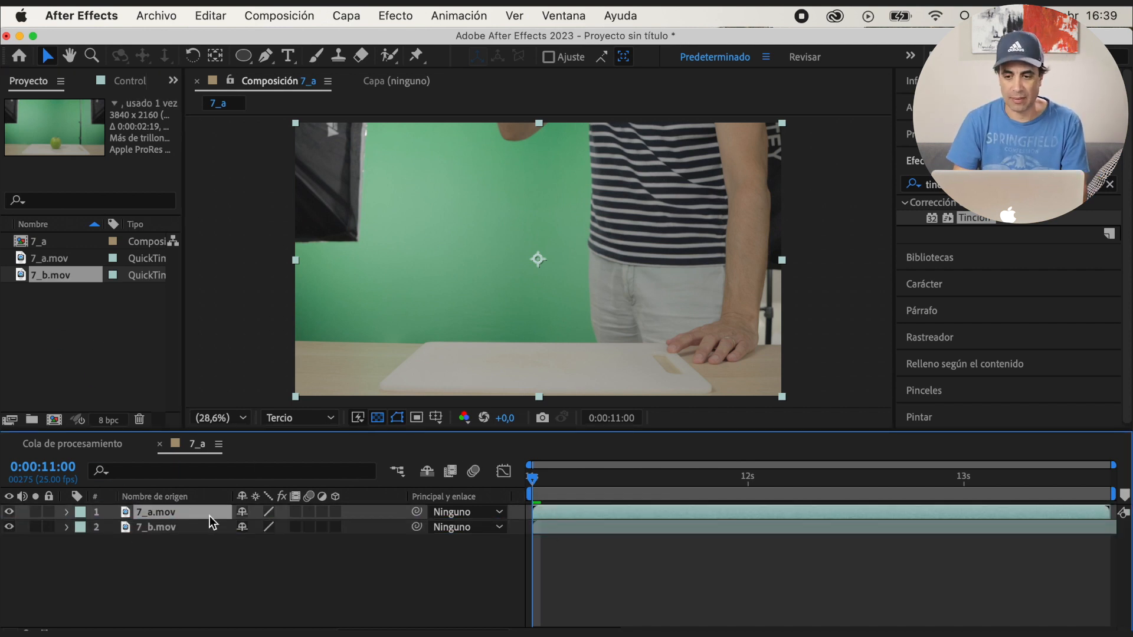
key(t)
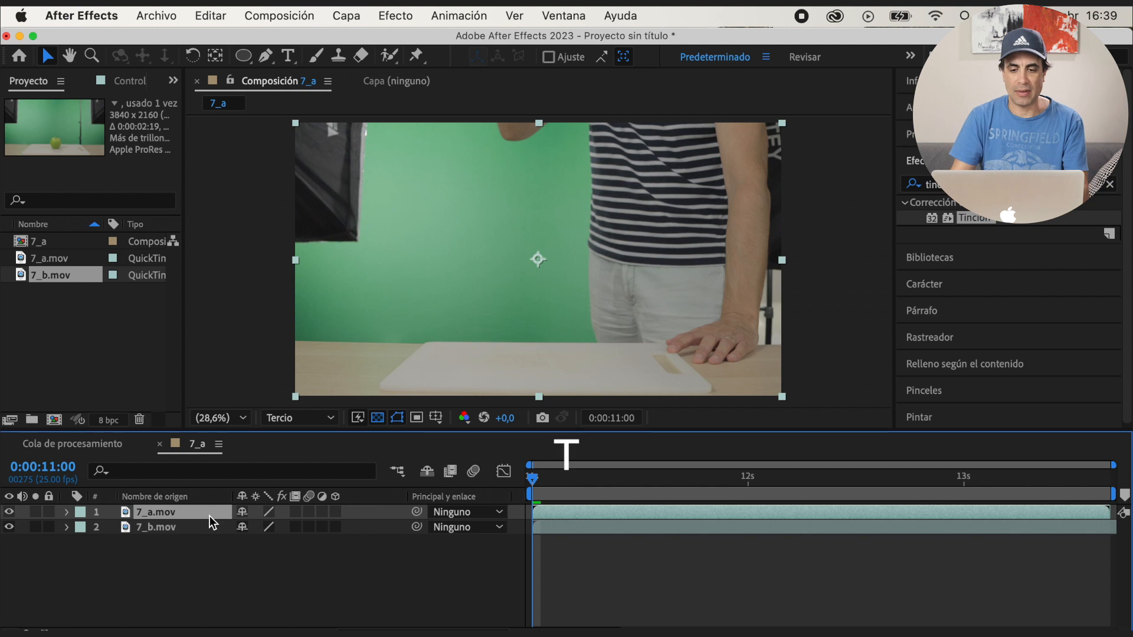
click(251, 528)
text(50)
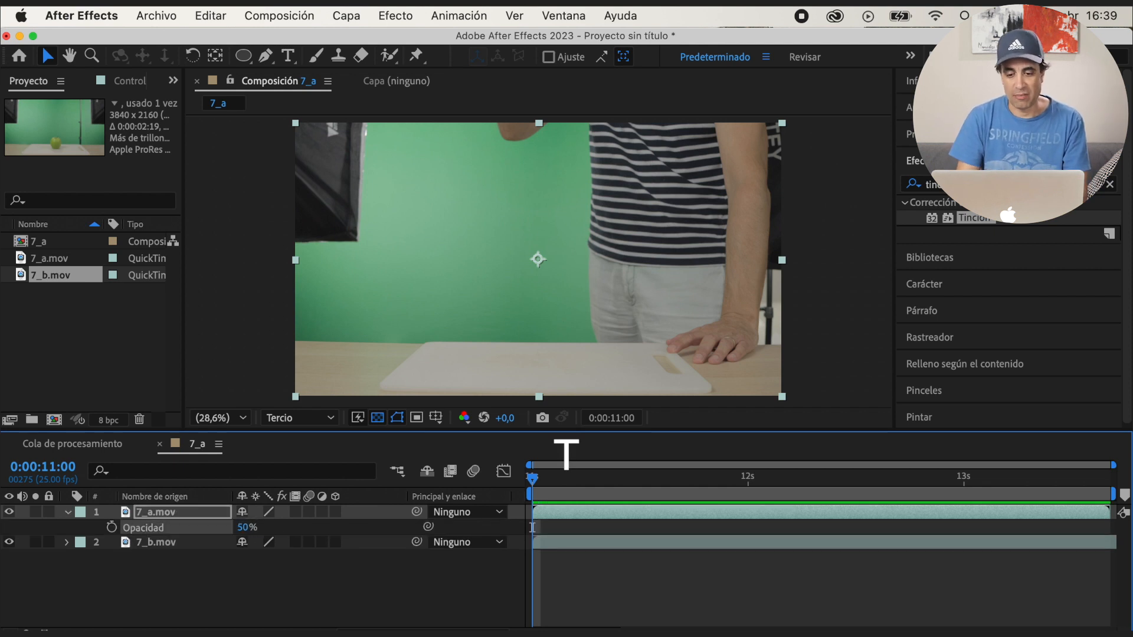
key(Return)
Step through the superimposed clips and play from 0:00:11:00 to compare the knife stroke with the apple
click(558, 486)
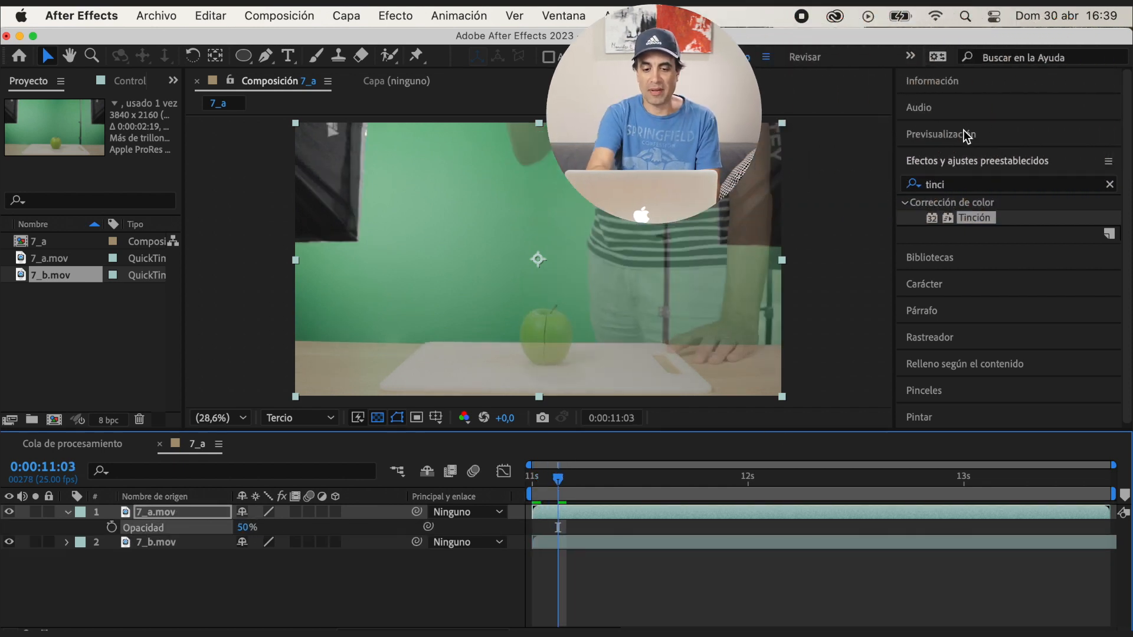
click(963, 134)
click(1006, 160)
click(1006, 160)
click(1006, 160)
click(1007, 160)
click(1006, 160)
click(1006, 160)
click(1007, 160)
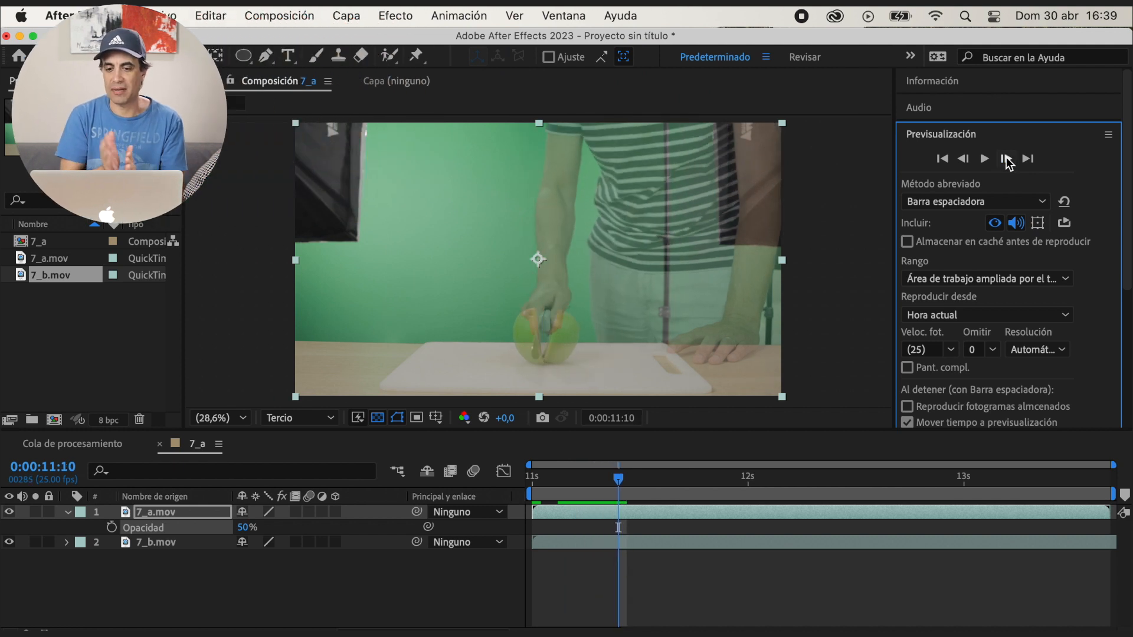
click(1006, 158)
click(1006, 159)
click(1007, 158)
click(532, 481)
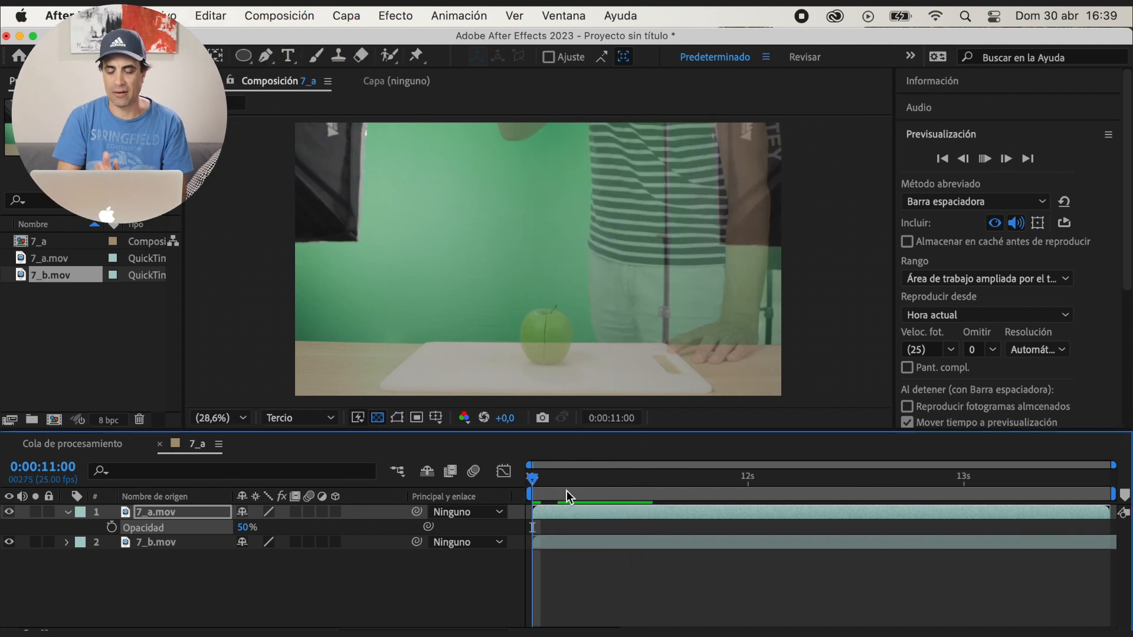
key(space)
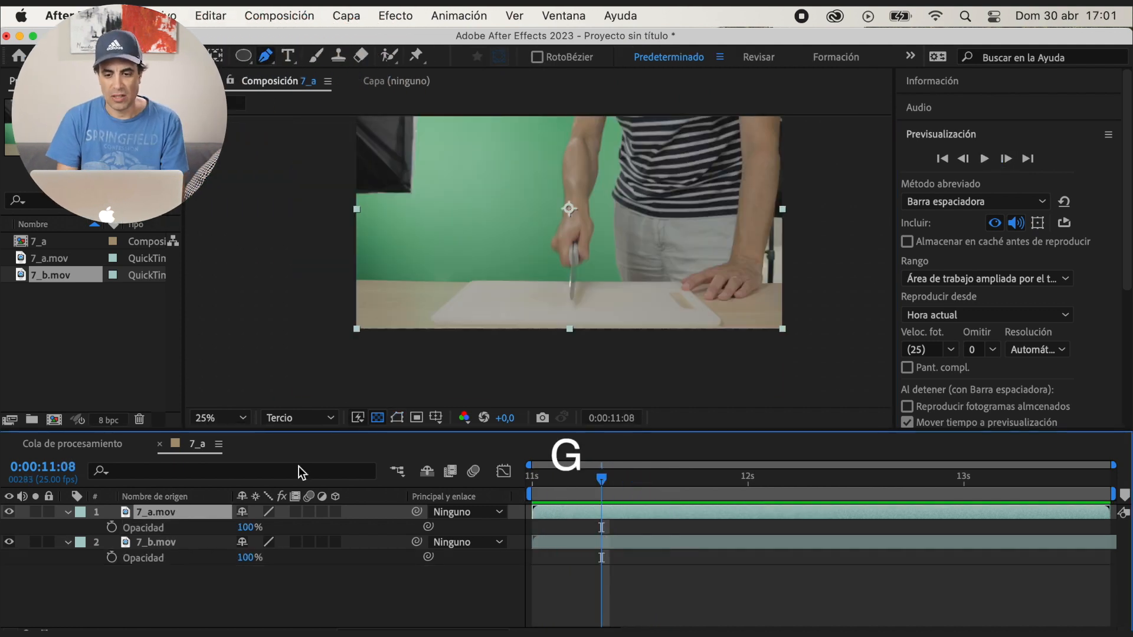
Draw a closed Pen mask on 7_a.mov at 0:00:11:08, tracing the hand and knife blade and extending beyond the frame's lower right corner
scroll(595, 296, up, 1)
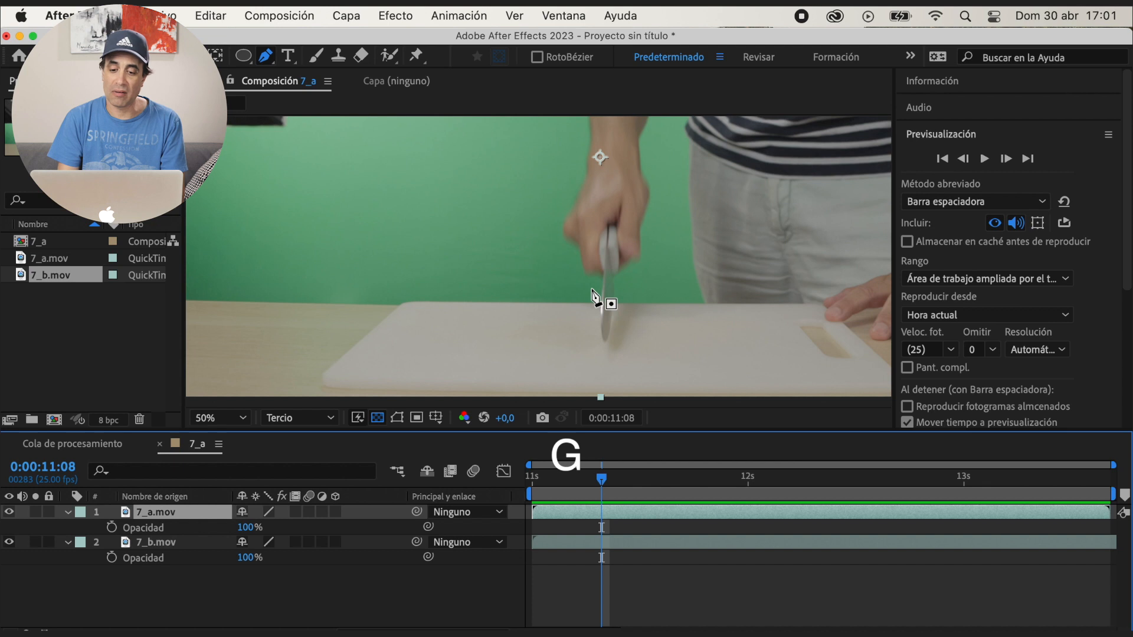
click(545, 219)
click(571, 262)
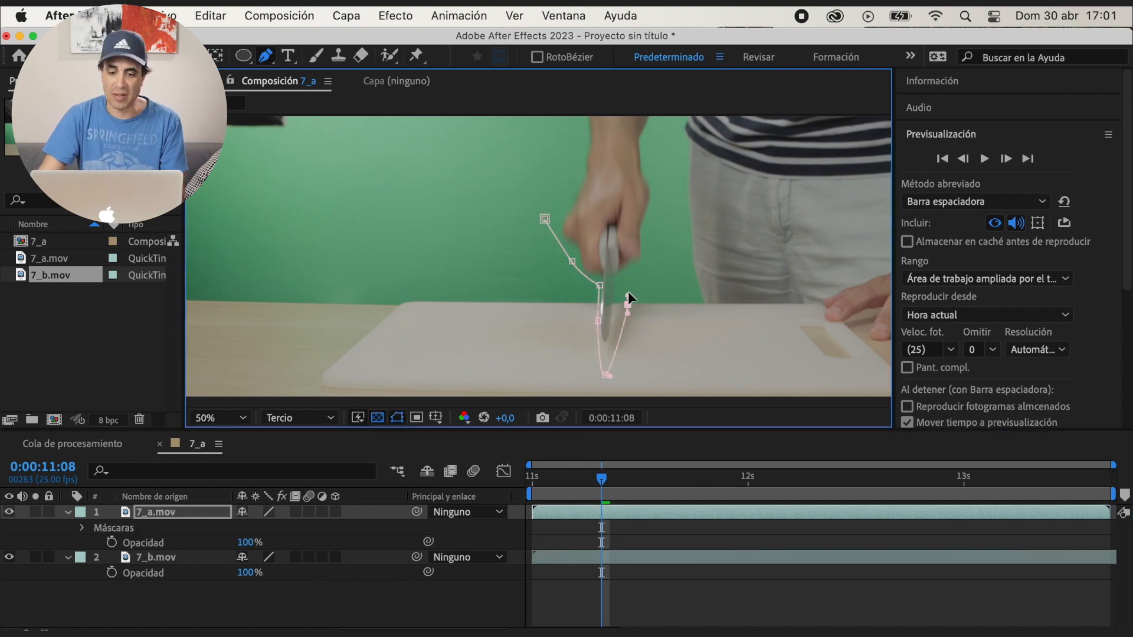
key(comma)
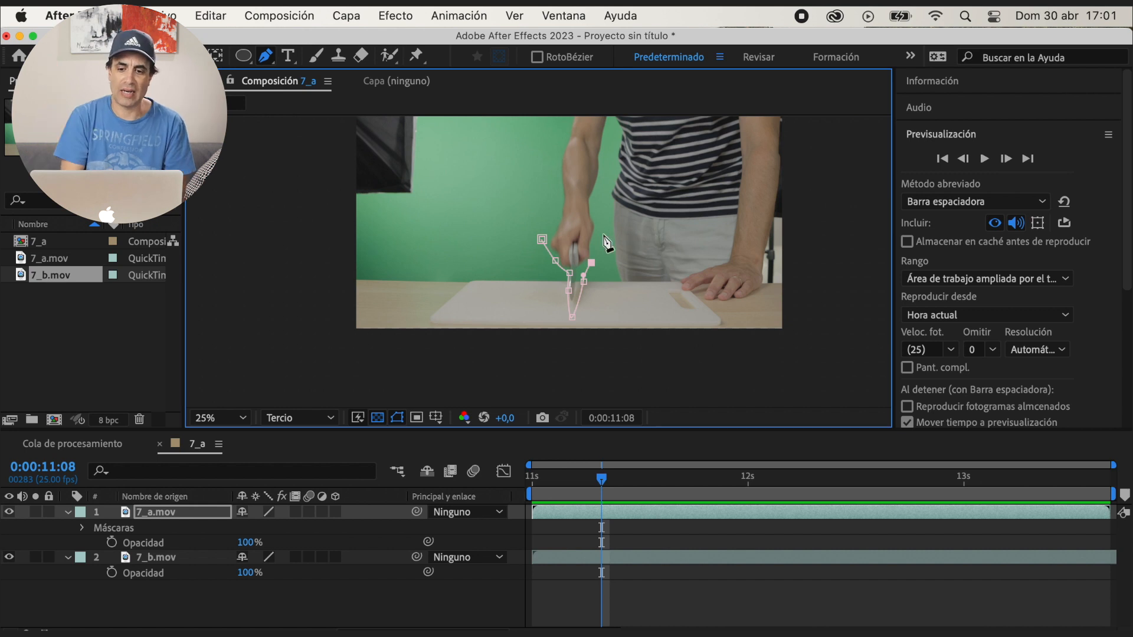
drag(603, 236, 589, 212)
drag(554, 187, 543, 204)
click(542, 239)
click(398, 418)
click(398, 418)
drag(603, 236, 827, 272)
drag(591, 263, 655, 286)
drag(828, 272, 815, 370)
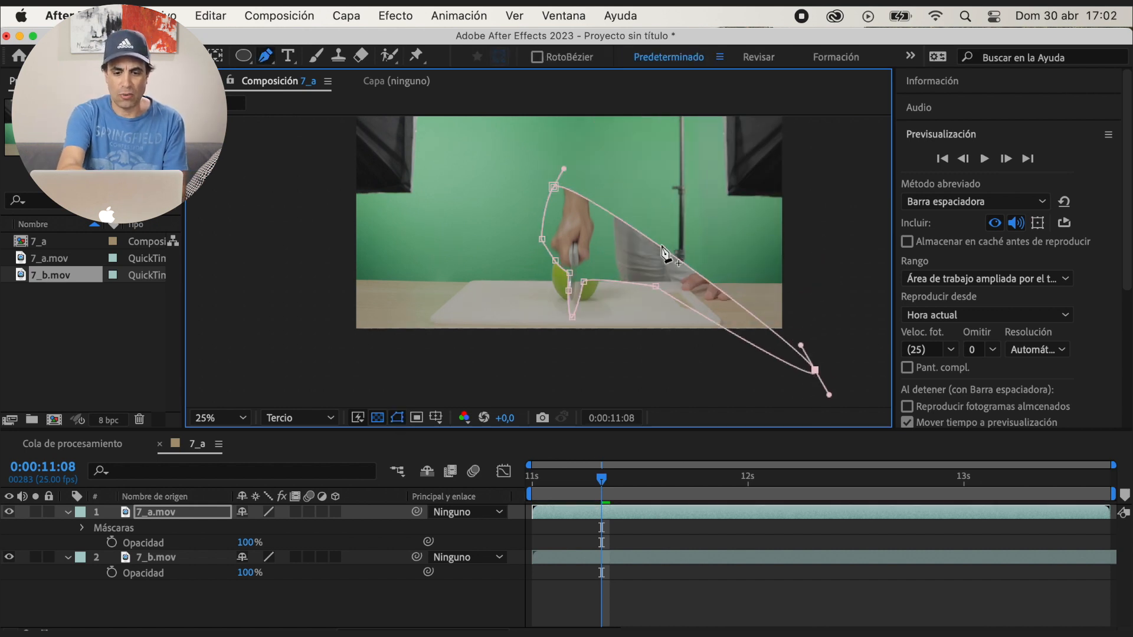
Spread the mask's outer points toward the frame's upper corners so it encloses the arm and torso
drag(662, 247, 662, 298)
drag(662, 298, 791, 120)
drag(554, 238, 438, 128)
drag(655, 337, 622, 331)
Refine the mask points beside the hand and apple at 0:00:11:08 and check the neighbouring frames
key(period)
drag(631, 406, 618, 279)
key(v)
drag(559, 237, 566, 238)
drag(552, 213, 560, 209)
click(964, 160)
click(1007, 159)
click(1006, 158)
click(964, 159)
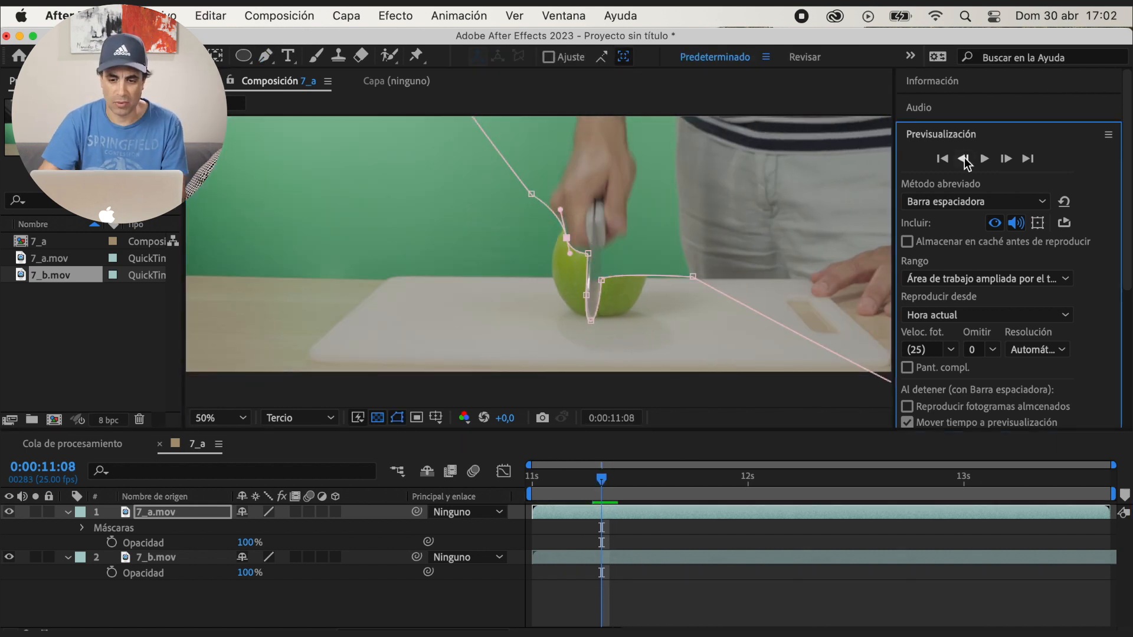
Keyframe Máscara 1's path at 0:00:11:08 and reshape it around the hand and blade at 0:00:11:09
click(83, 528)
click(98, 542)
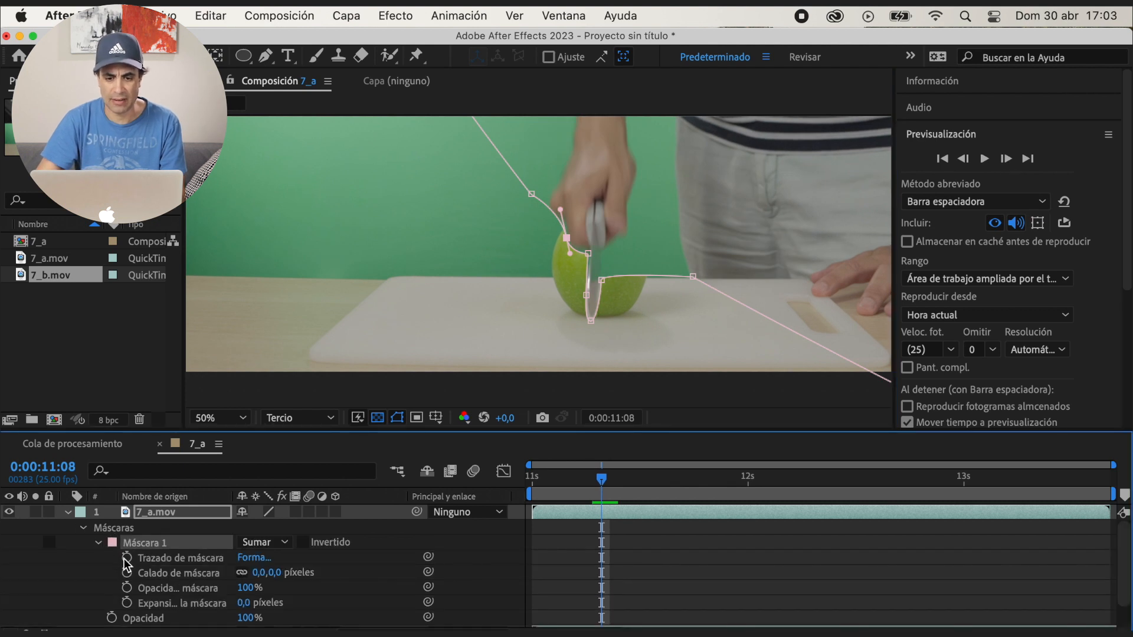
click(1004, 159)
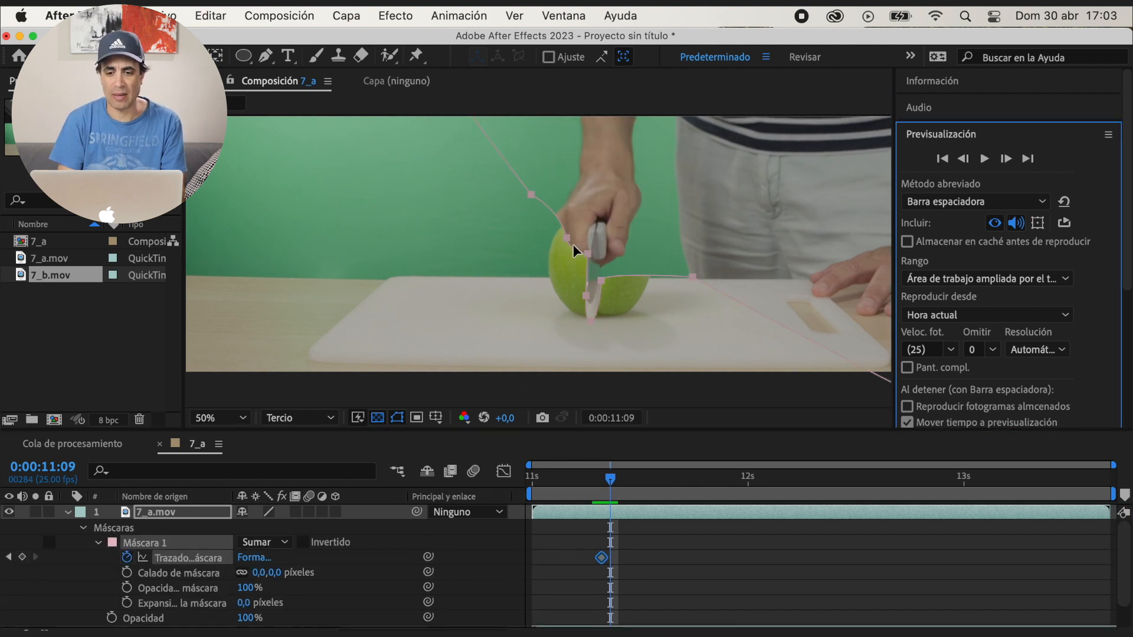
click(586, 253)
mouse_move(567, 238)
mouse_down()
mouse_move(553, 234)
mouse_move(580, 263)
mouse_move(562, 244)
mouse_up()
drag(531, 195, 519, 209)
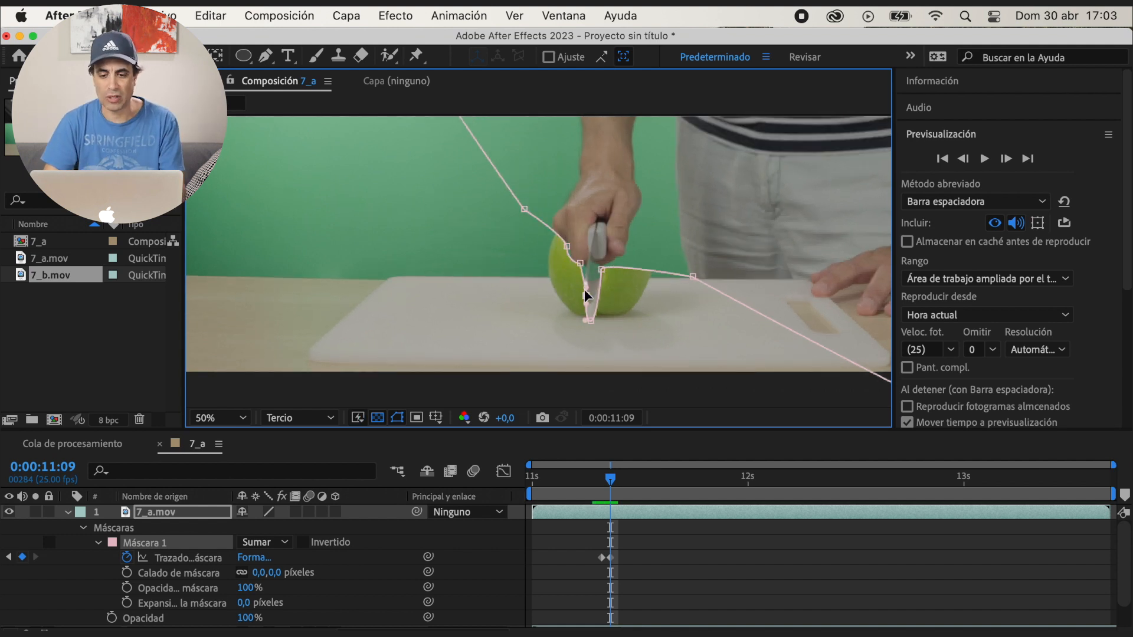
Adjust Máscara 1's points around the knife blade over the frames following 0:00:11:09 as the apple splits
click(1006, 159)
click(1006, 159)
drag(592, 304, 589, 303)
drag(586, 265, 582, 265)
click(1006, 159)
click(1007, 159)
drag(584, 308, 587, 321)
drag(569, 239, 638, 295)
click(1006, 159)
click(1006, 159)
click(1006, 161)
click(963, 159)
Reshape Máscara 1 at 0:00:11:07, raising the points beside the blade to follow the higher knife and hand
click(963, 159)
Add a mask path keyframe around 0:00:12:04 and fit the points to the knife blade
drag(655, 479, 786, 481)
click(22, 557)
drag(580, 294, 583, 293)
drag(582, 265, 585, 264)
drag(646, 479, 602, 494)
click(963, 159)
drag(593, 302, 595, 231)
drag(602, 280, 614, 213)
drag(566, 237, 614, 200)
Hide the mask outline and inspect the apple cut frame by frame up to 0:00:11:12
drag(592, 480, 629, 490)
click(397, 417)
click(1006, 160)
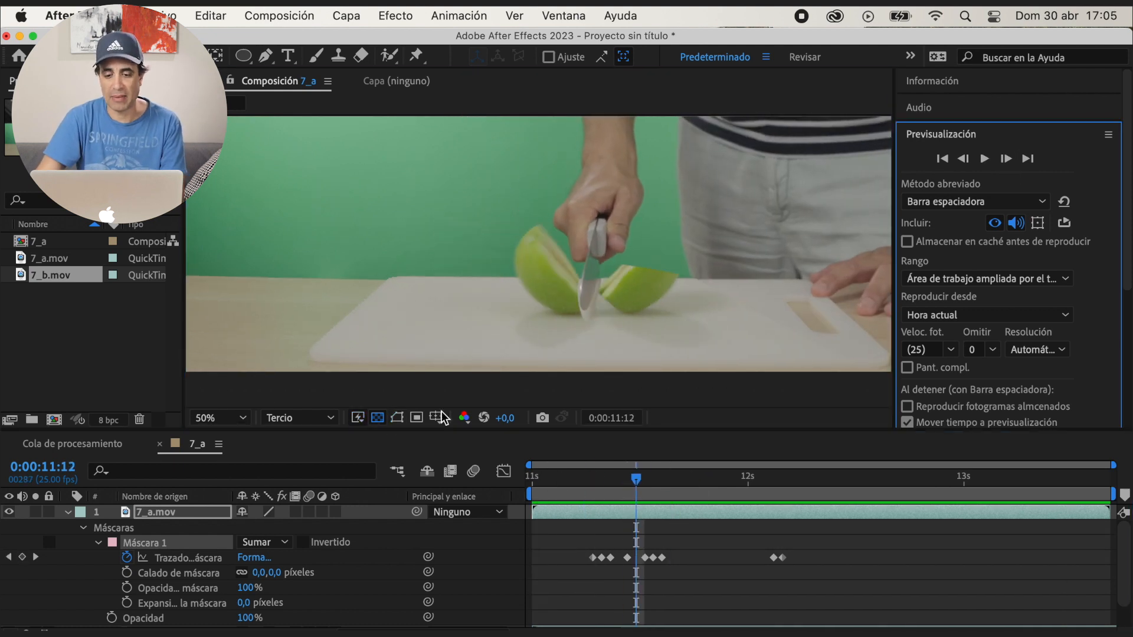
Set Máscara 1's feather to 15 pixels and its expansion to -16 pixels, and preview the knife cut
drag(260, 573, 251, 616)
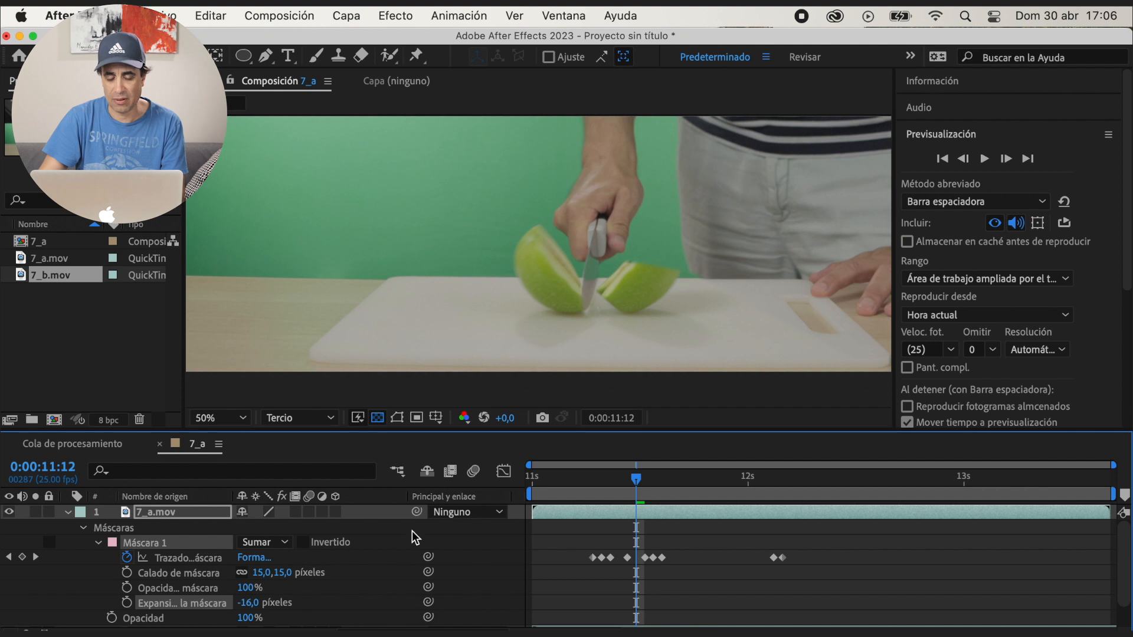
click(583, 481)
key(space)
key(space)
drag(594, 483, 627, 493)
click(1006, 159)
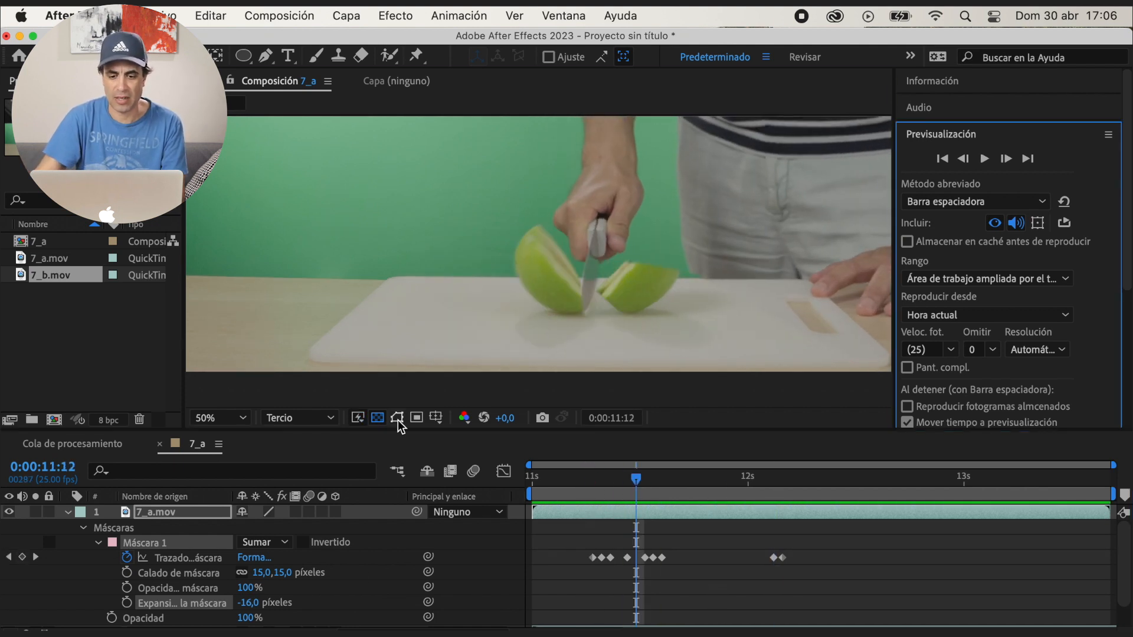
Examine the knife blade's edges frame by frame after 0:00:11:12, with the mask outline shown and hidden
click(397, 418)
click(1007, 159)
click(397, 417)
click(964, 159)
drag(1114, 465, 811, 465)
click(1006, 159)
click(964, 159)
click(398, 418)
click(397, 418)
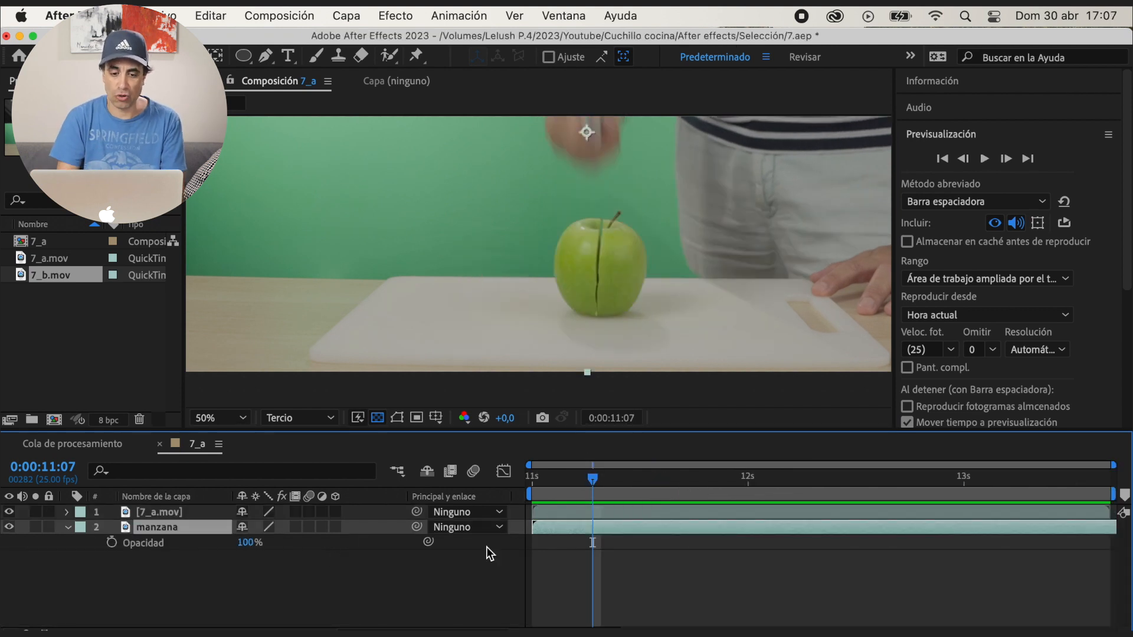
Duplicate the manzana layer and trim the start of the copy to 0:00:11:08
drag(595, 482, 603, 484)
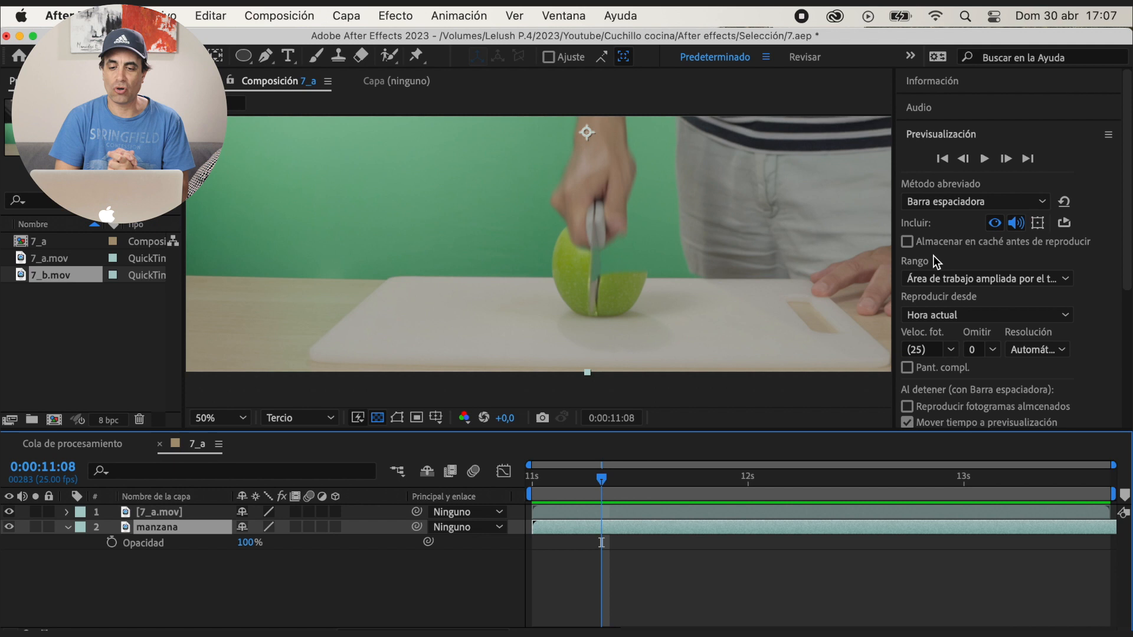
click(973, 160)
key(ctrl+d)
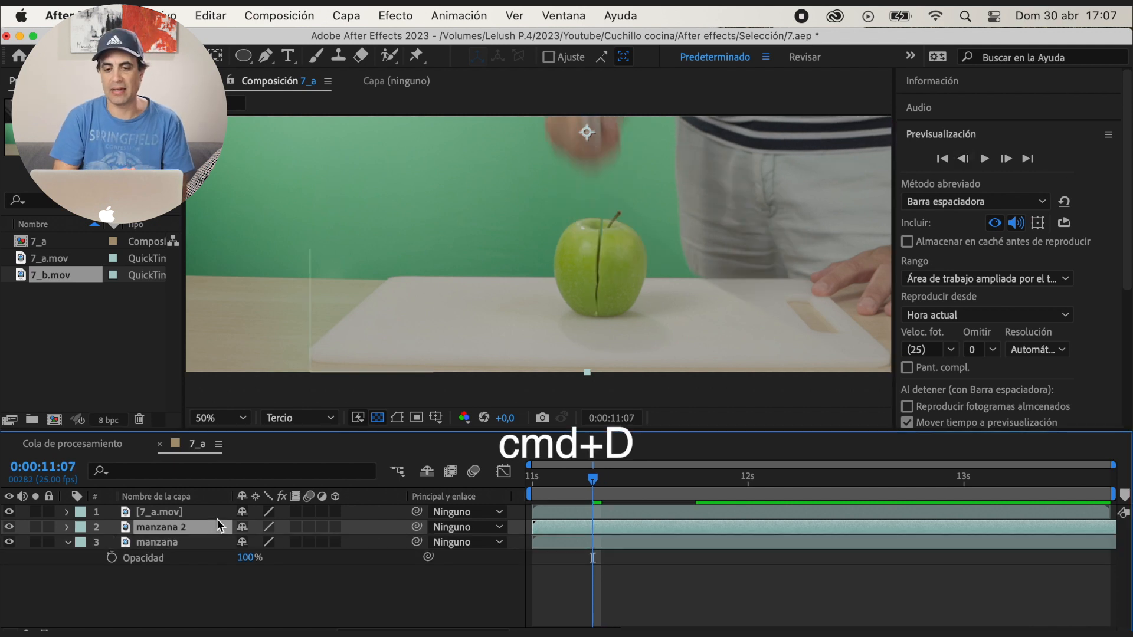
click(1009, 159)
drag(533, 527, 600, 528)
Split the manzana 2 layer at 0:00:12:06 and delete the part after the split
drag(602, 479, 783, 479)
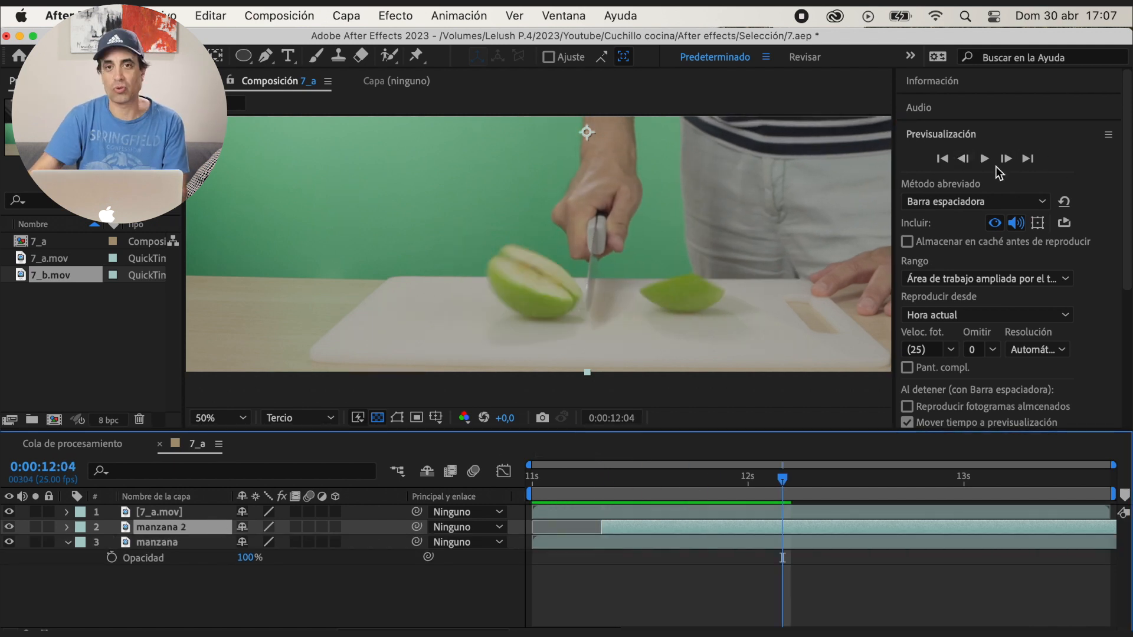
click(1005, 159)
click(1005, 159)
key(ctrl+shift+d)
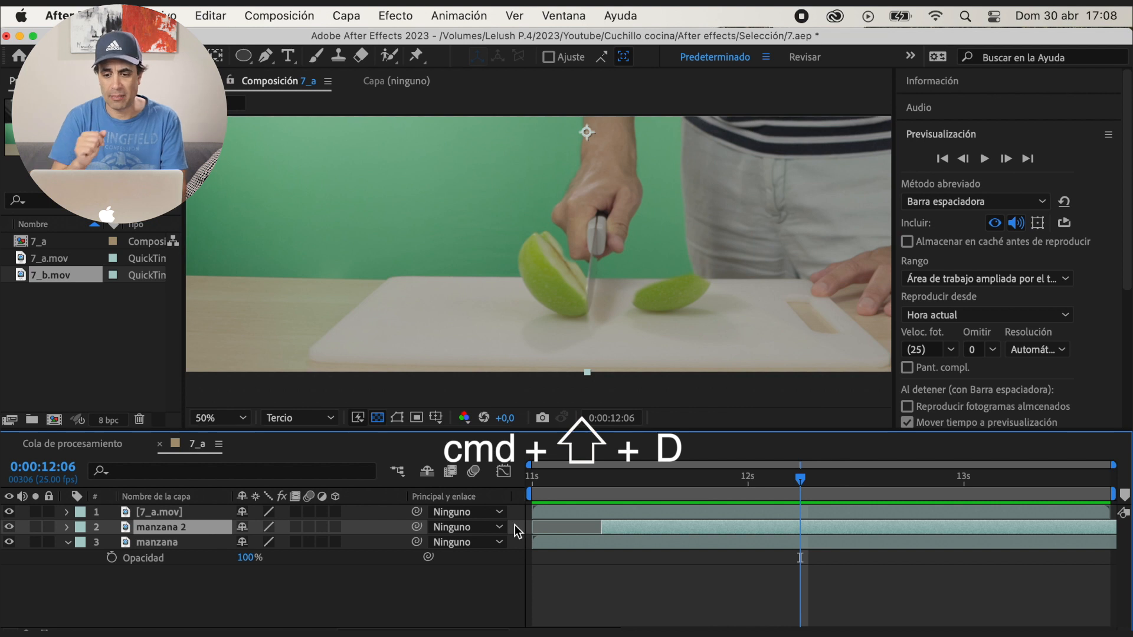
click(195, 527)
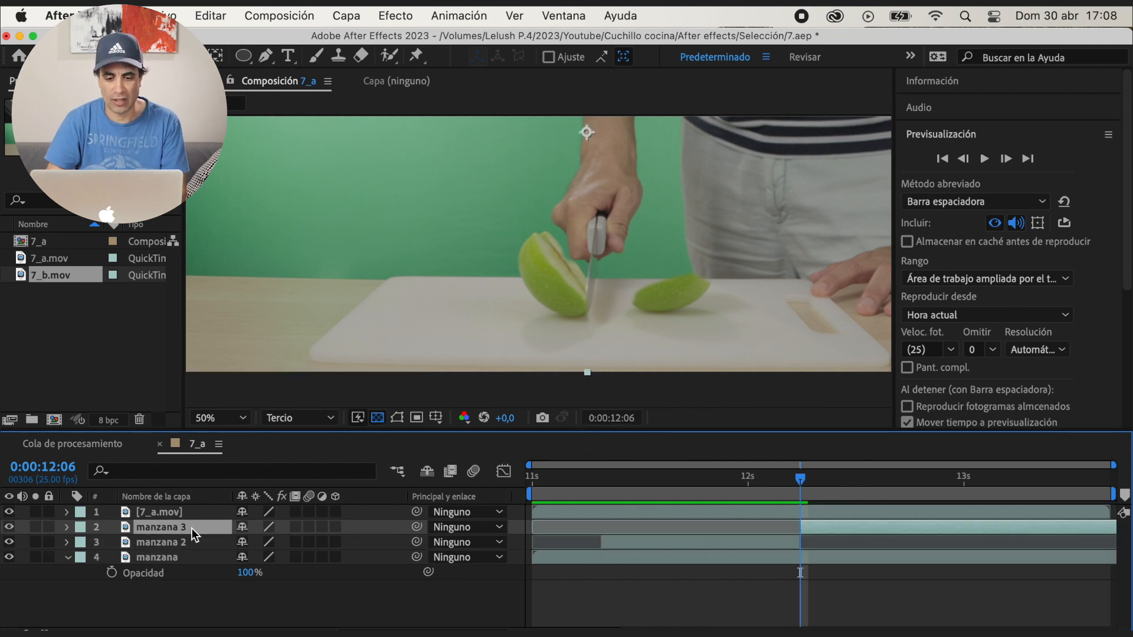
key(Delete)
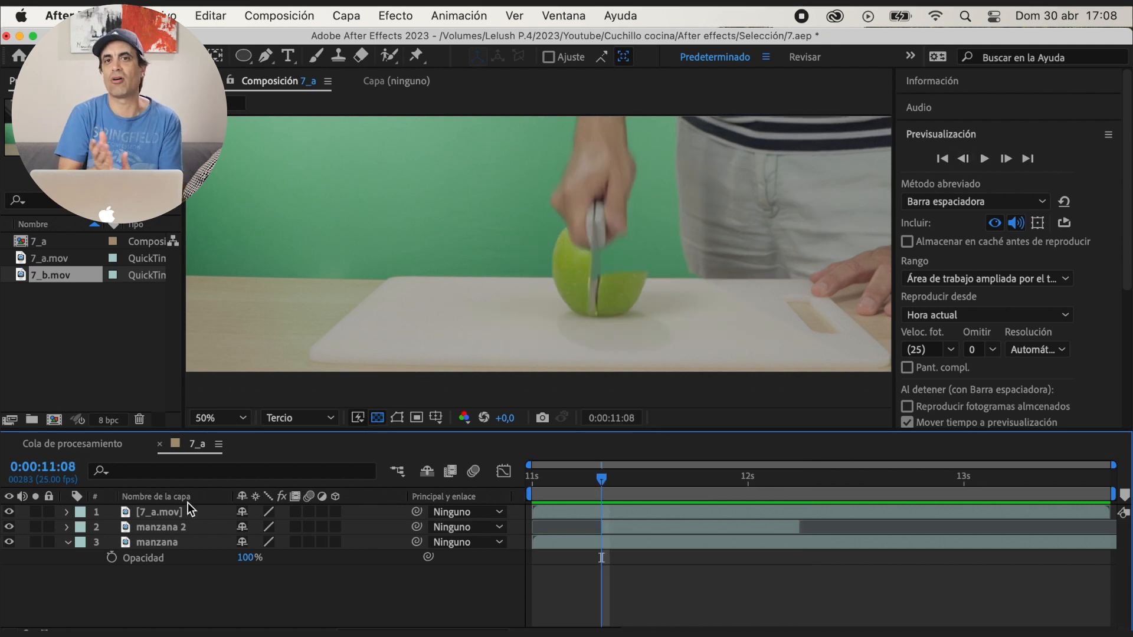
Rename the manzana 2 layer as rotoscopia manzana and preview its time range from 0:00:11:08
click(178, 529)
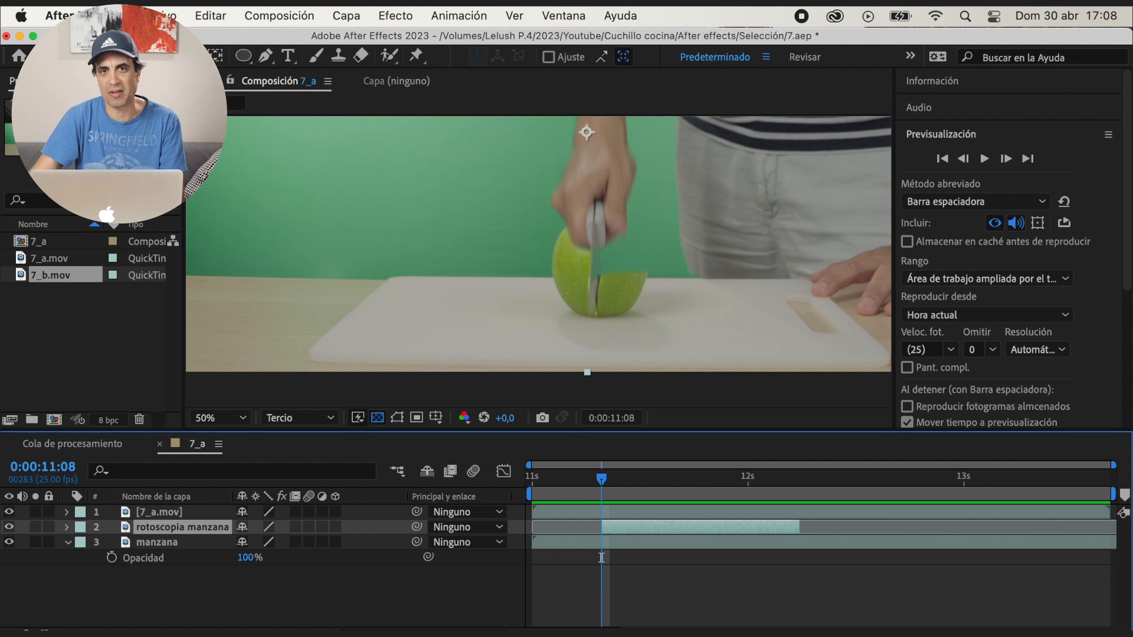
key(space)
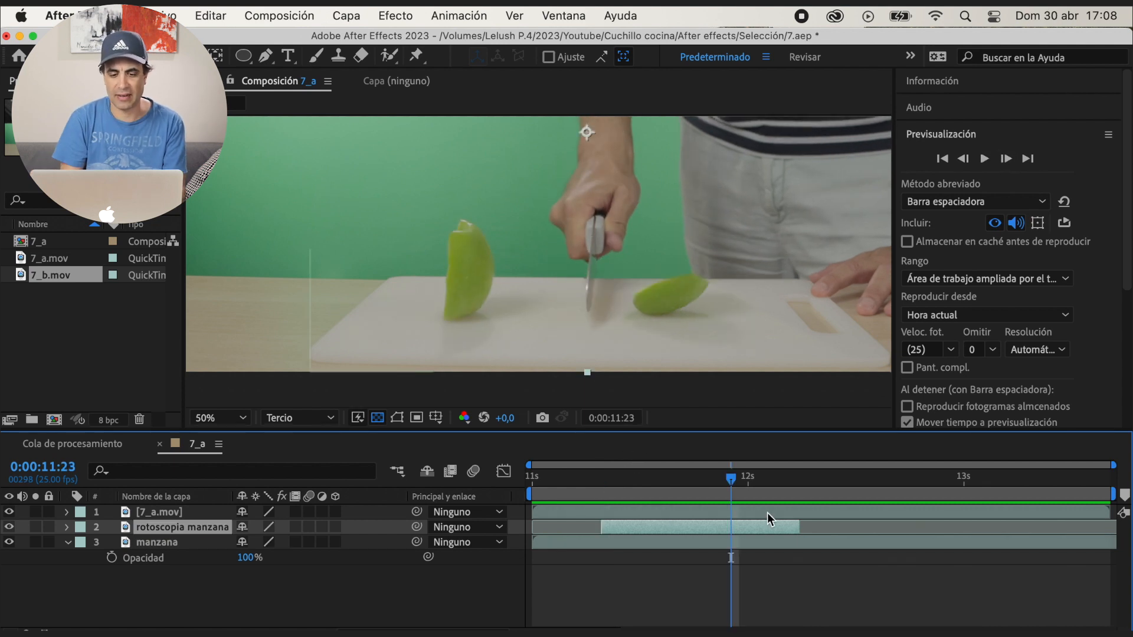
key(space)
click(602, 493)
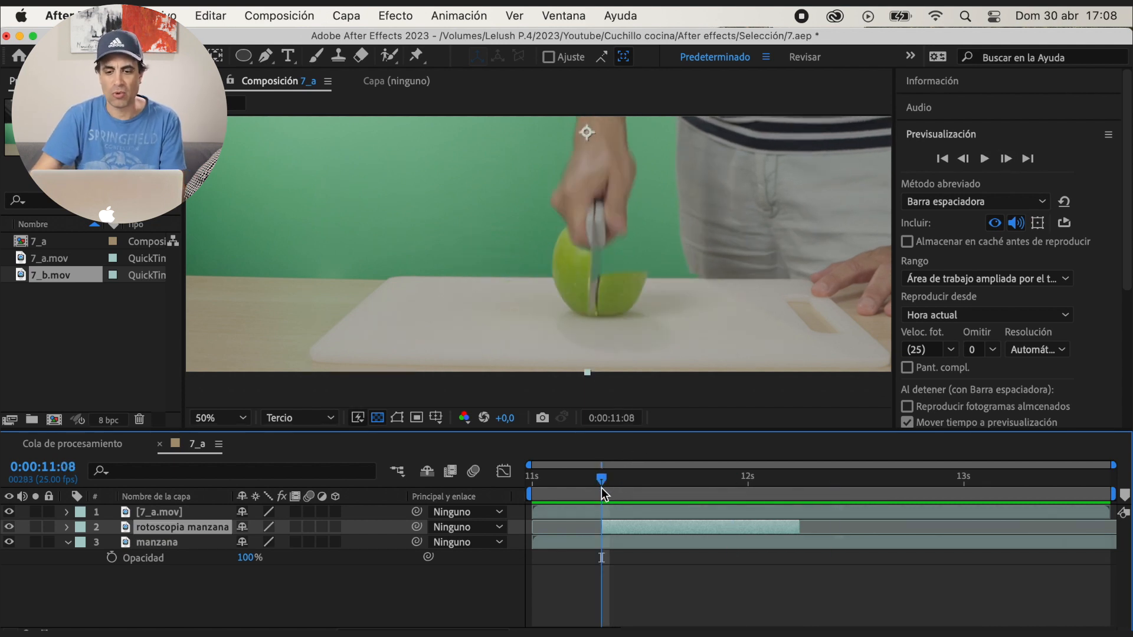
Open the rotoscopia manzana layer on its own and paint a Roto Brush stroke over the apple's right half
double_click(160, 532)
key(h)
drag(604, 264, 546, 180)
mouse_move(581, 264)
mouse_down()
mouse_move(563, 234)
mouse_move(530, 277)
mouse_up()
scroll(542, 252, up, 1)
drag(624, 430, 617, 527)
key(v)
click(398, 58)
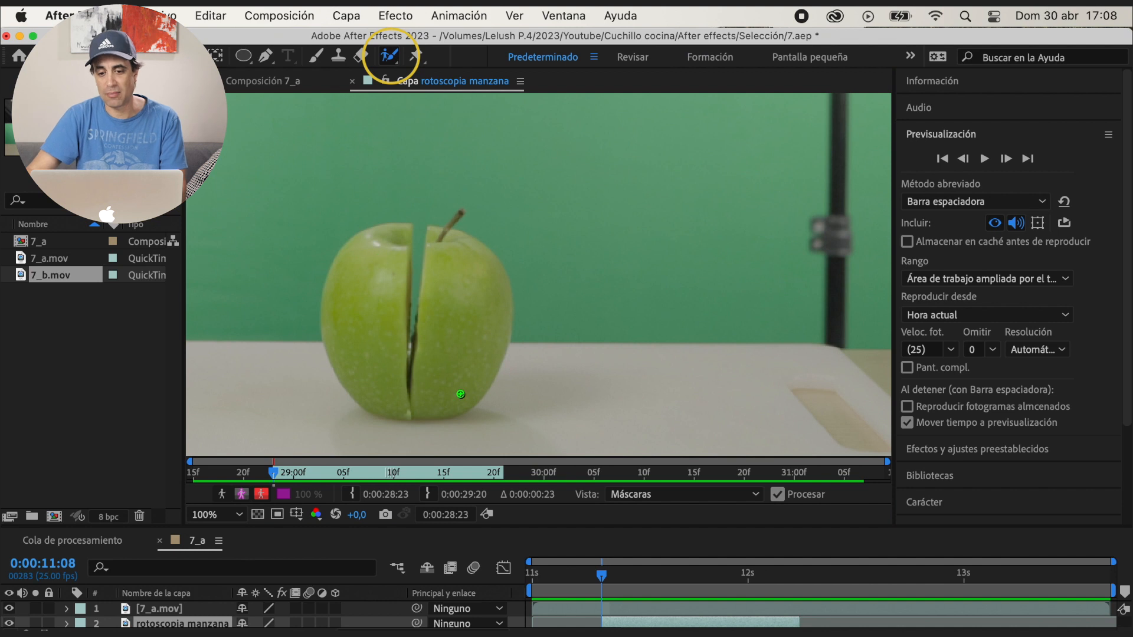
mouse_move(439, 383)
mouse_down()
mouse_move(453, 273)
mouse_move(480, 262)
mouse_up()
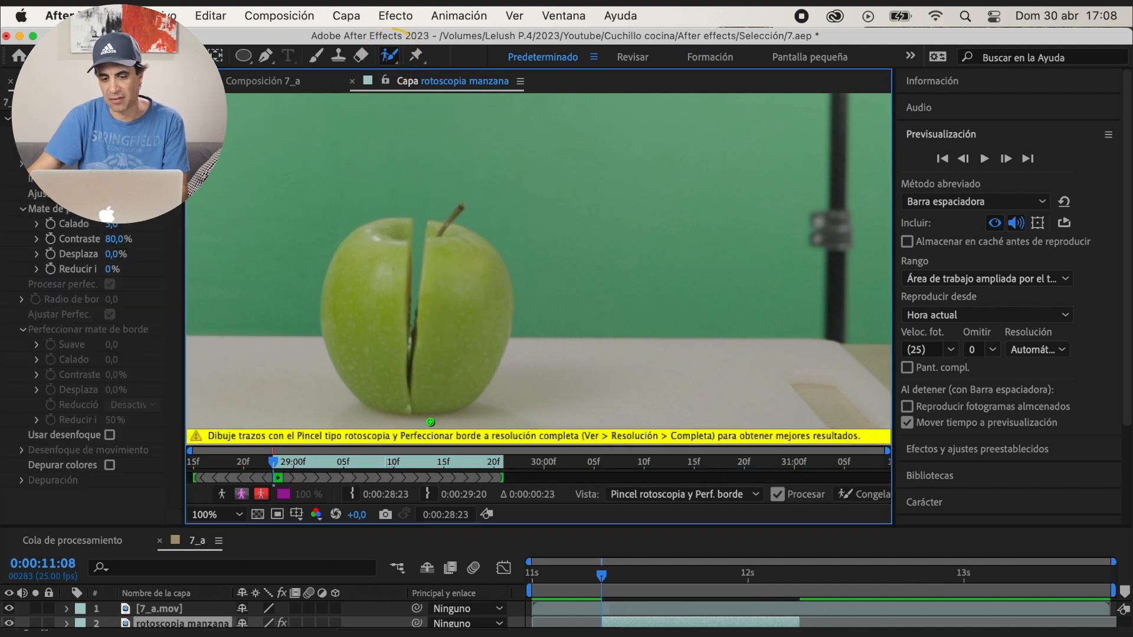
Set the 7_a composition's resolution to Completa and return to the rotoscopia manzana layer view
click(255, 81)
click(297, 515)
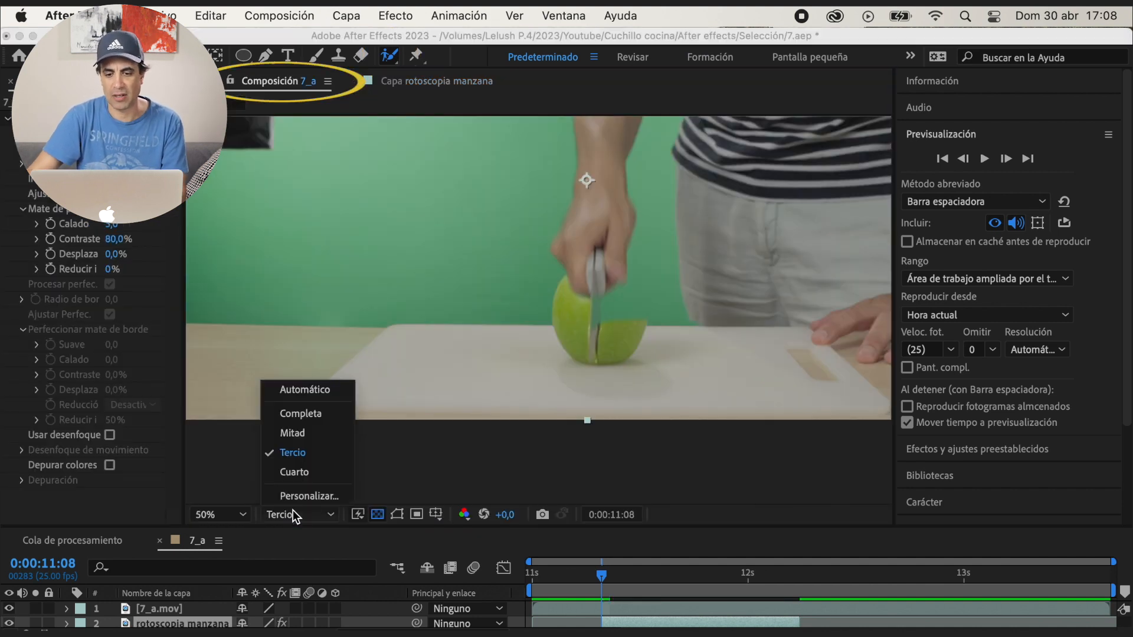
click(318, 415)
click(437, 81)
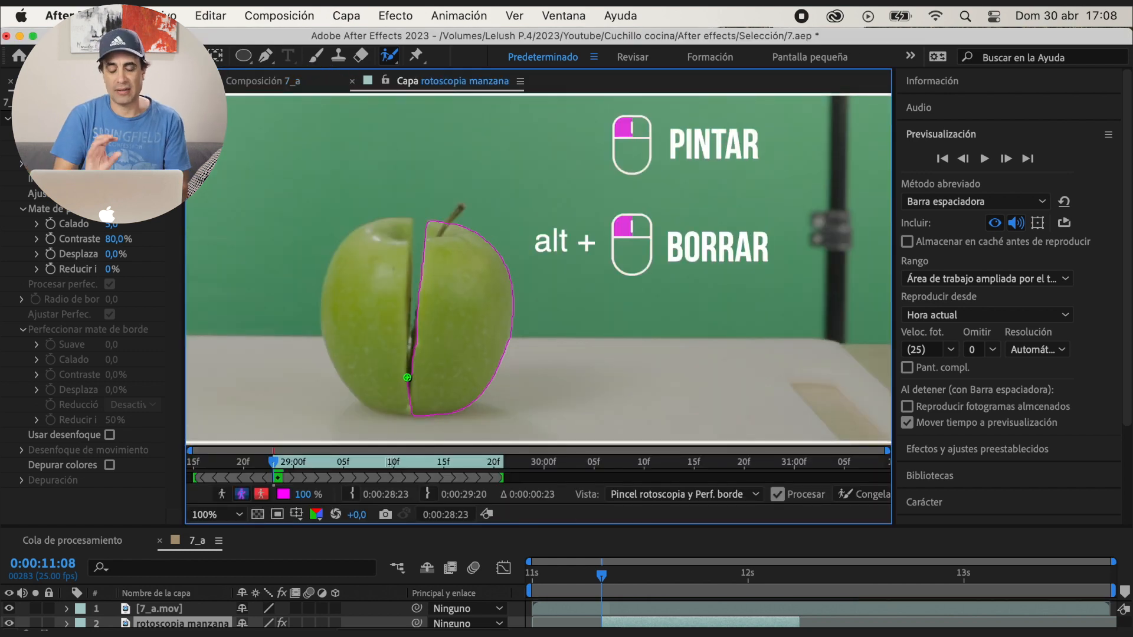
Refine the Roto Brush selection along the cut at 0:00:11:08 and add the apple's outer right edge at 0:00:11:12
drag(412, 361, 411, 407)
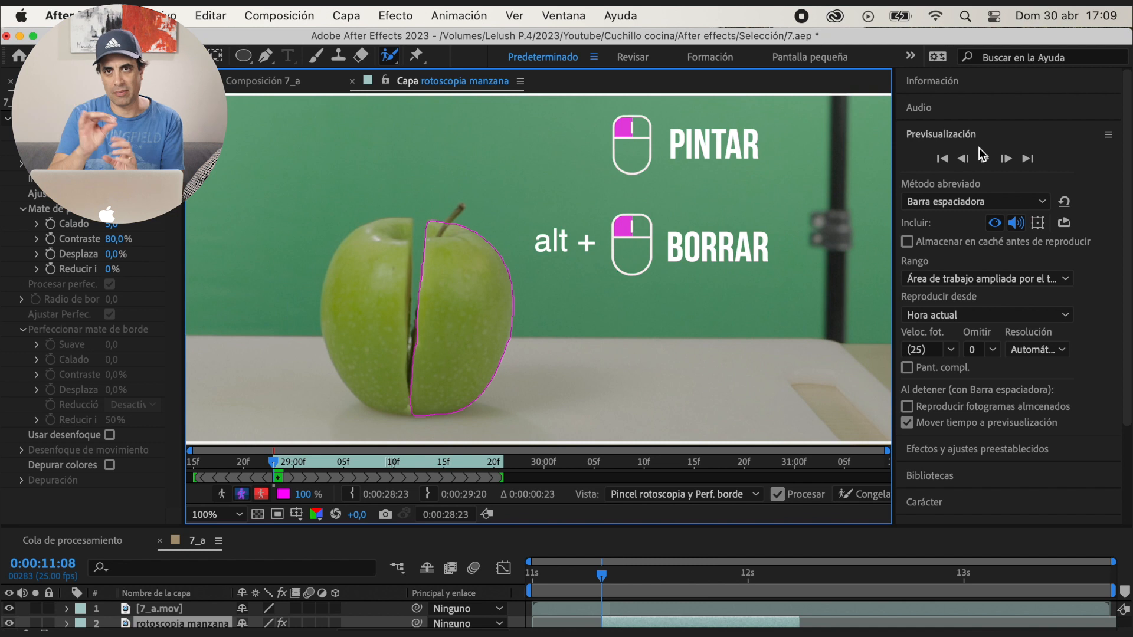
click(1006, 158)
click(1006, 160)
click(1006, 159)
drag(562, 278, 539, 366)
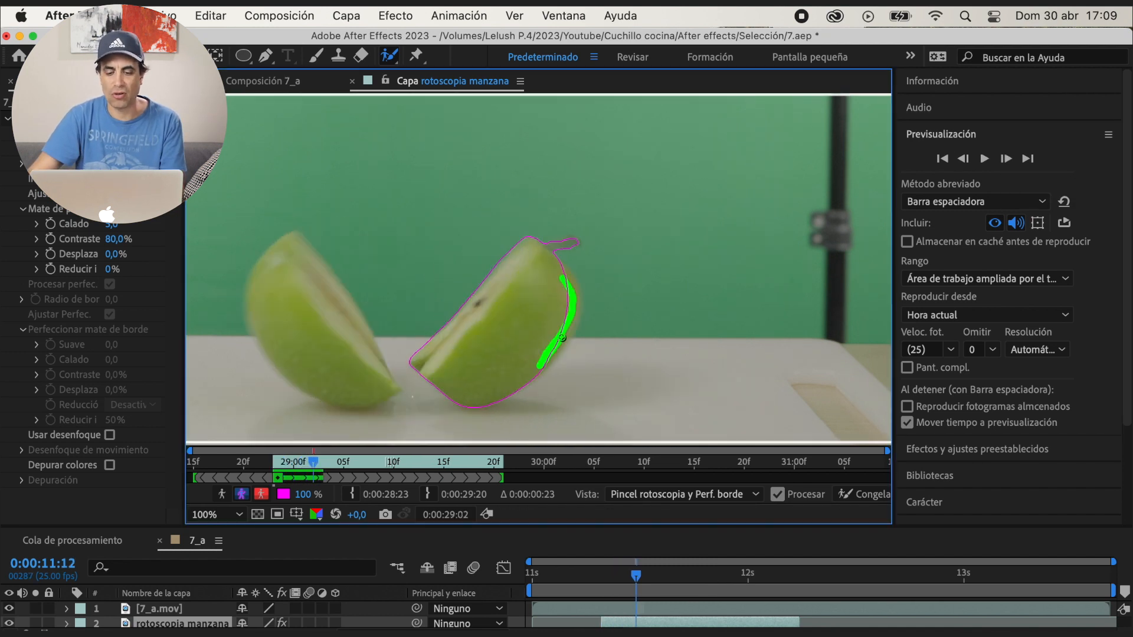
Correct the Roto Brush selection around the right apple half on the frames from 0:00:11:13 onward
click(1006, 158)
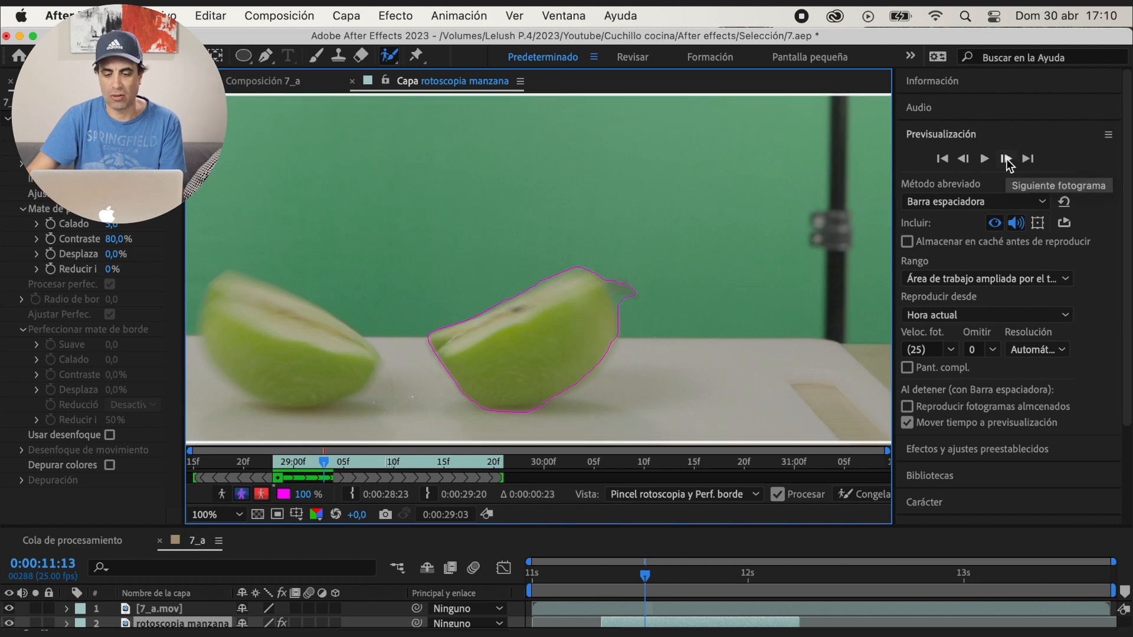
click(1006, 159)
drag(634, 322, 592, 396)
click(1006, 158)
drag(608, 299, 568, 266)
click(1005, 161)
click(1005, 162)
click(1005, 162)
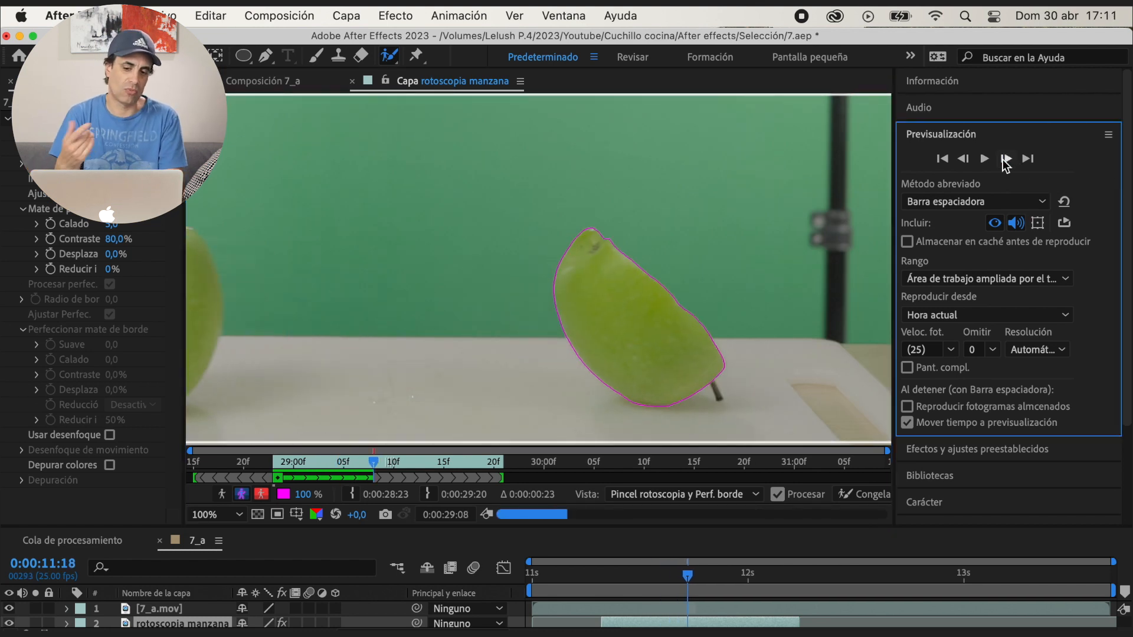
click(1005, 162)
click(1005, 162)
drag(546, 314, 518, 322)
Advance the Roto Brush selection through the layer's remaining frames past 0:00:12:01 and freeze it
click(1007, 160)
click(1006, 160)
click(1006, 163)
click(1007, 163)
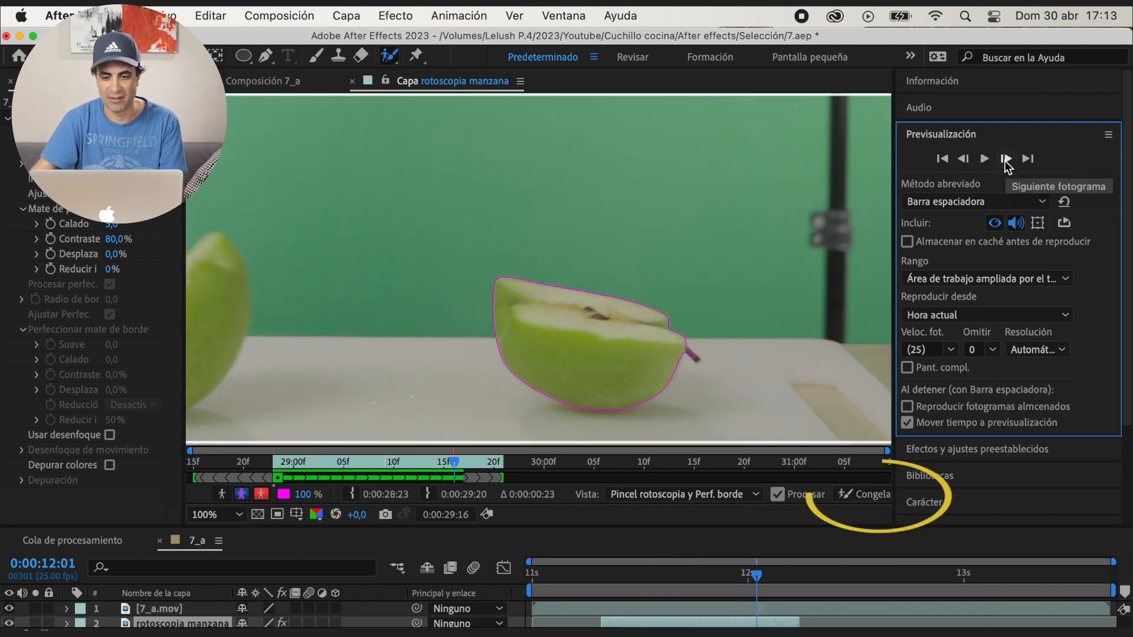
click(1007, 161)
click(1007, 162)
click(1006, 162)
click(876, 497)
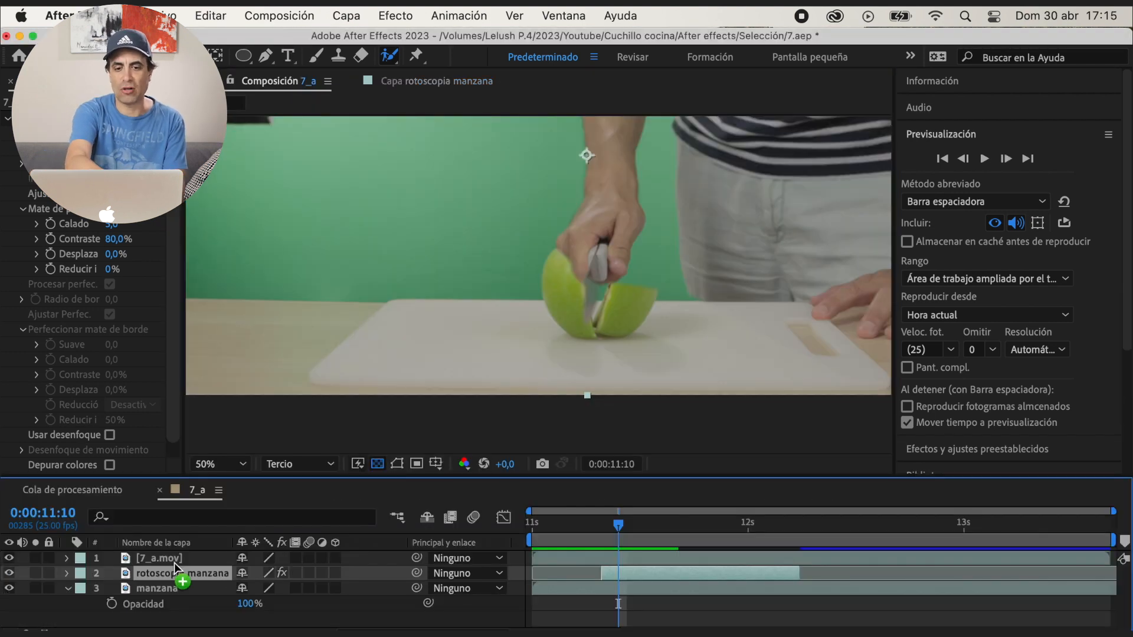
Move the rotoscopia manzana layer above 7_a.mov and preview the apple passing in front of the knife
drag(175, 563, 175, 557)
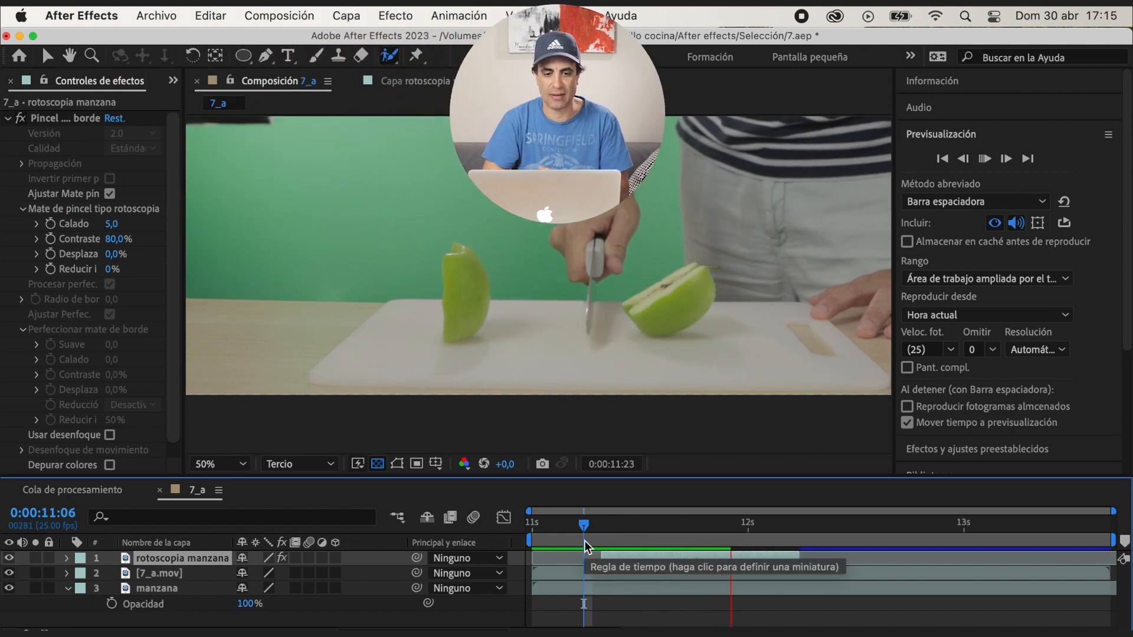
key(space)
Set the Roto Brush matte's feather to 11,1, contrast to 76,6% and shift edge to -33,0%, and preview the result
drag(118, 239, 101, 255)
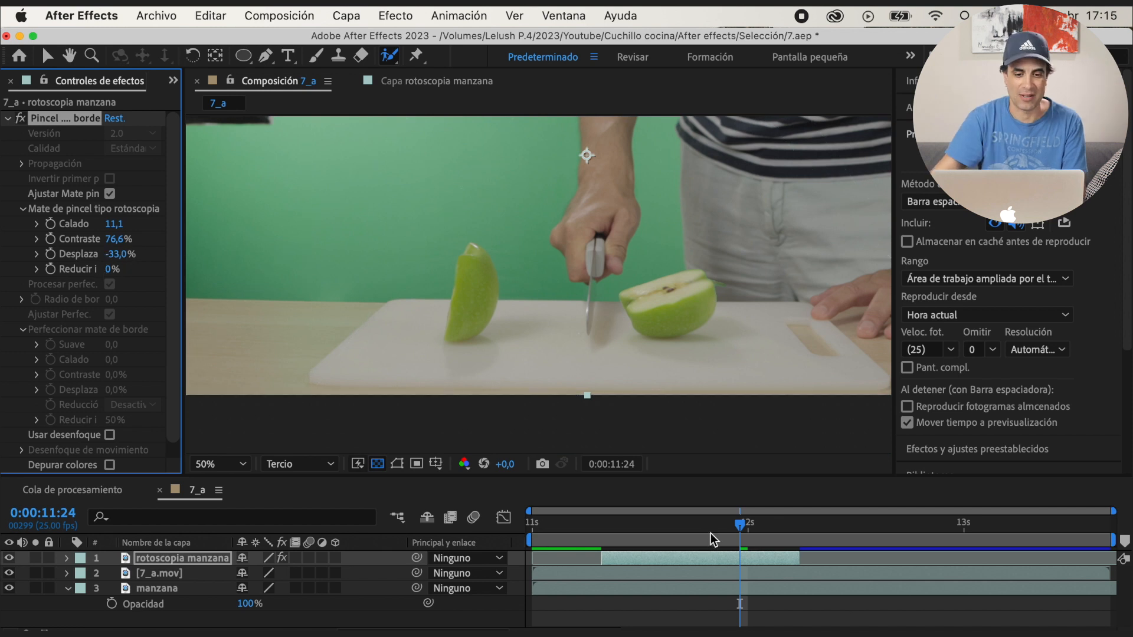
drag(740, 524, 628, 532)
key(space)
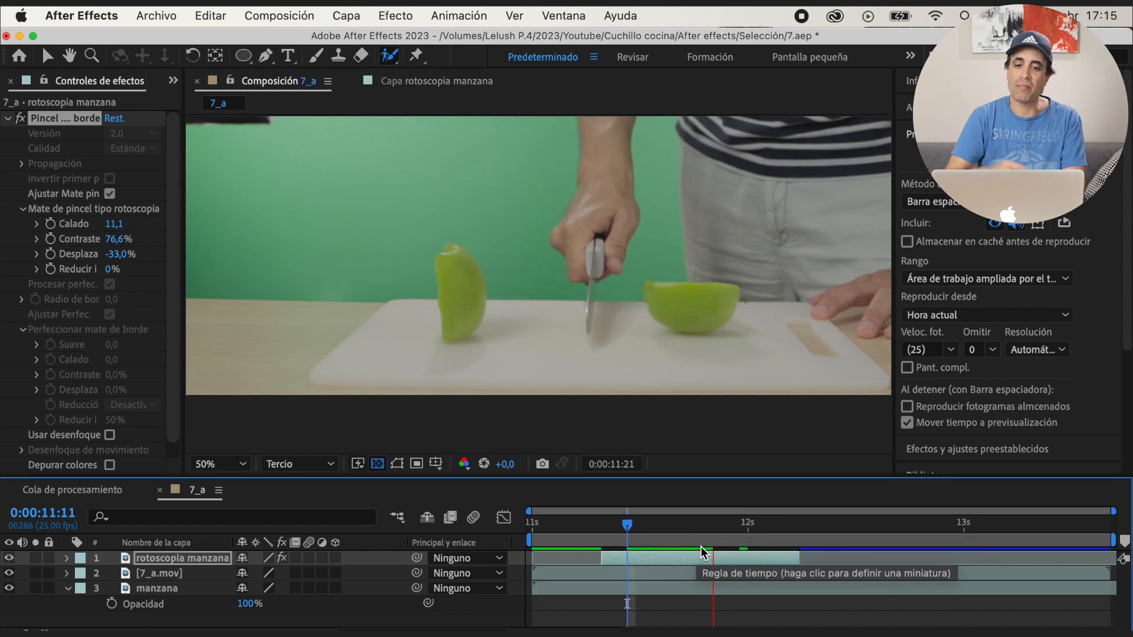
key(space)
drag(758, 526, 725, 540)
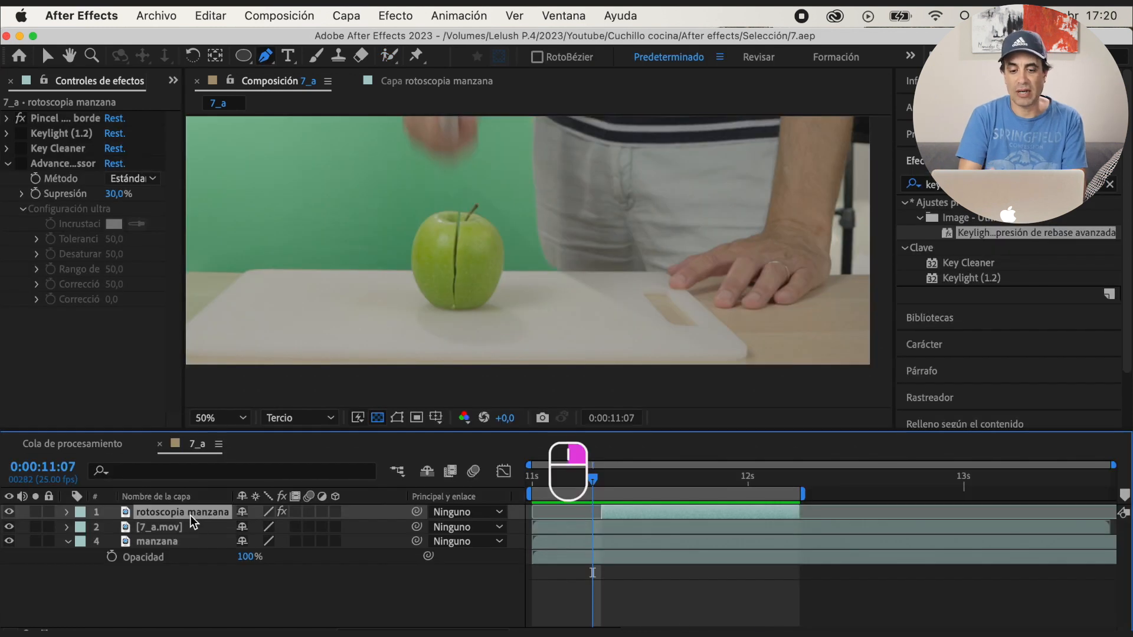
Precompose the layers of 7_a as Precomp. 1, transferring all attributes to the new composition
shift+click(199, 519)
right_click(200, 515)
click(223, 514)
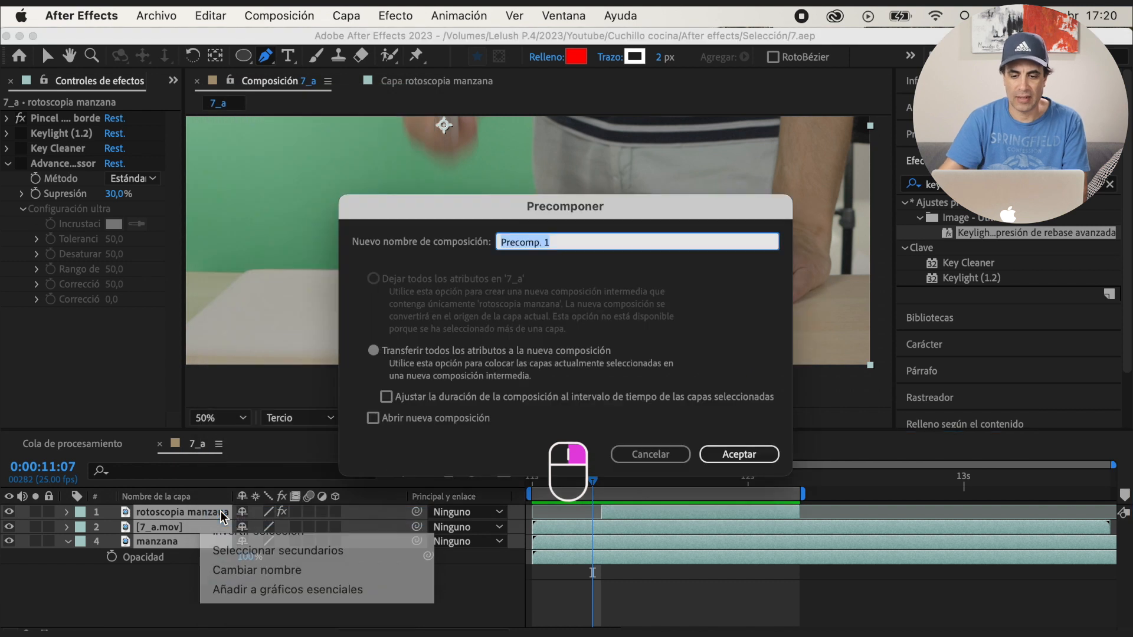
key(Return)
Duplicate the Precomp. 1 layer and trim the upper copy to end just before 0:00:11:07
key(super+d)
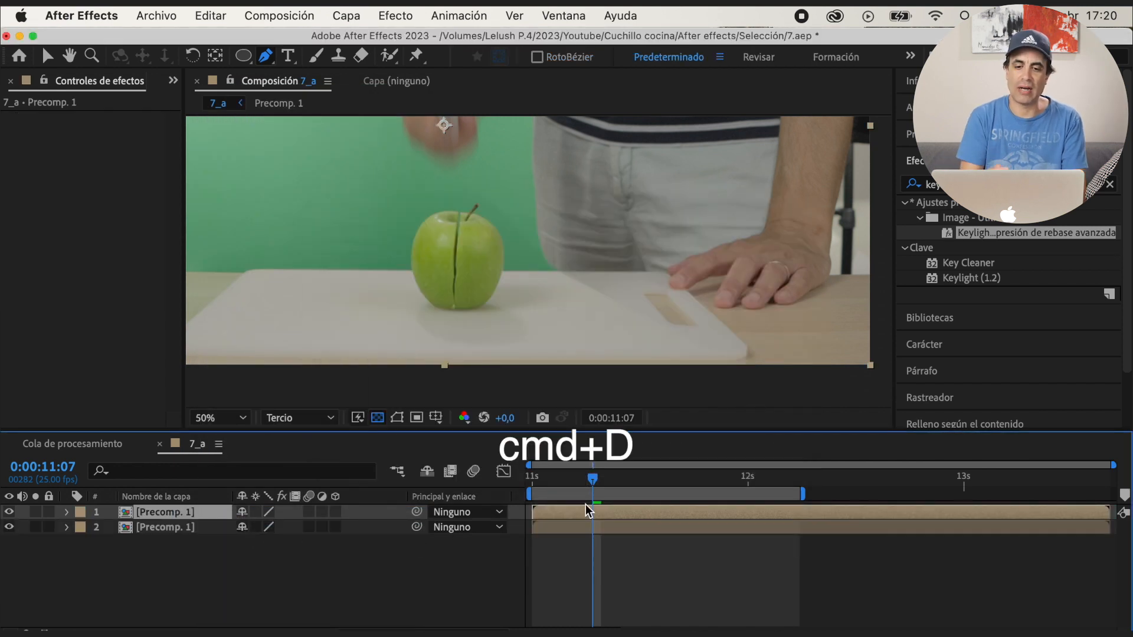
drag(901, 518, 669, 518)
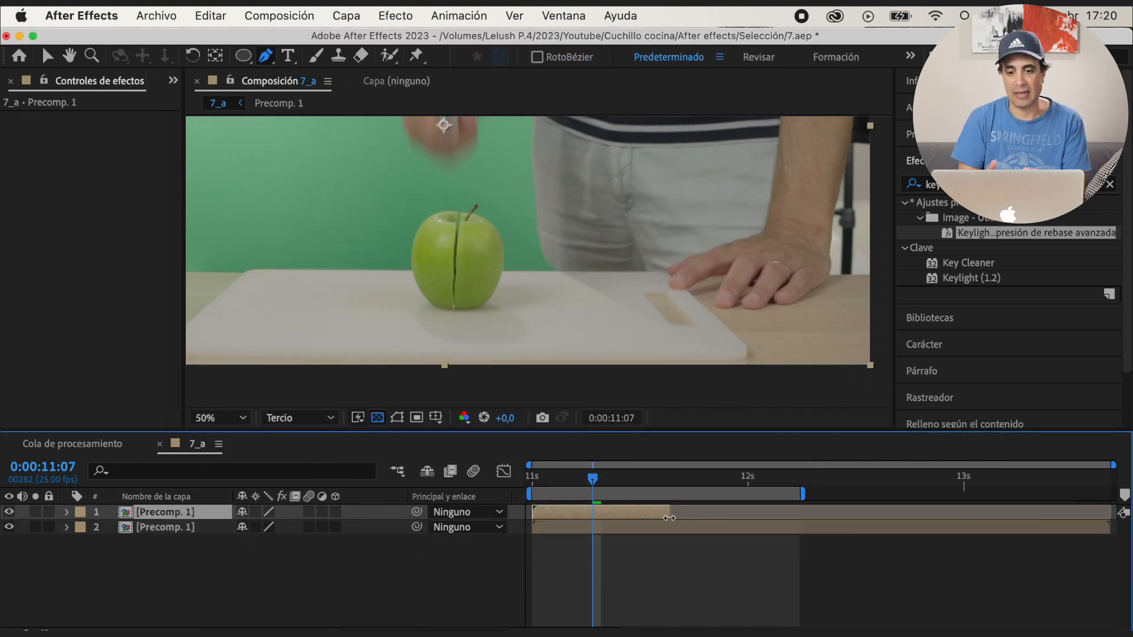
click(938, 134)
click(1018, 160)
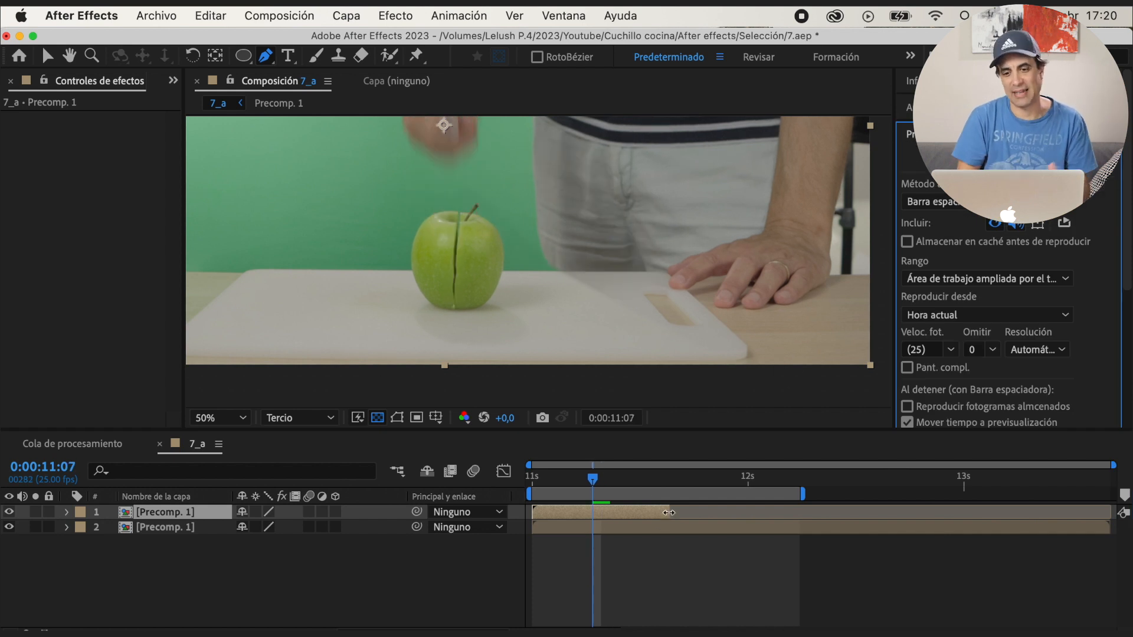
drag(669, 513, 606, 515)
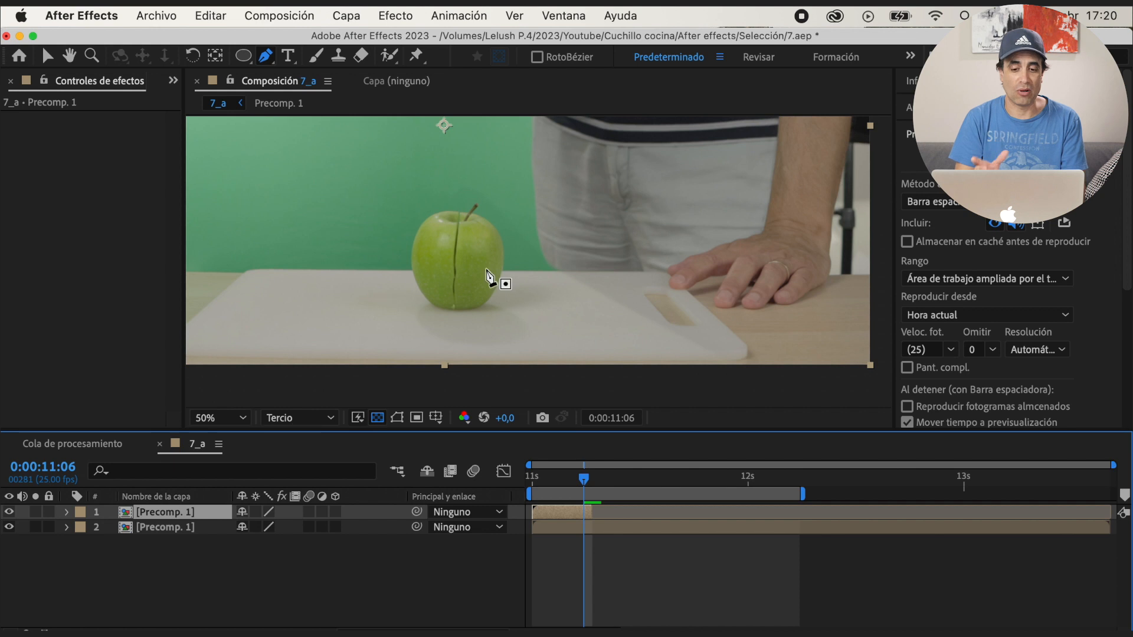
Draw a narrow vertical Pen mask on the upper Precomp. 1, over the intact apple skin right of the cut
key(.)
key(v)
drag(686, 432, 685, 476)
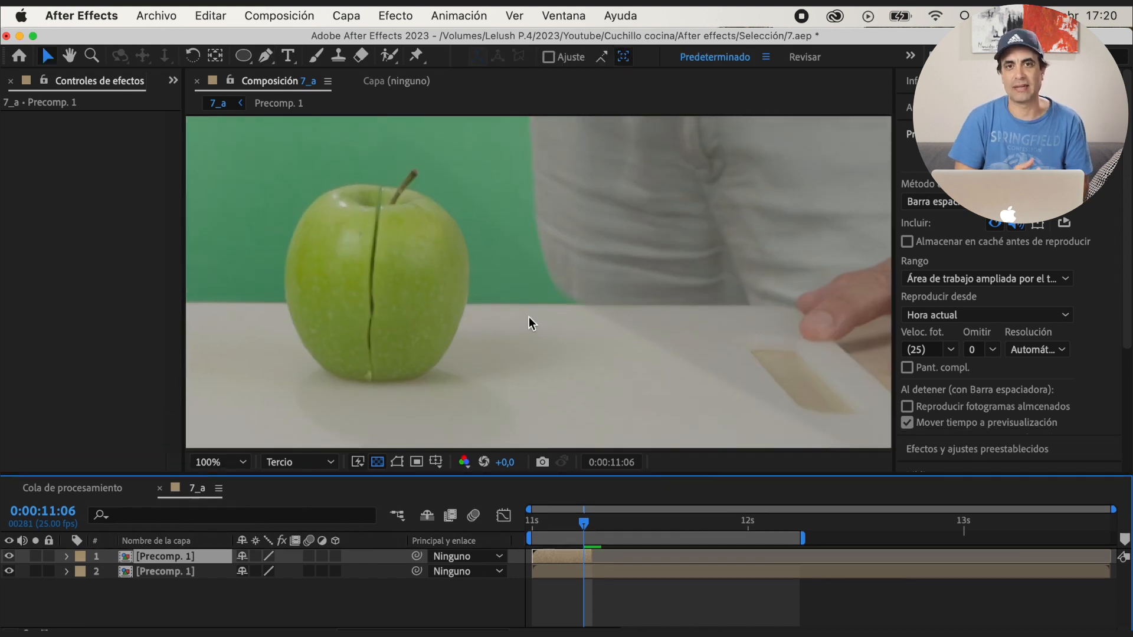
drag(394, 325, 555, 331)
key(g)
click(545, 218)
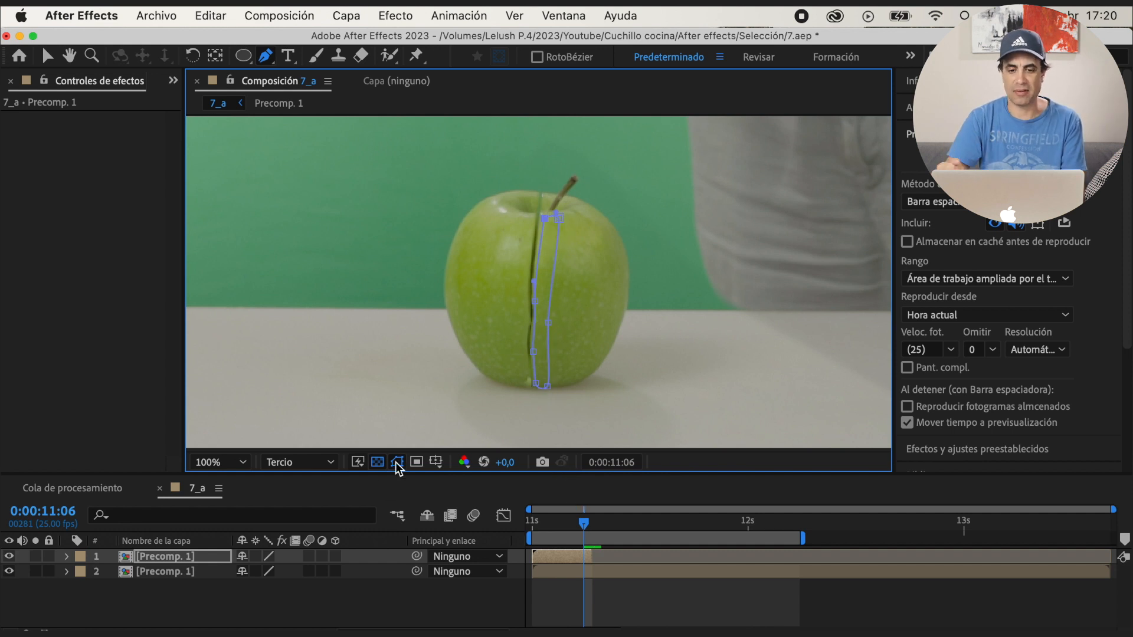
Move the masked Precomp. 1 strip over the visible cut in the apple and hide the mask outline
key(v)
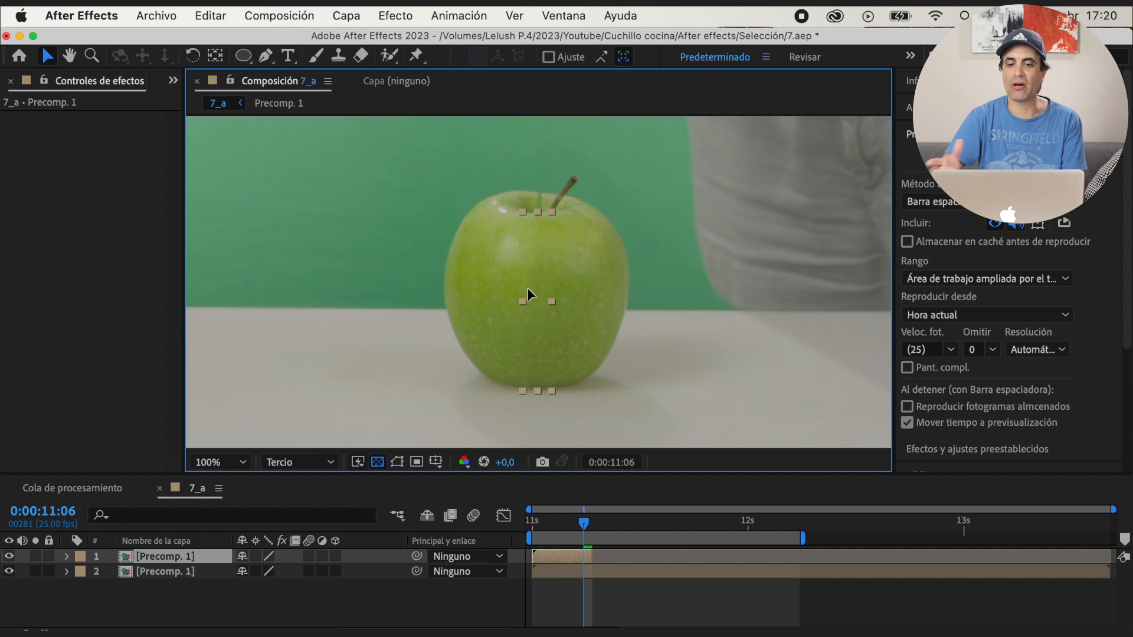
click(535, 412)
click(183, 557)
click(397, 462)
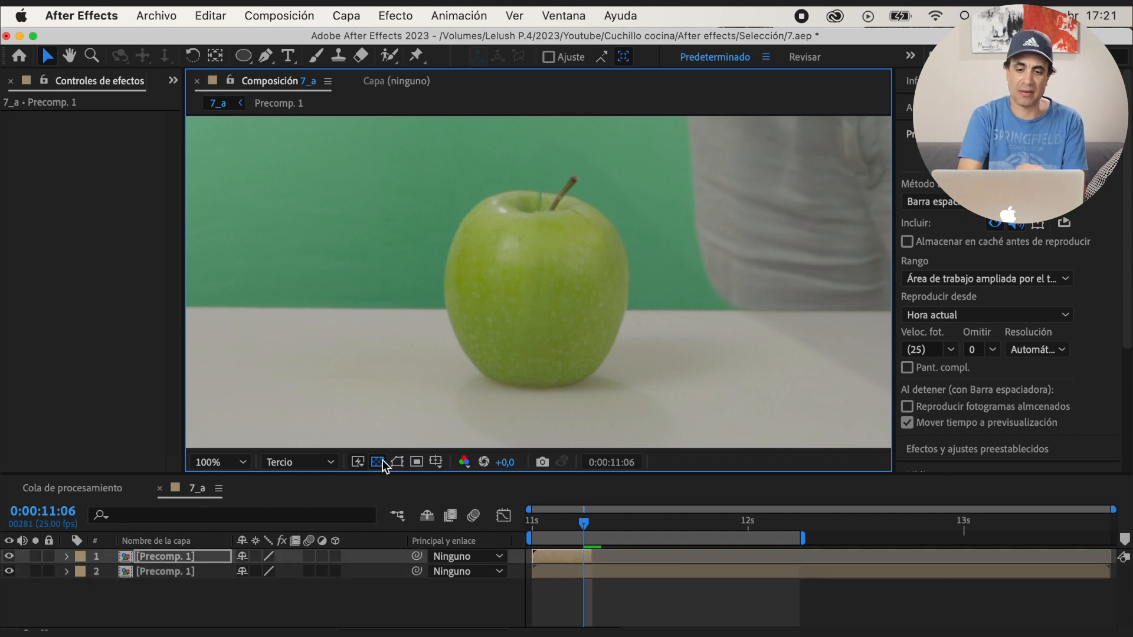
Duplicate the unmasked Precomp. 1, move the copy to the top and trim its end to about 0:00:11:07
drag(581, 526, 532, 525)
click(196, 573)
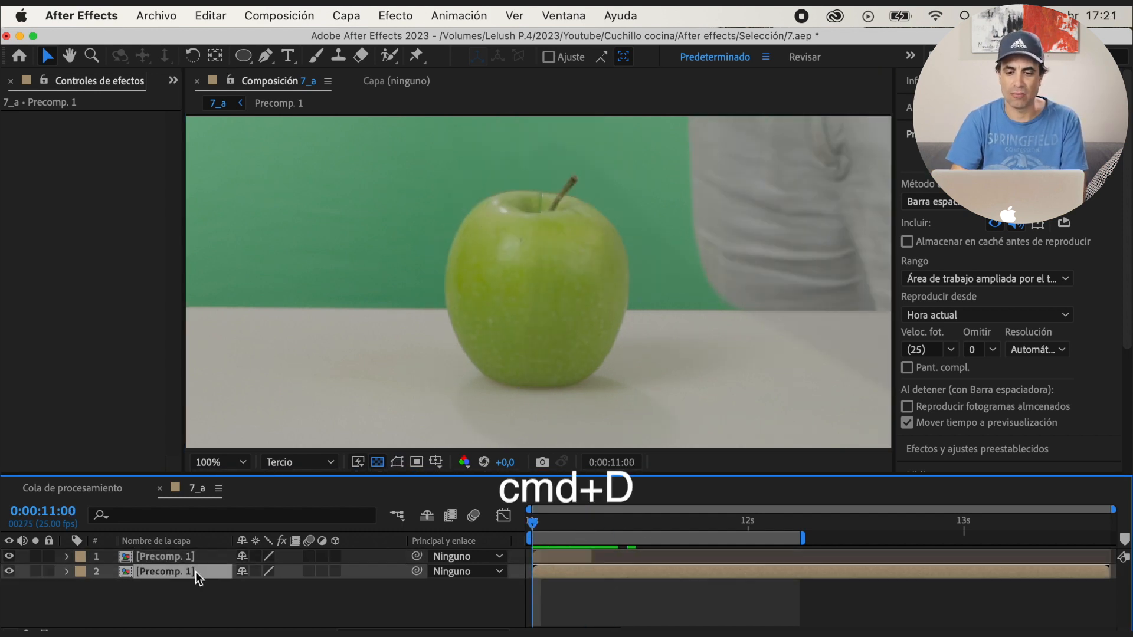
key(super+d)
drag(196, 572, 196, 553)
drag(1110, 556, 604, 570)
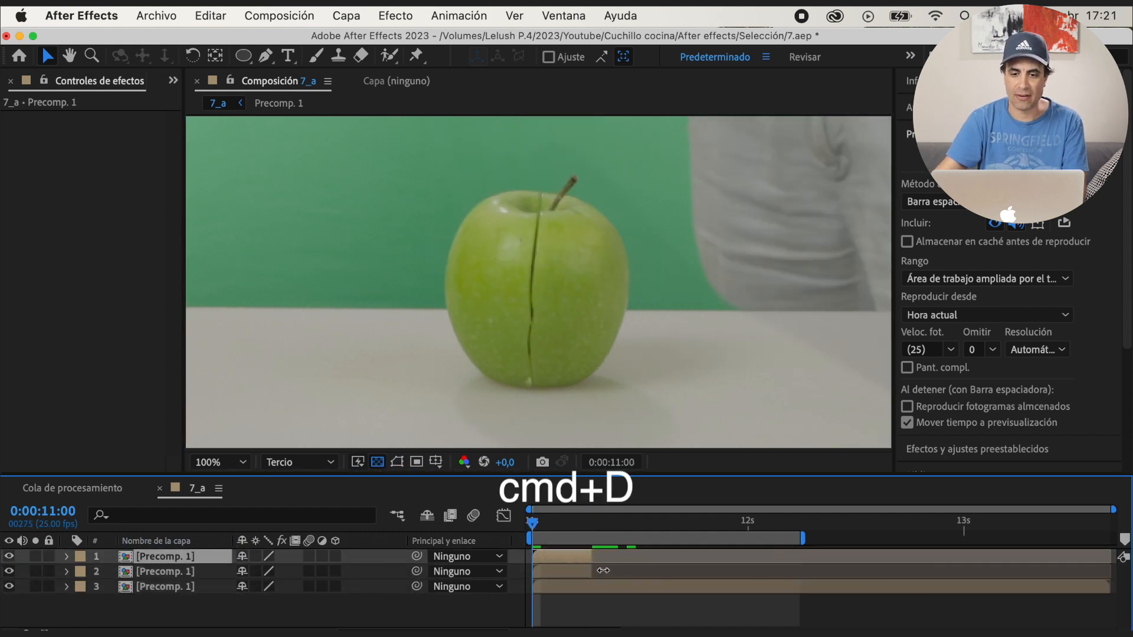
Draw a small mask on the top Precomp. 1, place it over the cut at the apple's stem hollow, and show its mask feather
scroll(546, 266, up, 1)
drag(549, 223, 545, 351)
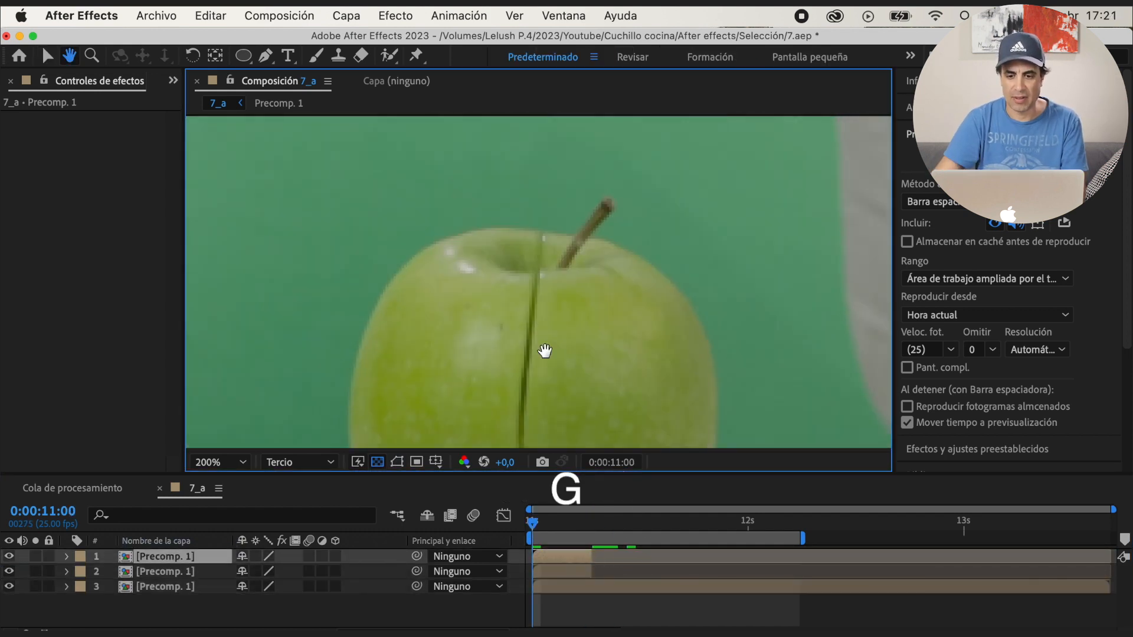
key(v)
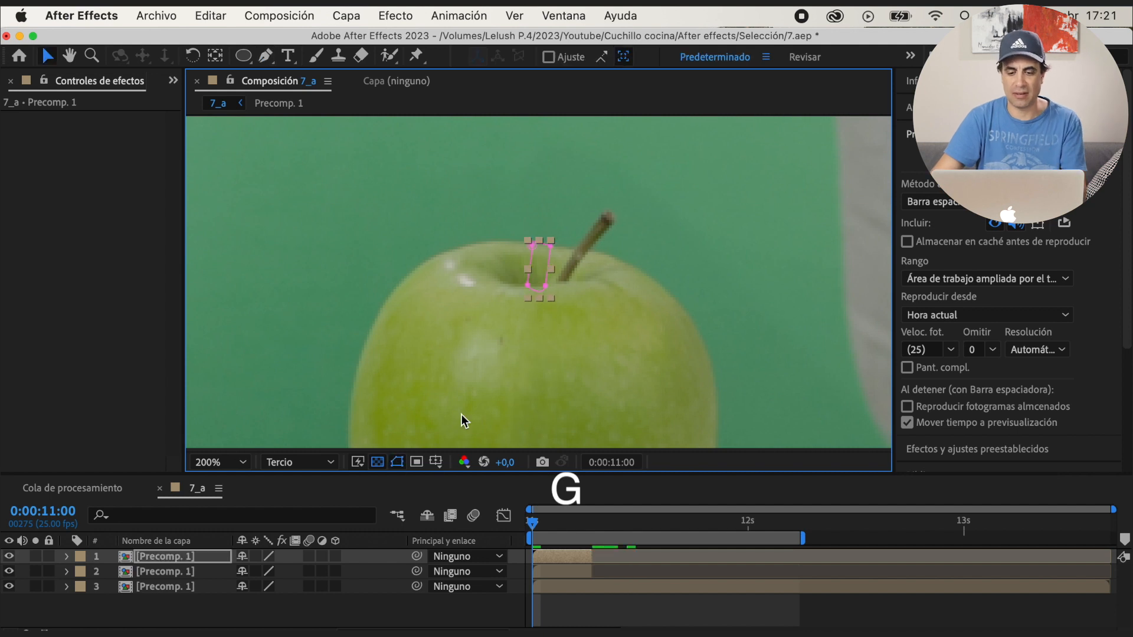
click(67, 557)
key(f)
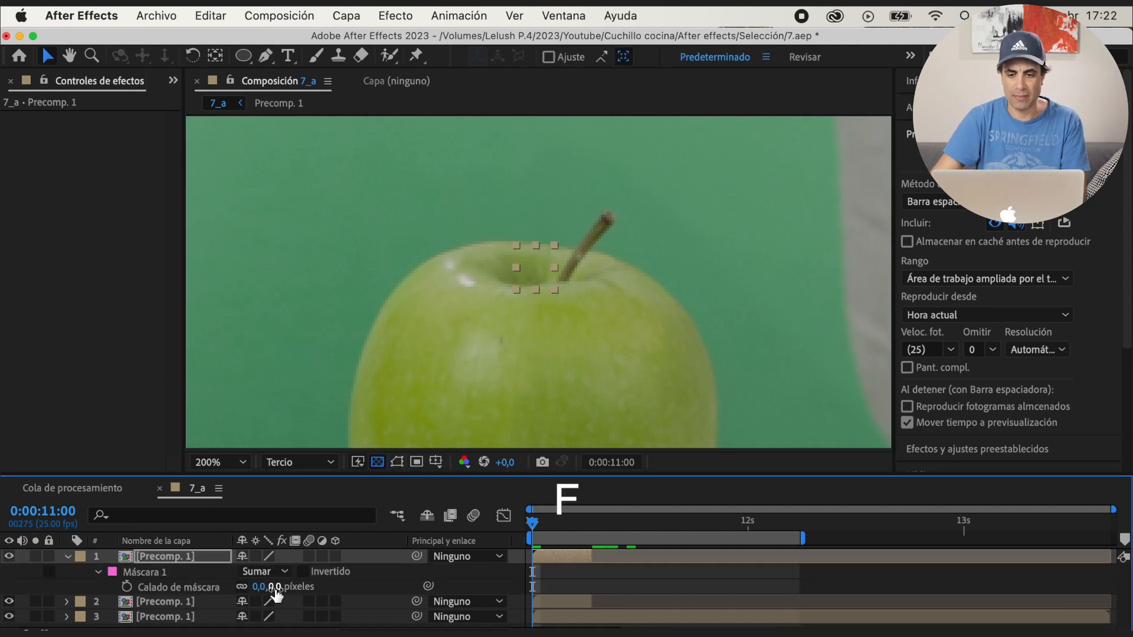
click(178, 588)
click(396, 462)
Set the mask feather of the second Precomp. 1 layer's vertical strip to 5 pixels and preview the repair
click(68, 557)
click(176, 572)
click(67, 572)
click(127, 588)
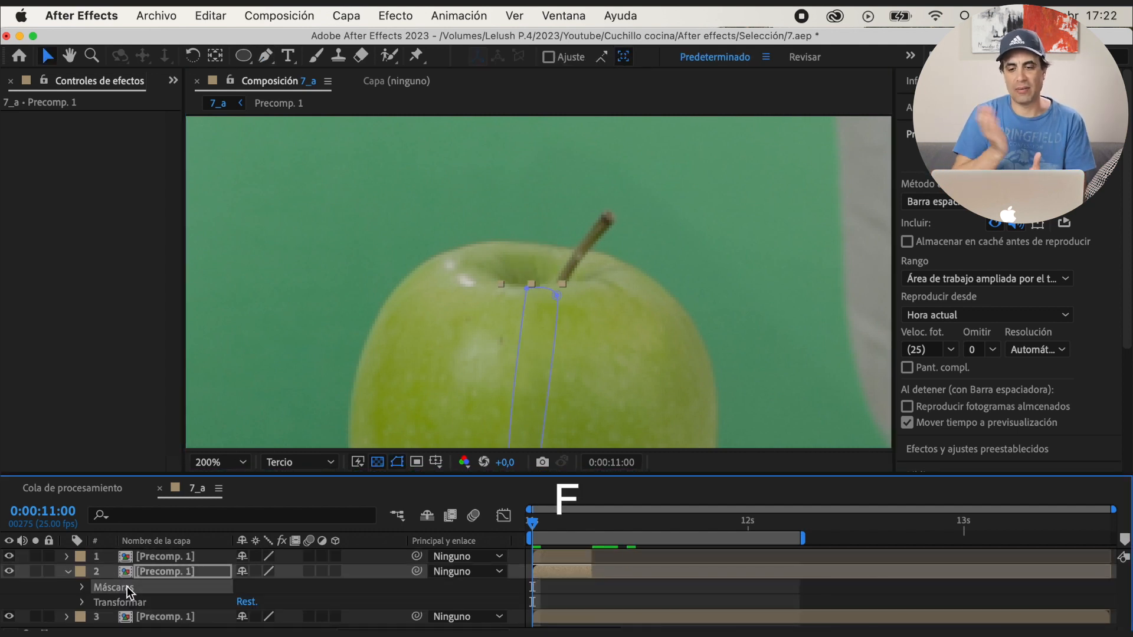
key(f)
text(5,0,5,0 píxeles)
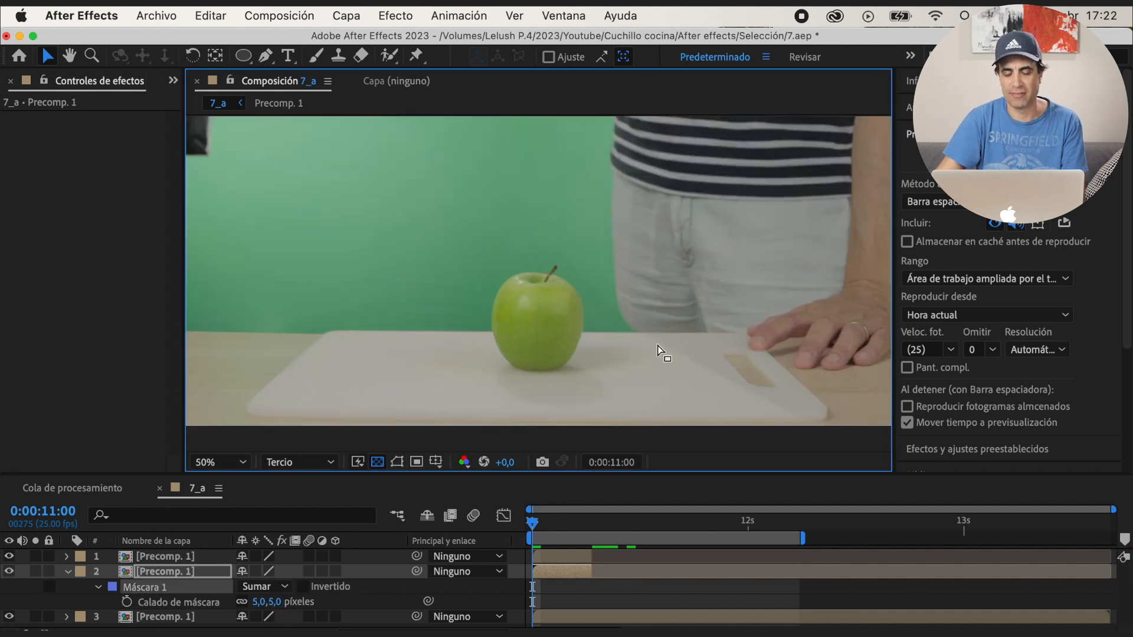
key(space)
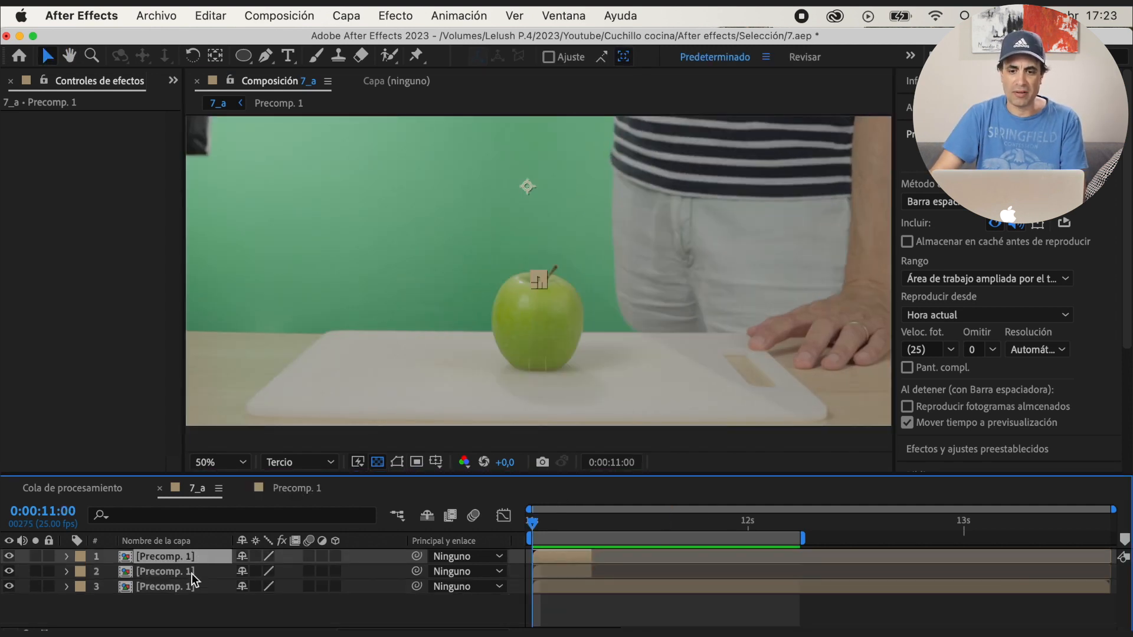
Precompose the three Precomp. 1 layers as Precomp. 2 and enable time remapping on it
shift+click(196, 586)
right_click(196, 584)
click(264, 518)
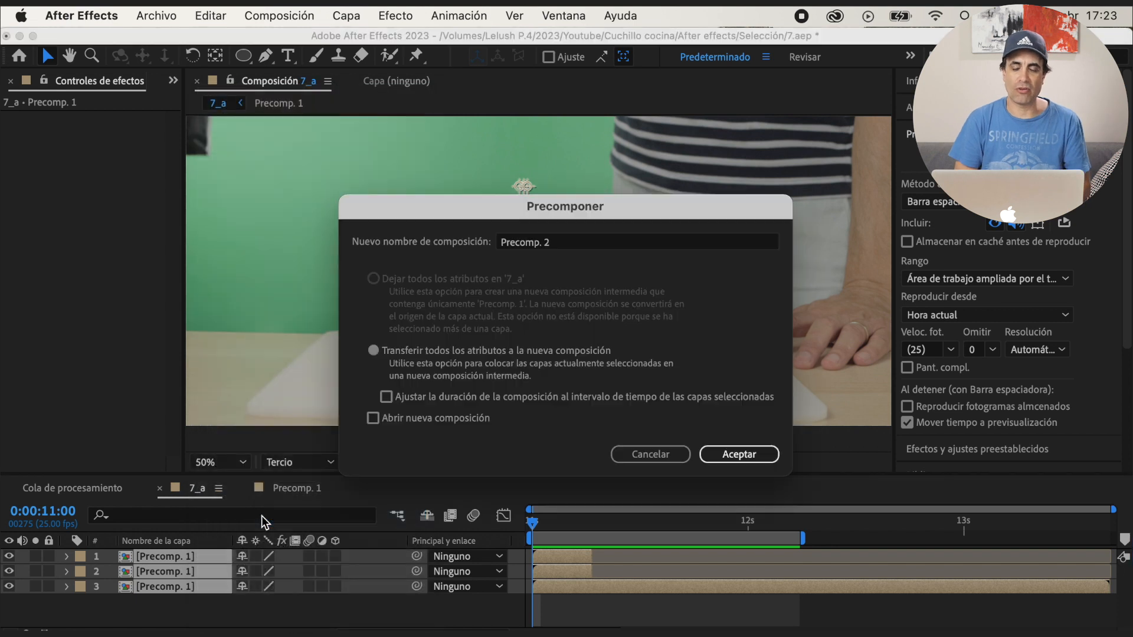
key(Return)
right_click(180, 556)
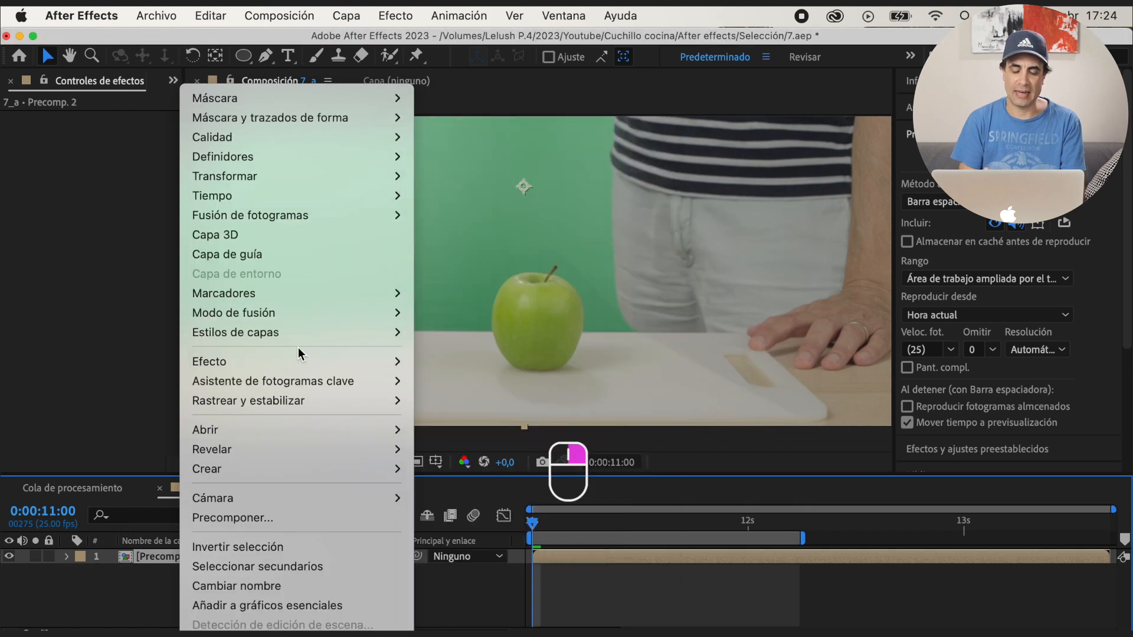
mouse_move(320, 196)
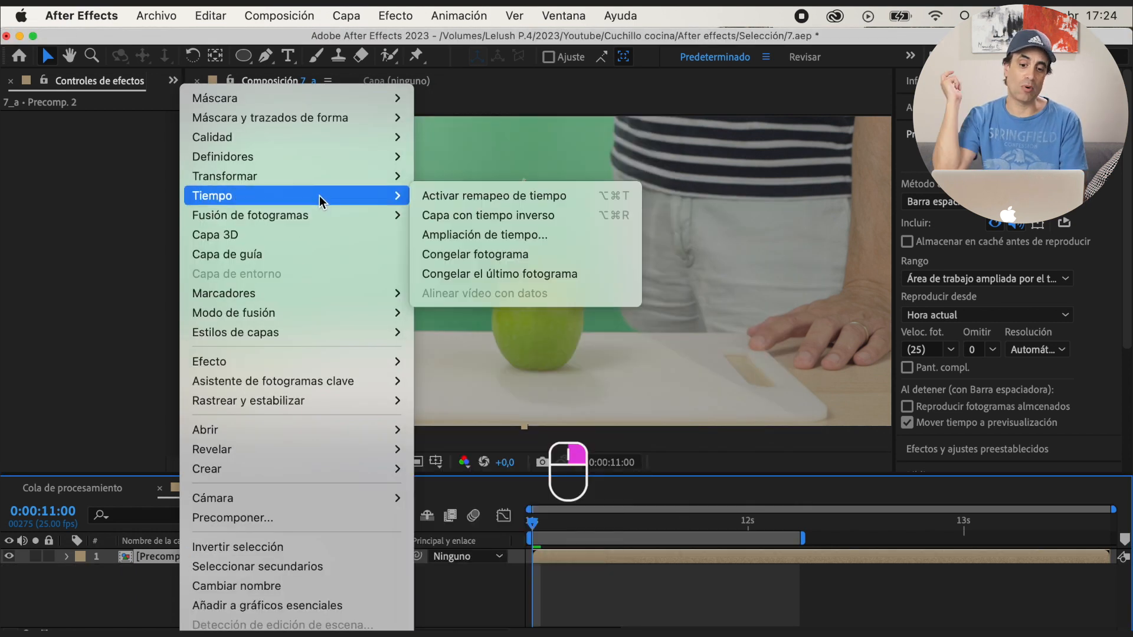
click(486, 200)
Preview the cut, add a time-remap keyframe to Precomp. 2 at 0:00:11:09 and shift it slightly earlier
key(space)
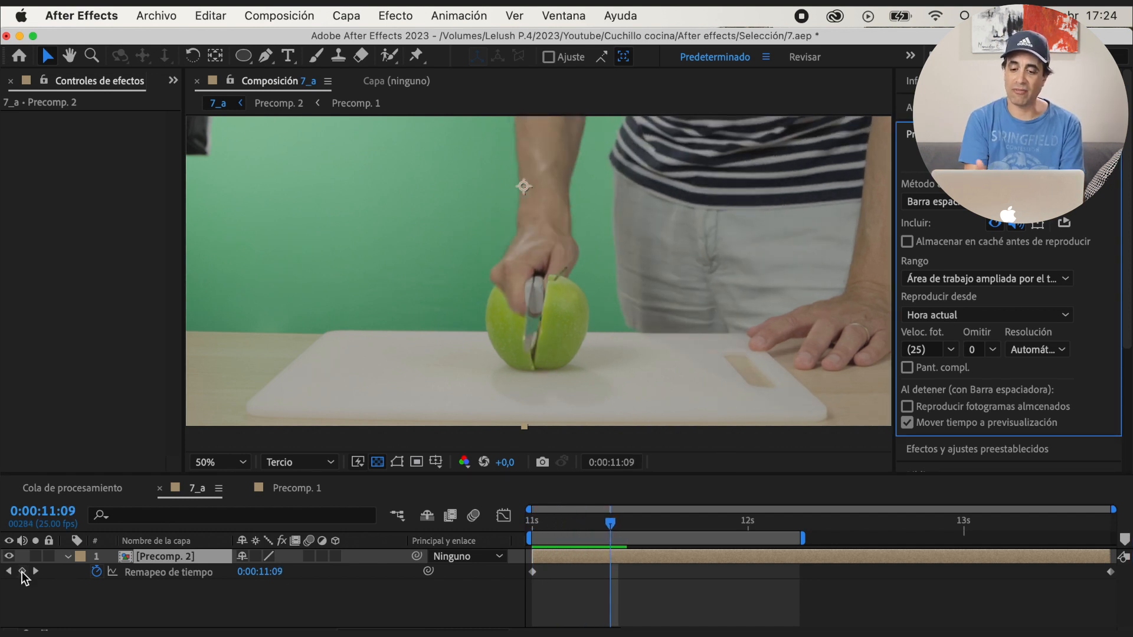
click(22, 572)
drag(588, 583, 571, 583)
key(Home)
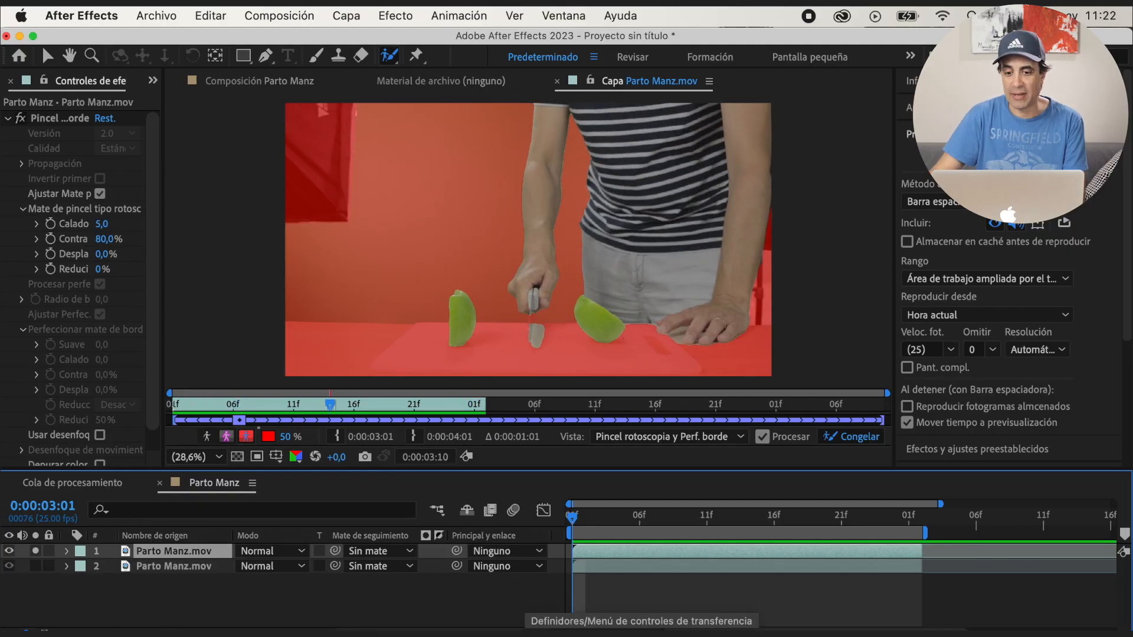
Review the Roto Brush result in Parto Manz, return to its composition at 0:00:03:17 and unsolo the rotoscoped layer
key(space)
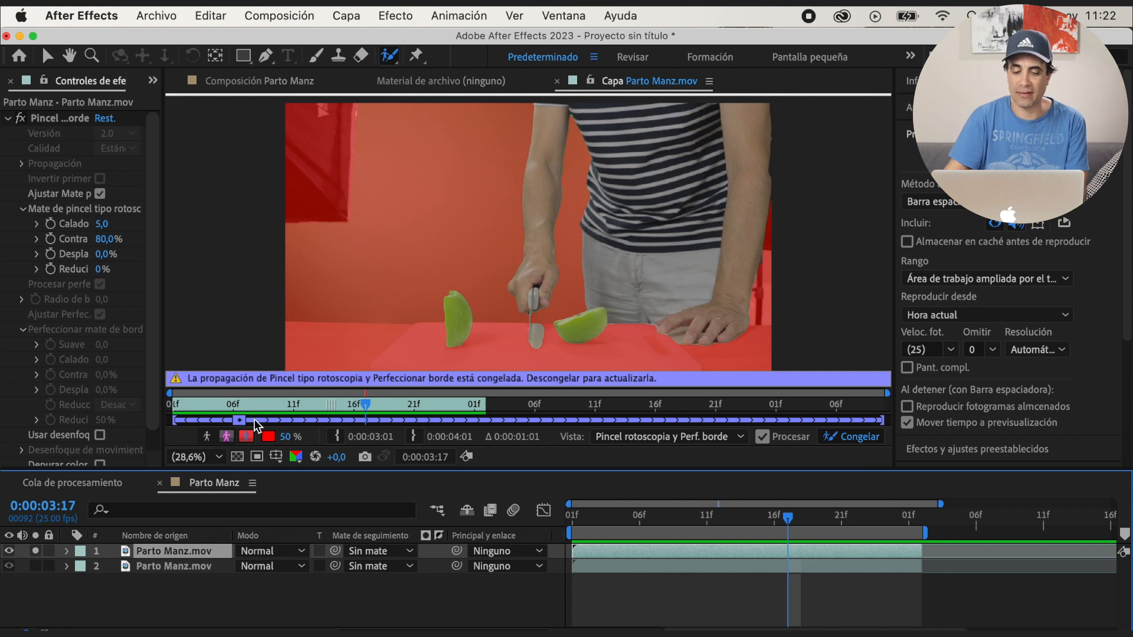
click(226, 437)
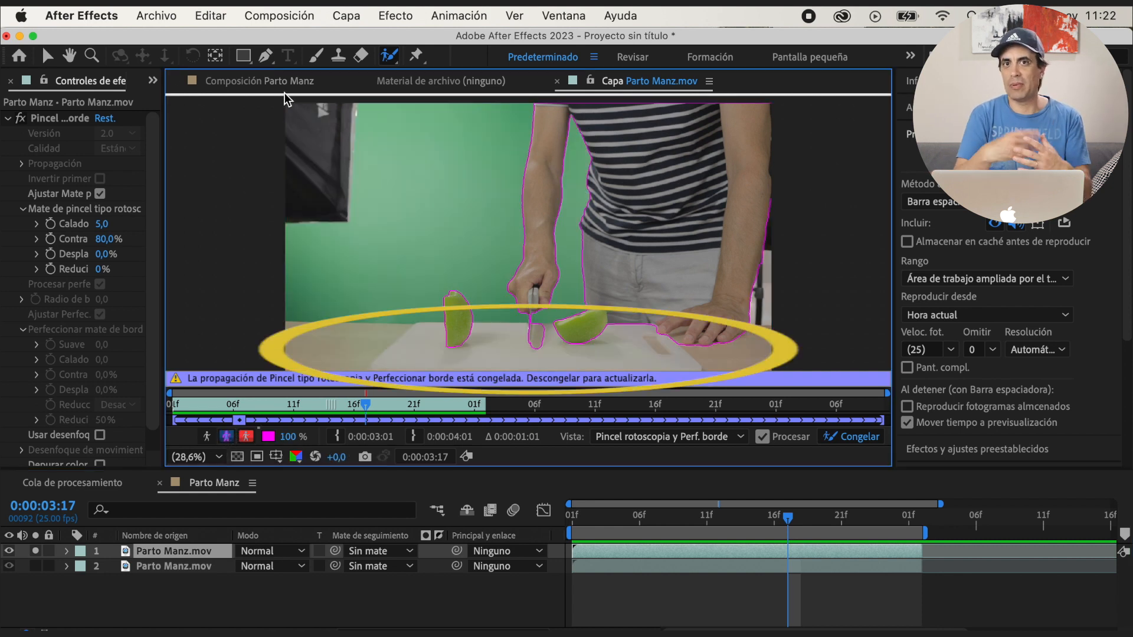
click(252, 82)
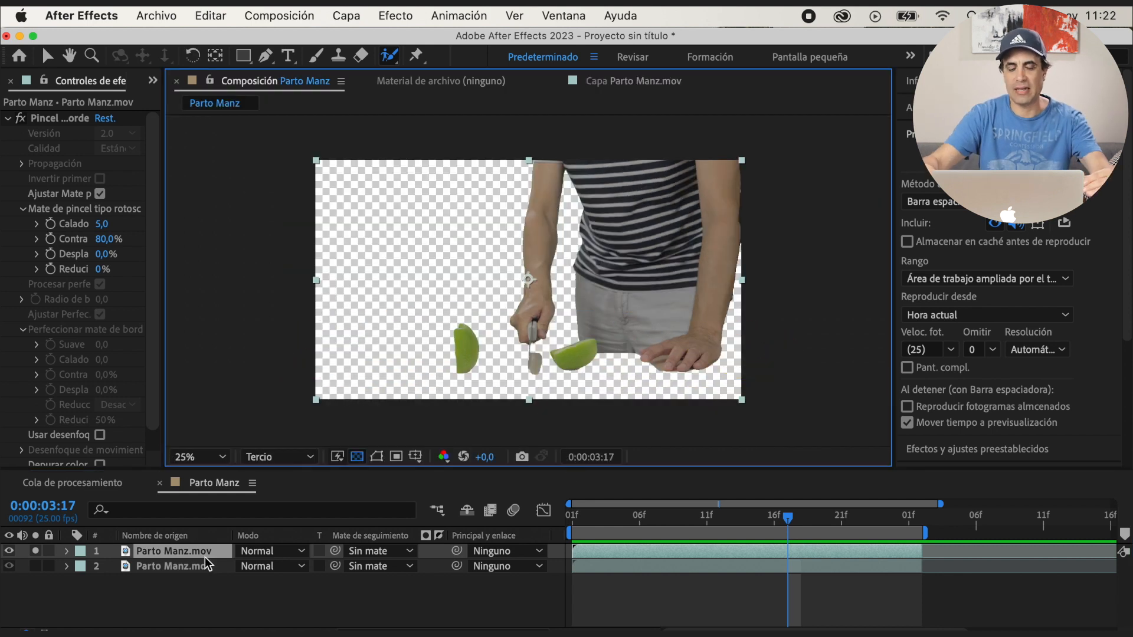
click(36, 552)
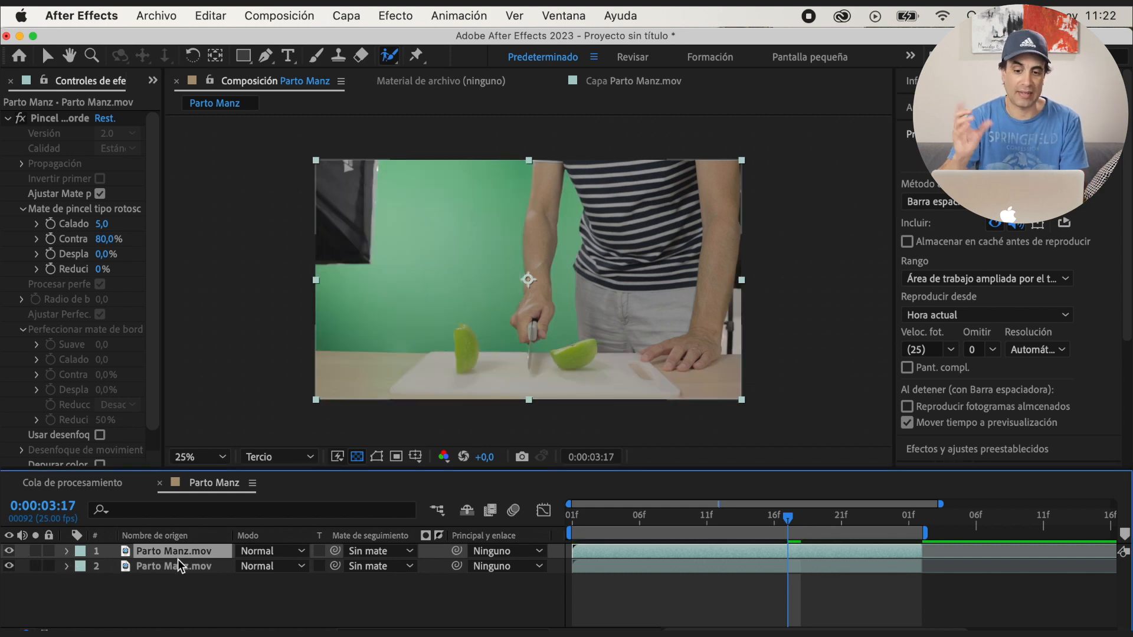
Rename the rotoscoped upper layer as rotoscopia
key(Return)
text(rotoscopia)
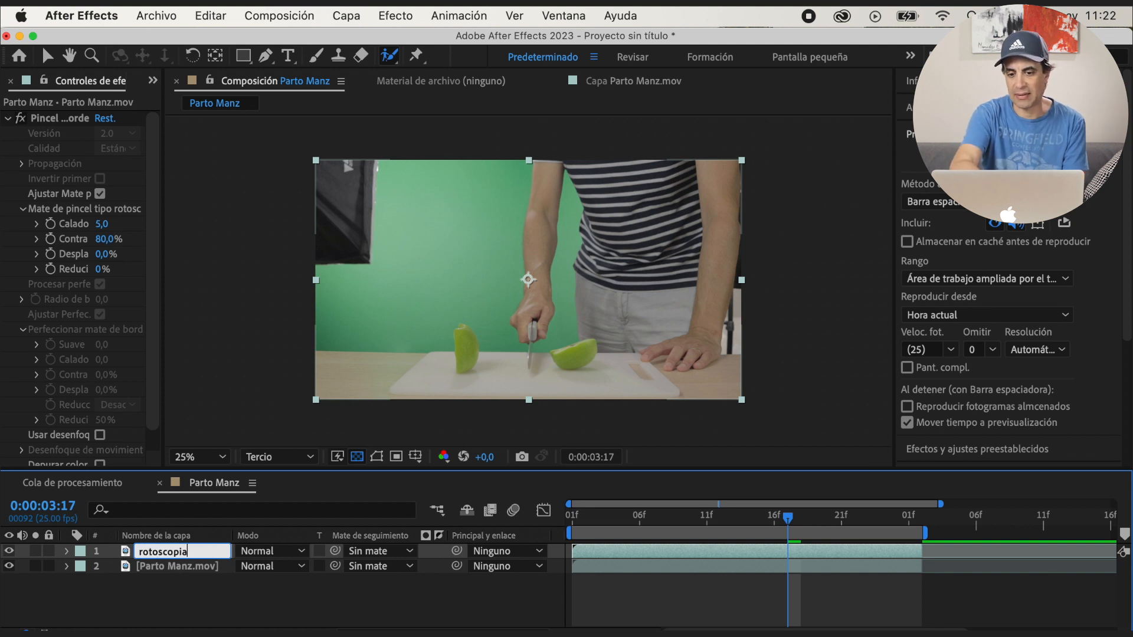
key(Return)
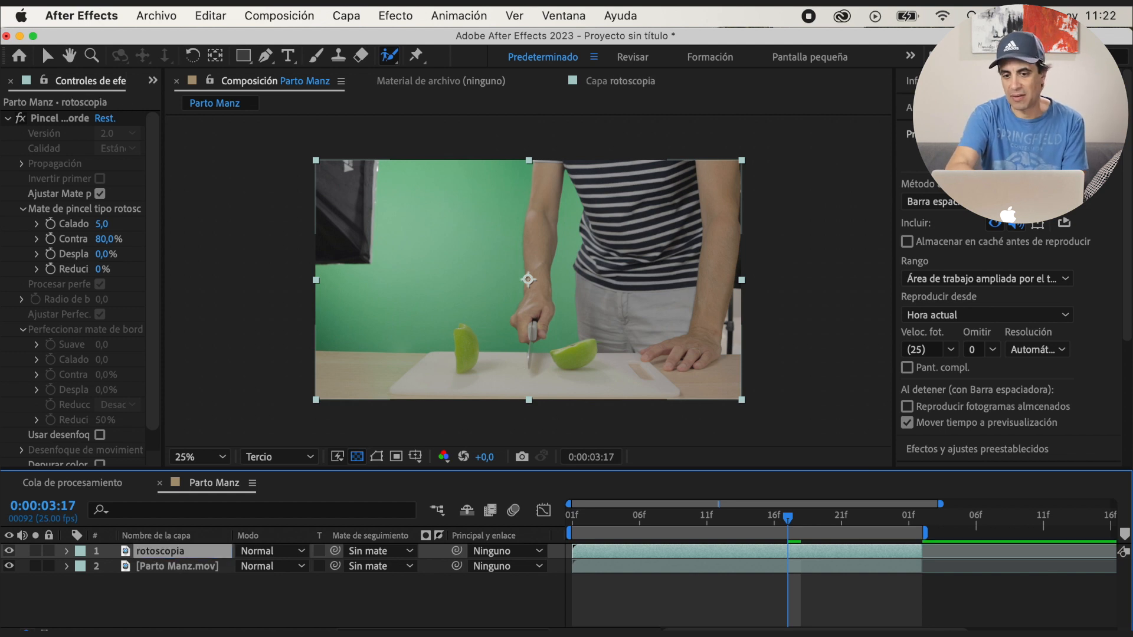
Duplicate the unrotoscoped Parto Manz.mov layer and name the copy mesa
click(181, 570)
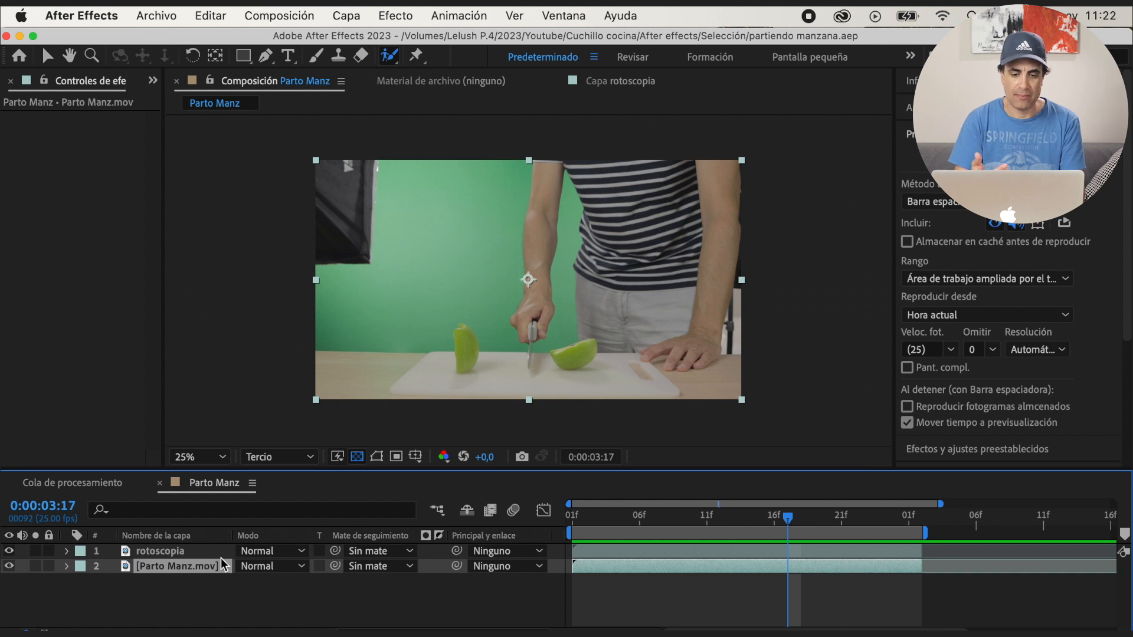
key(super+d)
text(mesa)
key(Return)
Draw a closed Pen mask around the table on the mesa layer, following its back edge and extending beyond the frame
key(g)
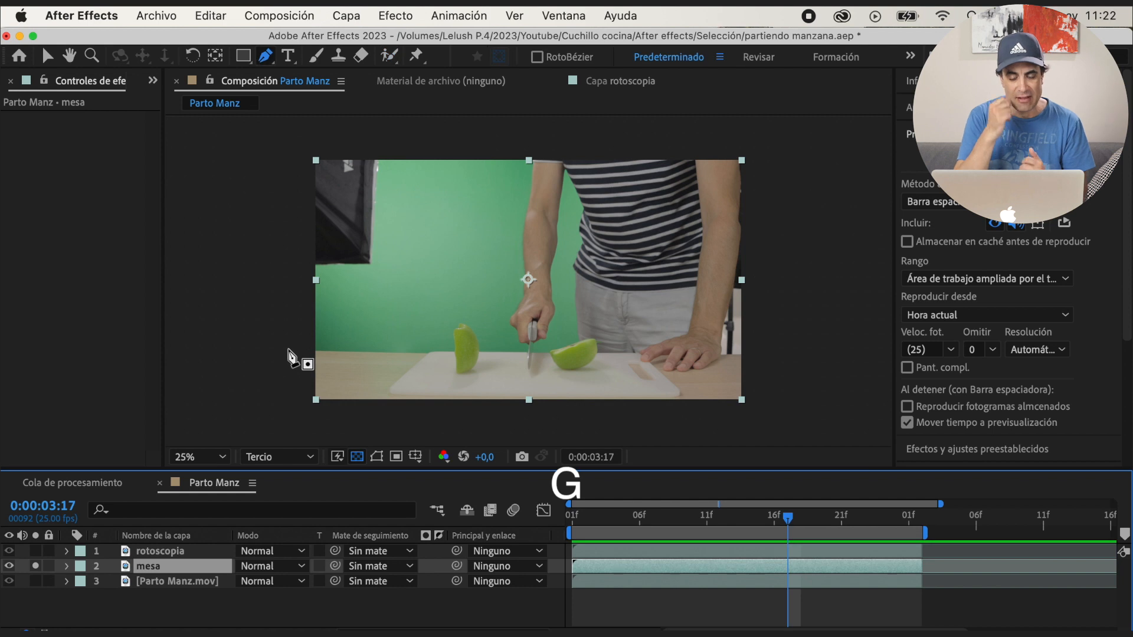
click(291, 348)
click(424, 352)
click(642, 355)
click(759, 355)
click(804, 419)
click(288, 416)
click(291, 348)
Unsolo the mesa layer, hide the mask outline and turn off the bottom Parto Manz.mov layer
click(36, 566)
click(377, 457)
click(12, 583)
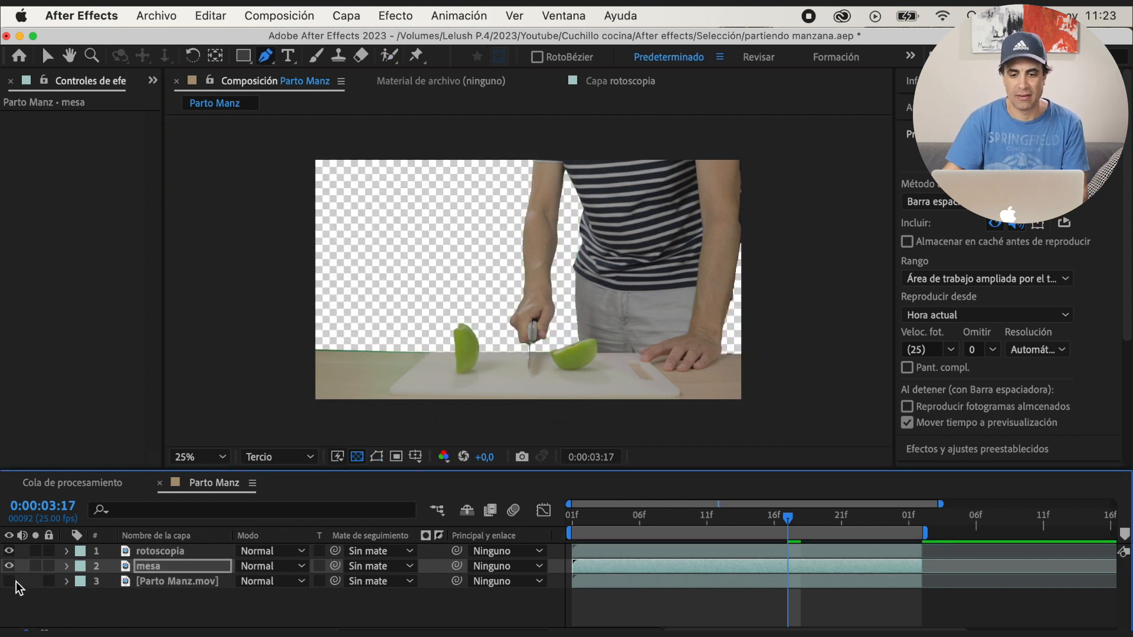
Show the mask outline and original footage, and adjust the mesa mask's points along the left part of the table's back edge
click(147, 566)
scroll(404, 400, up, 2)
key(h)
drag(405, 400, 585, 278)
click(377, 457)
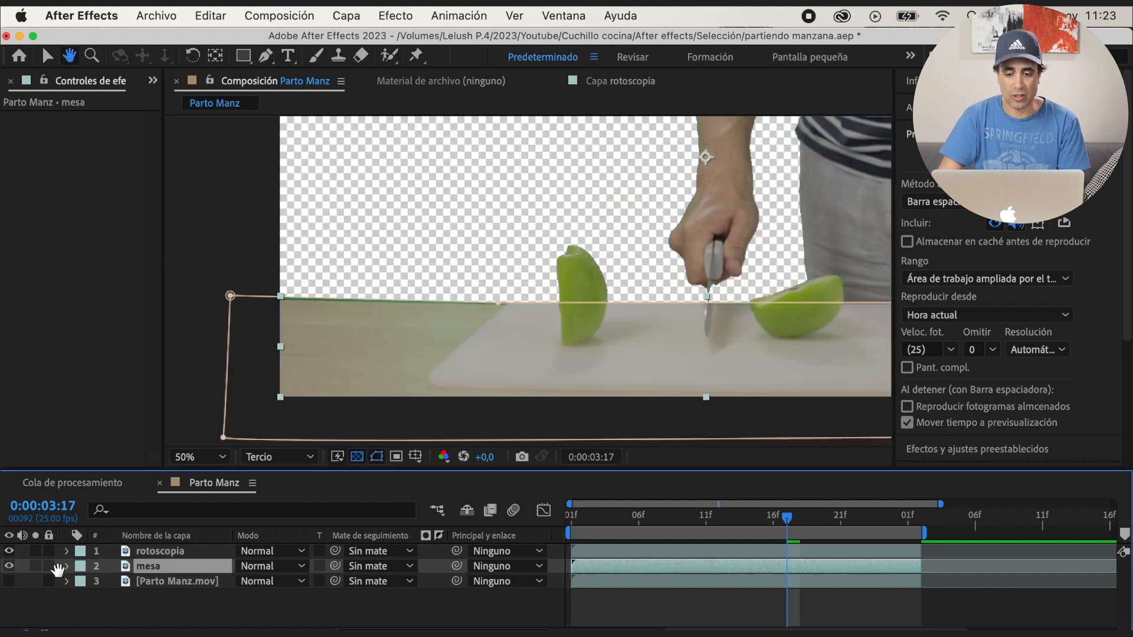
click(9, 582)
key(g)
drag(231, 295, 224, 300)
scroll(496, 324, up, 2)
drag(468, 327, 485, 329)
Fit the mesa mask's edge to the table beside the resting hand, then hide the mask outline and the original footage
key(space)
drag(850, 349, 565, 339)
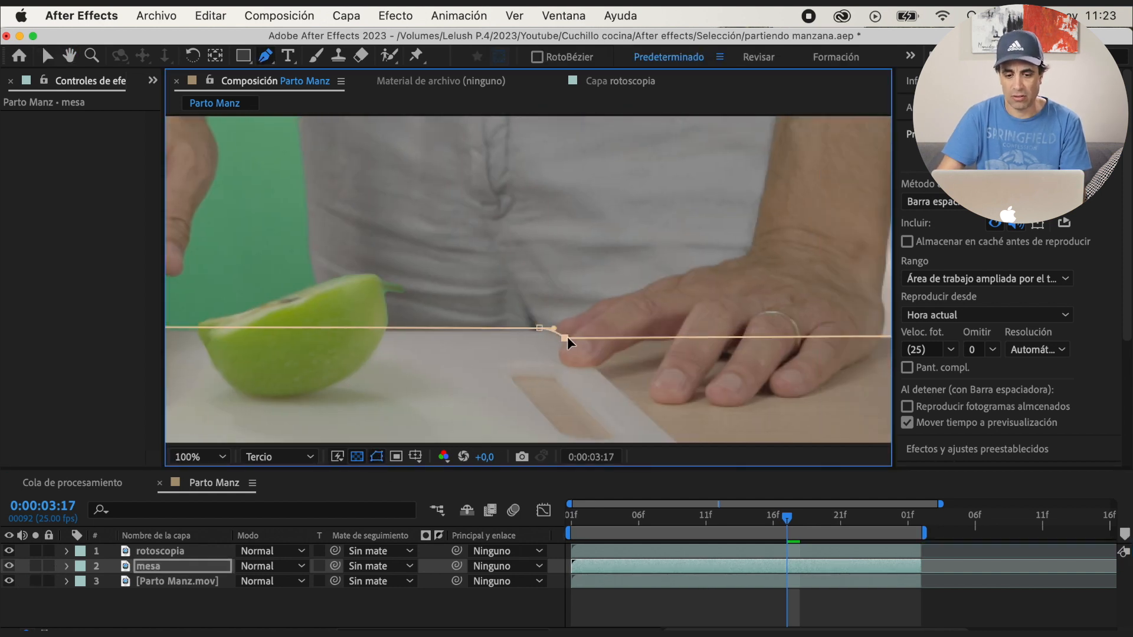
scroll(568, 339, down, 3)
click(377, 457)
key(v)
click(8, 581)
Set the mesa mask's expansion to -2 pixels and its feather to 1 pixel
click(67, 566)
click(98, 598)
scroll(177, 596, down, 2)
click(276, 590)
click(245, 620)
text(-2)
key(Return)
click(273, 591)
text(1)
key(Return)
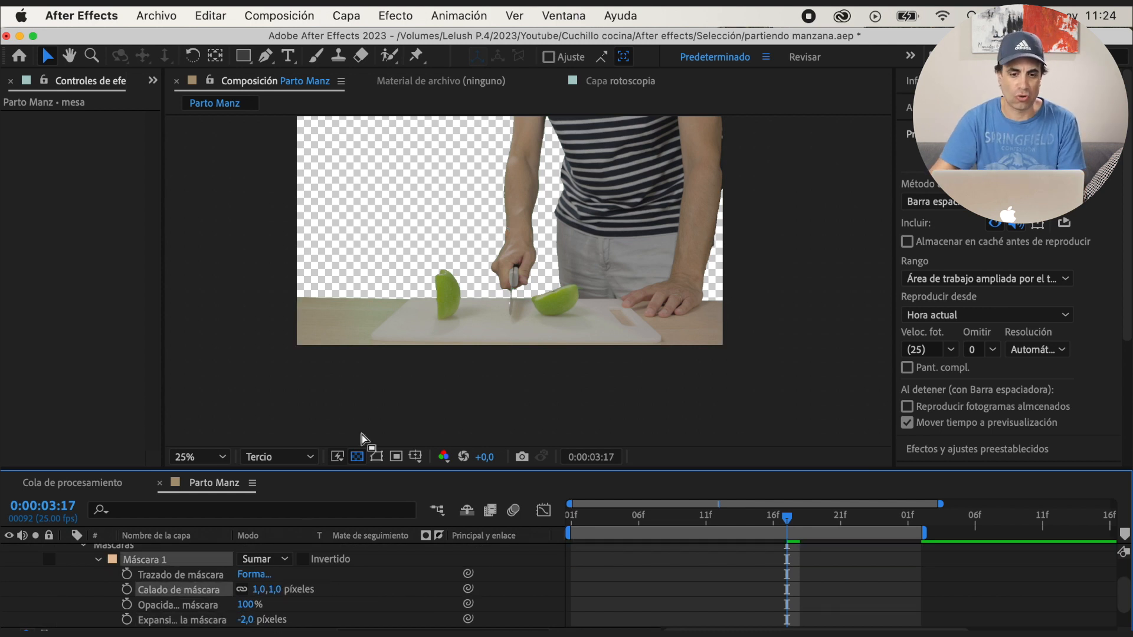
Set the rotoscopia Roto Brush matte to feather 12.4, contrast 76.1% and edge shift -14%, and enable motion blur and edge color decontamination
scroll(177, 584, up, 3)
click(66, 566)
click(160, 551)
drag(107, 240, 91, 254)
drag(162, 269, 200, 269)
drag(122, 225, 153, 226)
drag(125, 255, 117, 266)
drag(123, 225, 134, 225)
drag(188, 367, 186, 389)
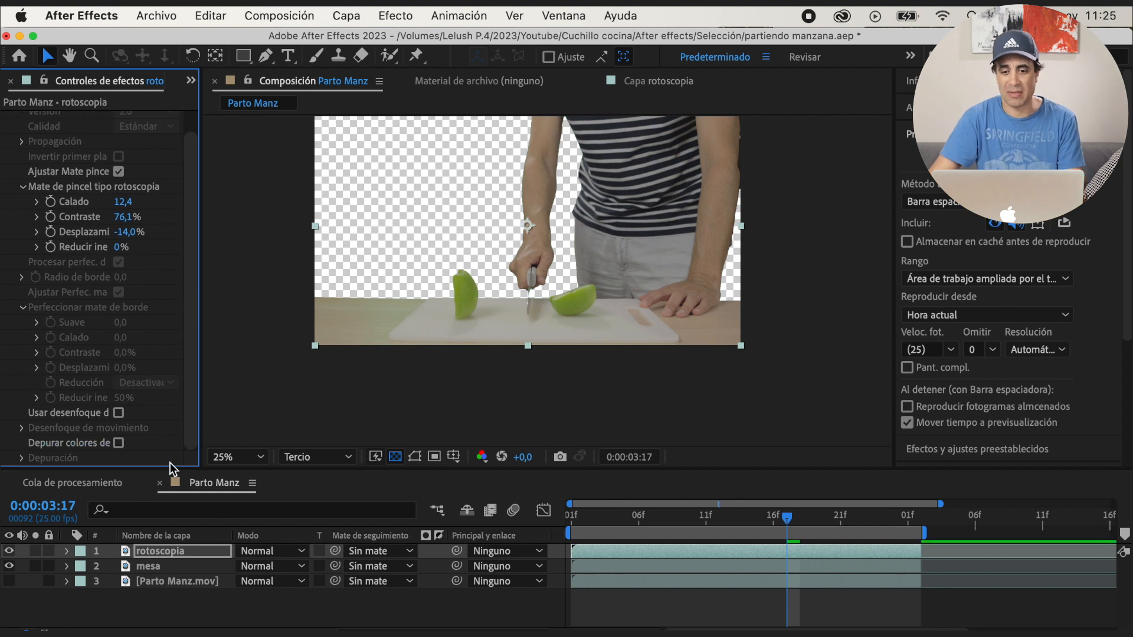
click(119, 443)
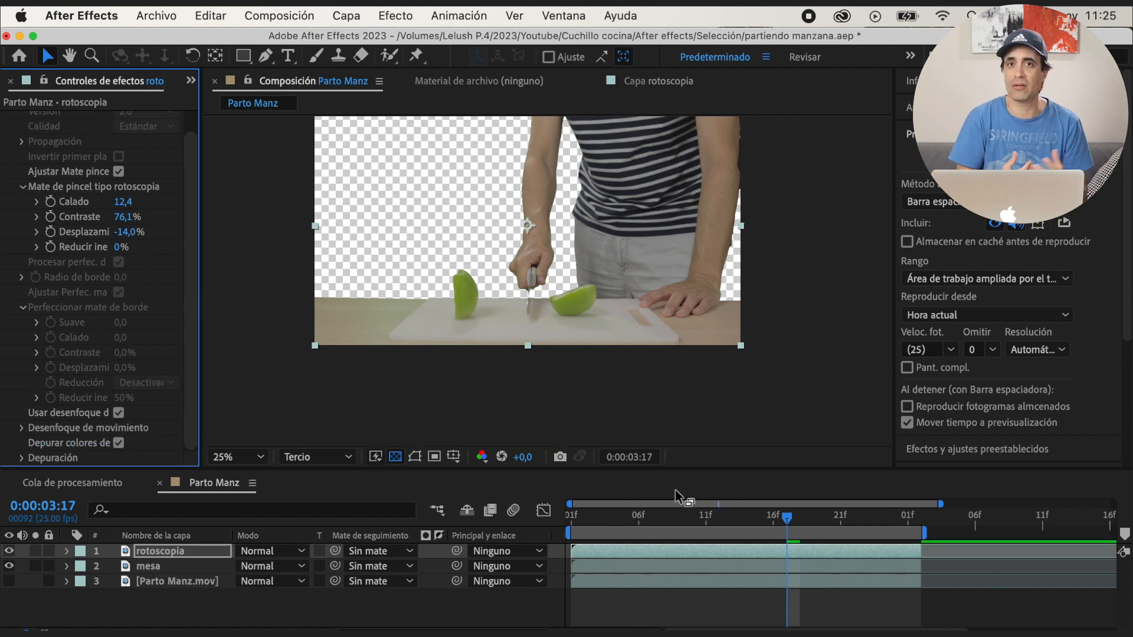
Trim the start of the bottom Parto Manz.mov layer to 0:00:03:09 and advance to 0:00:03:11
drag(601, 522, 571, 531)
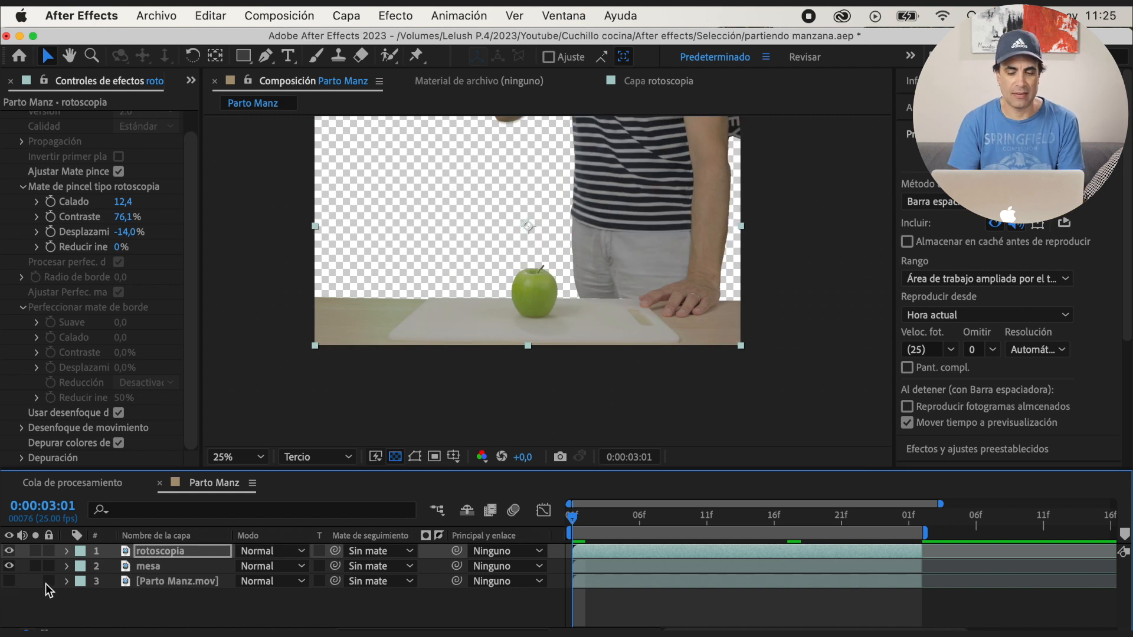
click(602, 513)
drag(622, 519, 664, 520)
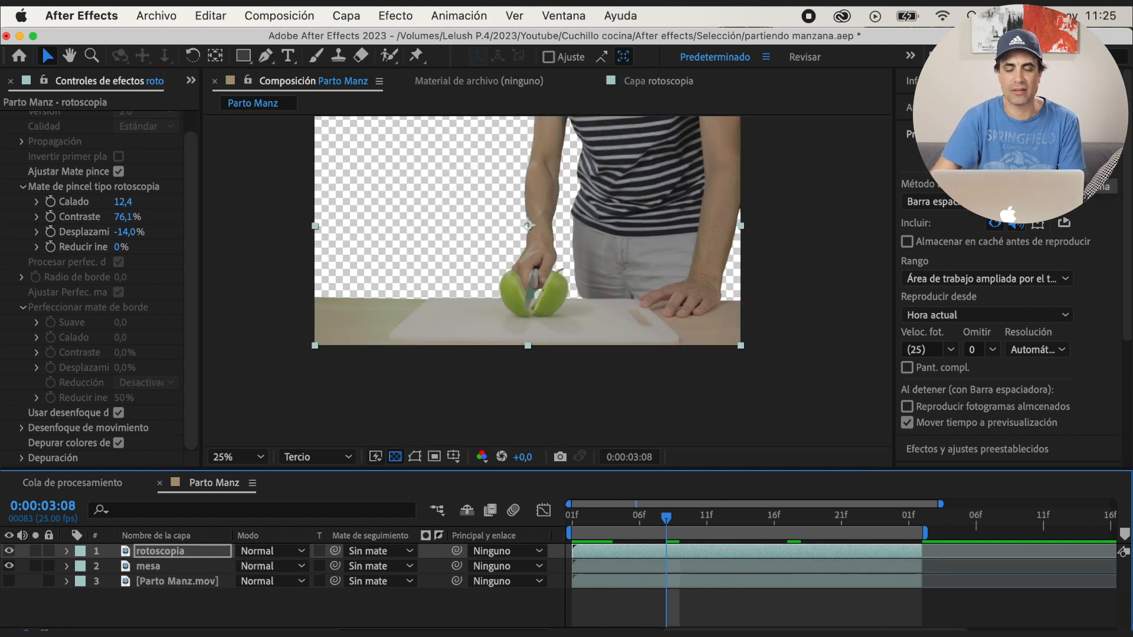
click(1007, 159)
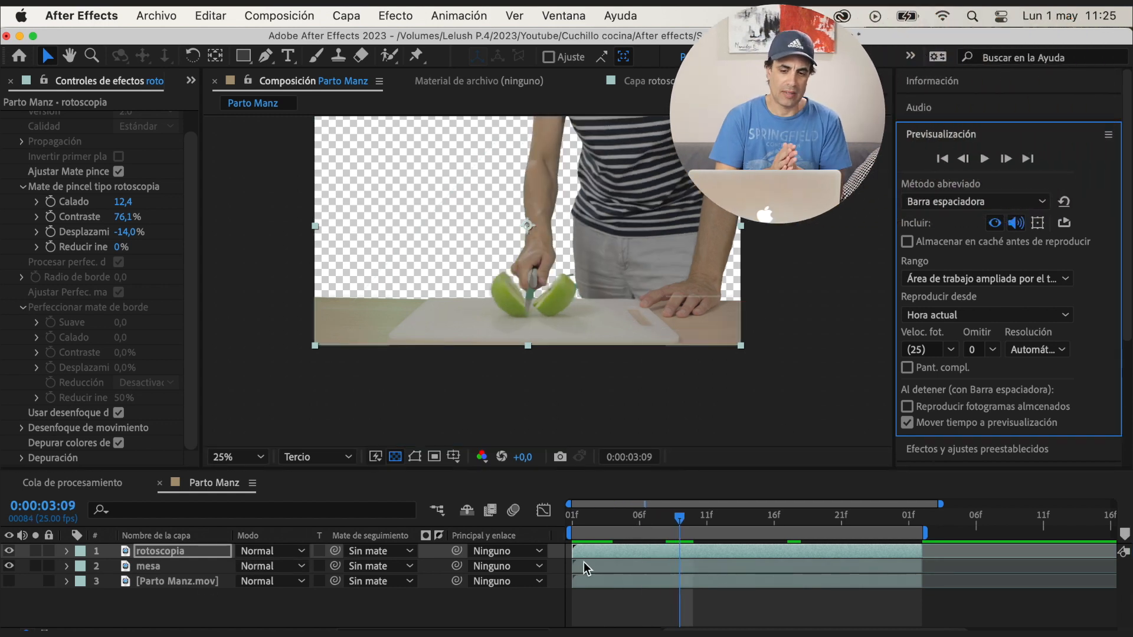
click(590, 582)
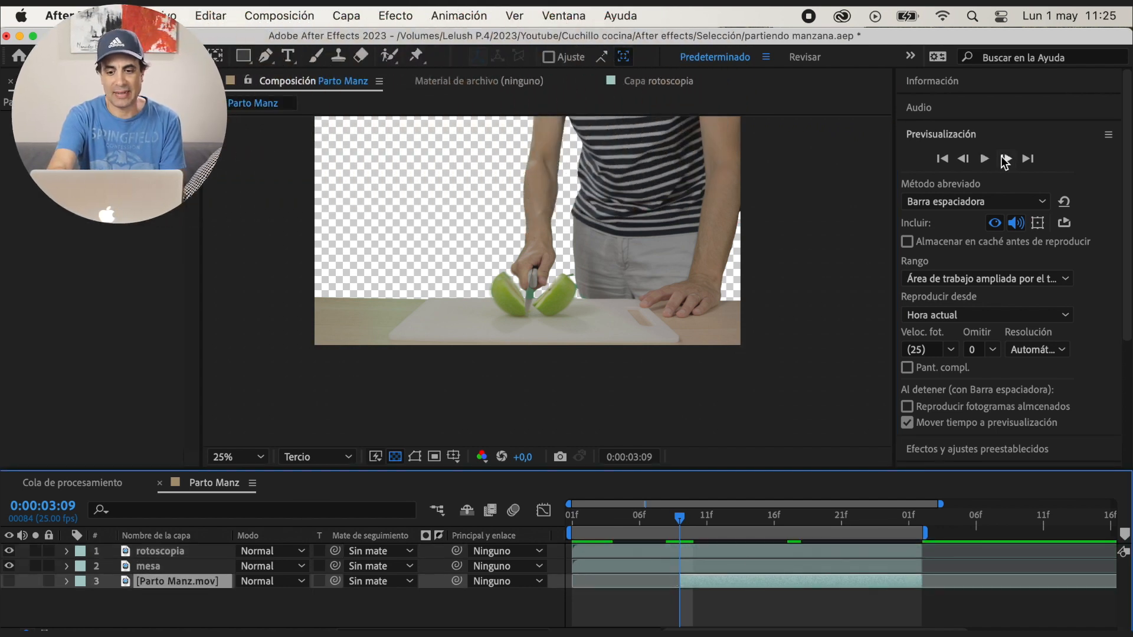
click(1006, 159)
click(1006, 159)
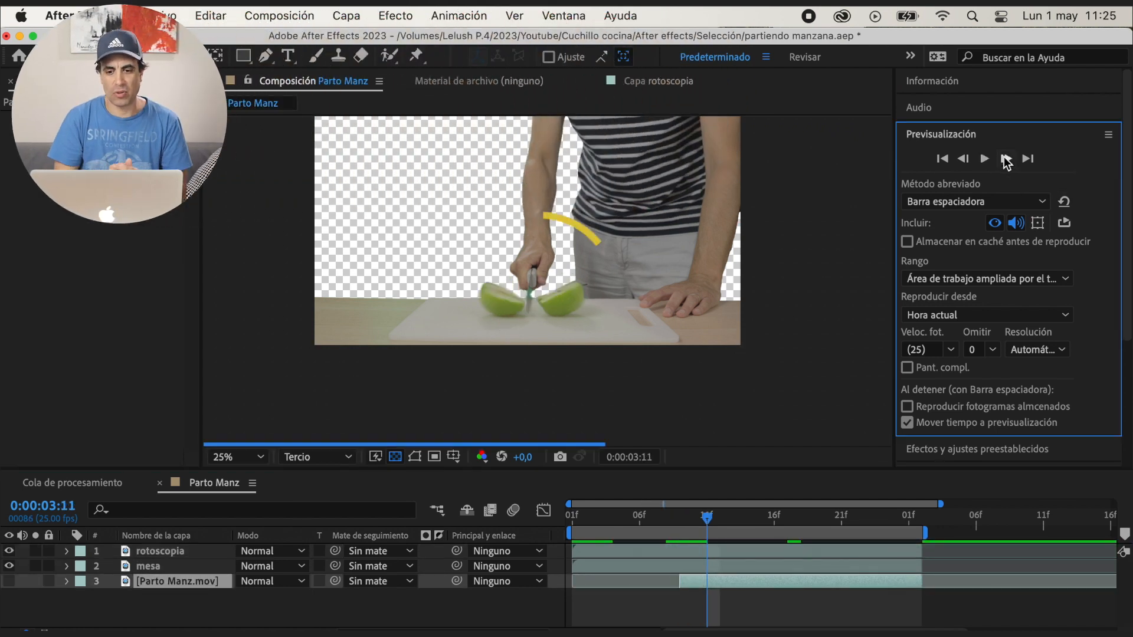
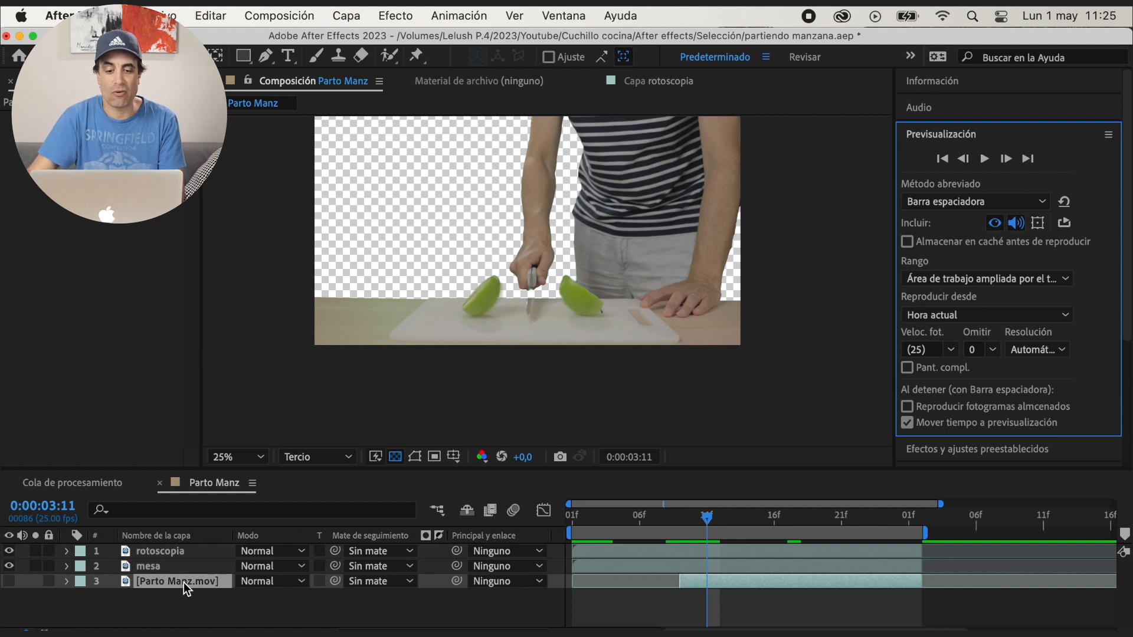
Rename the bottom Parto Manz.mov layer as cuchillo, make it visible and place it above the rotoscopia layer
click(183, 583)
key(Return)
text(cuchillo)
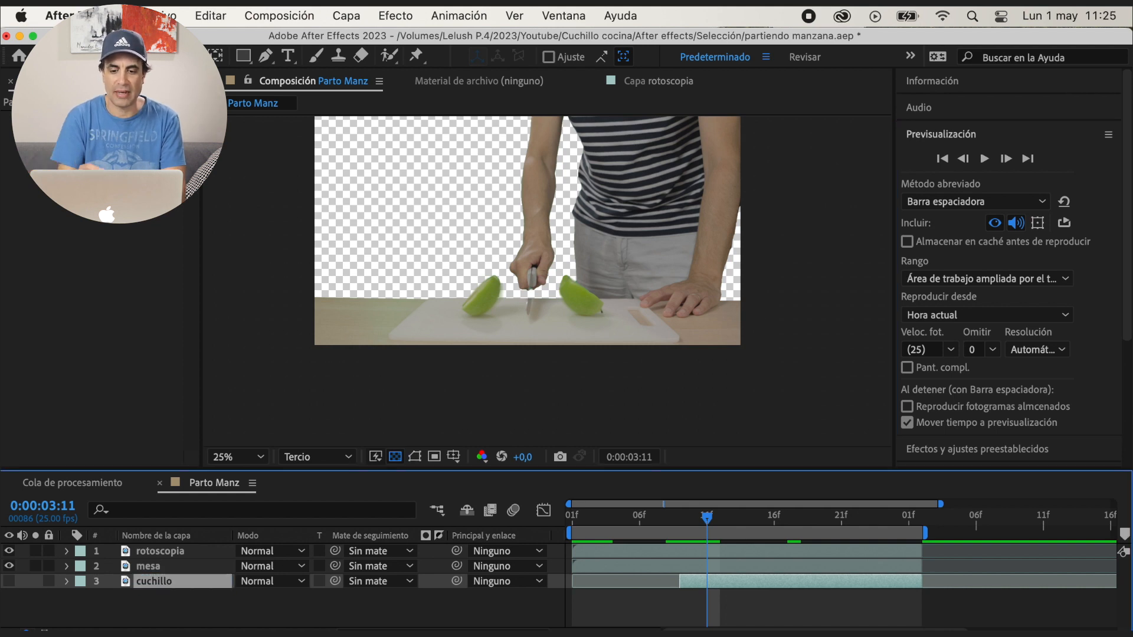
click(9, 581)
drag(187, 550, 186, 551)
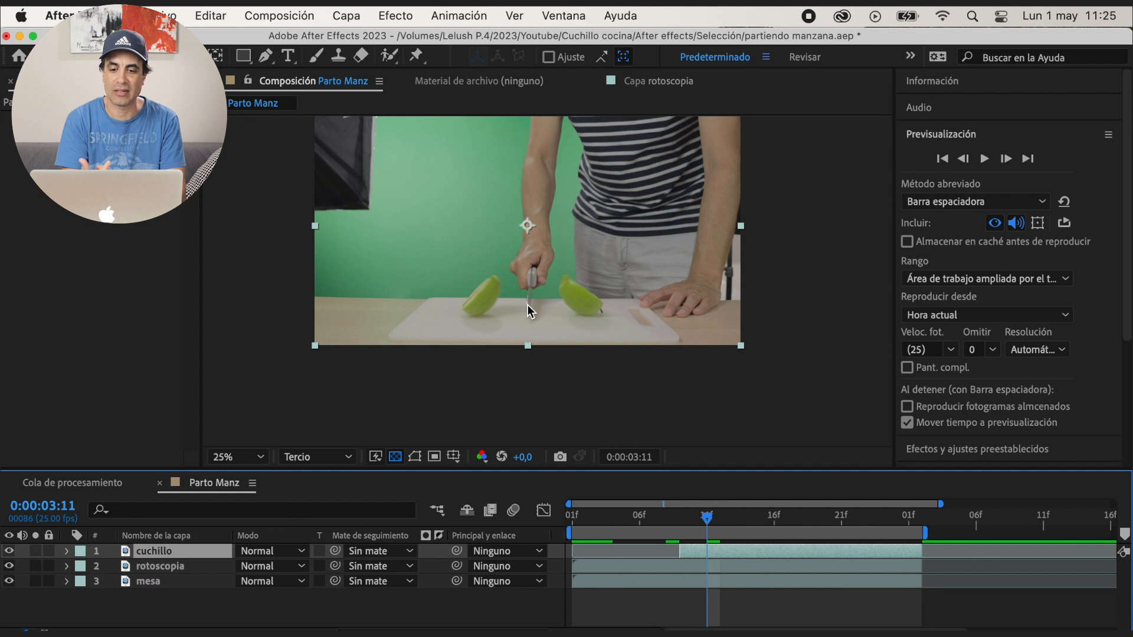
Draw a closed Pen mask on the cuchillo layer around the upper part of the blade just below the hand
scroll(526, 304, up, 4)
key(g)
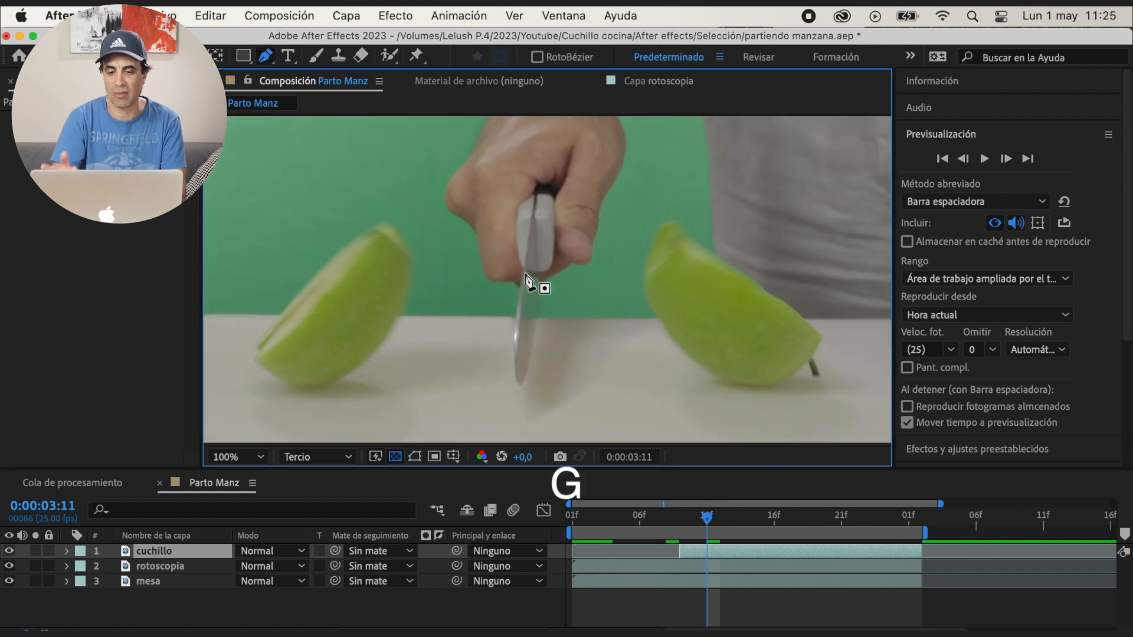
click(525, 265)
drag(514, 327, 511, 342)
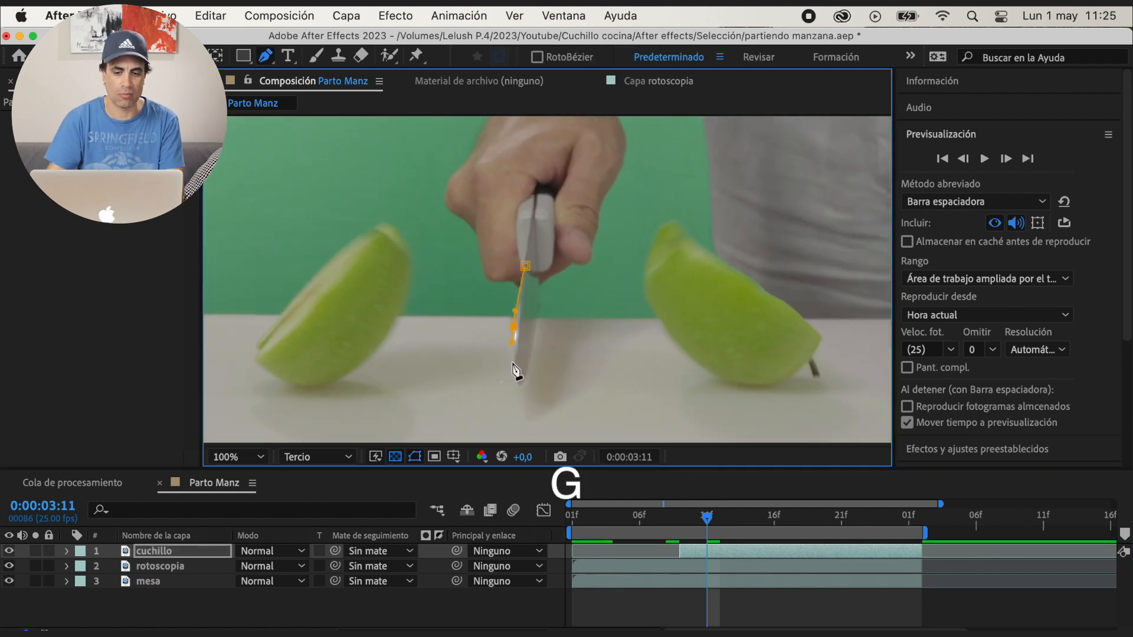
click(535, 332)
click(538, 304)
click(540, 276)
click(525, 267)
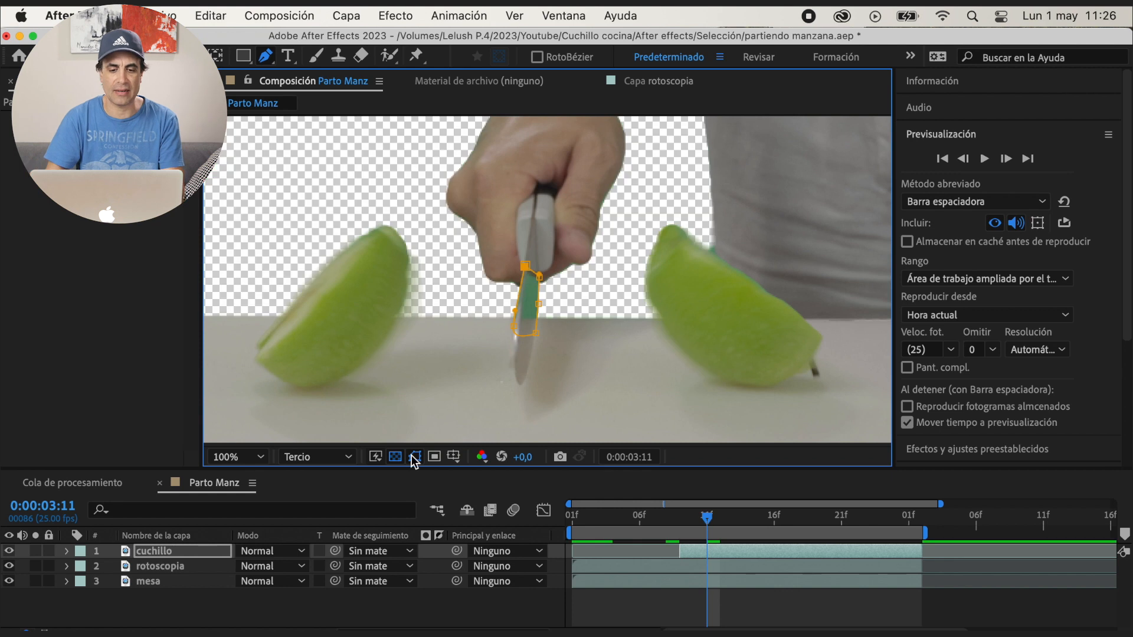
Set the blade mask's mode to none (ninguno) and start keyframing its path at 0:00:03:11
click(66, 551)
click(84, 567)
click(277, 582)
click(291, 509)
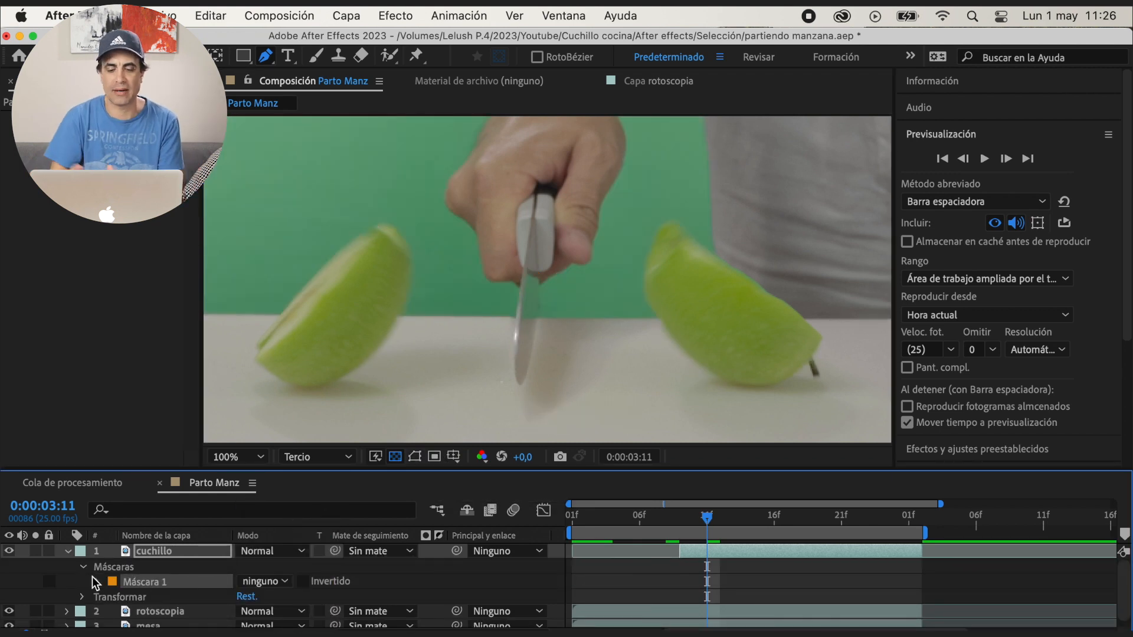
click(97, 582)
click(127, 575)
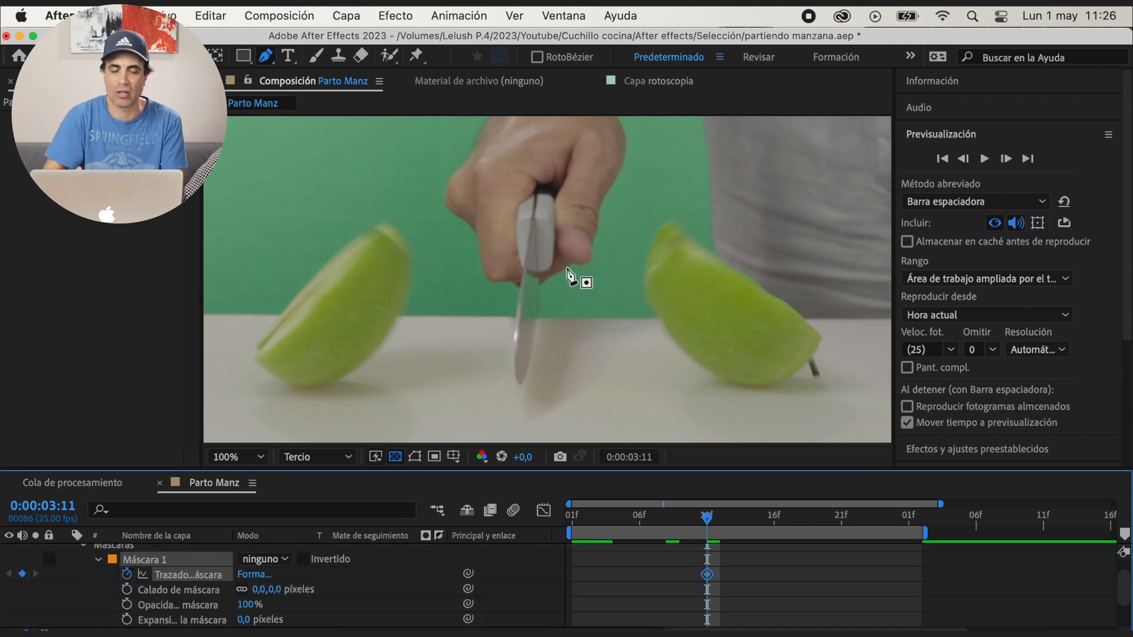
Show the mask outline, fit its points to the blade at 0:00:03:11 and keyframe the adjusted path at 0:00:03:09
click(414, 457)
drag(515, 324, 515, 322)
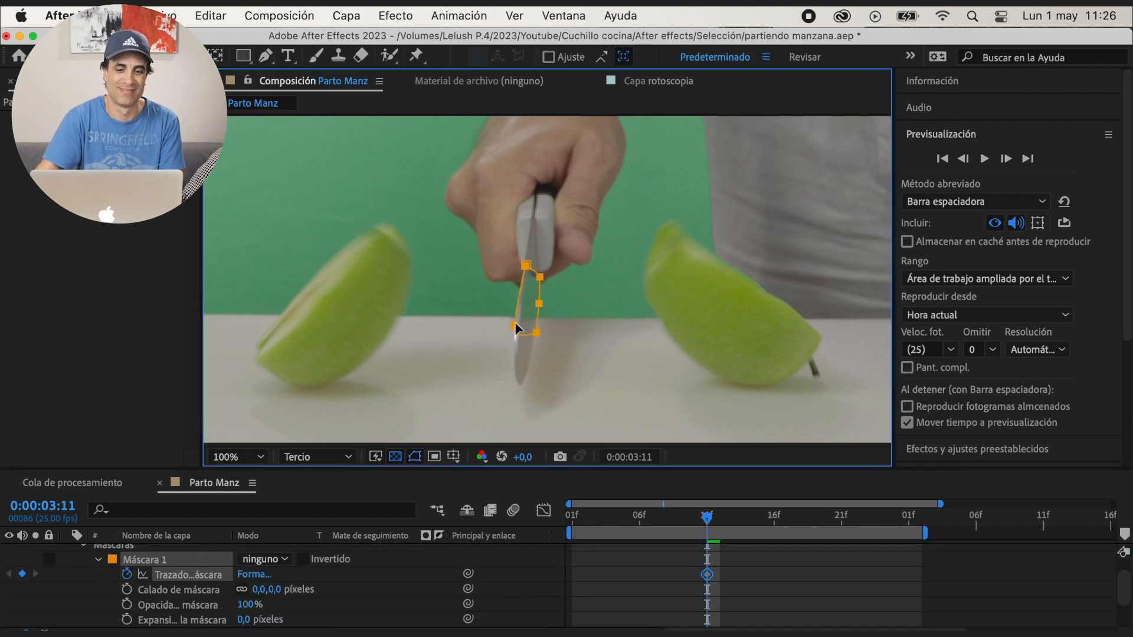
click(136, 545)
drag(526, 265, 524, 270)
drag(514, 324, 512, 325)
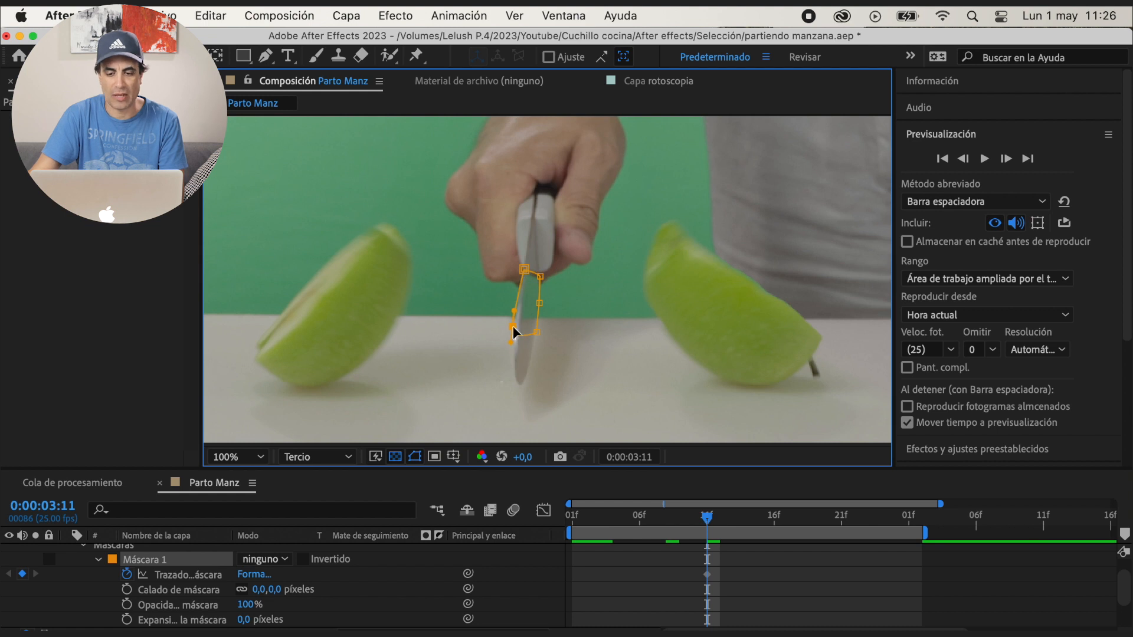
click(963, 159)
click(964, 159)
drag(524, 270, 544, 289)
Step through the frames up to 0:00:04:00 and reshape the cuchillo mask path so it follows the moving blade
click(964, 159)
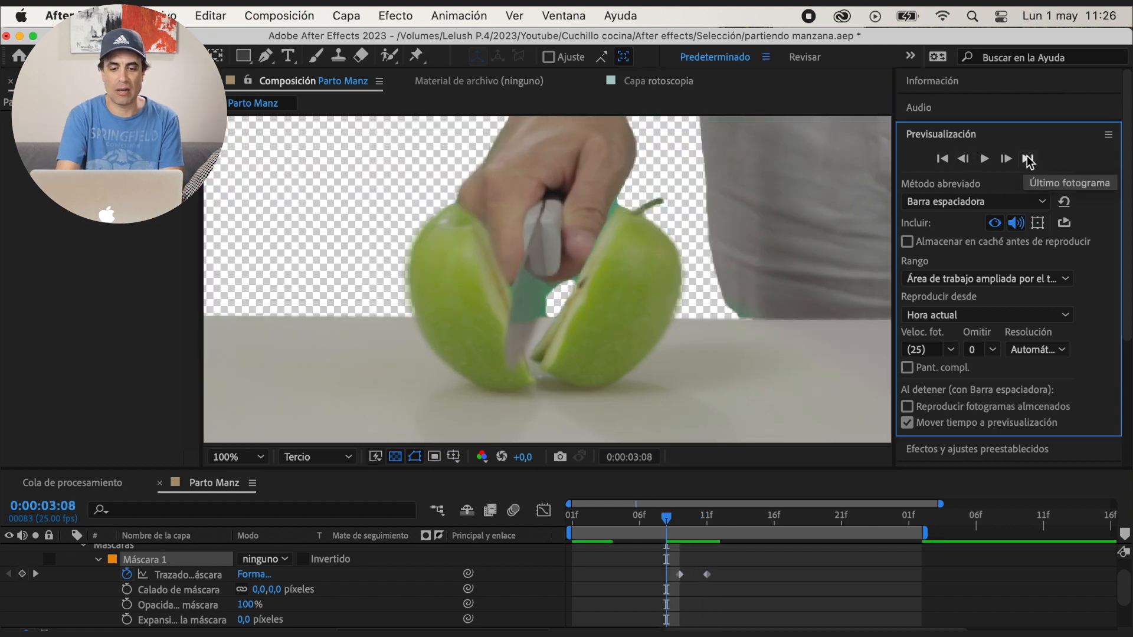
double_click(1007, 158)
double_click(1007, 158)
click(1006, 159)
click(963, 158)
click(964, 159)
click(1006, 159)
mouse_move(537, 332)
mouse_down()
mouse_move(538, 307)
mouse_move(518, 323)
mouse_up()
click(1006, 158)
double_click(1006, 159)
click(963, 159)
click(22, 573)
click(1006, 159)
double_click(515, 324)
click(378, 608)
double_click(1007, 159)
click(1007, 159)
drag(541, 276, 540, 273)
double_click(1006, 159)
double_click(1006, 159)
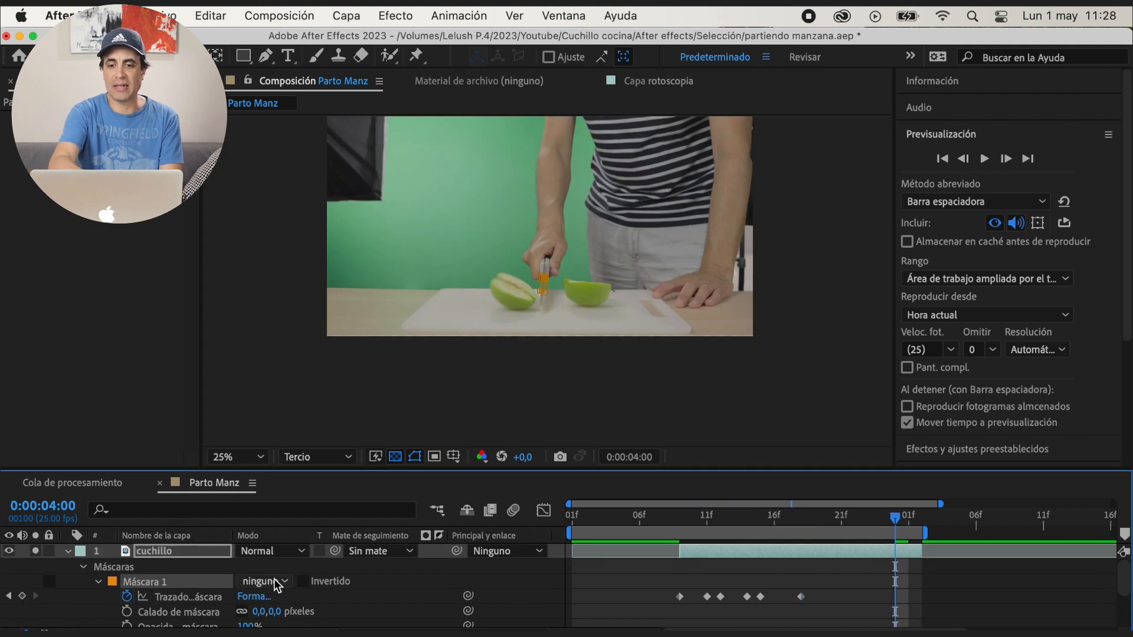
Turn the blade mask's mode back on, collapse the cuchillo layer's properties and solo the layer
click(263, 582)
click(266, 527)
click(68, 555)
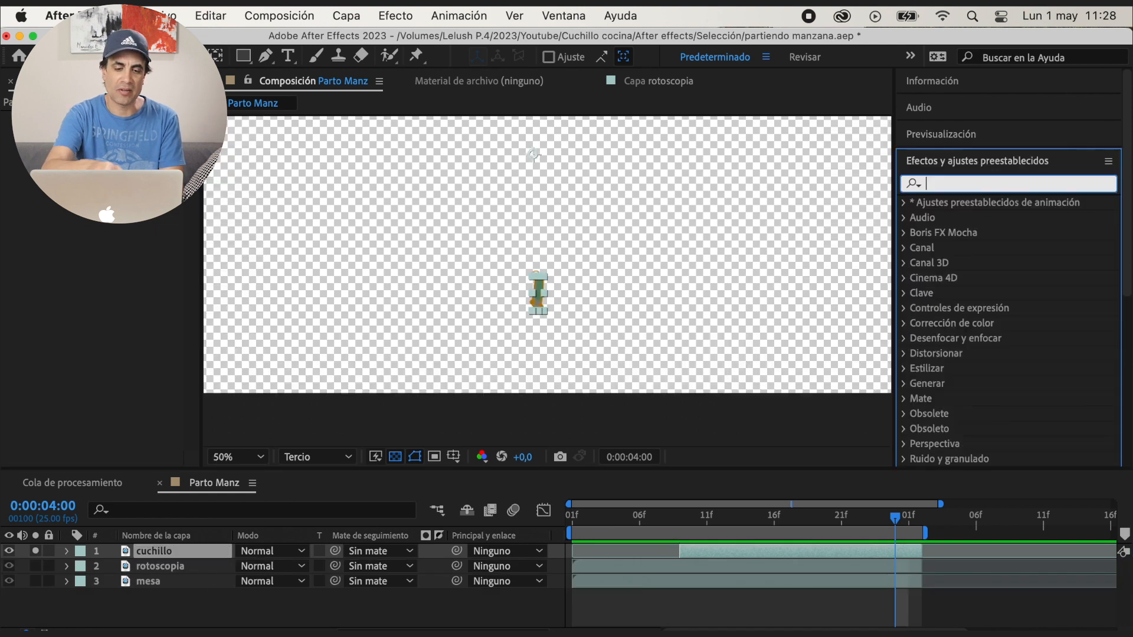
Apply the Keylight, Key Cleaner and Advanced Spill Suppressor preset to cuchillo, leaving only Advanced Spill Suppressor enabled
text(key)
double_click(1001, 235)
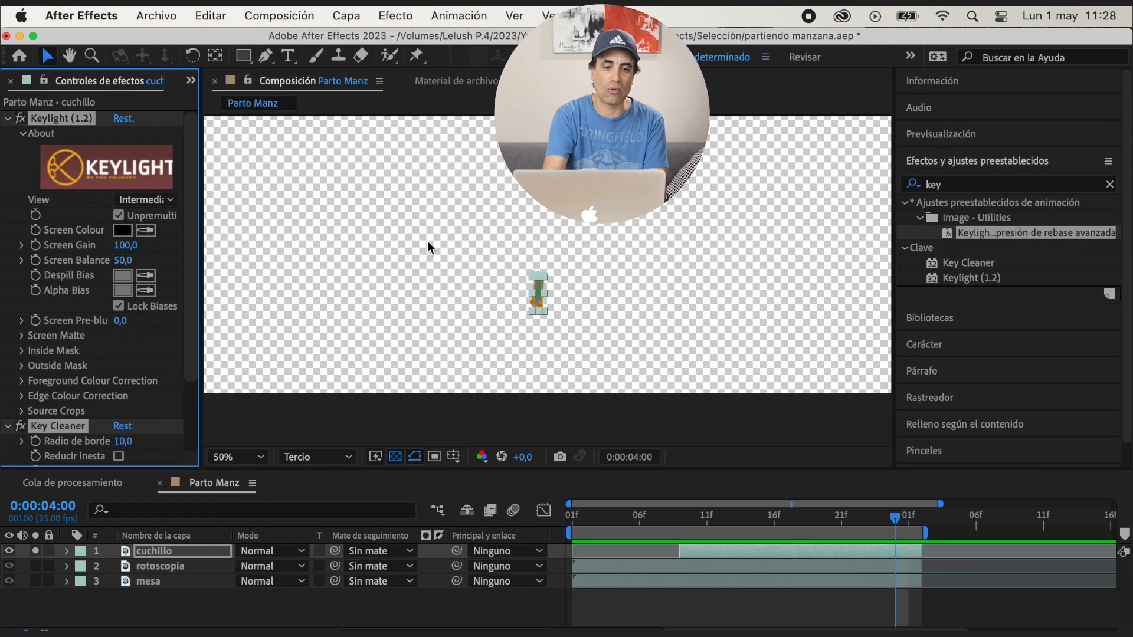
click(7, 118)
drag(21, 122, 21, 147)
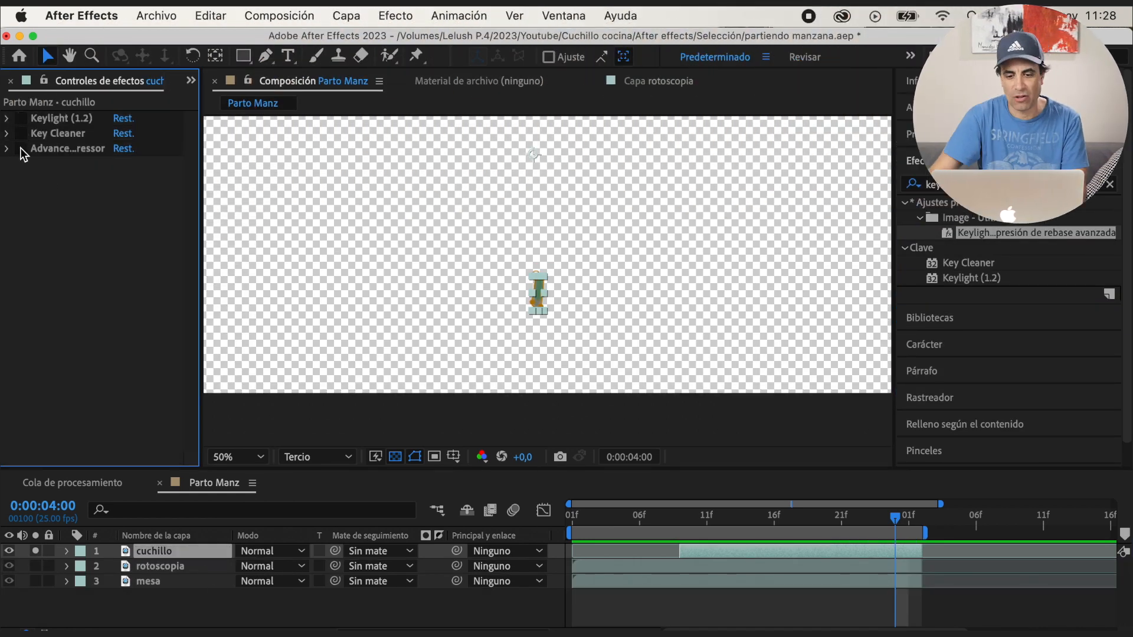
scroll(273, 226, up, 1)
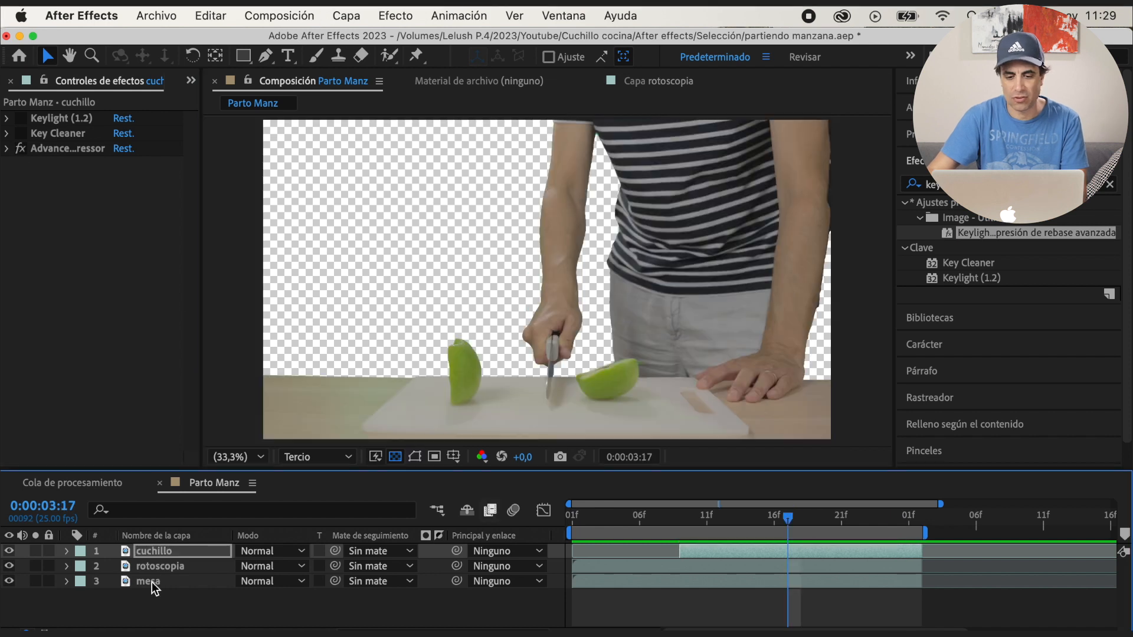
Refine the mesa mask's edge where the cutting board meets the trousers beside the resting hand, and preview the composite
click(151, 582)
scroll(706, 399, up, 2)
key(space)
drag(706, 399, 625, 332)
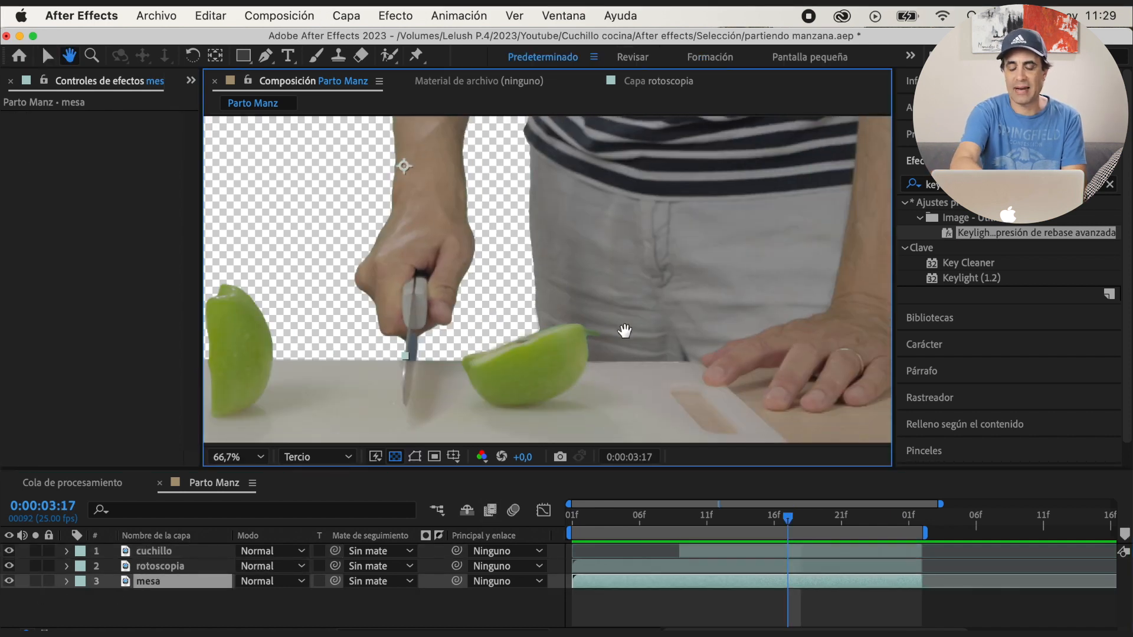
scroll(628, 277, up, 3)
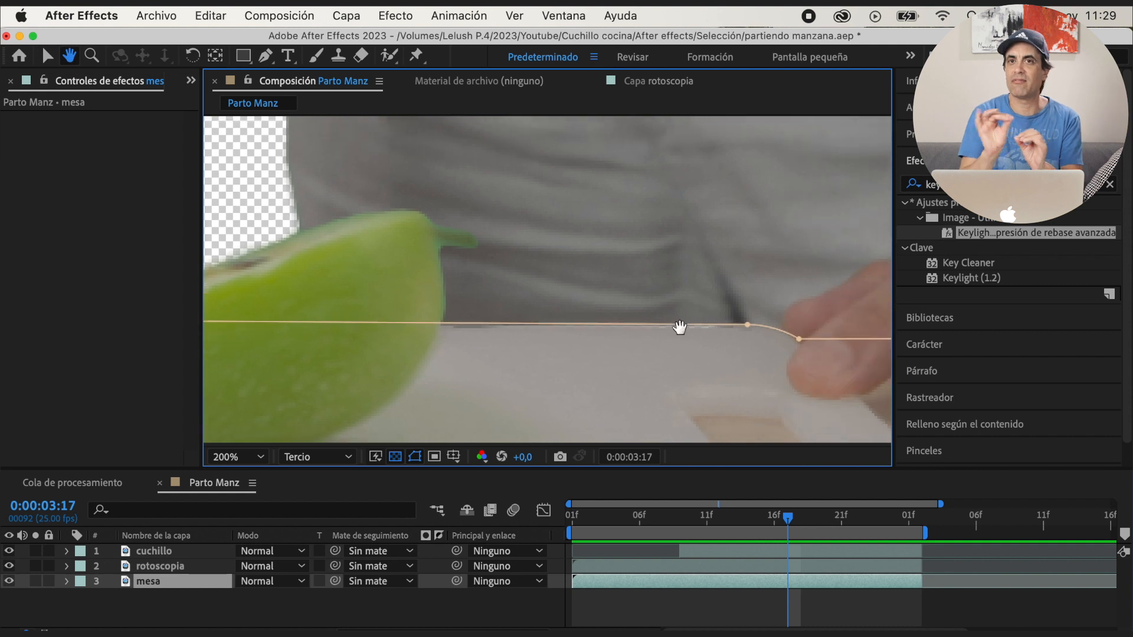
click(748, 321)
scroll(638, 356, down, 6)
scroll(632, 356, up, 3)
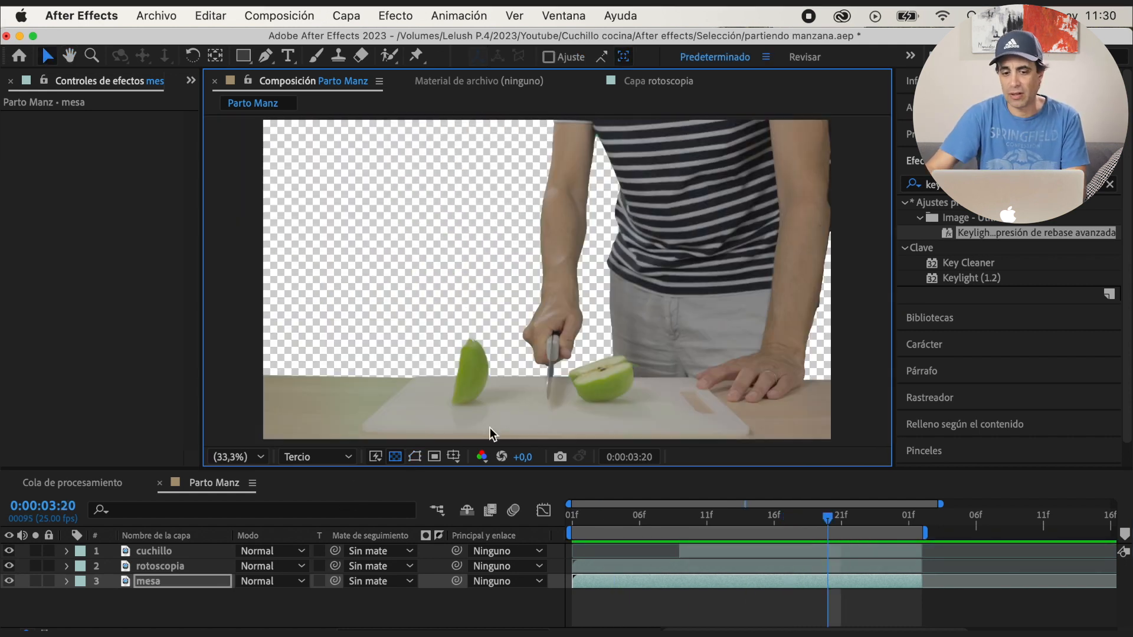
key(space)
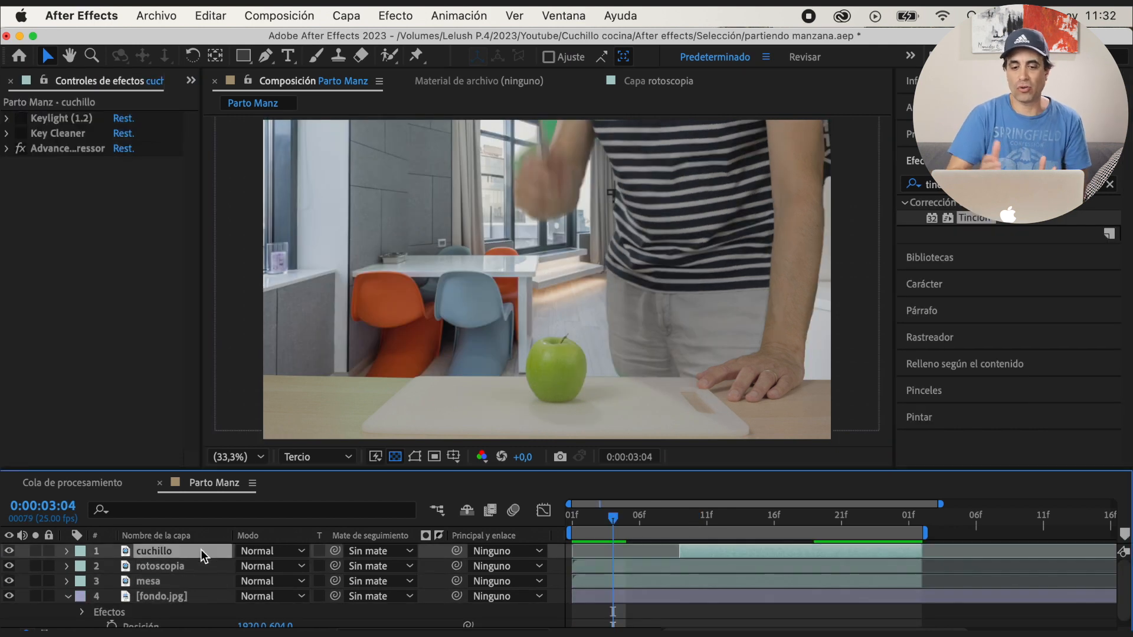
Precompose the cuchillo, rotoscopia, mesa and fondo.jpg layers together and adjust the scale of the resulting precomposition
shift+click(196, 595)
right_click(196, 592)
click(243, 522)
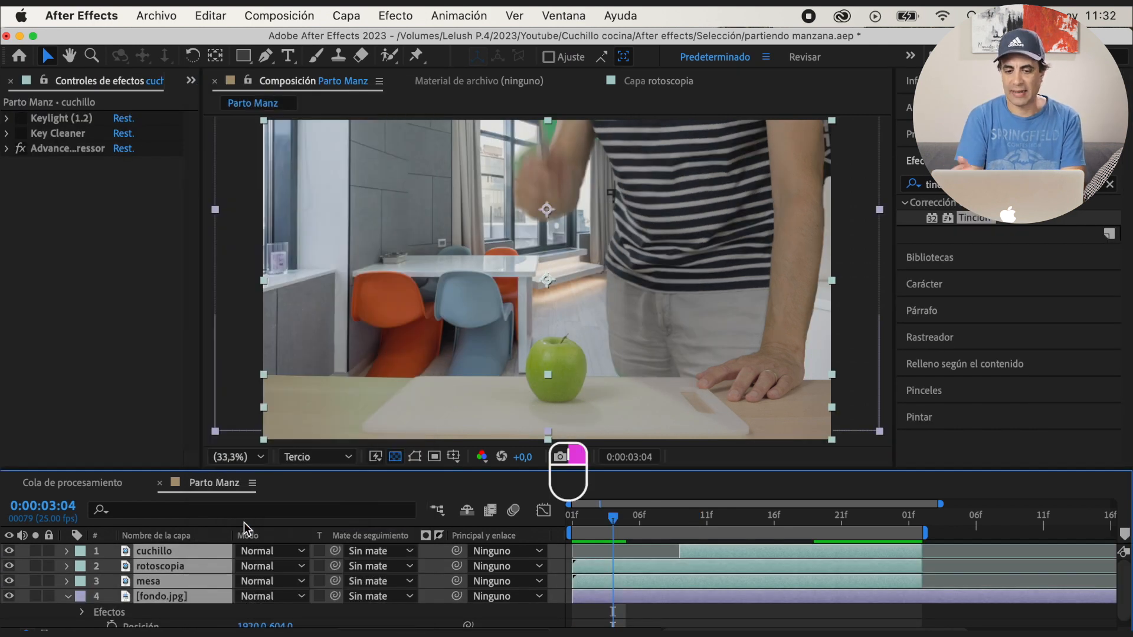
key(Return)
key(s)
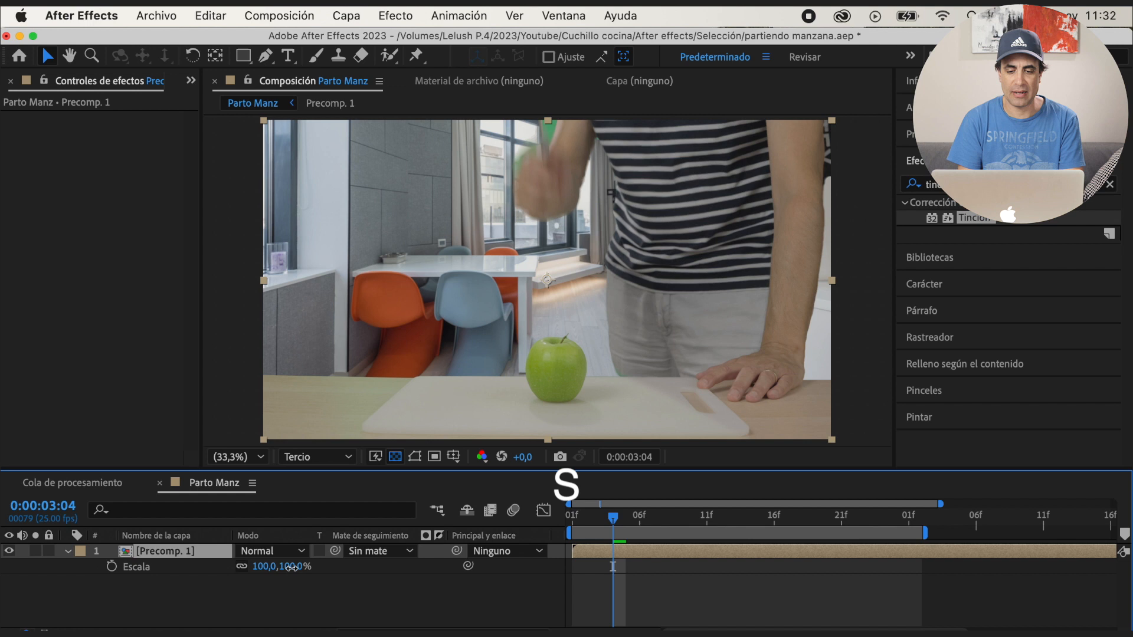
drag(293, 568, 269, 567)
key(comma)
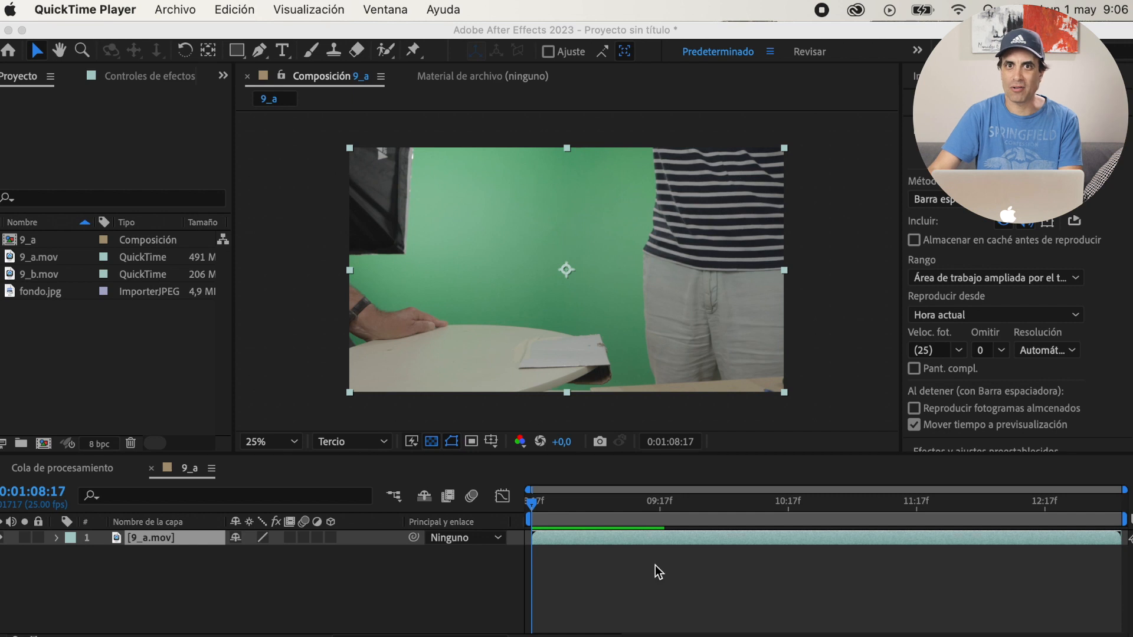
Duplicate the 9_a.mov layer in the 9_a composition and freeze the upper copy's frame at 0:01:09:19
click(532, 506)
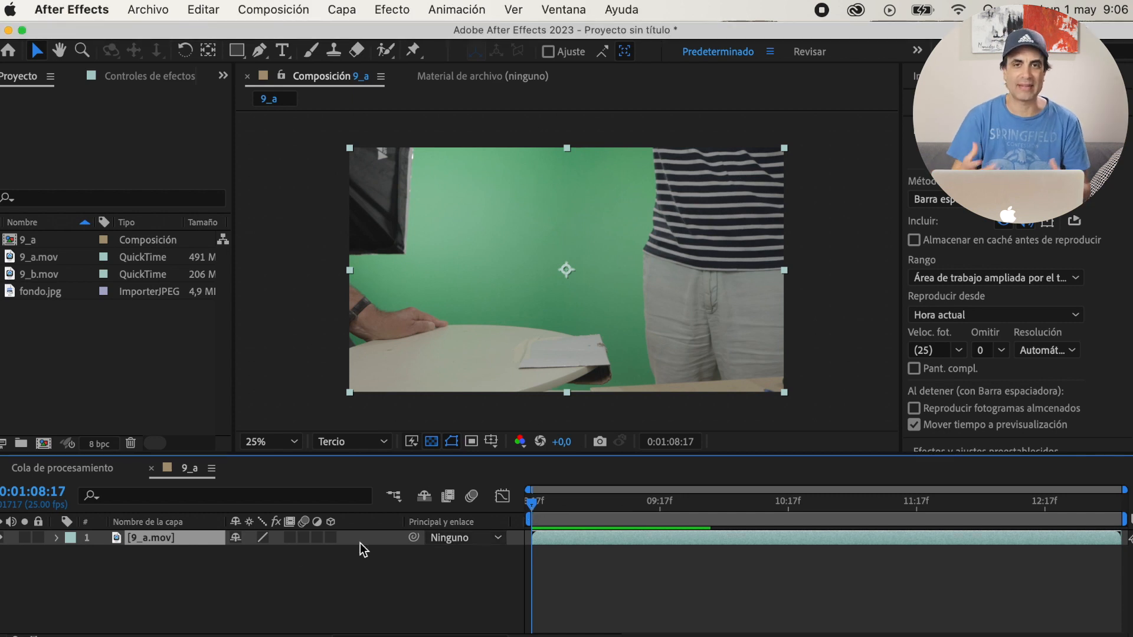
key(super+d)
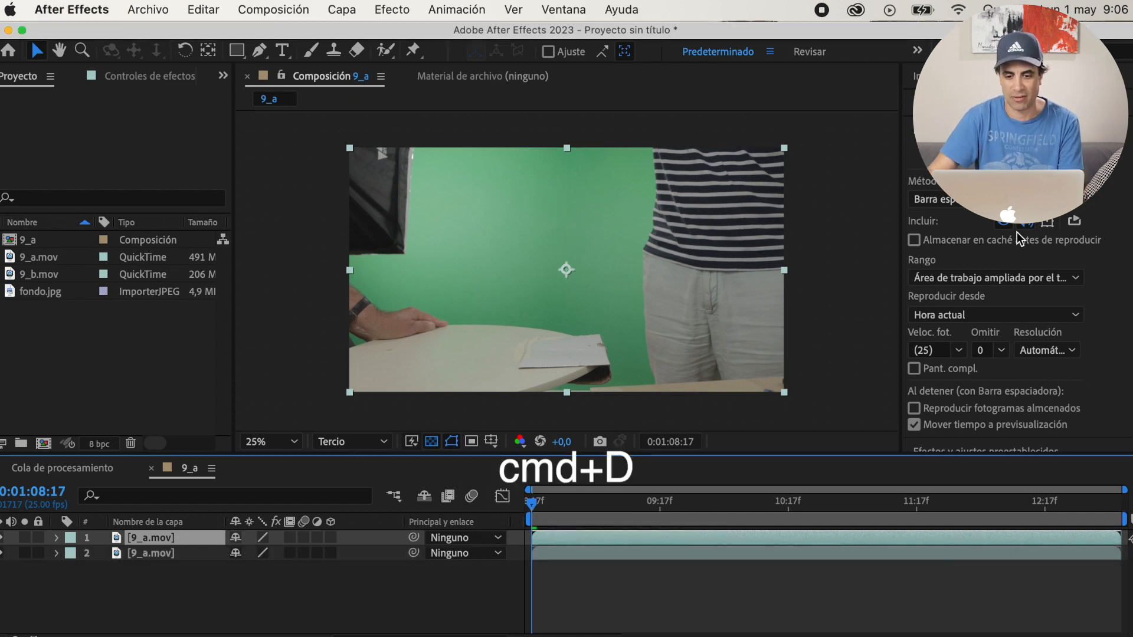
key(space)
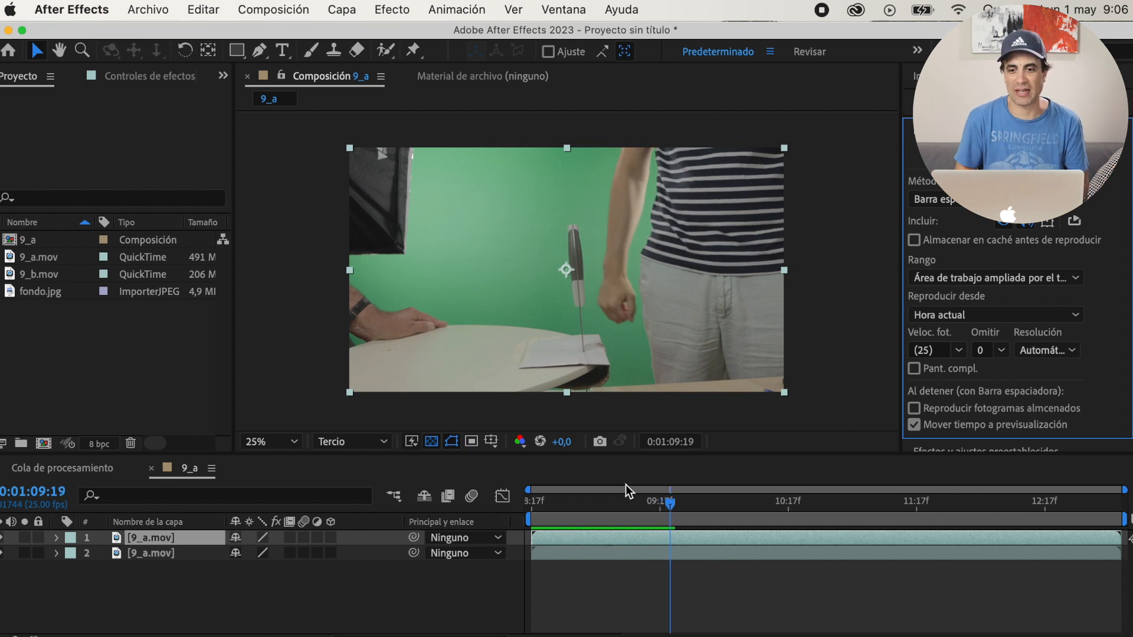
right_click(168, 540)
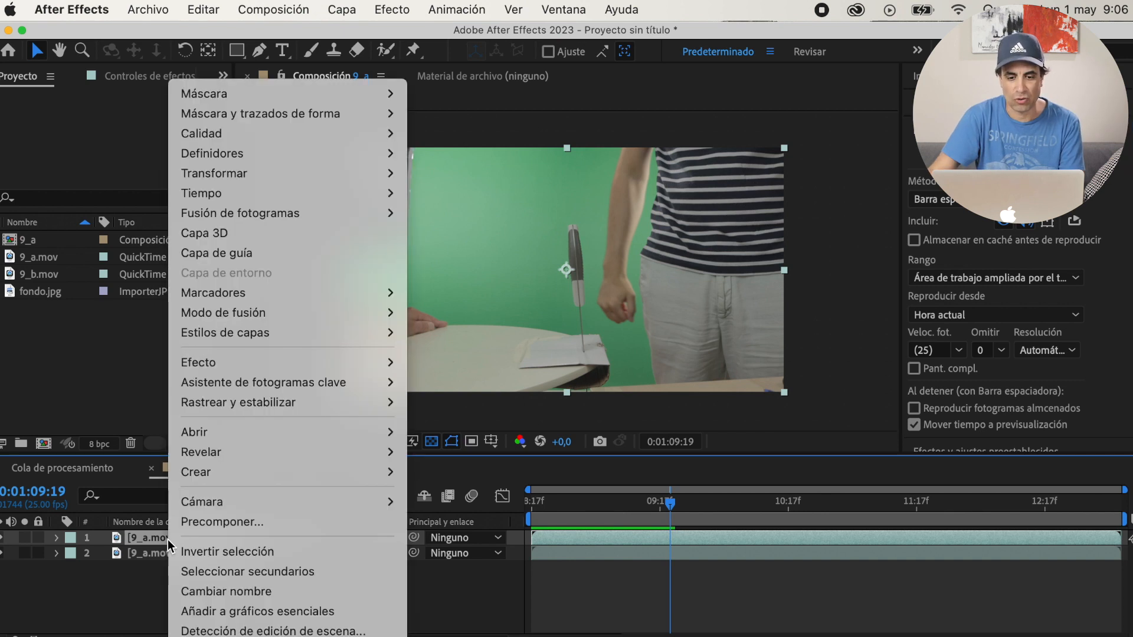
mouse_move(317, 190)
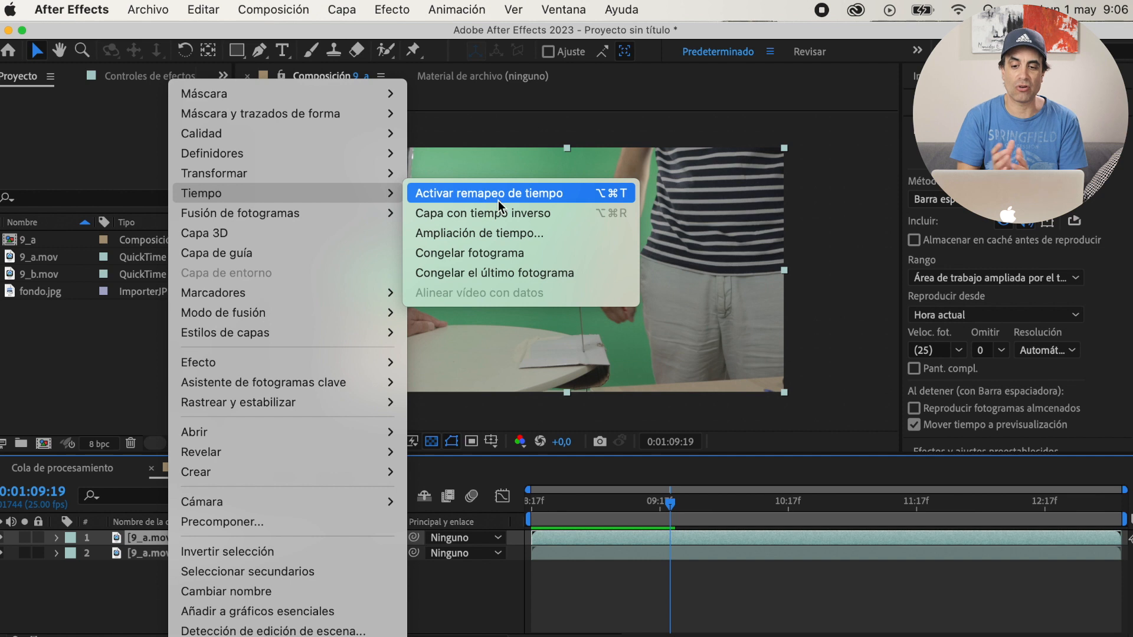
click(481, 253)
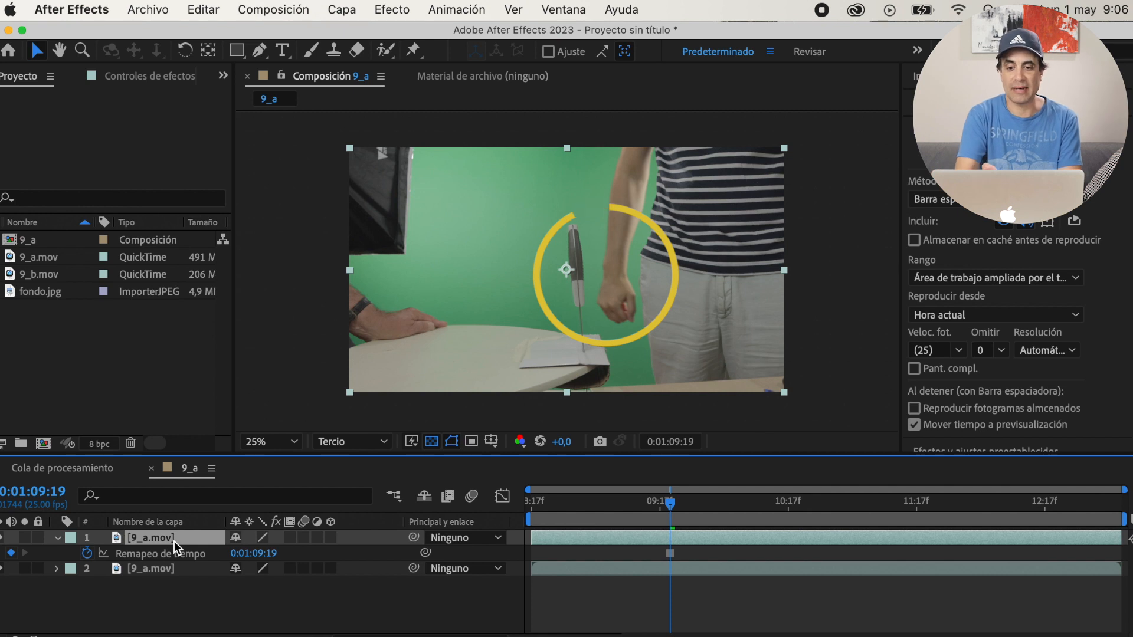
Rename the frozen upper layer as cuchillo
key(Return)
text(cuchillo)
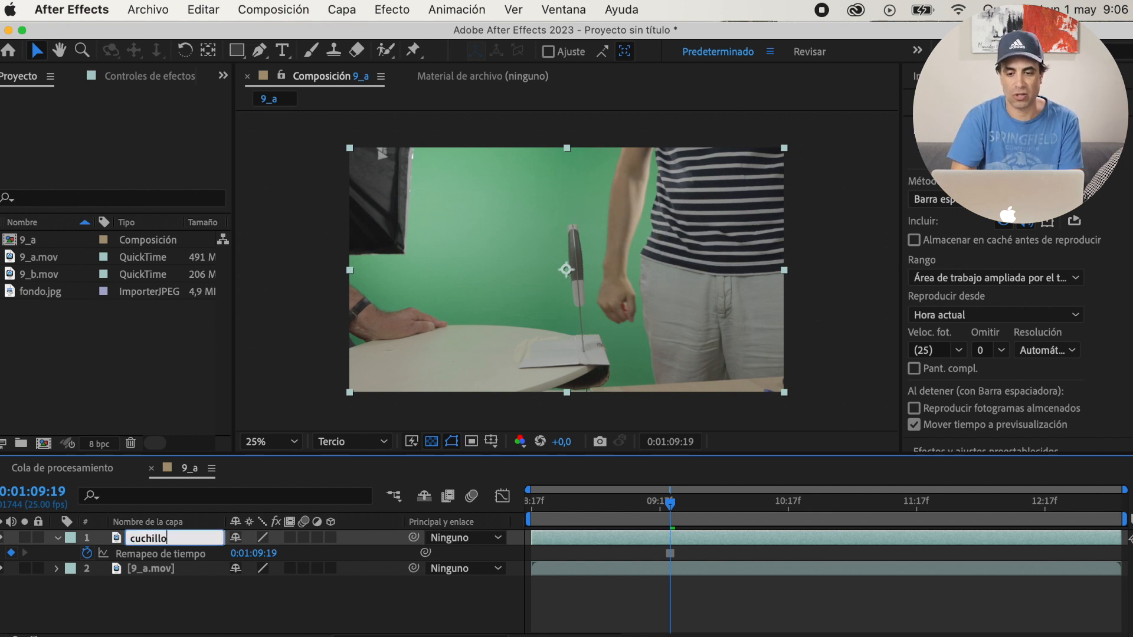
key(Return)
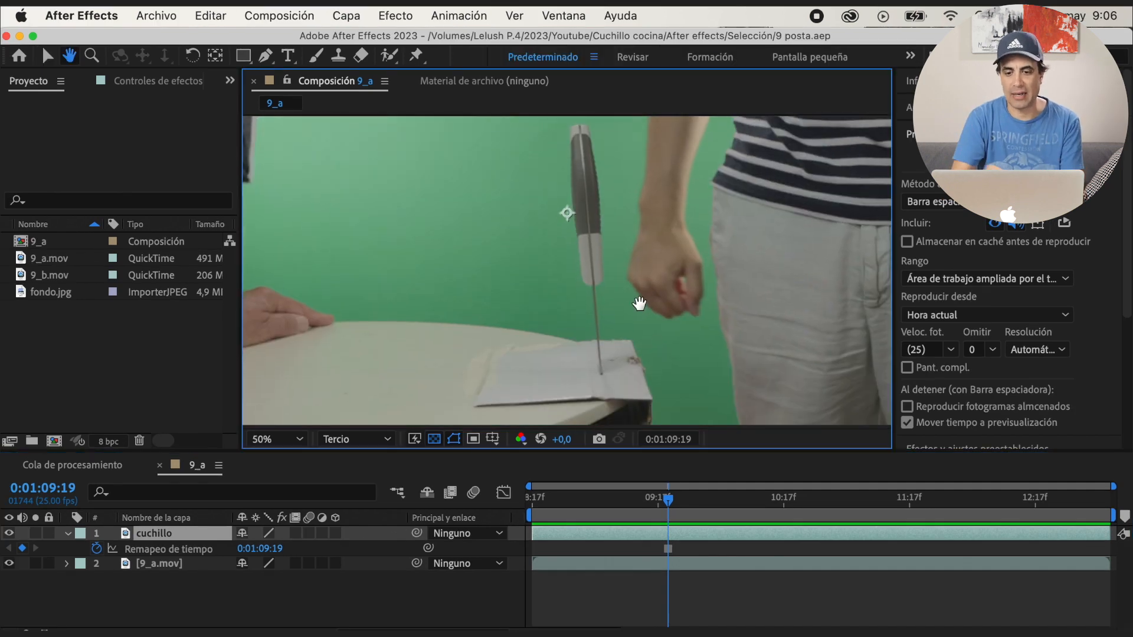
Draw a closed Pen mask around the upright knife on cuchillo, solo the layer and adjust the mask points along the blade
drag(637, 301, 633, 317)
key(g)
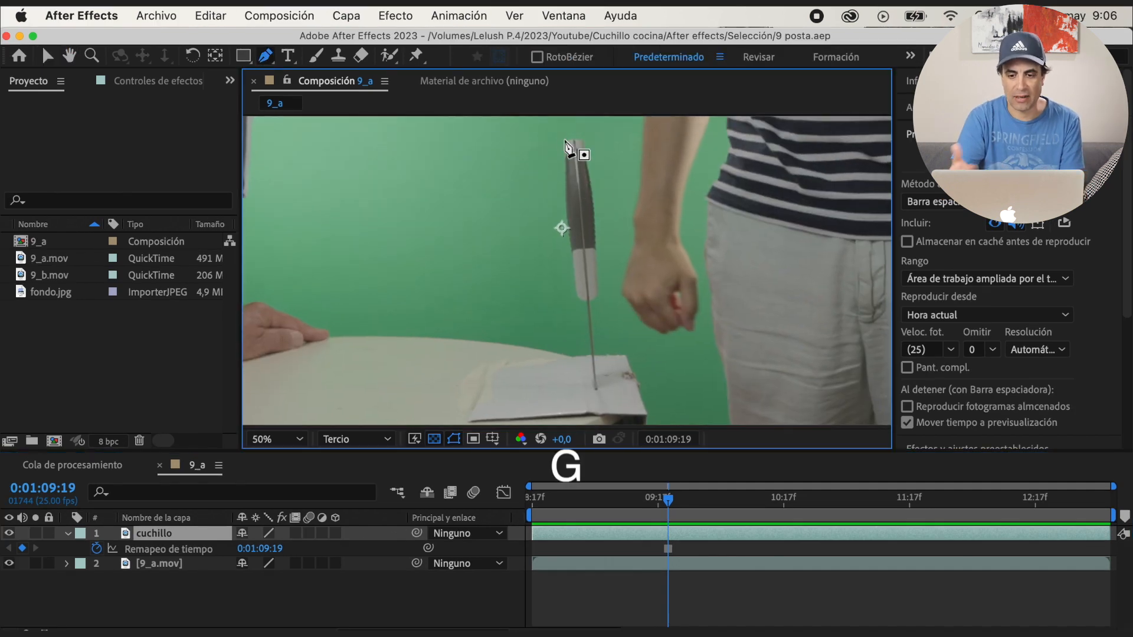
click(565, 143)
drag(566, 225, 567, 246)
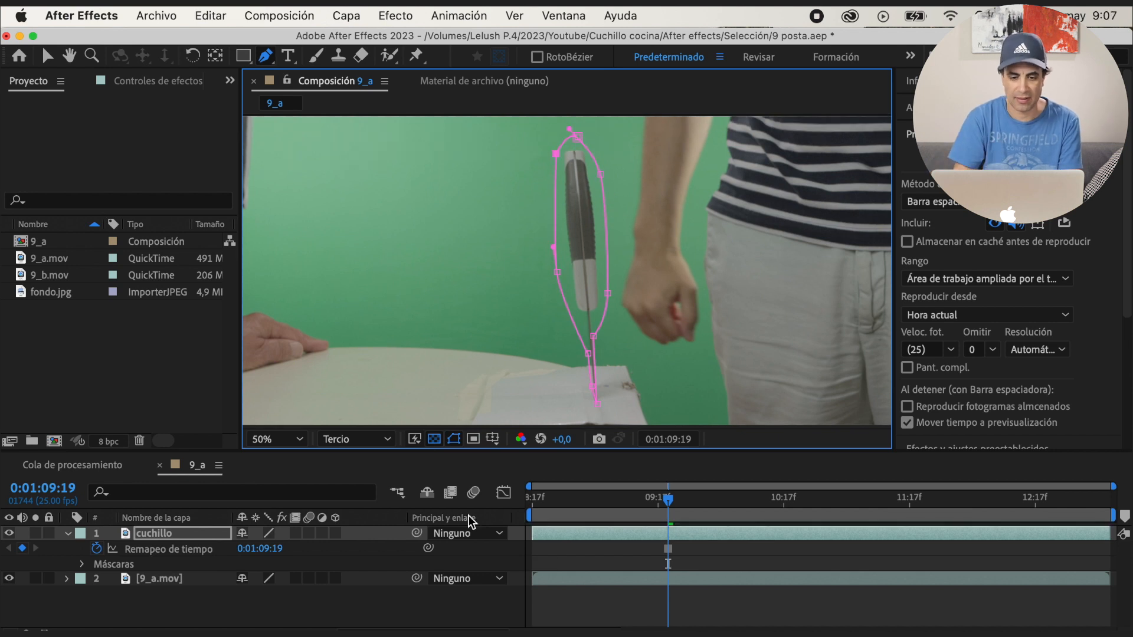
click(35, 533)
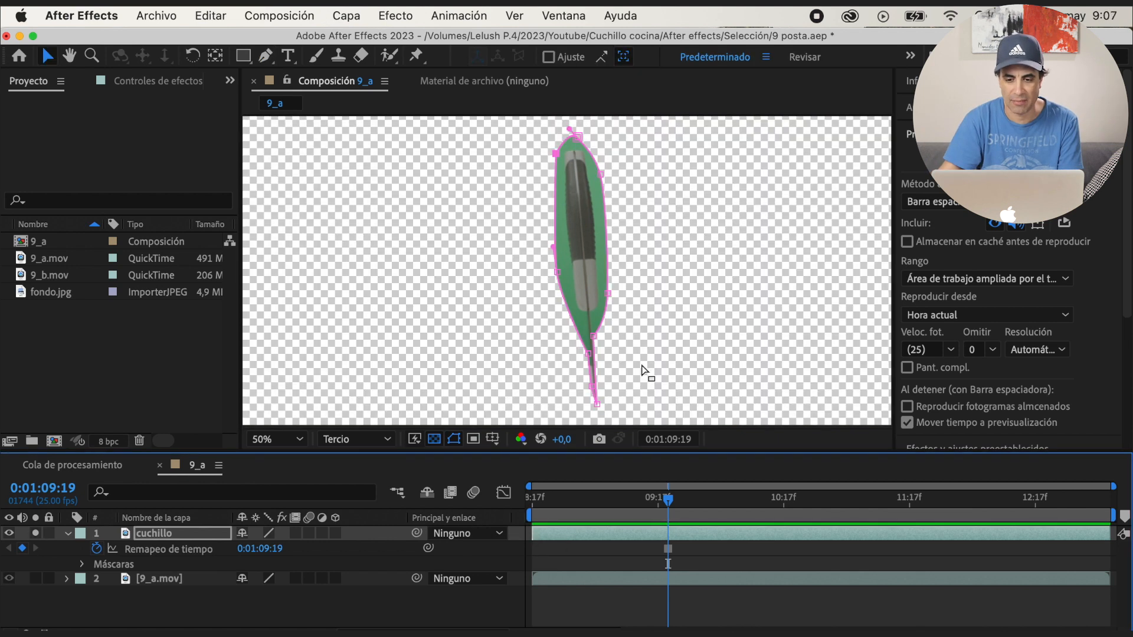
scroll(643, 372, up, 2)
key(v)
drag(537, 327, 541, 351)
drag(530, 261, 533, 264)
Soften the edge of the knife mask by setting its feather to 1 pixel
click(82, 565)
click(97, 579)
click(279, 589)
text(1)
key(Return)
click(261, 613)
key(Return)
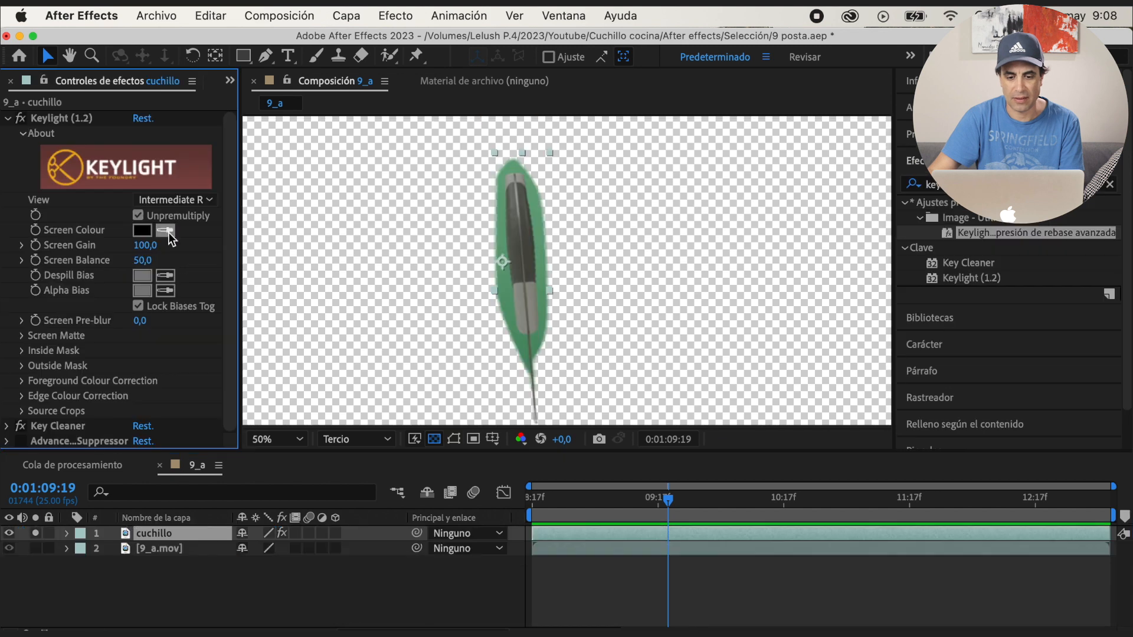
Key out the green around the knife with Keylight, setting Clip Black to 22, Clip White to 85 and Screen Shrink/Grow to -1
drag(140, 320, 152, 321)
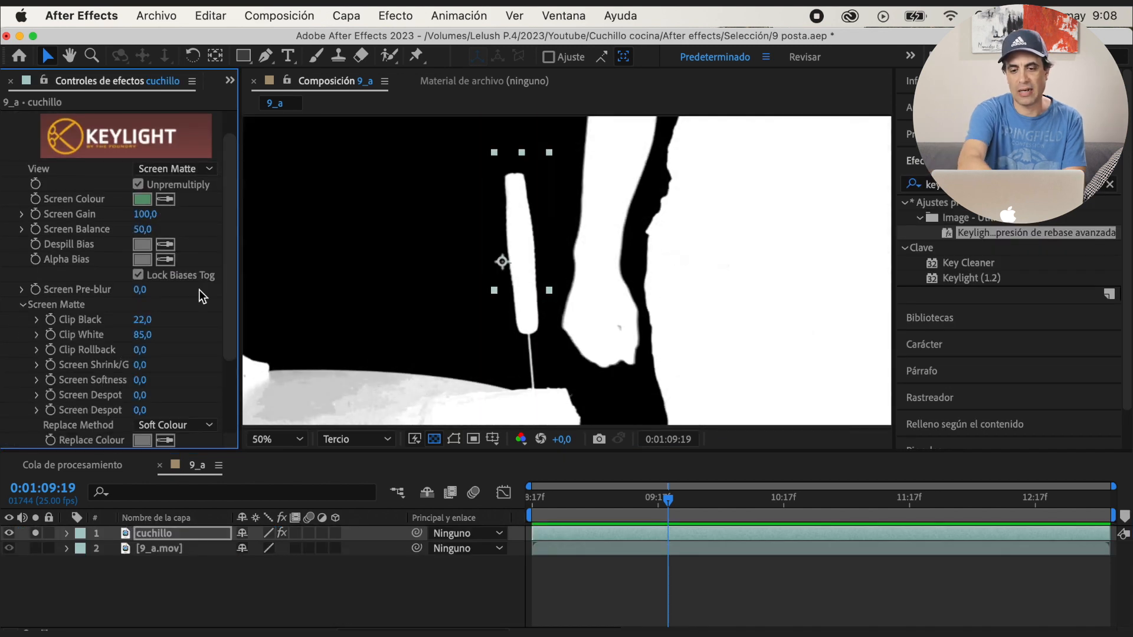
click(175, 169)
click(231, 346)
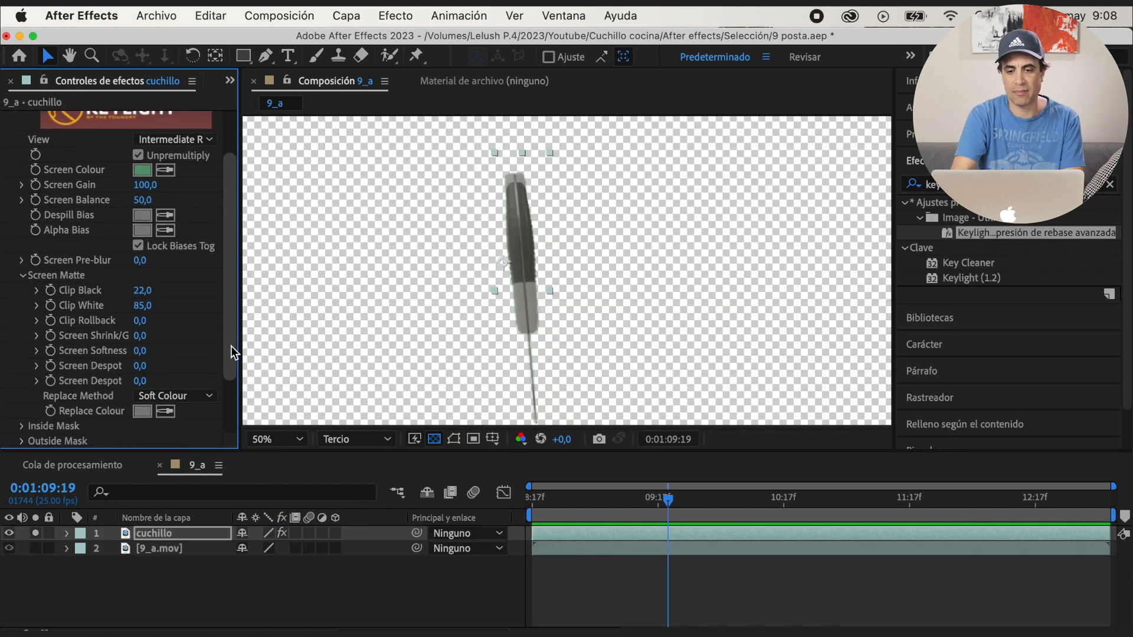
scroll(231, 346, down, 3)
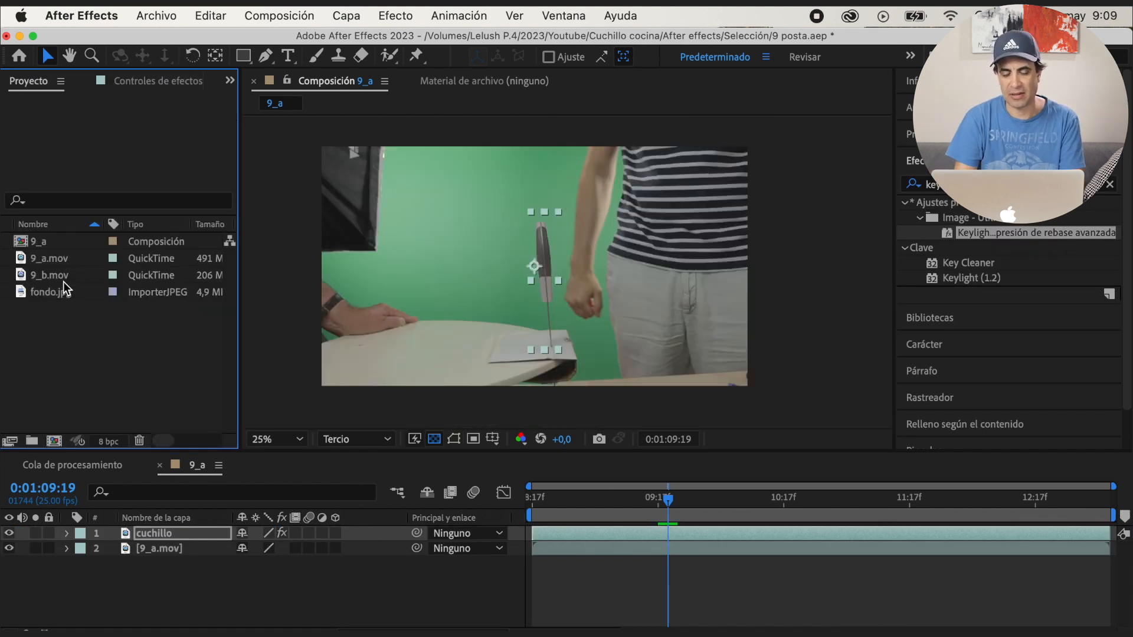
Add 9_b.mov to the 9_a composition as the uppermost layer, above cuchillo
click(71, 279)
drag(75, 281, 174, 527)
scroll(572, 380, up, 2)
Draw a closed Pen mask around the table and cutting board on 9_b.mov, following the table's back edge, and hide the mask outlines
key(space)
drag(518, 395, 652, 287)
key(comma)
key(g)
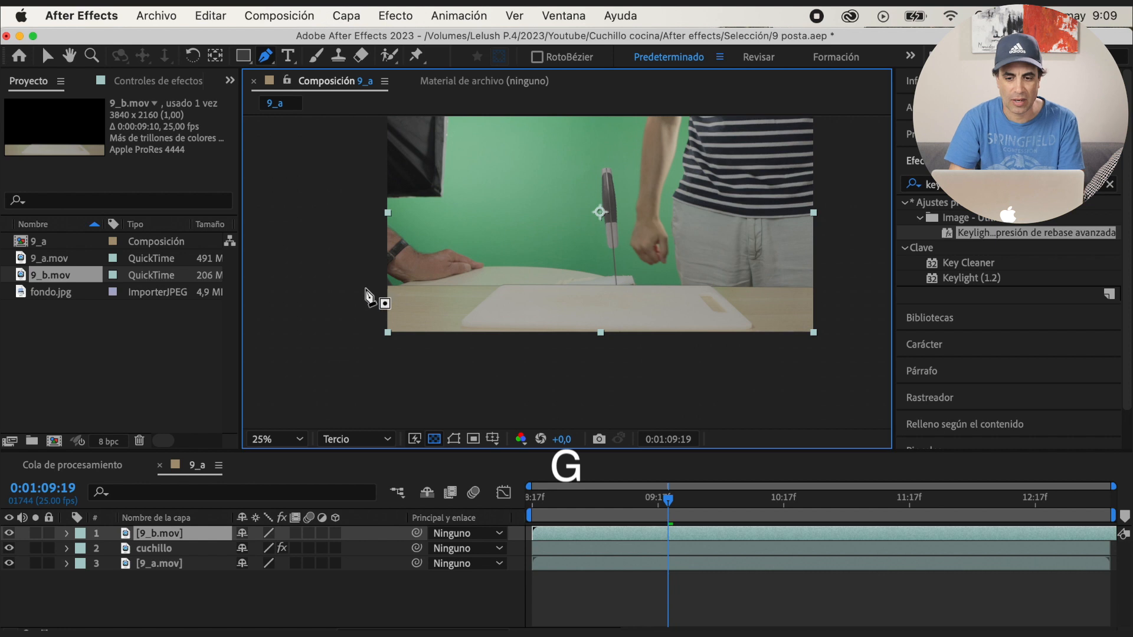
click(369, 285)
click(712, 284)
key(period)
key(period)
key(space)
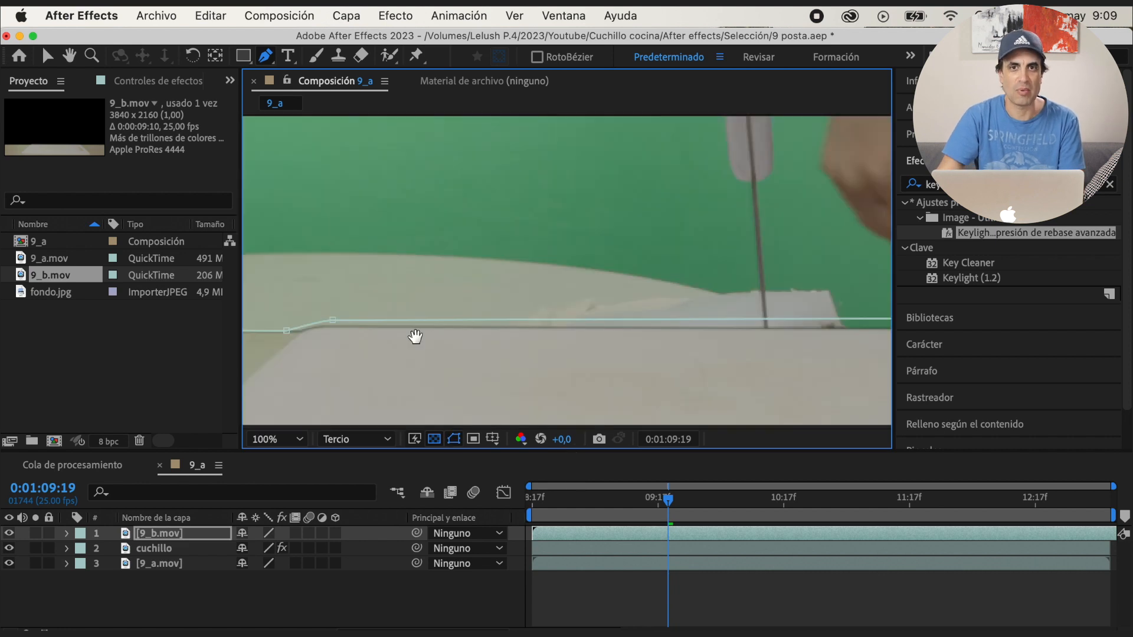
drag(415, 336, 468, 315)
drag(670, 372, 295, 354)
key(comma)
key(v)
click(454, 439)
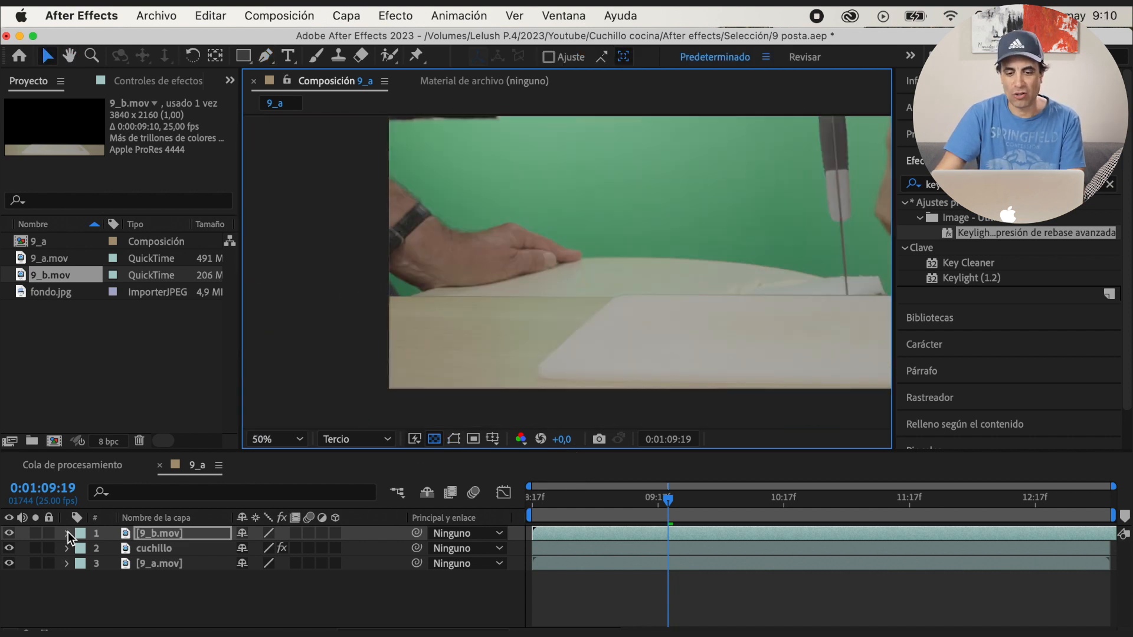
Set the feather of the table mask on 9_b.mov to 1 pixel
click(69, 534)
click(84, 548)
click(98, 562)
drag(275, 595, 281, 595)
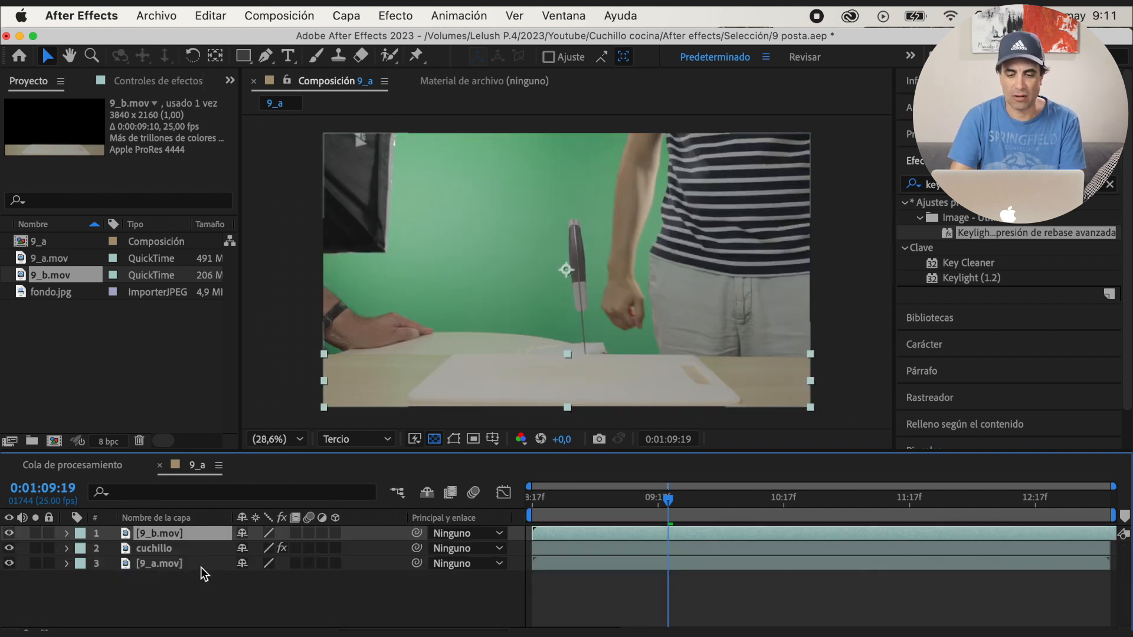
Rename the masked 9_b.mov layer as tabla and save the project
key(Return)
text(tabla)
key(Return)
key(super+s)
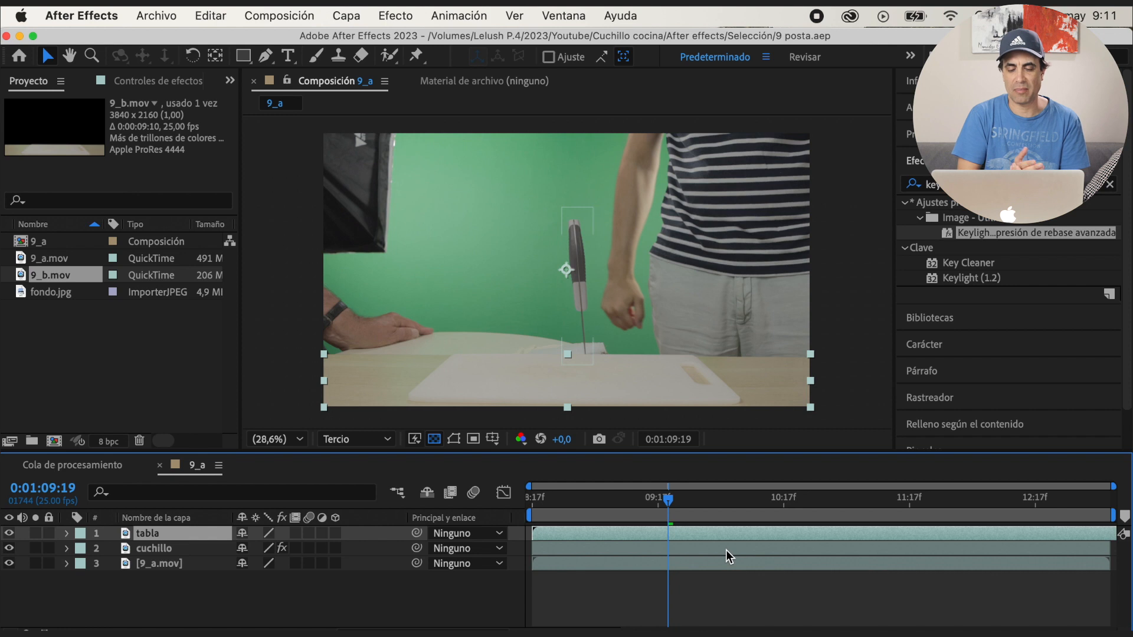
Go through the frames where the hand lets go of the knife and place composition marker 1 at 0:01:09:19
drag(660, 507, 656, 507)
drag(532, 513, 639, 514)
key(super+Right)
key(super+Right)
key(super+Right)
key(super+Right)
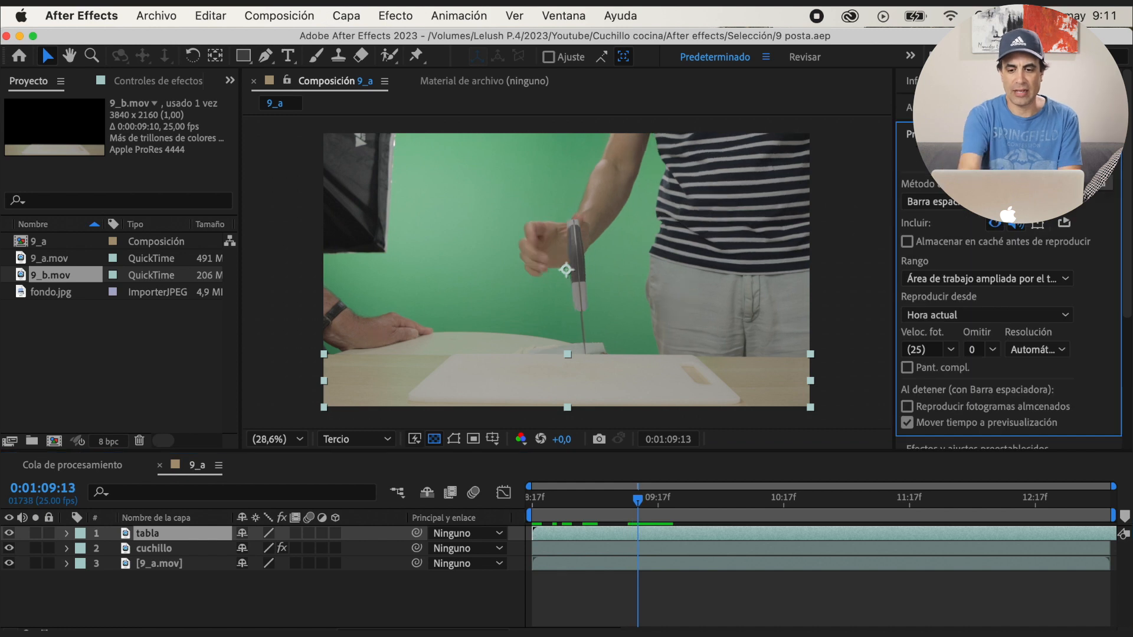
key(super+Right)
key(super+Right)
key(super+Right)
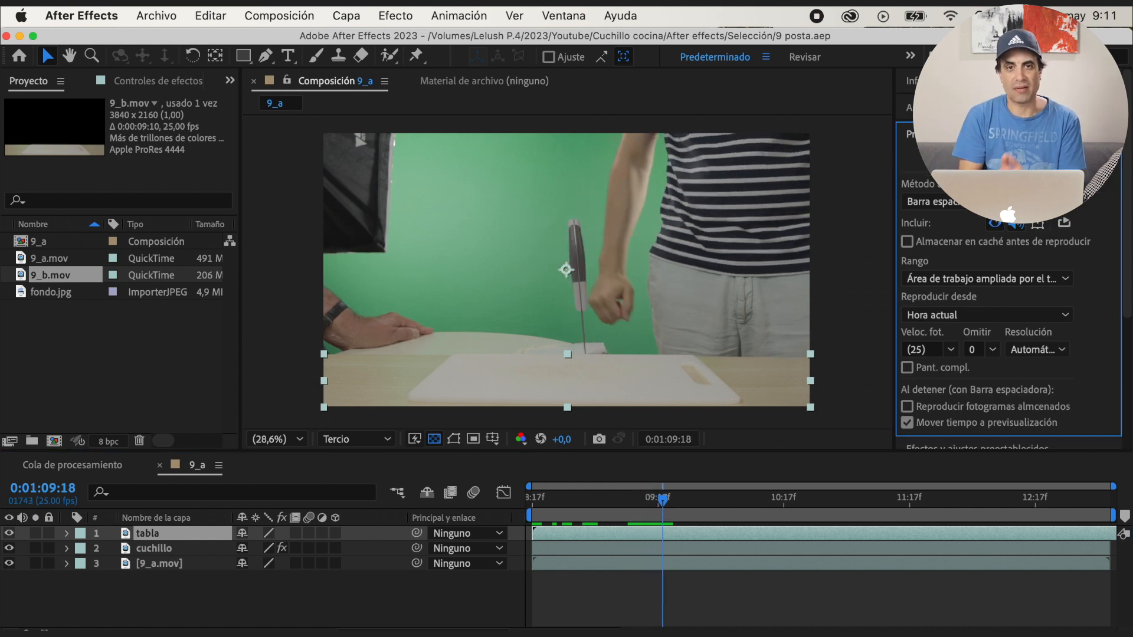
drag(1126, 519, 1061, 515)
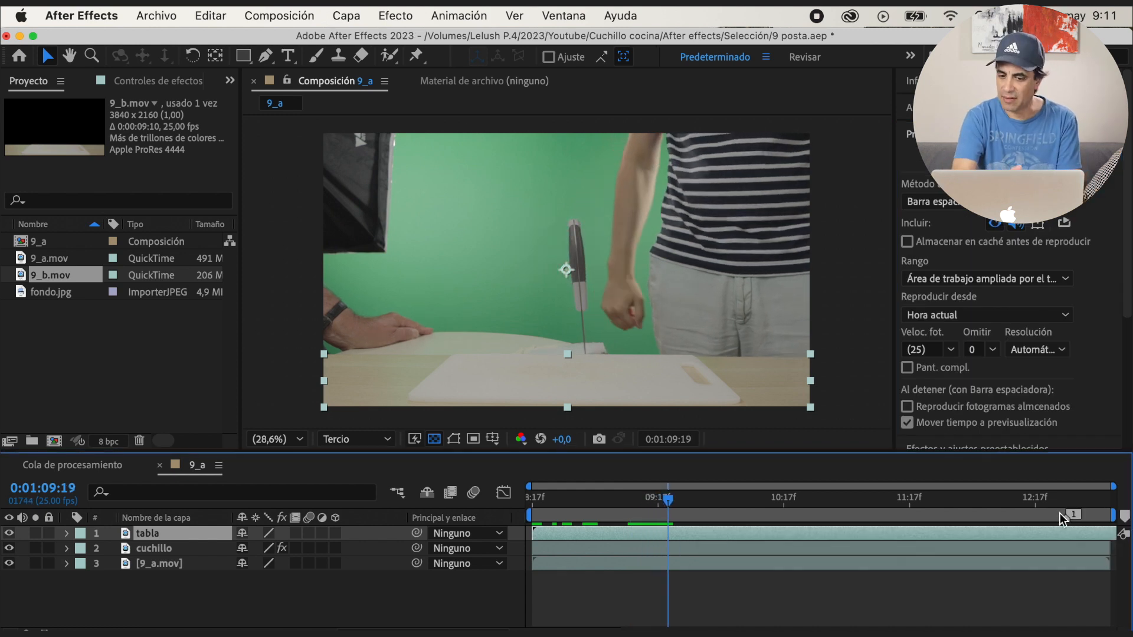
mouse_move(734, 514)
mouse_down()
mouse_move(687, 494)
mouse_move(668, 501)
mouse_up()
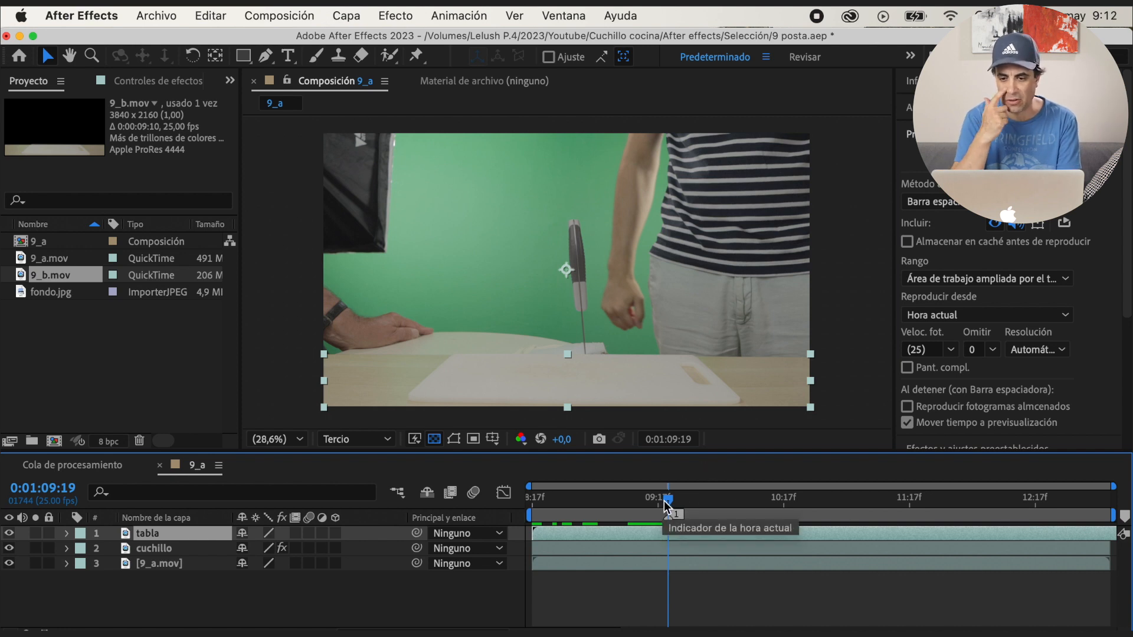
Split the 9_a.mov layer at marker 1 and draw a closed Pen mask around the man beside the knife on its second part
click(377, 563)
key(super+shift+d)
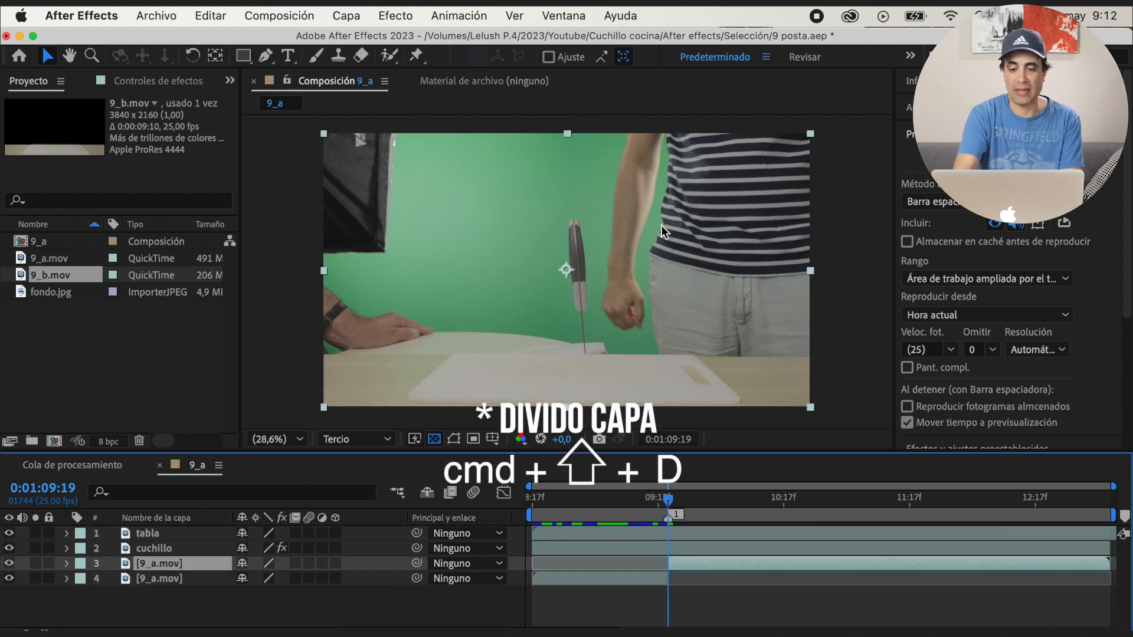
key(comma)
key(g)
drag(581, 186, 590, 204)
click(580, 265)
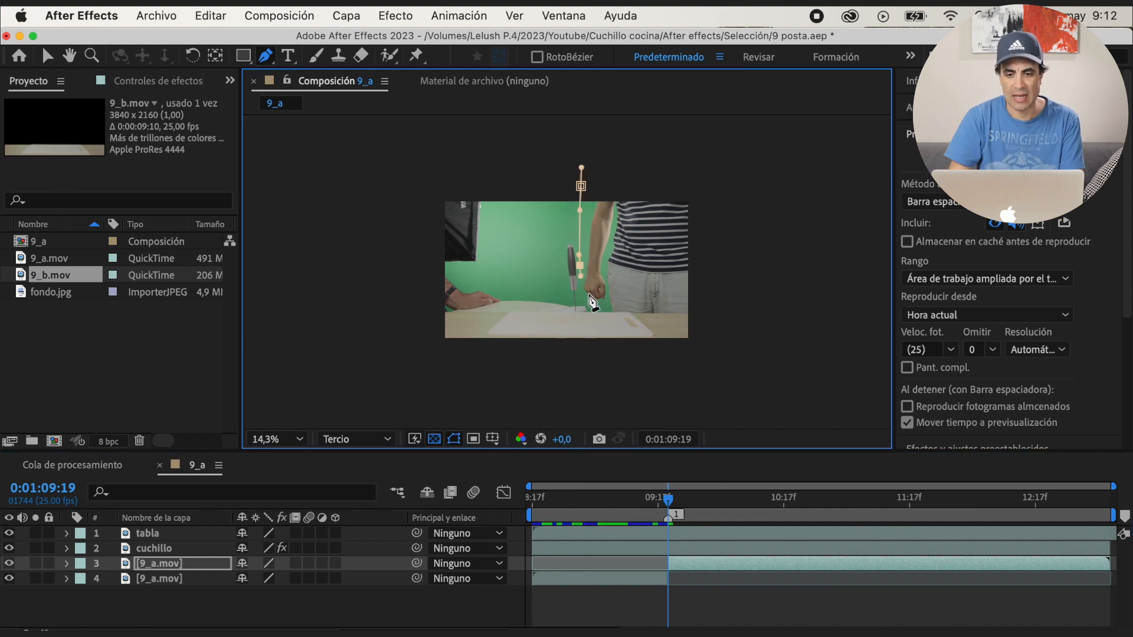
drag(730, 163, 770, 160)
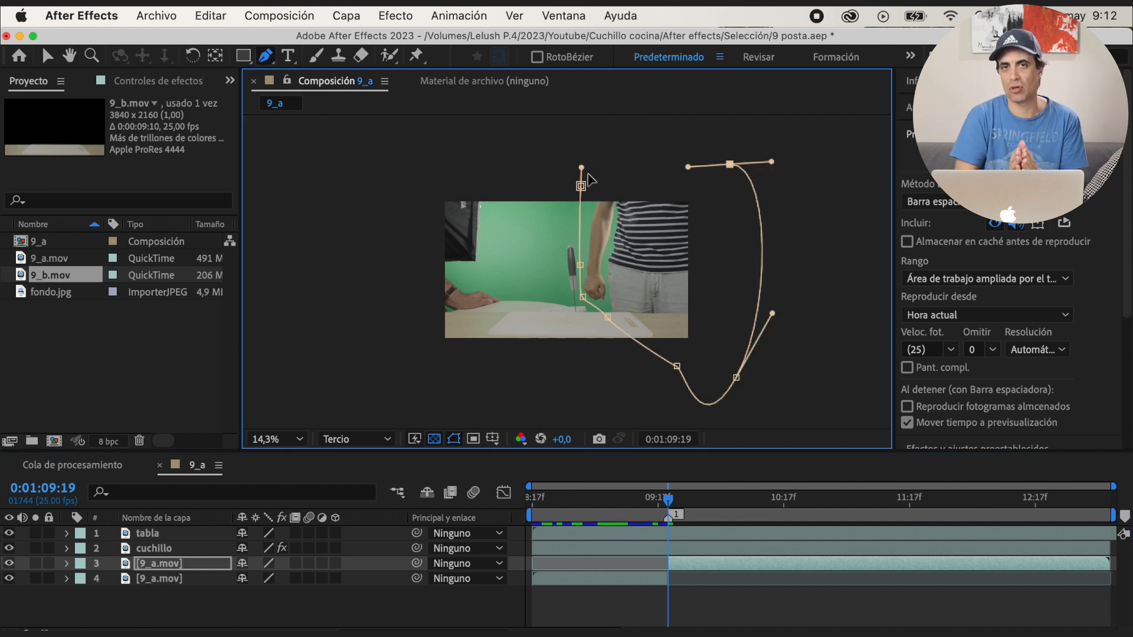
click(581, 186)
Trim the start of the cuchillo layer to marker 1 and preview the composition from the beginning
key(space)
key(space)
click(653, 506)
mouse_move(653, 508)
mouse_down()
mouse_move(629, 508)
mouse_move(668, 506)
mouse_up()
click(172, 548)
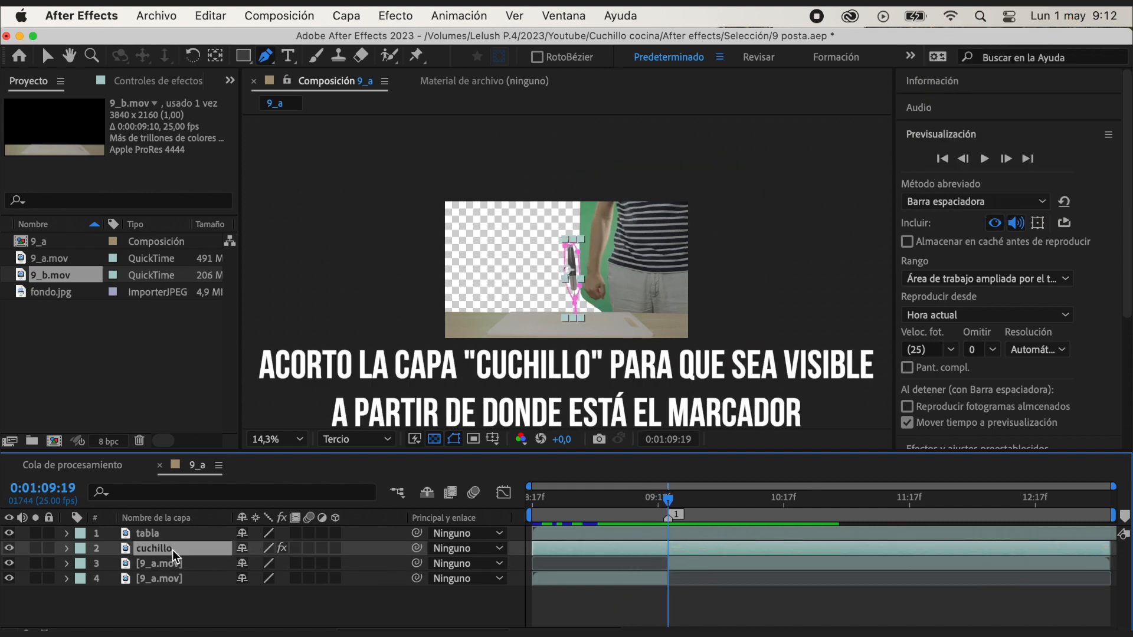
drag(549, 553, 479, 509)
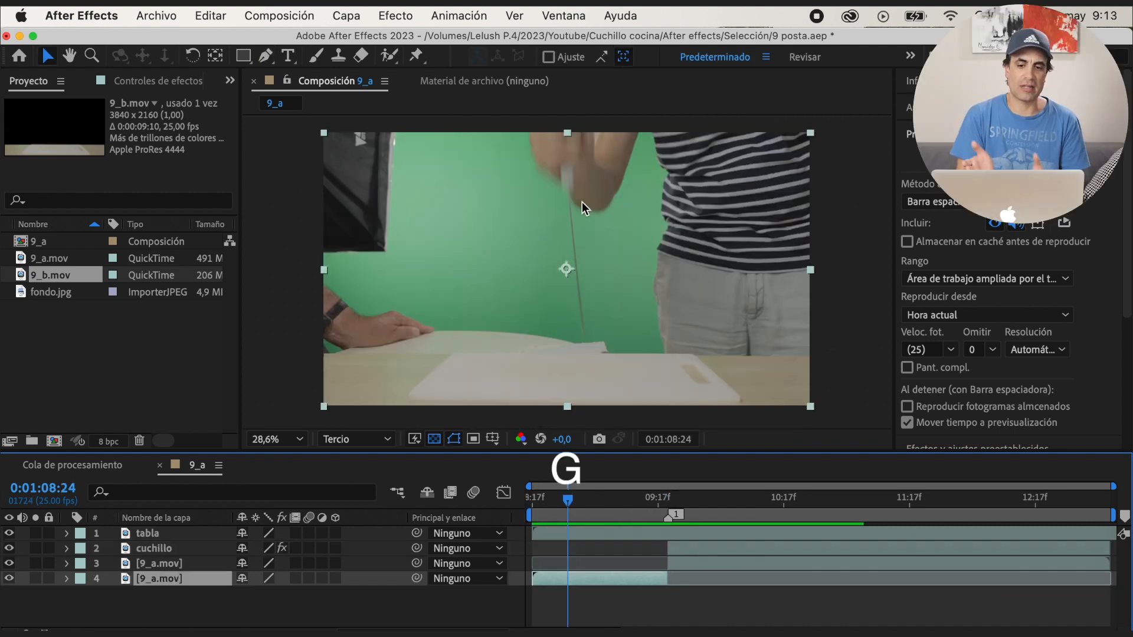
Draw a closed Pen mask around the hand, knife blade and man on the first 9_a.mov part at 0:01:08:24
click(539, 172)
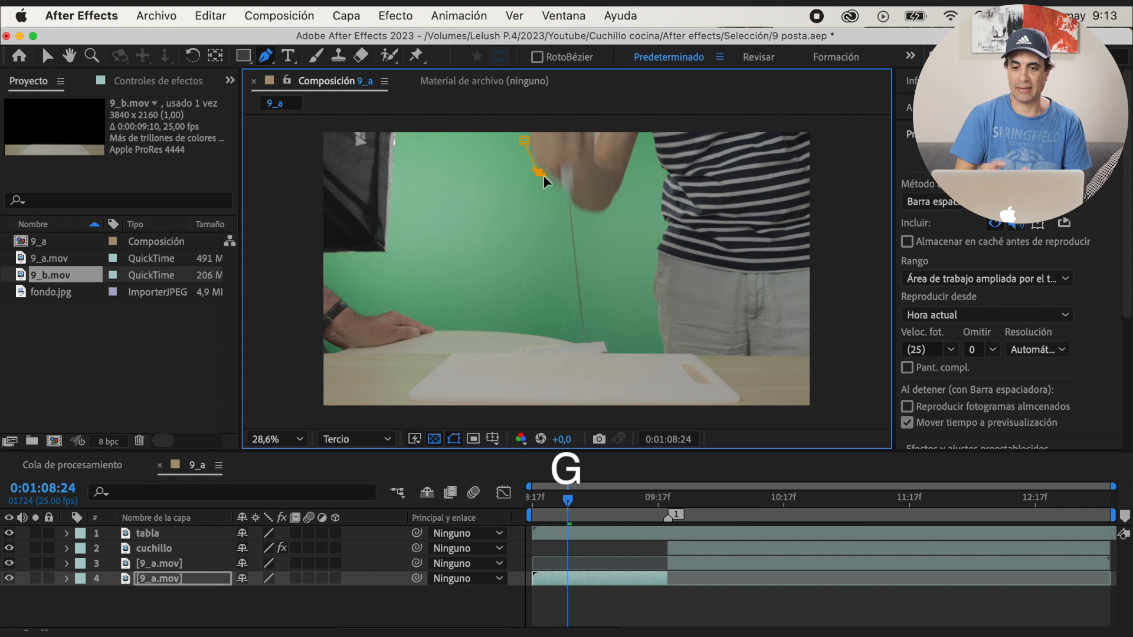
click(587, 342)
scroll(582, 214, down, 2)
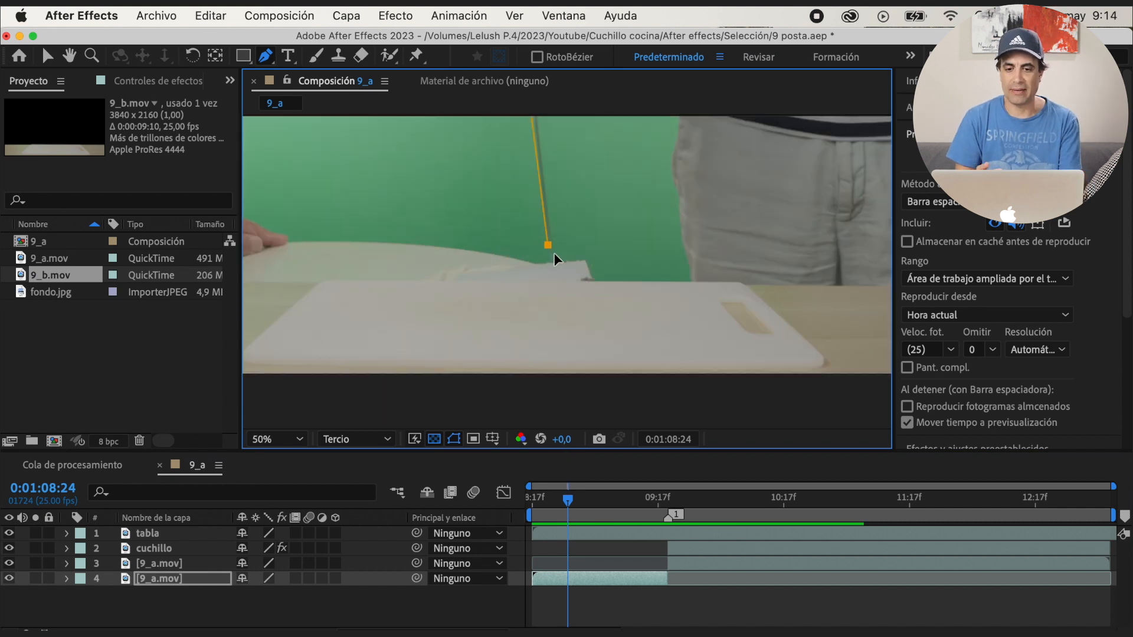
scroll(608, 245, down, 1)
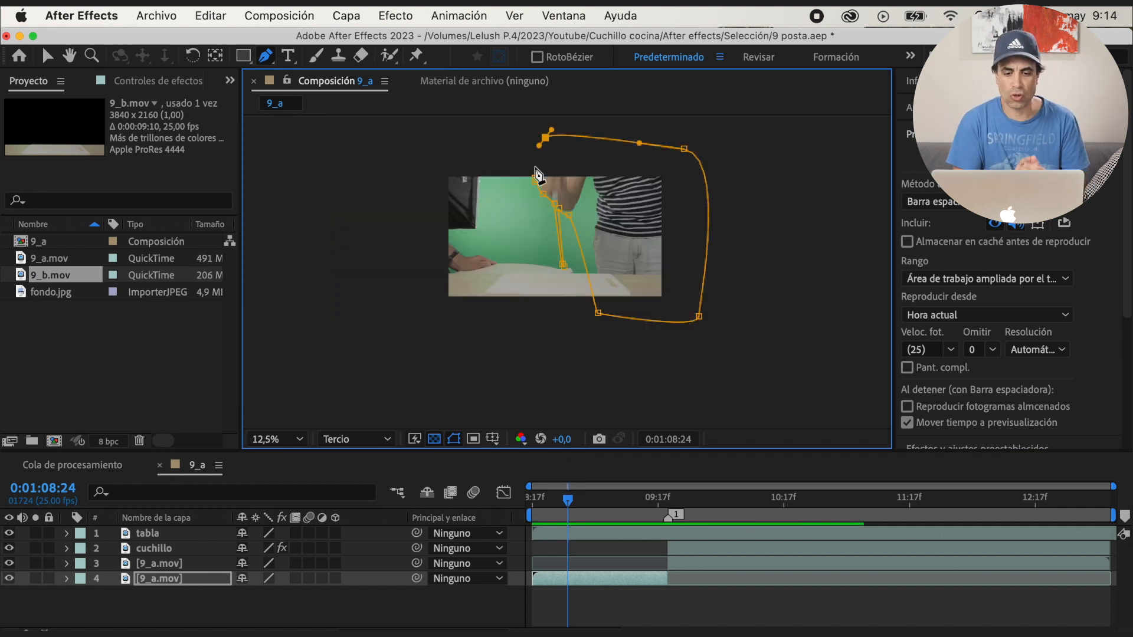
click(537, 179)
Set Máscara 1 of the first 9_a.mov part to ninguno and start keyframing its mask path
click(66, 579)
click(286, 610)
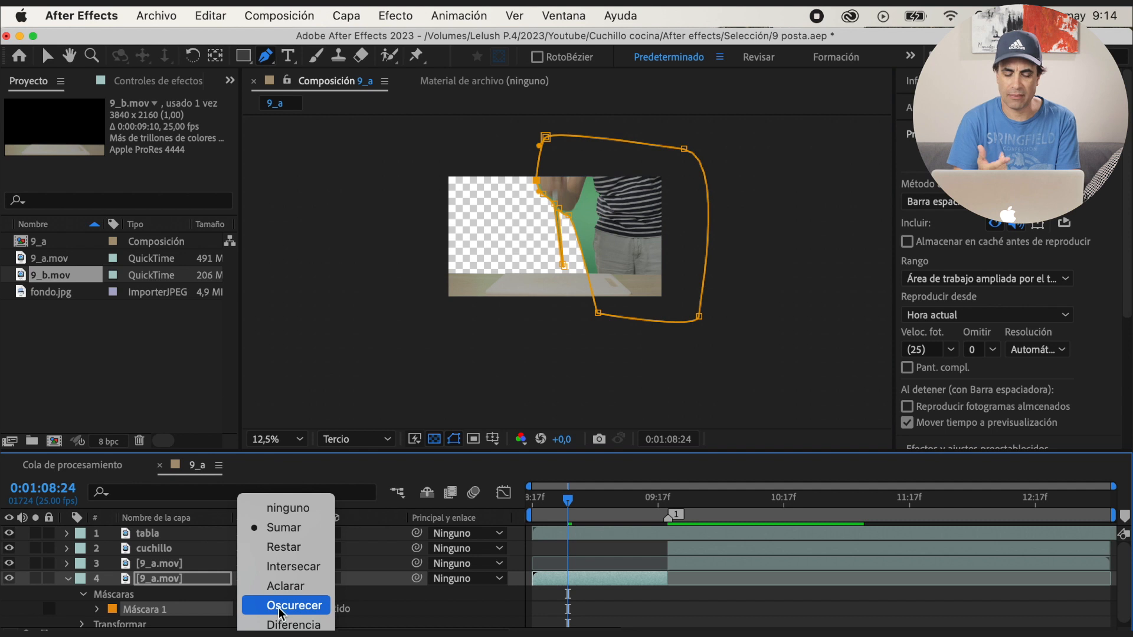
click(299, 512)
click(97, 609)
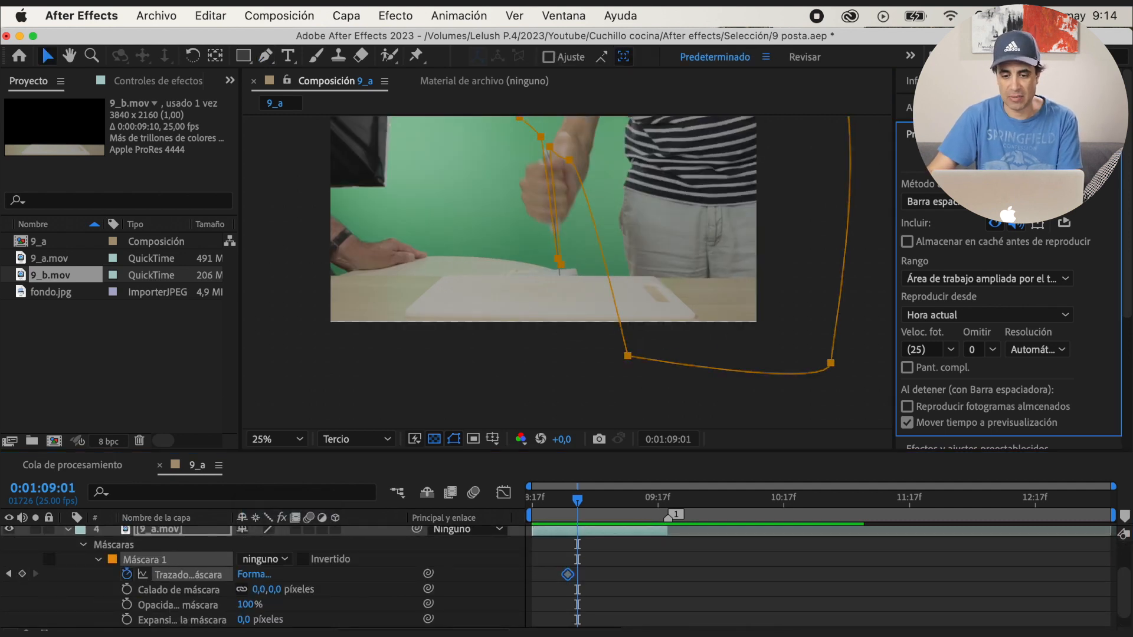
drag(569, 160, 573, 200)
scroll(41, 539, up, 3)
Solo the first 9_a.mov part and reshape its mask frame by frame to follow the hand and knife blade up to marker 1
click(36, 574)
click(36, 574)
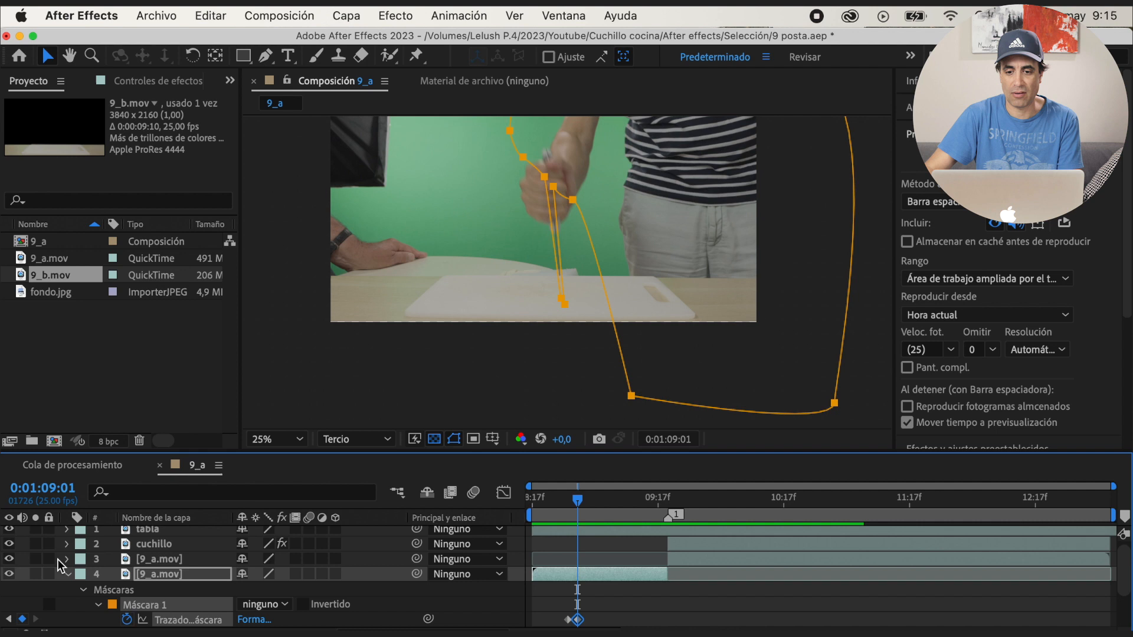
click(35, 575)
click(114, 590)
drag(523, 157, 513, 213)
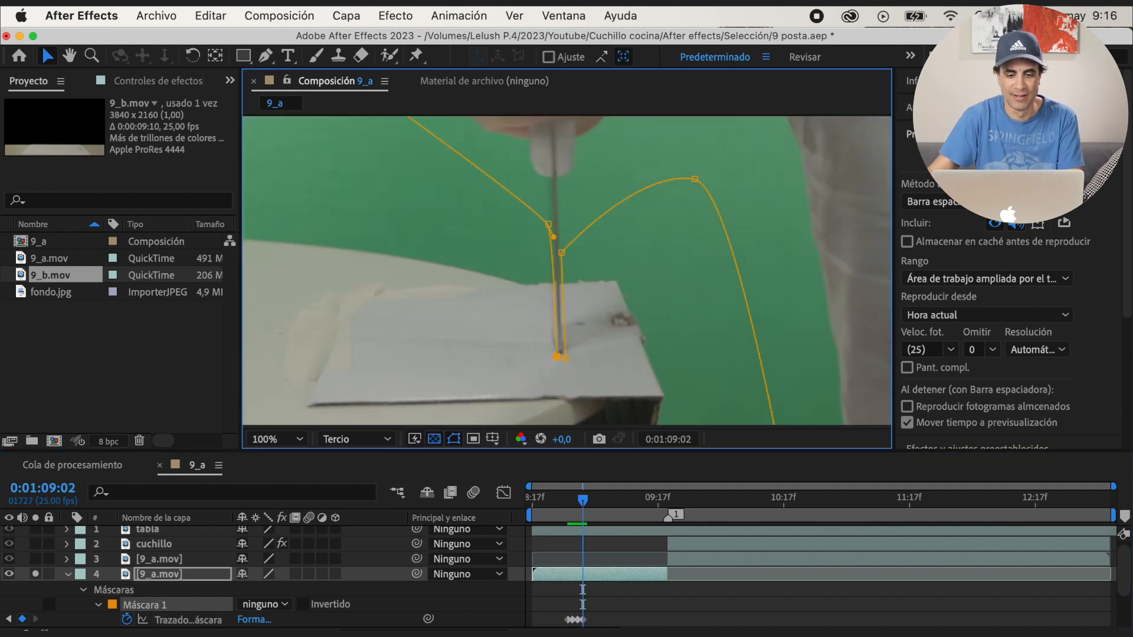
key(Page_Down)
key(Page_Down)
key(Page_Down)
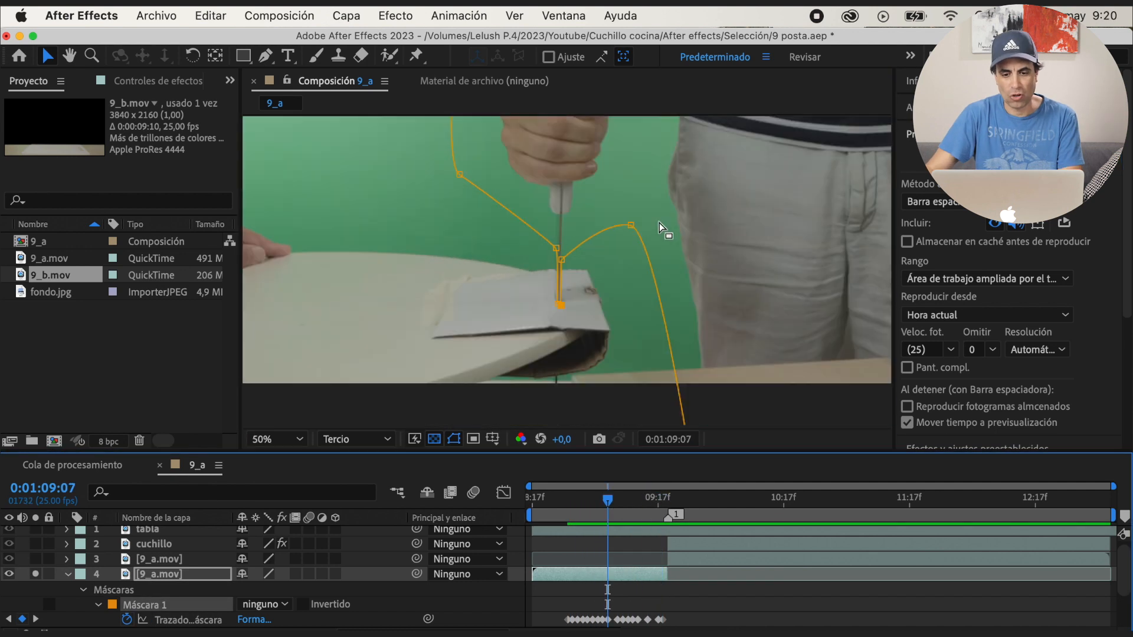
Set Máscara 1 of the first 9_a.mov part to Sumar with an expansion of -1 pixel, hide the mask outlines and preview the result
click(265, 605)
click(284, 527)
click(454, 439)
scroll(190, 603, down, 3)
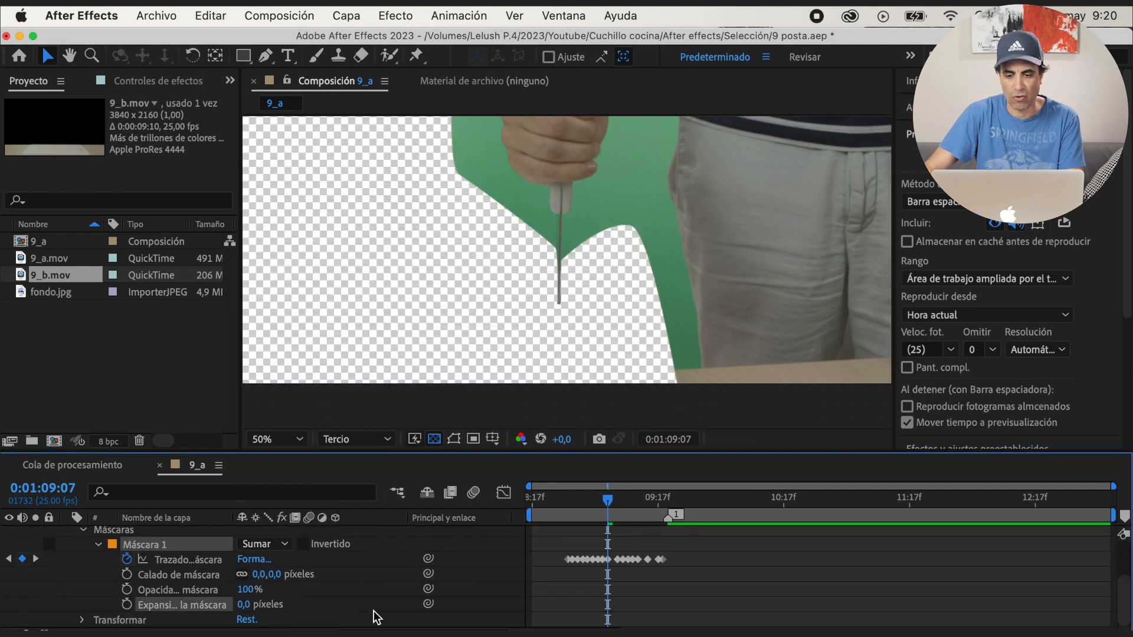
click(254, 604)
text(-1)
key(Return)
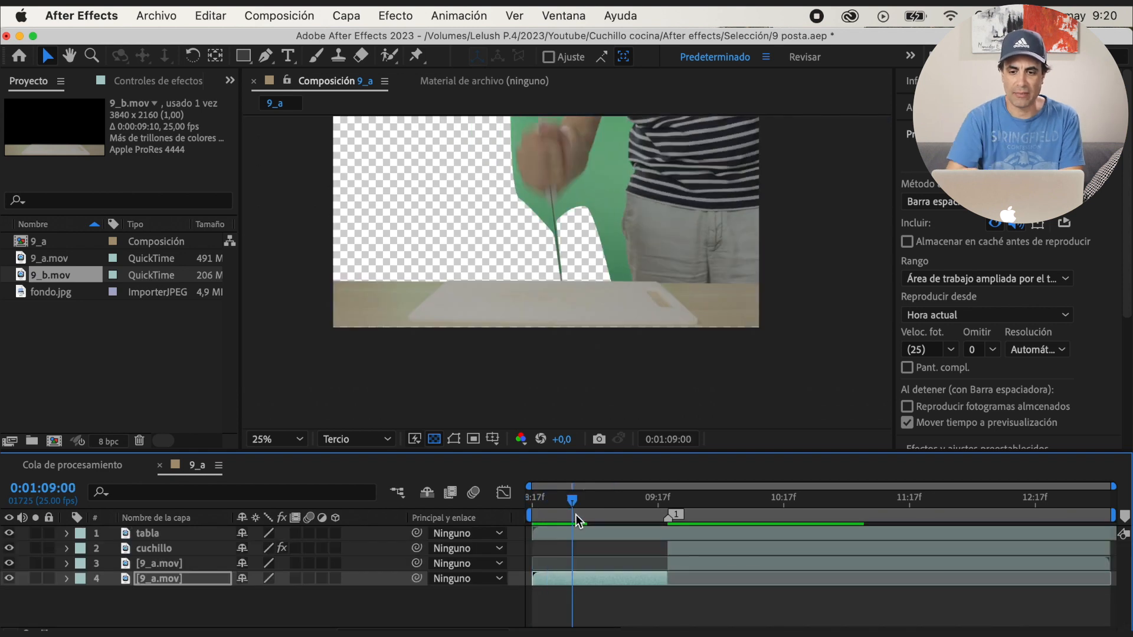
drag(575, 515, 648, 518)
key(space)
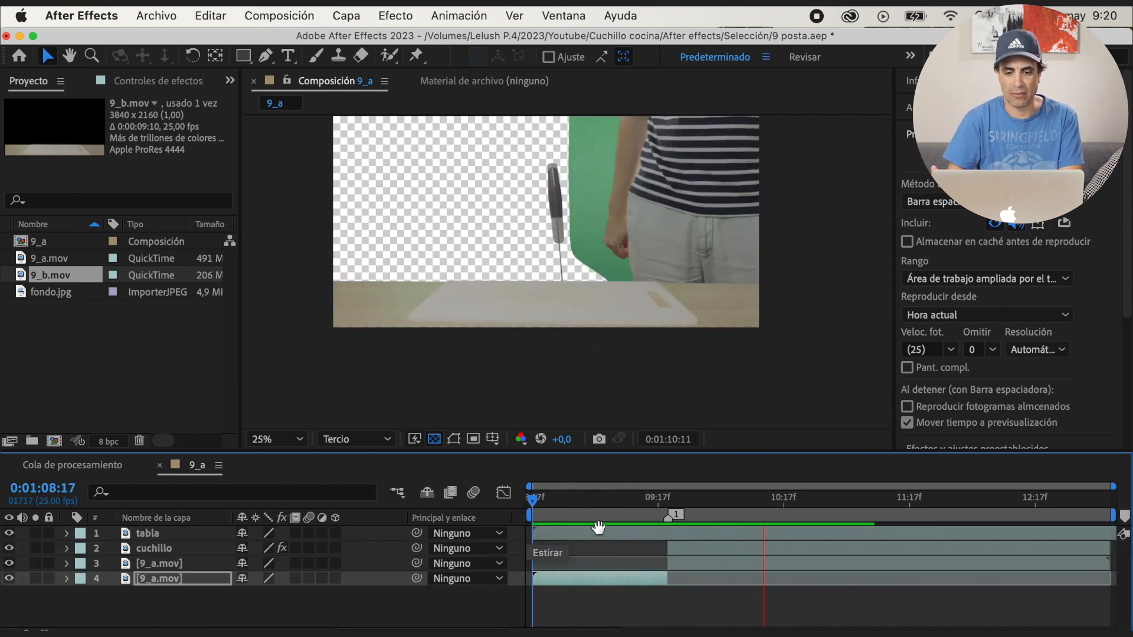
On the first 9_a.mov part, set Color selectivo Verdes to Cian 100, Magenta -100, Amarillo 100, and key with Keylight, Clip Black 24, Clip White 74
click(644, 498)
key(super+5)
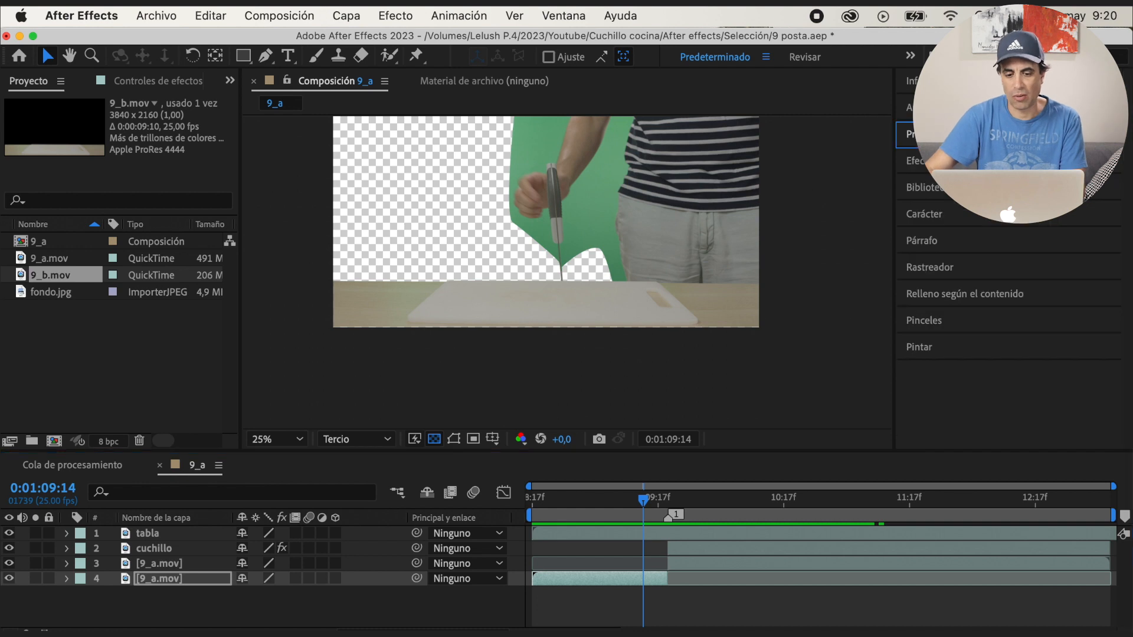
text(sele)
double_click(968, 218)
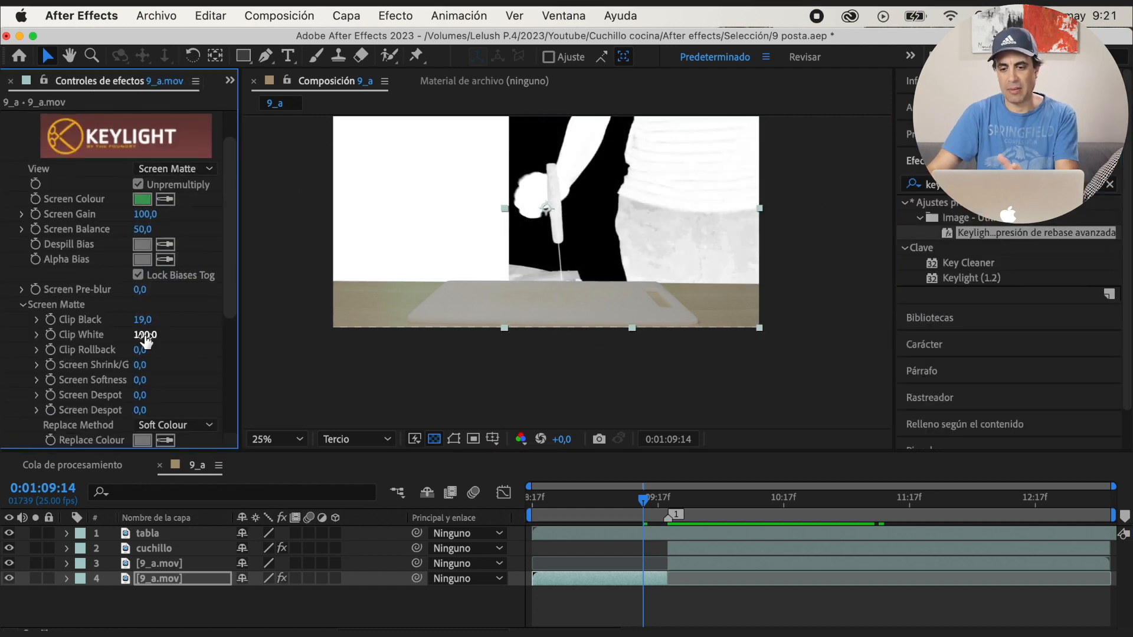
click(175, 169)
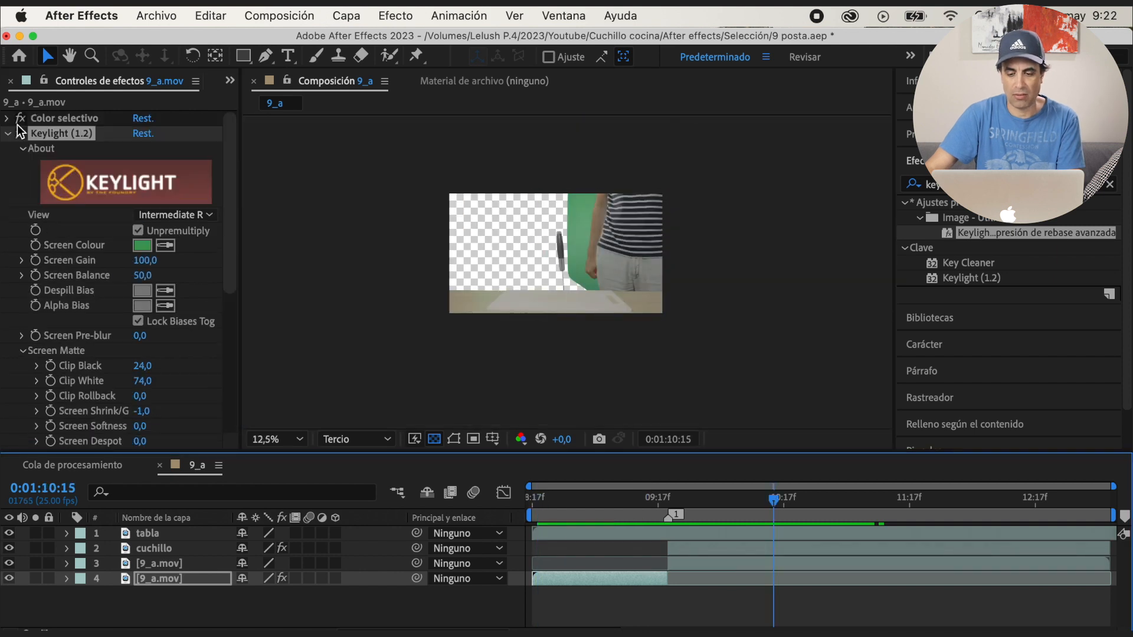
Copy all the colour and keying effects from the first 9_a.mov part to the second 9_a.mov part
click(8, 133)
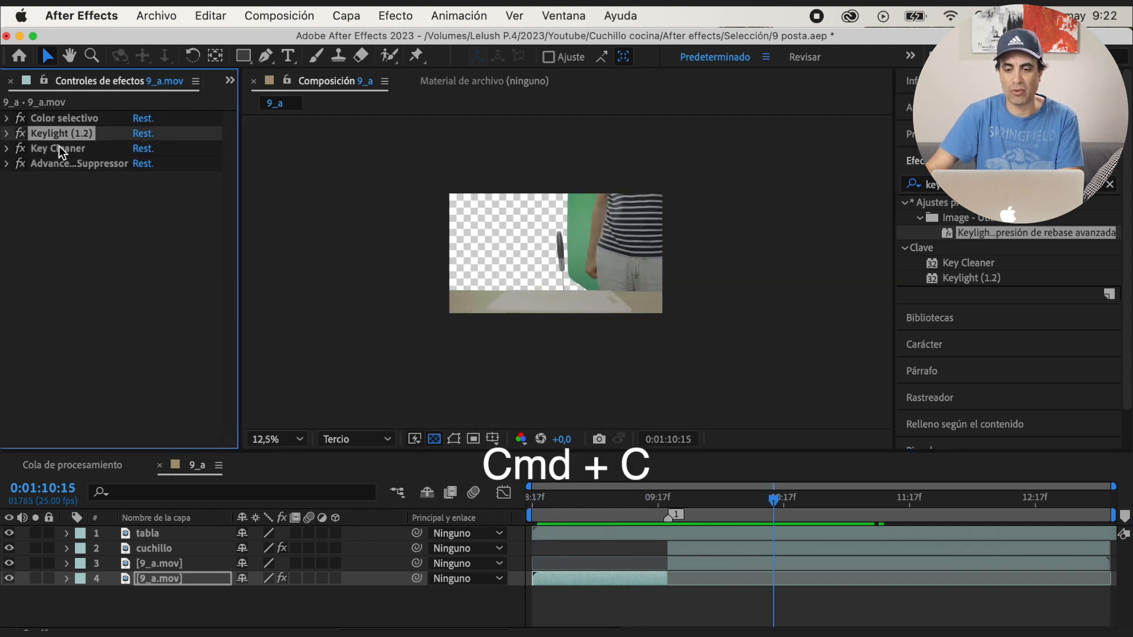
click(63, 119)
shift+click(66, 163)
click(177, 563)
key(cmd+v)
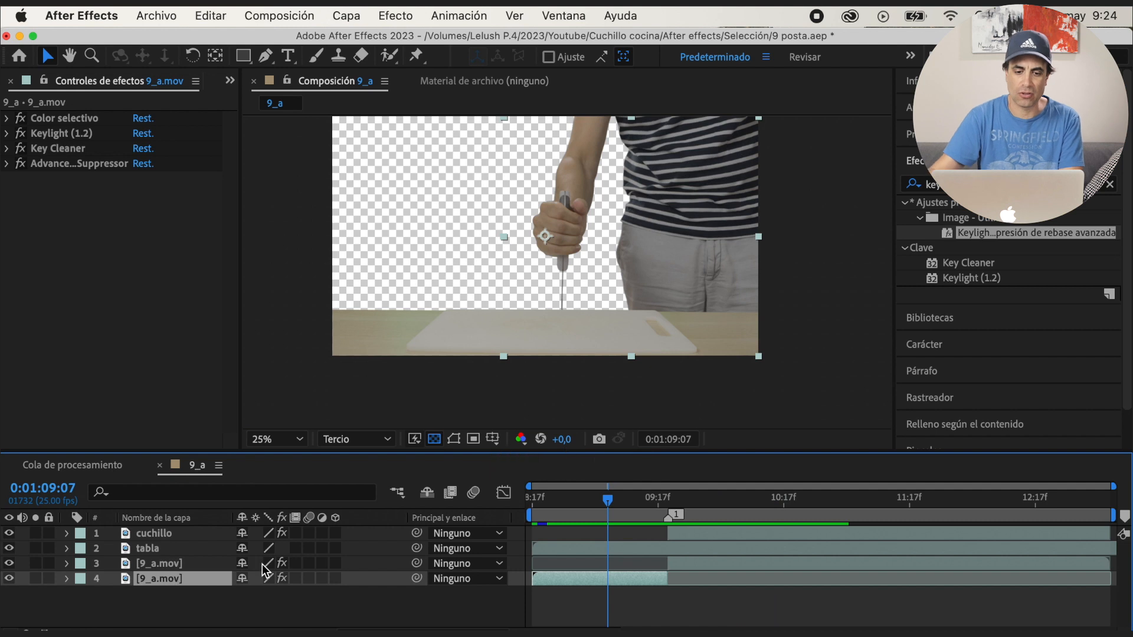
Rename the first 9_a.mov part as primera parte and move it above all other layers
key(Return)
text(primera)
key(Return)
drag(161, 566, 161, 530)
Split the tabla layer at marker 1 and move its first part above primera parte
key(k)
click(213, 564)
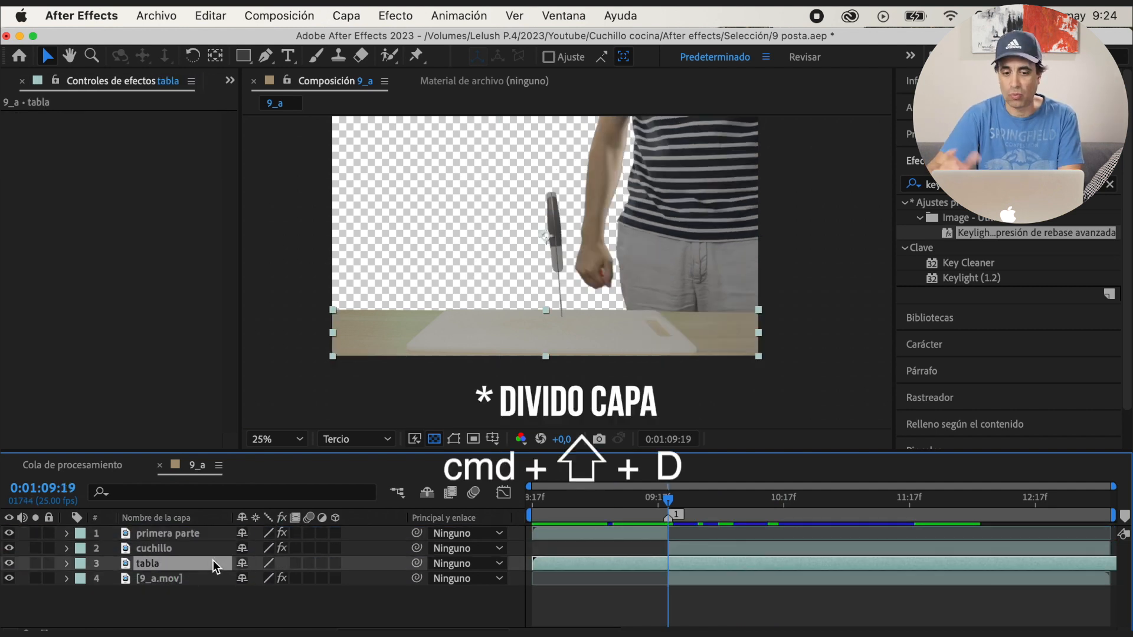
key(shift+super+d)
drag(183, 578, 187, 531)
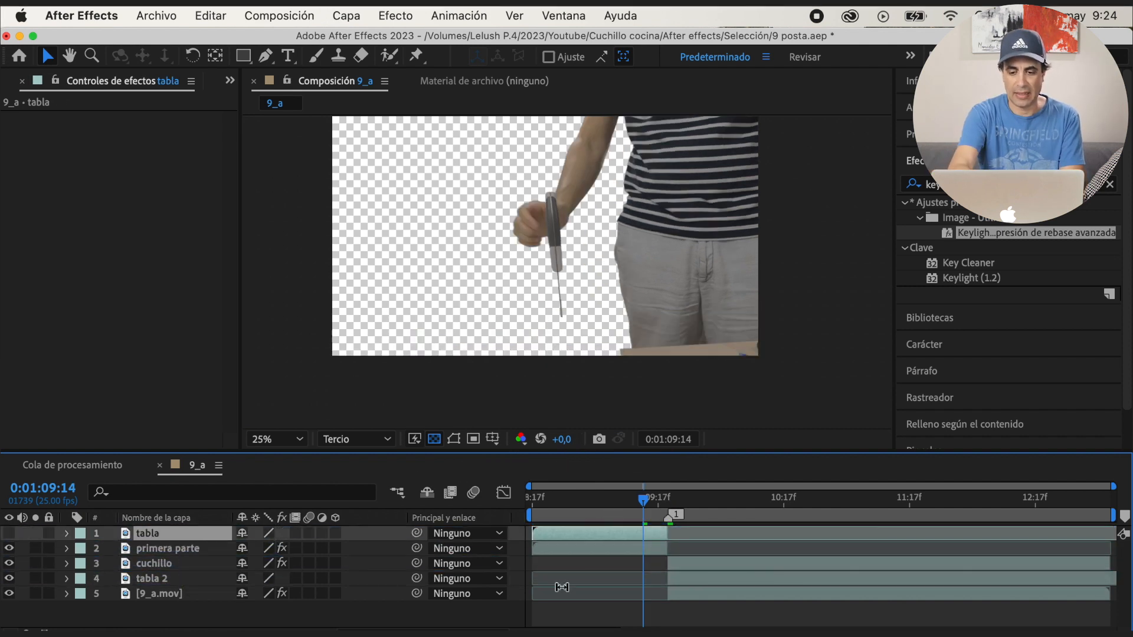
Extend the start of tabla 2 back to the beginning of the composition, checking it with tabla hidden and shown
click(286, 580)
drag(668, 581, 570, 582)
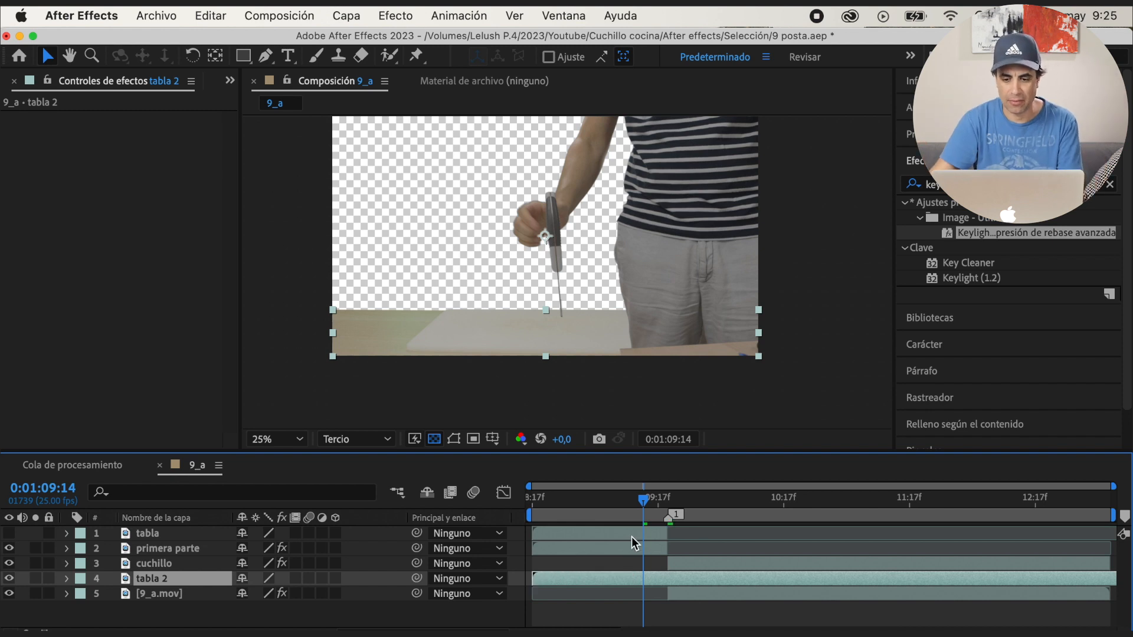
click(218, 533)
click(9, 533)
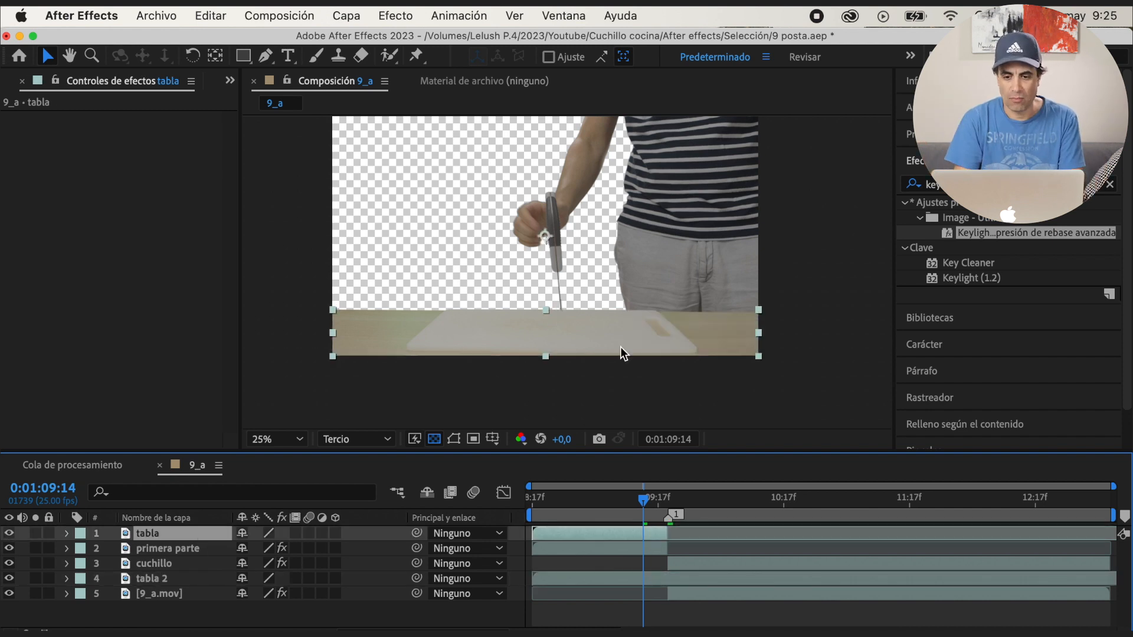
Draw a second Pen mask around the table's right end on tabla, change the mask mode to keep only that area, and hide the outlines
key(g)
click(813, 395)
drag(809, 306, 891, 316)
click(68, 533)
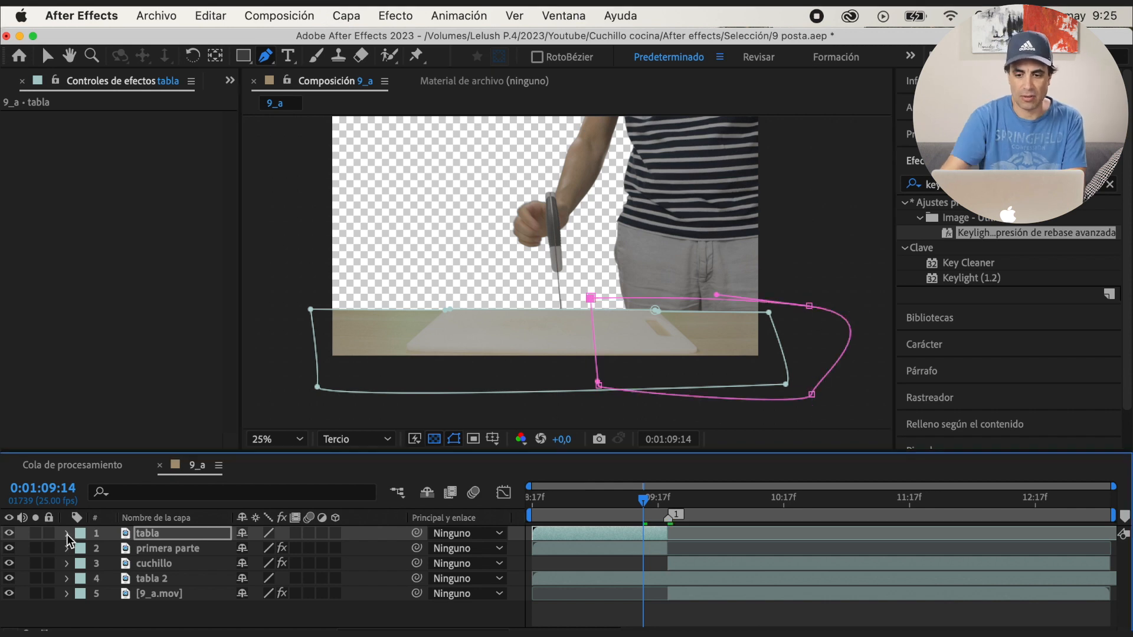
click(98, 564)
click(258, 580)
click(282, 567)
click(67, 534)
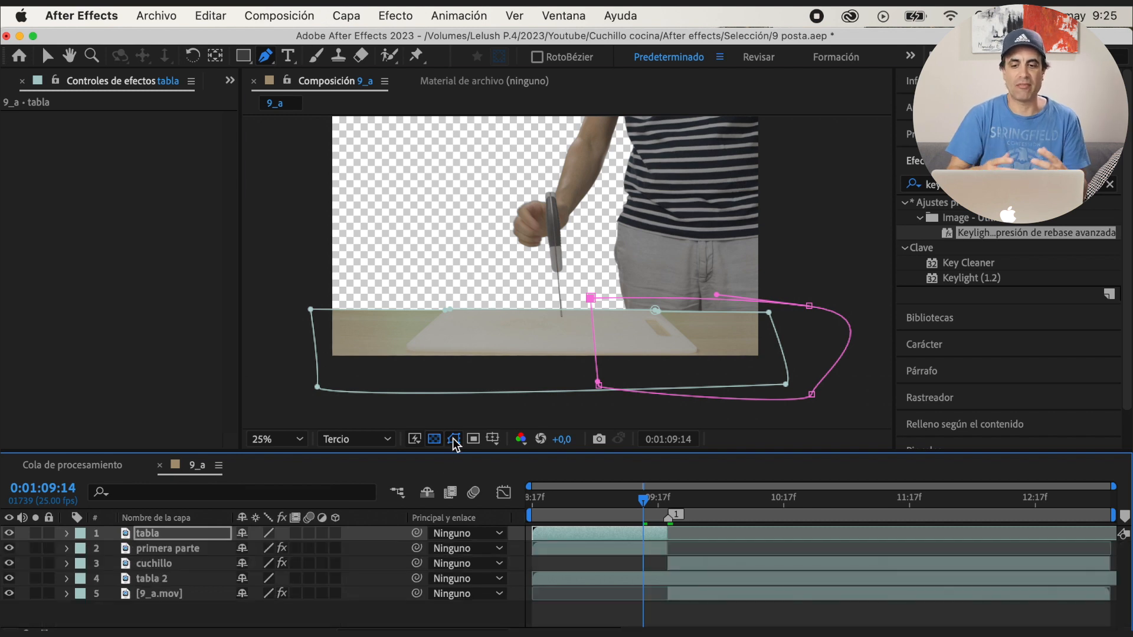
click(453, 439)
Save the project and preview the composition from its start
key(super+s)
key(Home)
key(space)
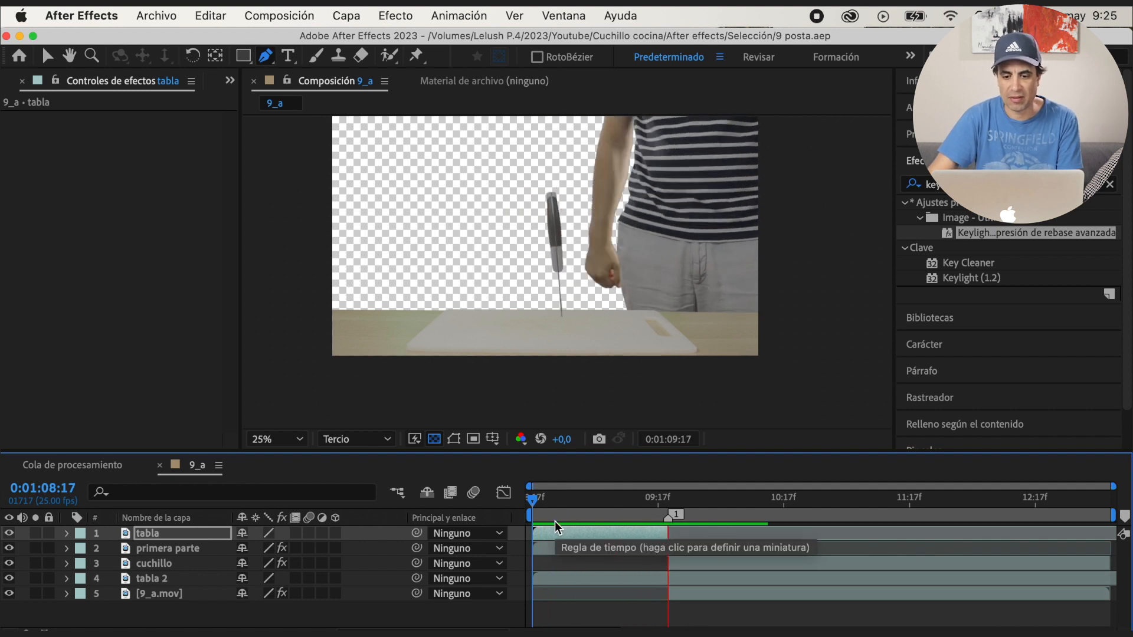
Play the composition again from its beginning to check the frozen knife
drag(708, 503, 557, 504)
key(space)
key(space)
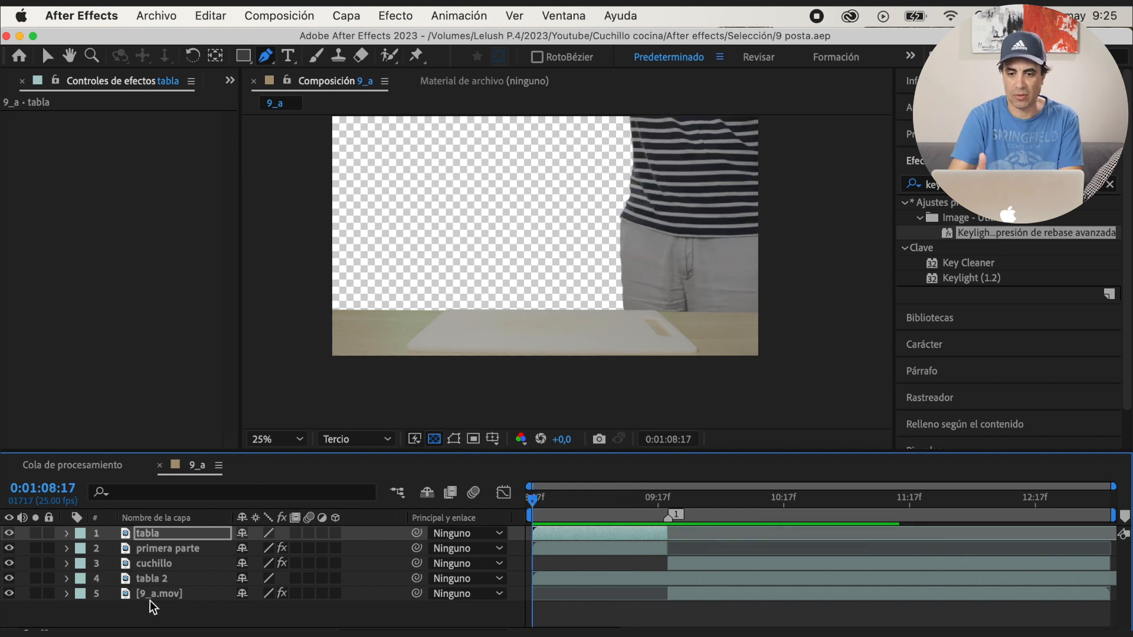
Add fondo.jpg from the project to 9_a as the background, beneath all other layers
click(230, 81)
click(250, 101)
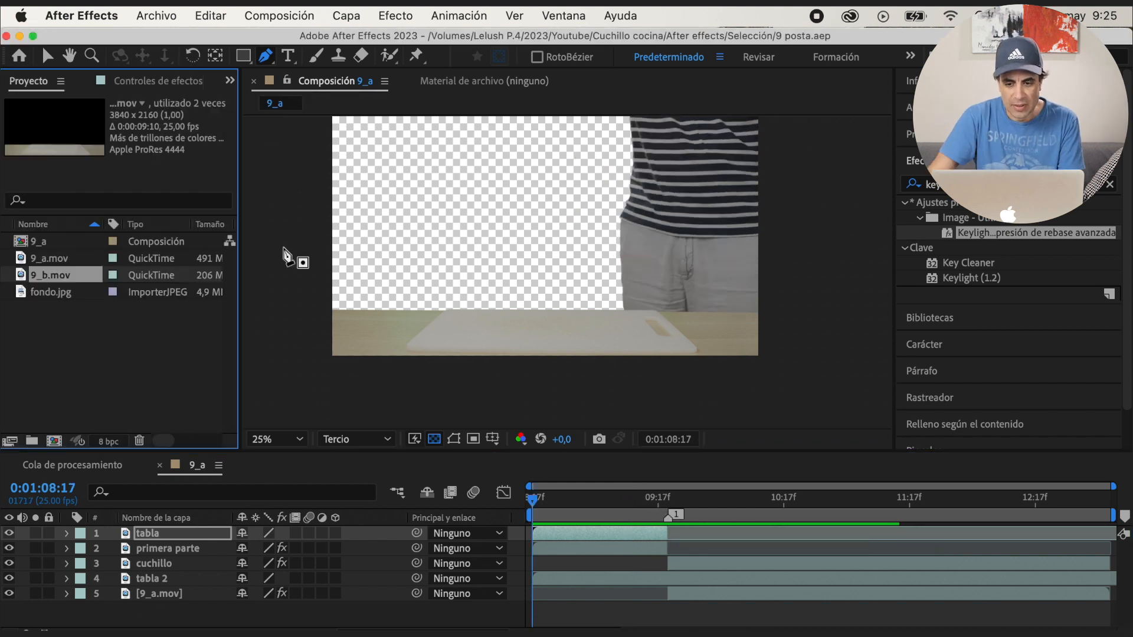
click(56, 293)
drag(170, 535, 167, 611)
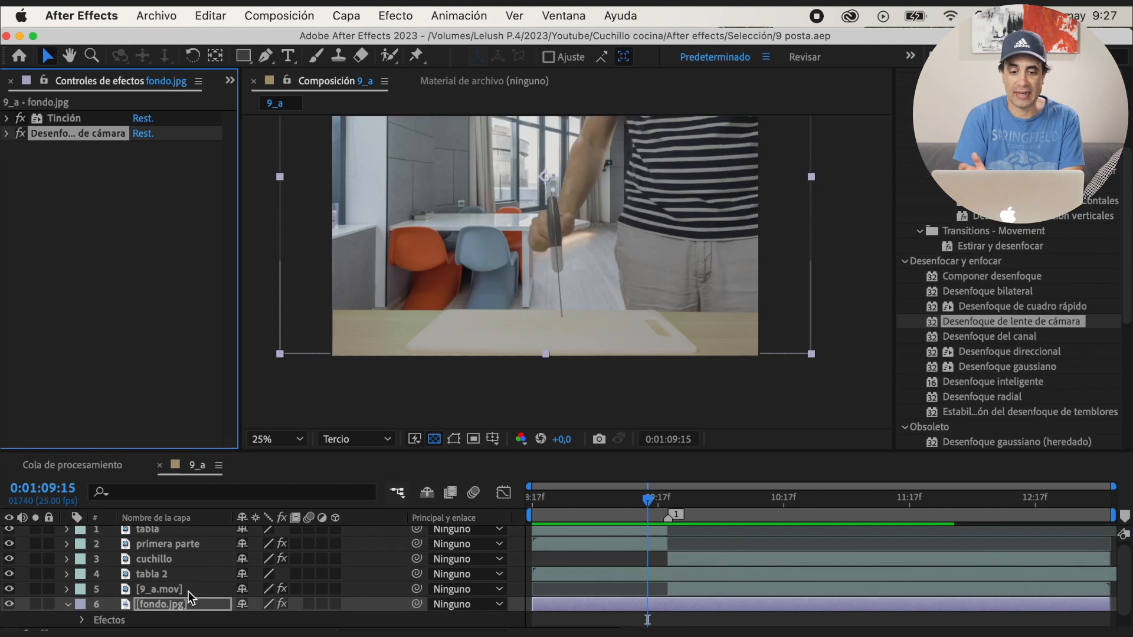
Precompose every layer except fondo.jpg into Precomp. 1
key(super+a)
scroll(178, 592, down, 1)
right_click(196, 566)
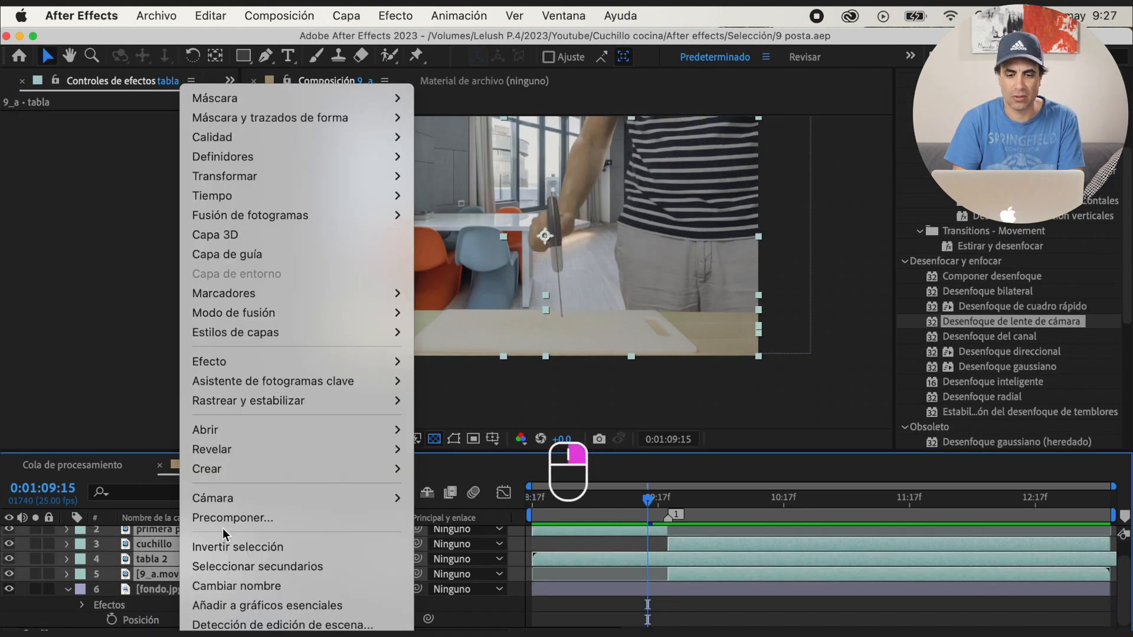
click(231, 520)
key(Return)
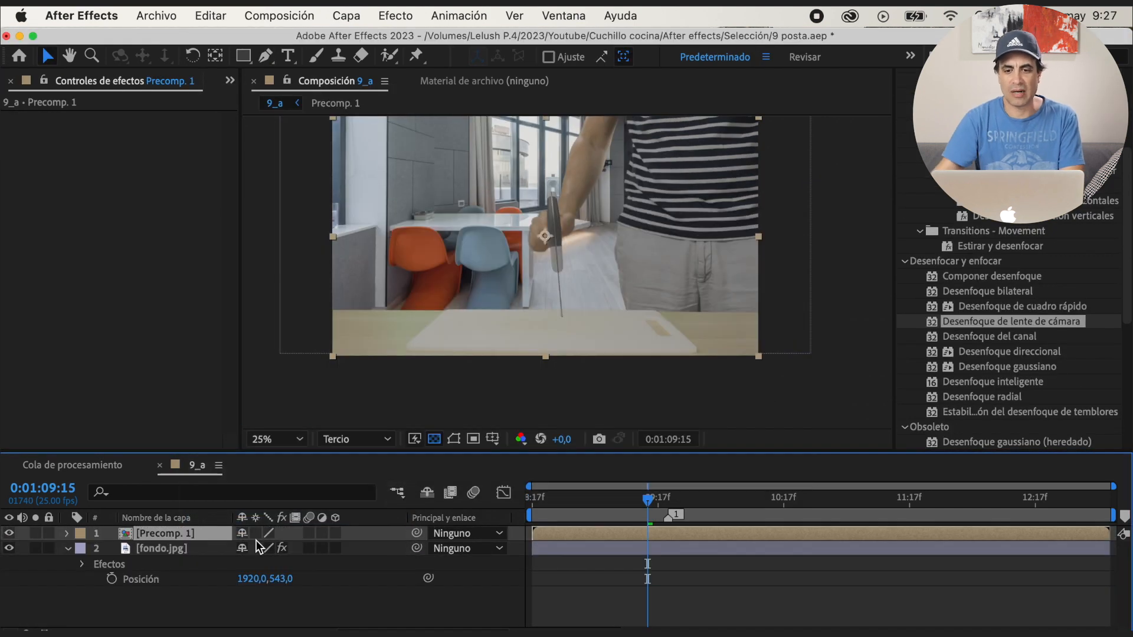
Enable time remapping on Precomp. 1 and add a remap keyframe at marker 1, 0:01:09:19
key(Home)
right_click(203, 533)
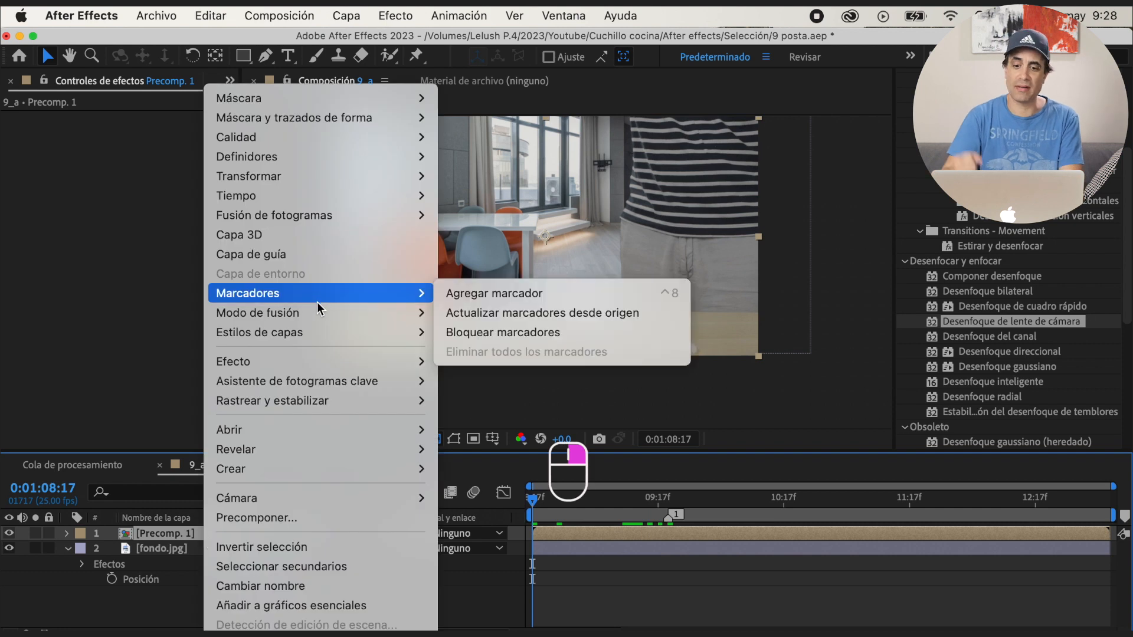
mouse_move(299, 195)
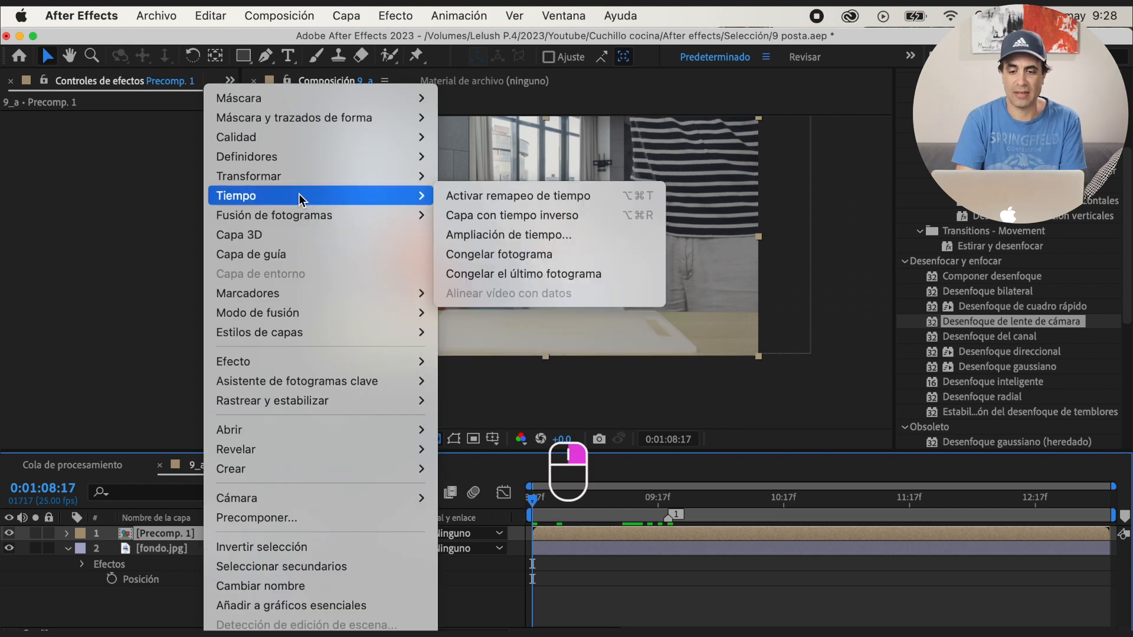
click(479, 200)
drag(534, 507, 671, 514)
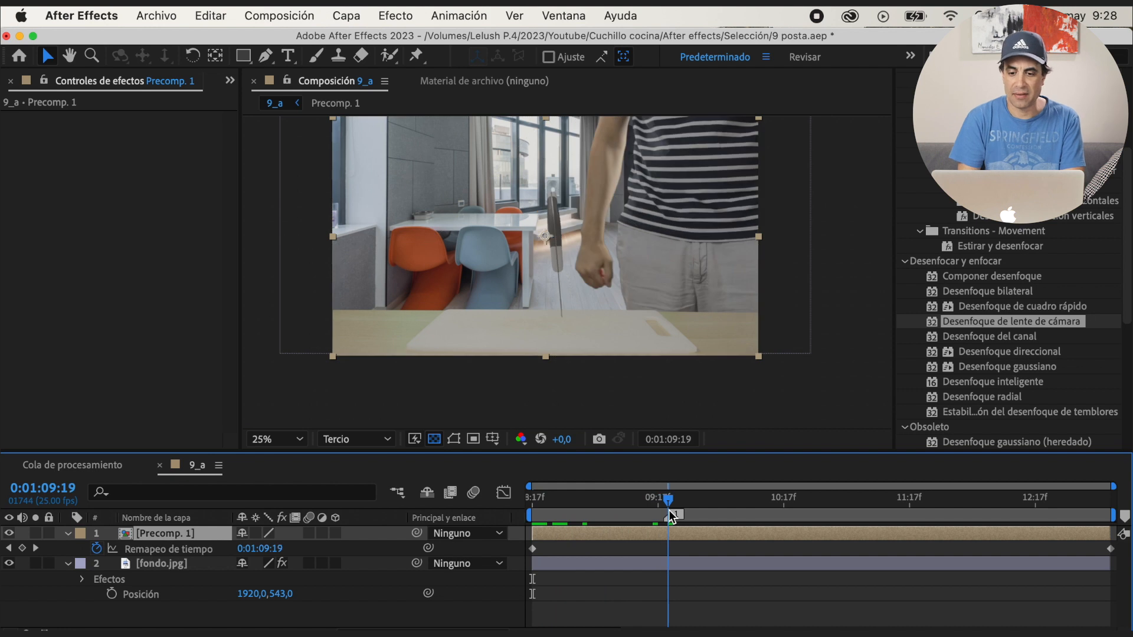
click(23, 548)
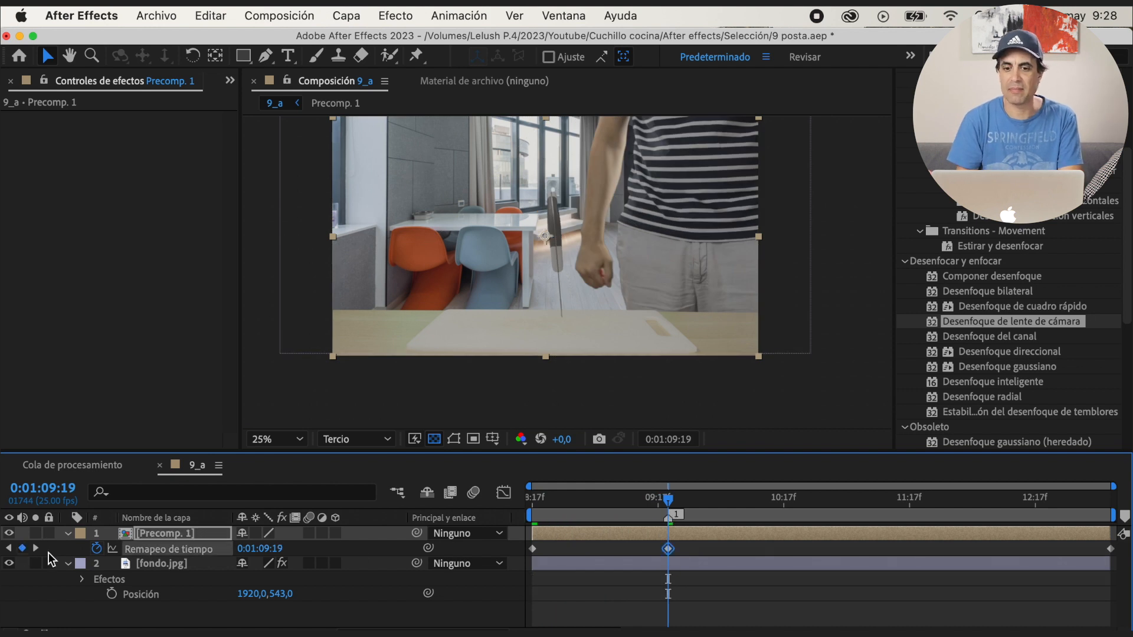
Speed up the stab by moving the middle time-remap keyframe earlier, to about 0:01:09:02, and preview it from the start
drag(669, 550, 583, 552)
drag(579, 504, 487, 532)
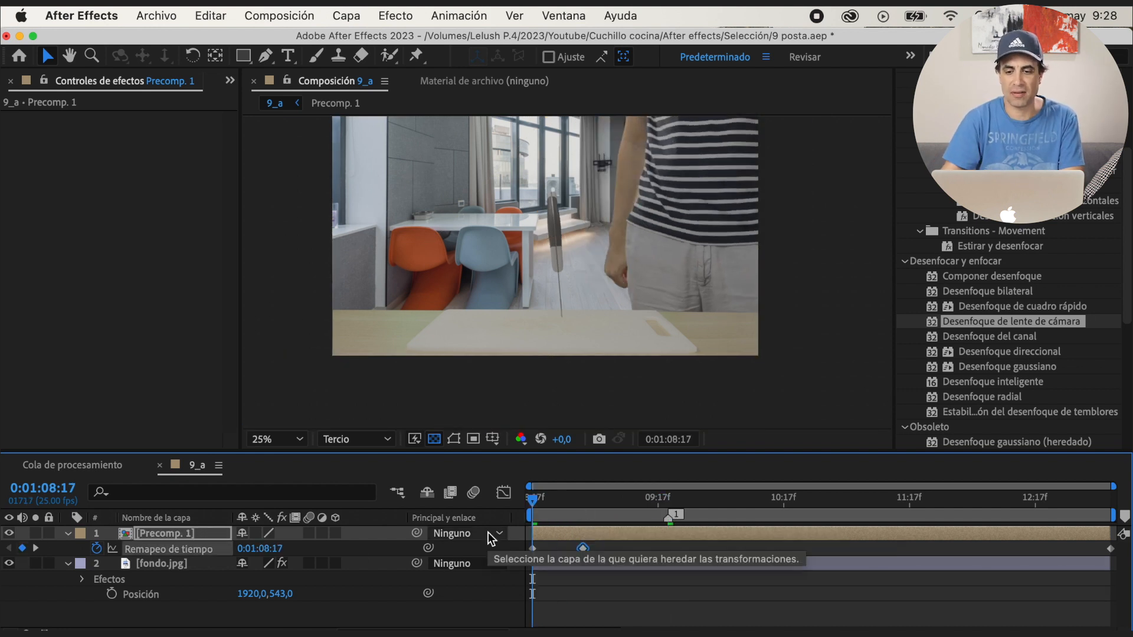
key(space)
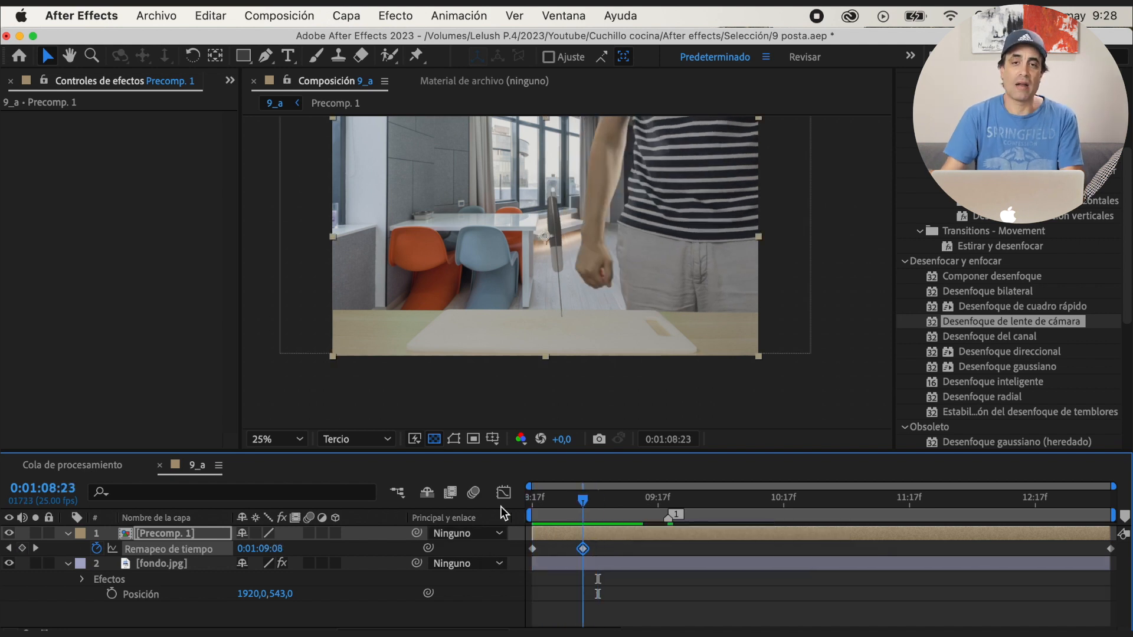
key(space)
Create a black solid layer of 3840 × 2160 px in 9_a
right_click(181, 572)
mouse_move(385, 409)
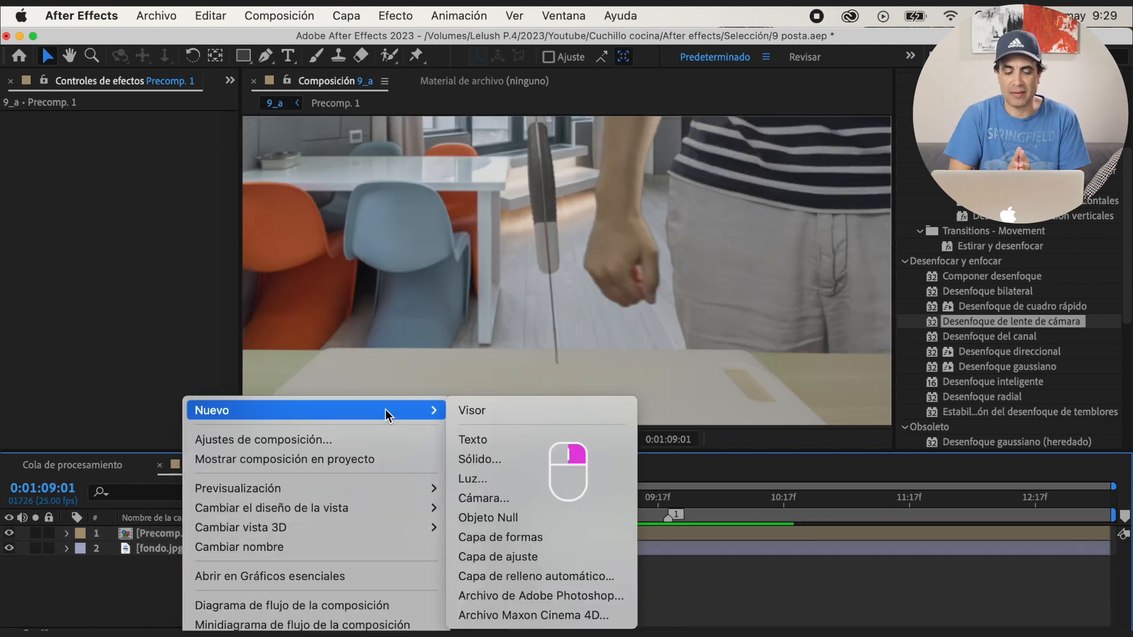
click(505, 462)
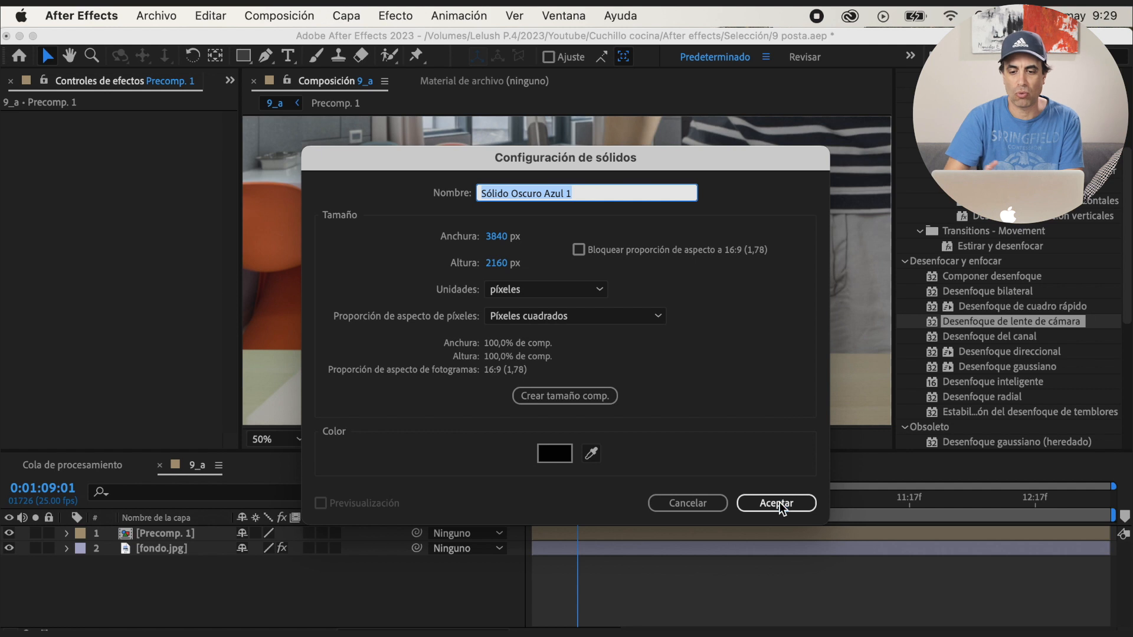
click(776, 503)
Draw a thin slanted Pen mask on the solid, running from the knife tip across the board as its shadow, and hide the mask outlines
scroll(565, 369, up, 1)
key(g)
click(547, 305)
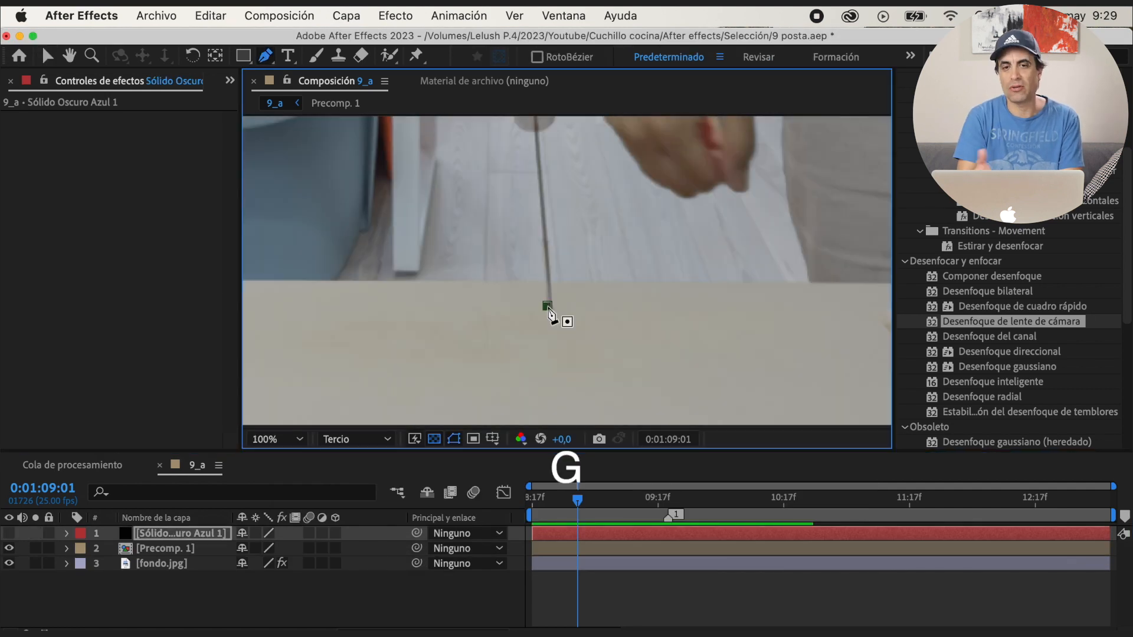
click(555, 321)
drag(607, 289, 665, 295)
key(v)
click(443, 439)
click(9, 533)
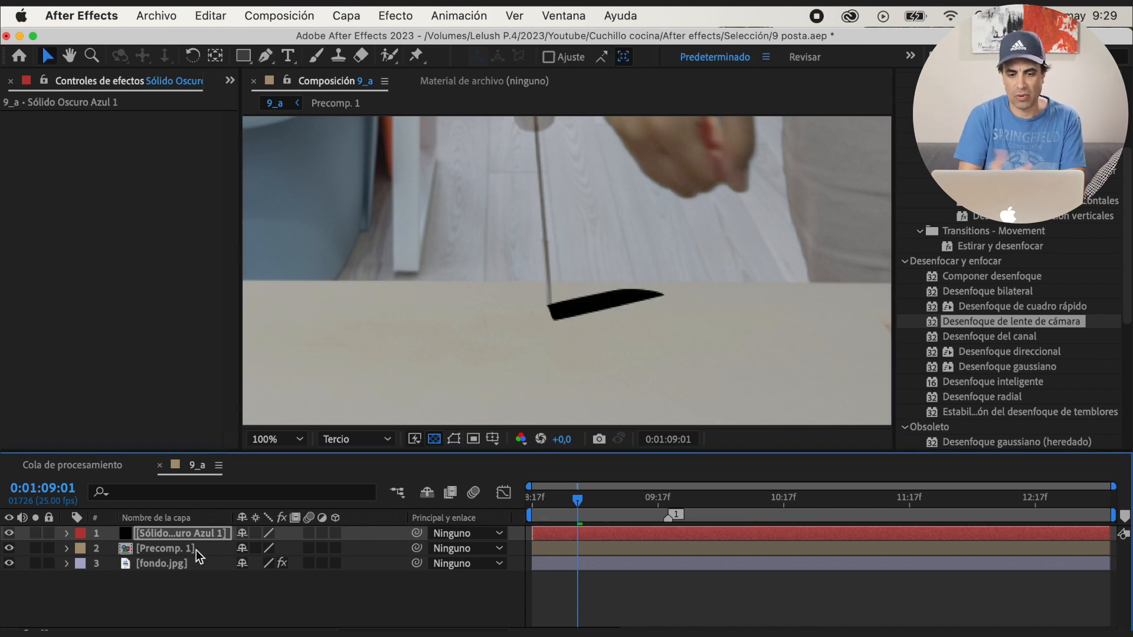
Set the feather of the shadow solid's mask to 9 pixels
click(66, 533)
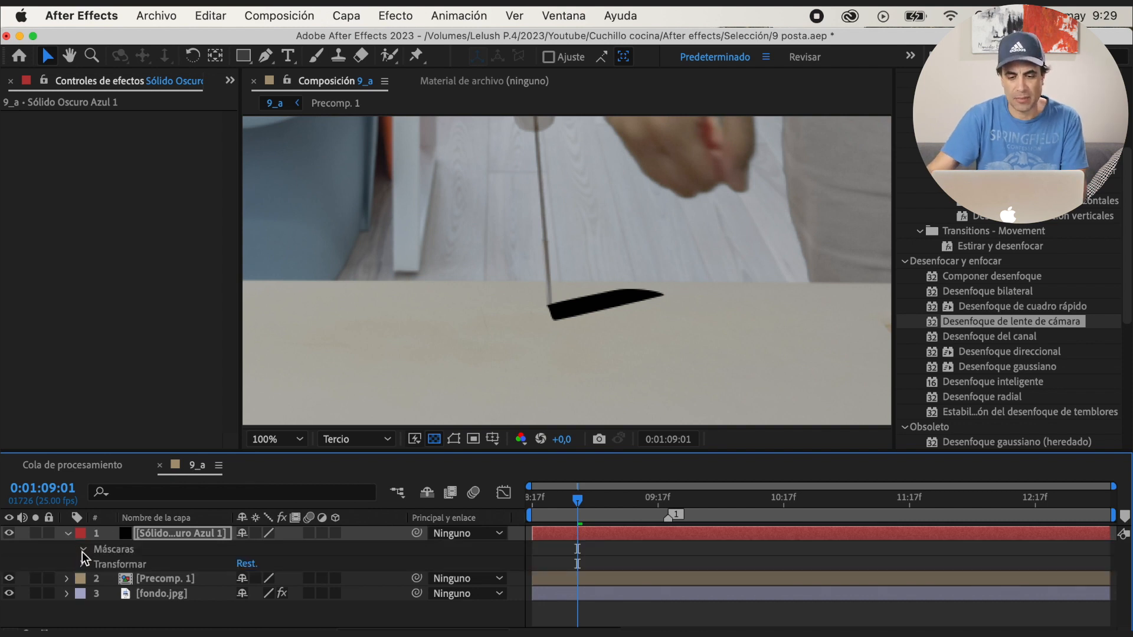
click(84, 549)
click(99, 566)
click(268, 590)
text(9)
key(Return)
click(548, 311)
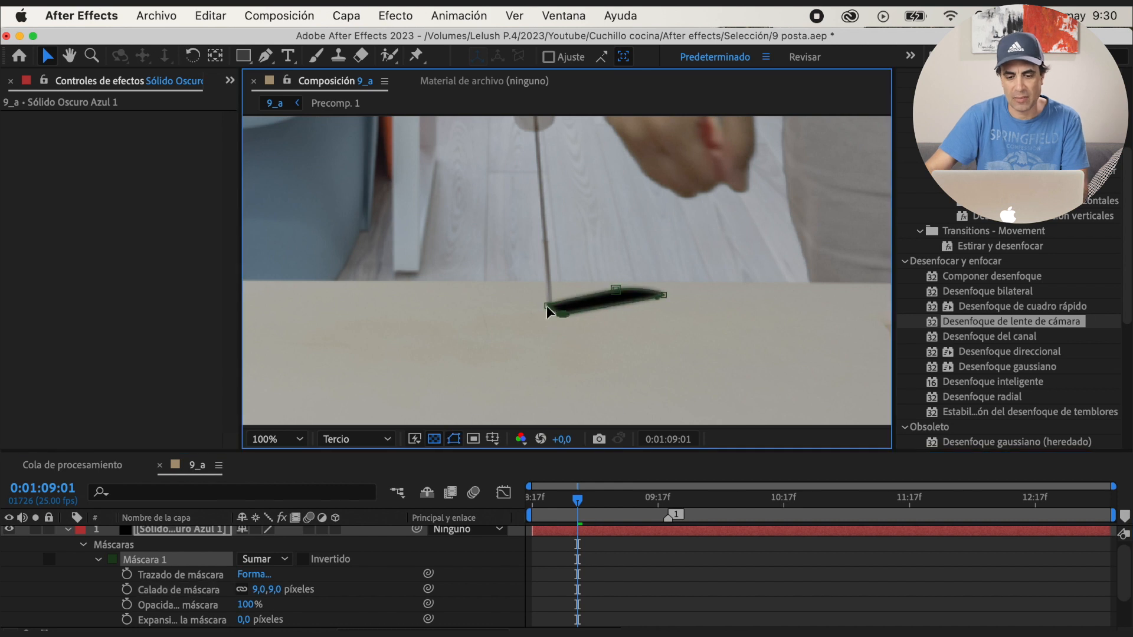
Lower the shadow solid's opacity and set its mask feather to 45 pixels
key(t)
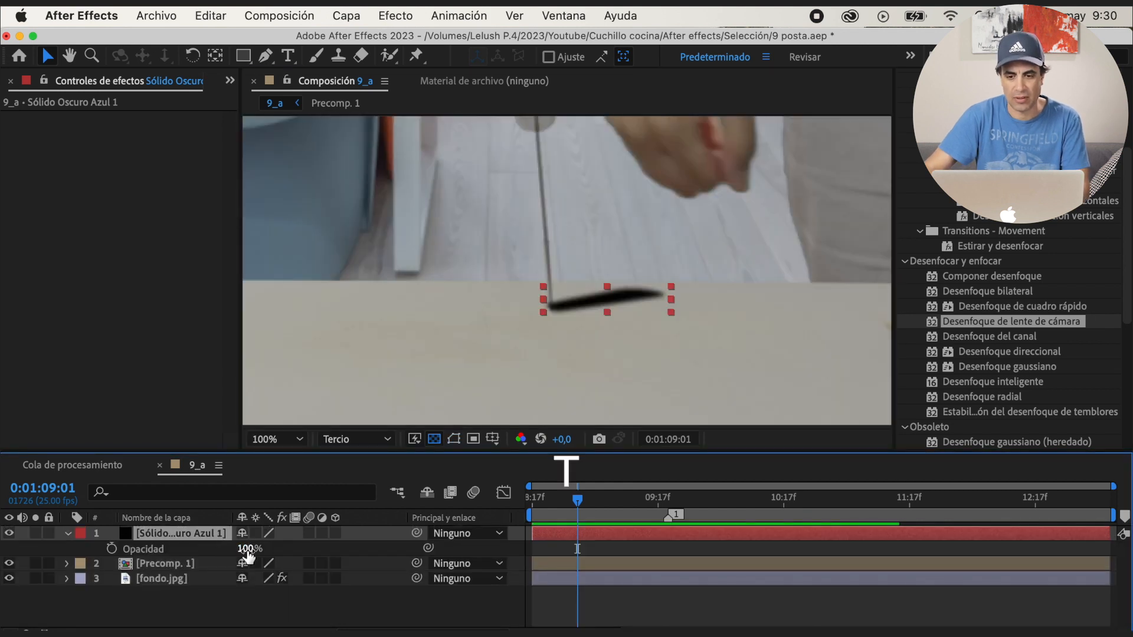
mouse_move(220, 557)
mouse_down()
mouse_move(274, 558)
mouse_move(237, 556)
mouse_up()
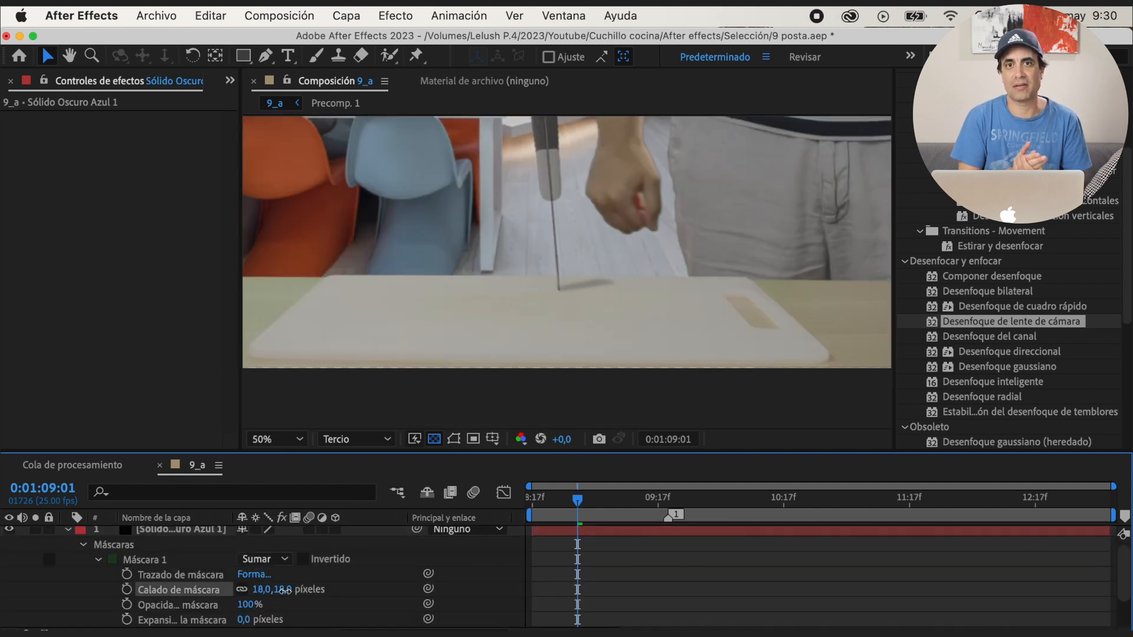
drag(309, 589, 306, 590)
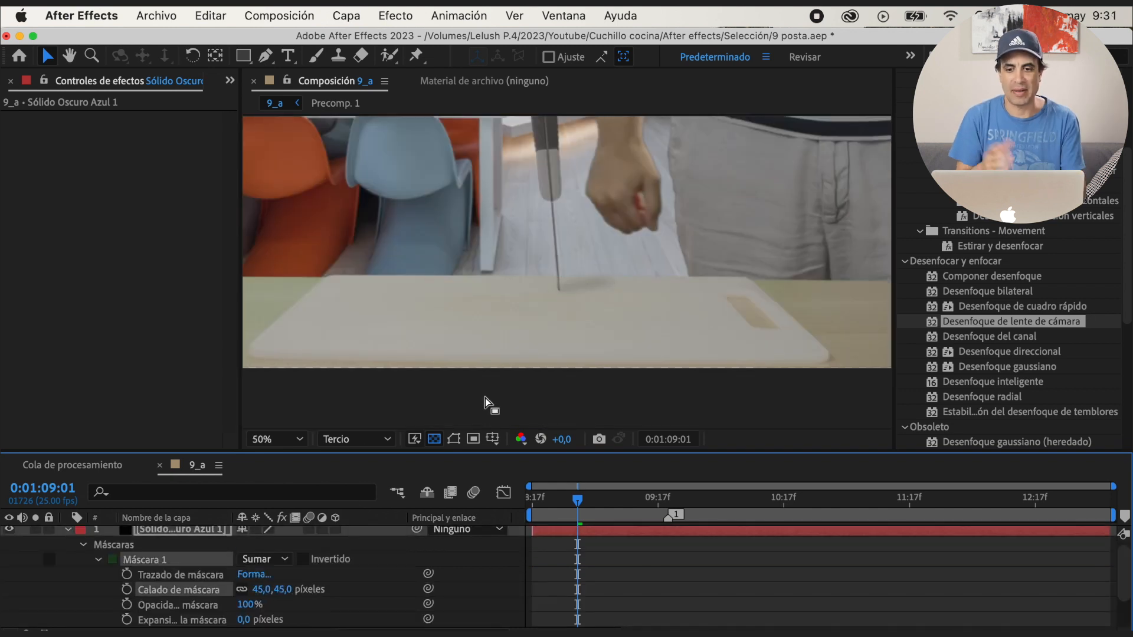
click(457, 443)
Trim the shadow solid's start to 0:01:08:21 and preview the moment the knife hits the board
scroll(667, 336, down, 2)
drag(578, 502, 551, 529)
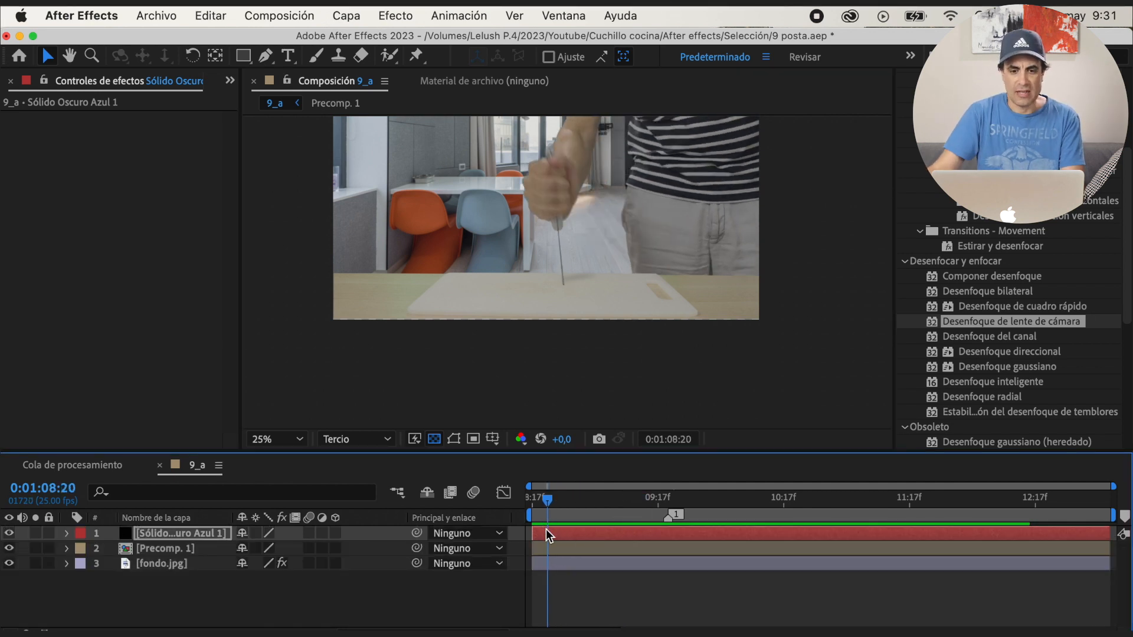
key(alt+bracketleft)
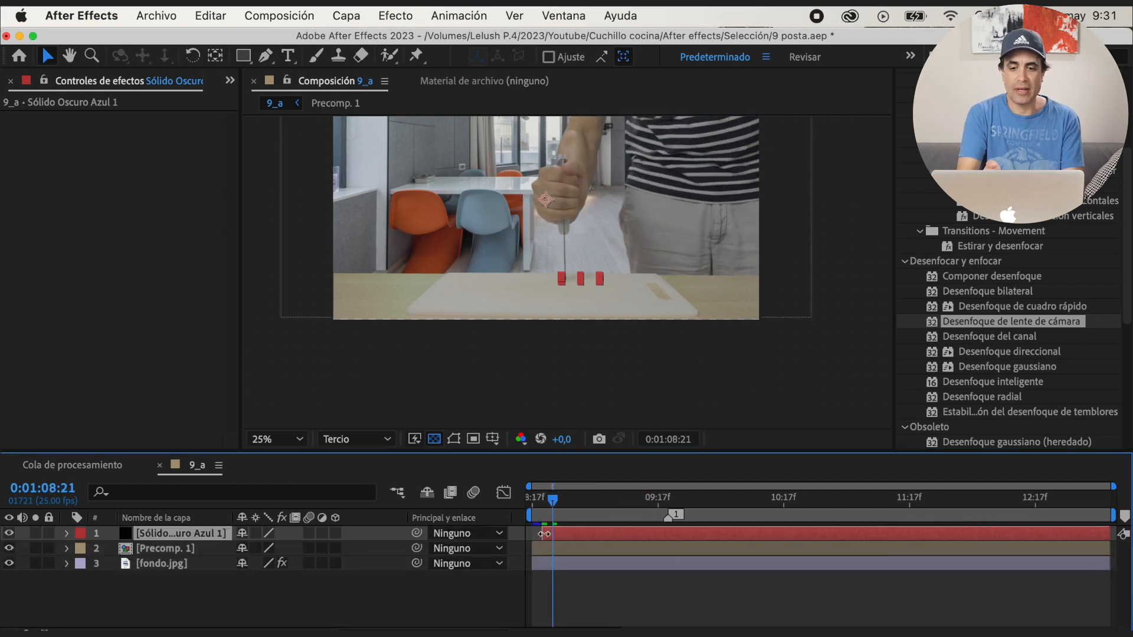
key(space)
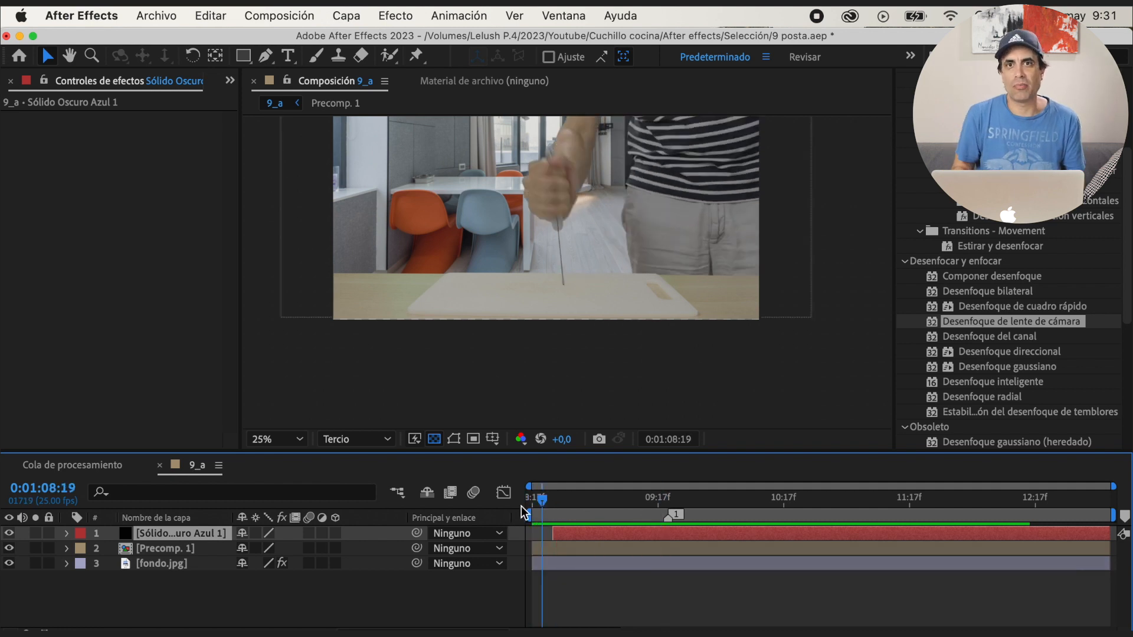
key(space)
drag(655, 503, 560, 508)
click(564, 366)
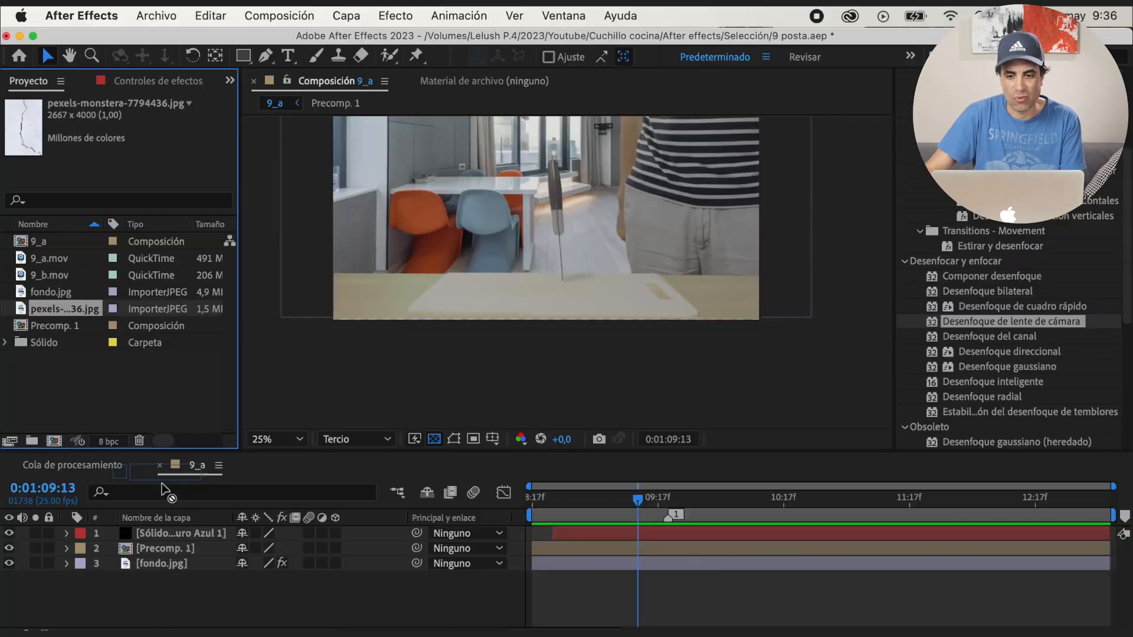
Add the crack image pexels-monstera-7794436.jpg above the shadow solid, scale it to 16%, and place it over the knife
click(172, 533)
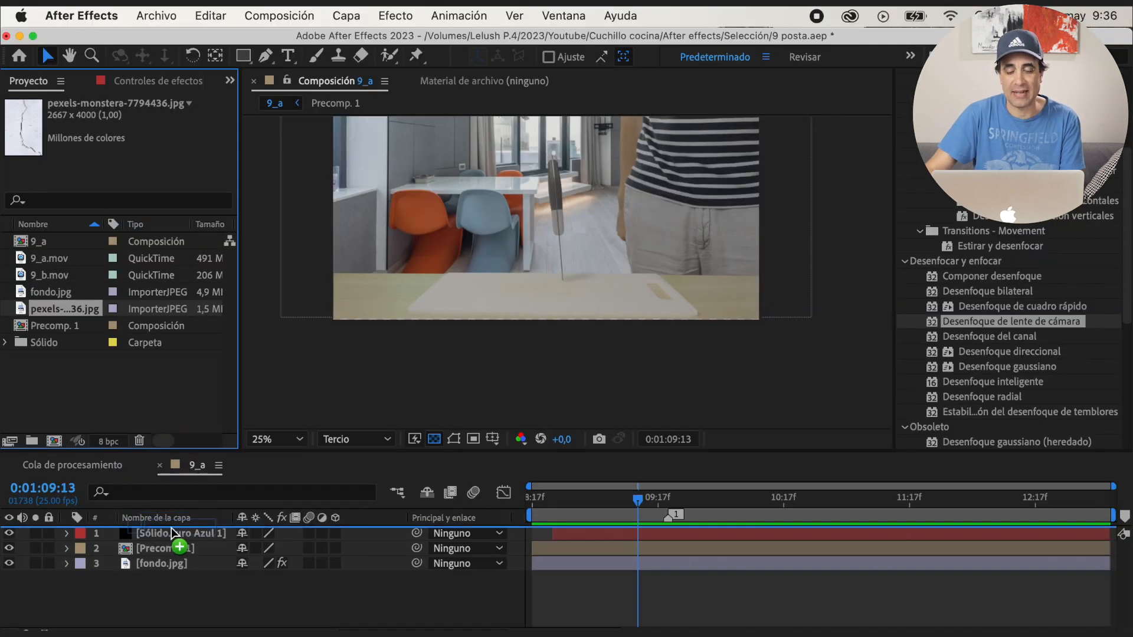
key(s)
drag(292, 550, 237, 549)
key(space)
drag(625, 270, 647, 303)
scroll(630, 346, up, 2)
drag(280, 550, 260, 552)
mouse_move(580, 269)
mouse_down()
mouse_move(612, 370)
mouse_move(602, 269)
mouse_up()
scroll(616, 374, up, 1)
Draw a closed Pen mask around a short central piece of the crack in the image
key(space)
key(g)
click(579, 249)
click(558, 254)
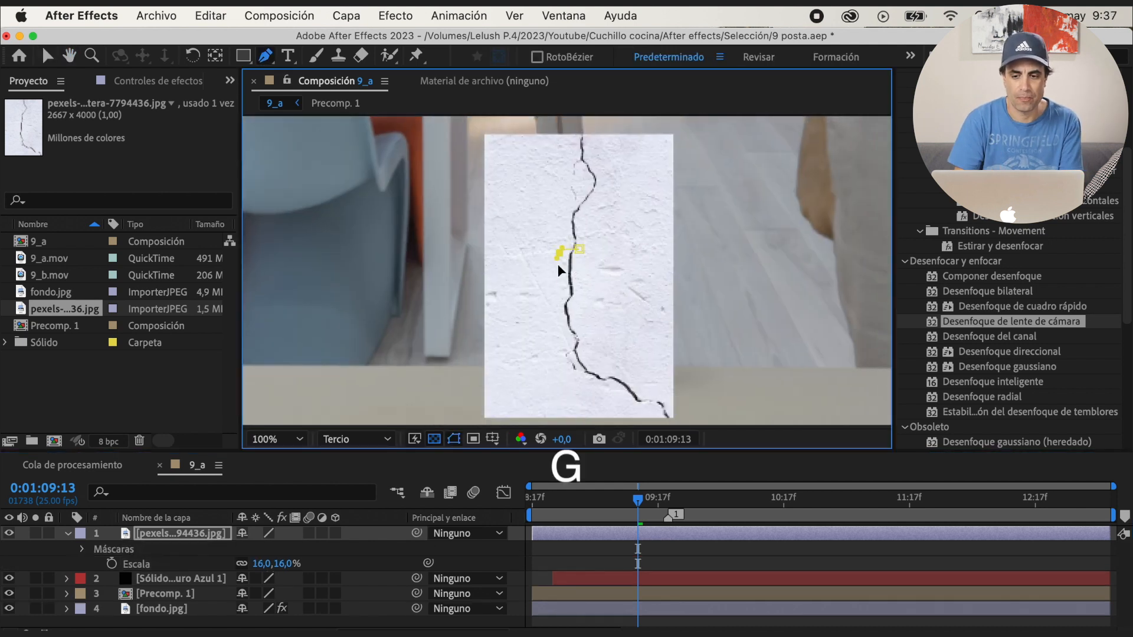
click(578, 293)
click(579, 249)
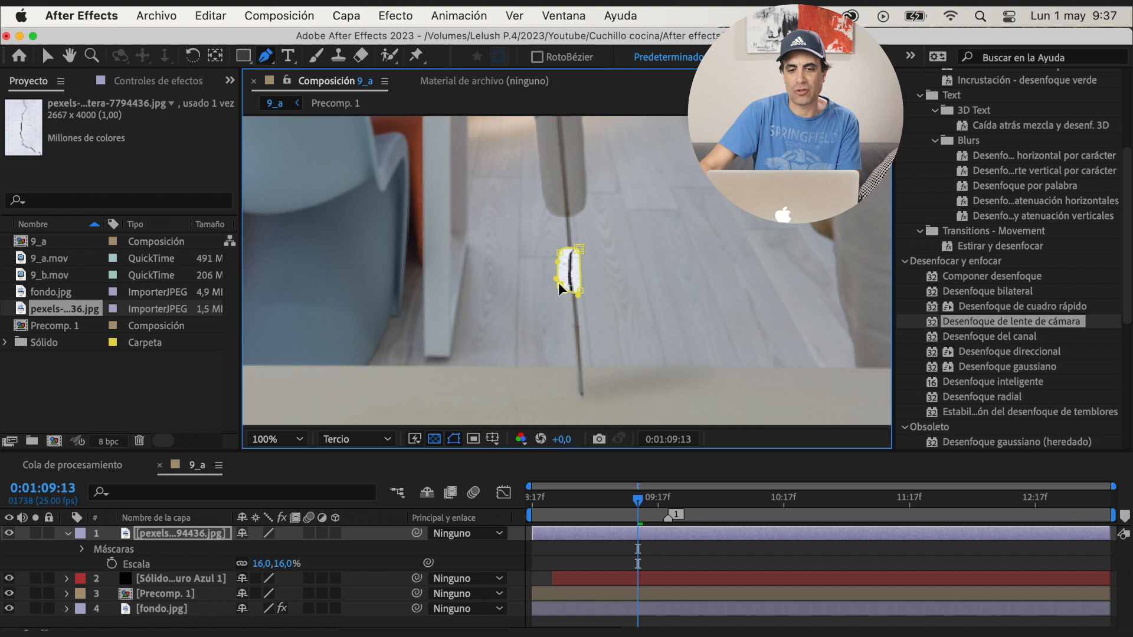
Apply the Extraer effect to the crack layer with Punto blanco at 186, and hide the mask outlines
text(extra)
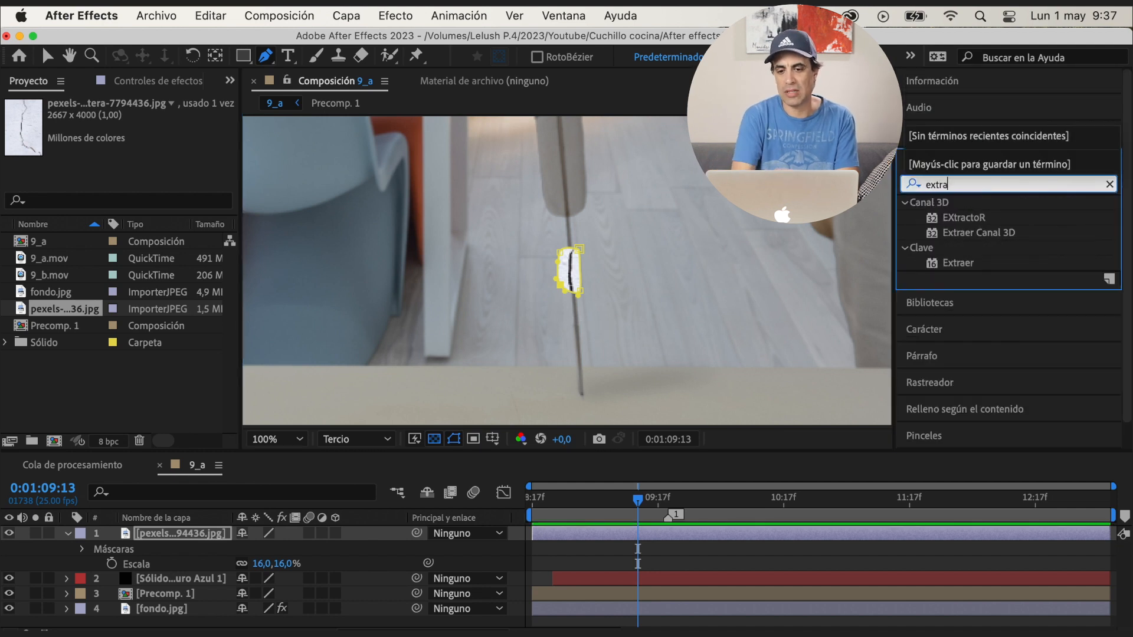
double_click(957, 263)
key(v)
drag(142, 277, 119, 298)
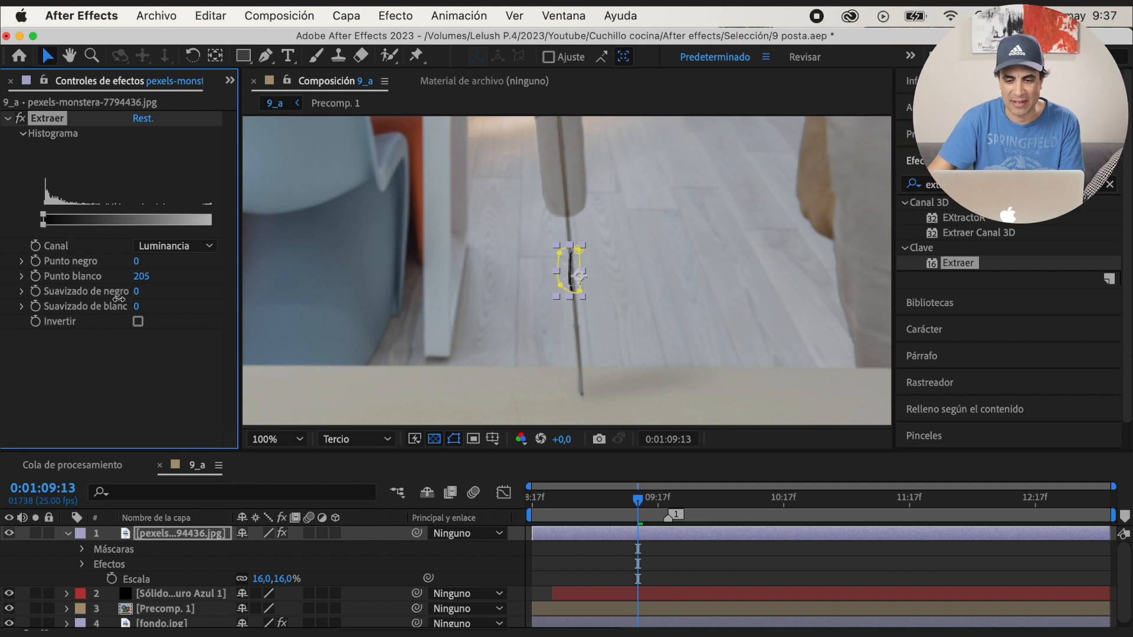
click(455, 440)
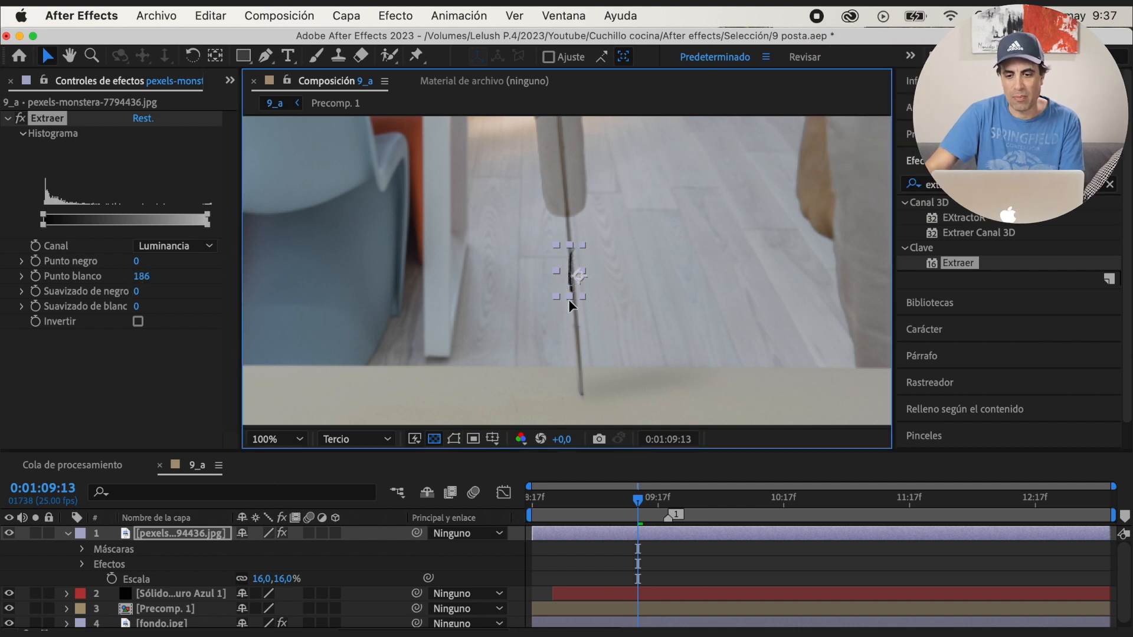
Make the crack layer 3D and tilt it around X to an orientation of 290,4° beside the knife tip
click(335, 532)
drag(601, 385, 602, 378)
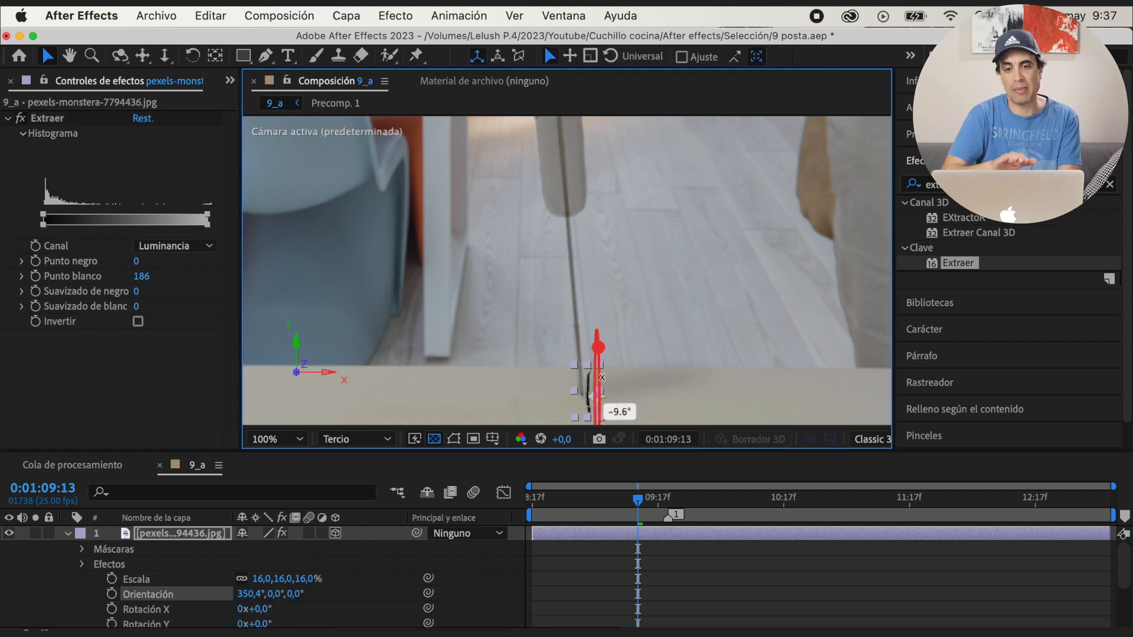
drag(596, 335, 596, 333)
key(space)
drag(643, 404, 580, 294)
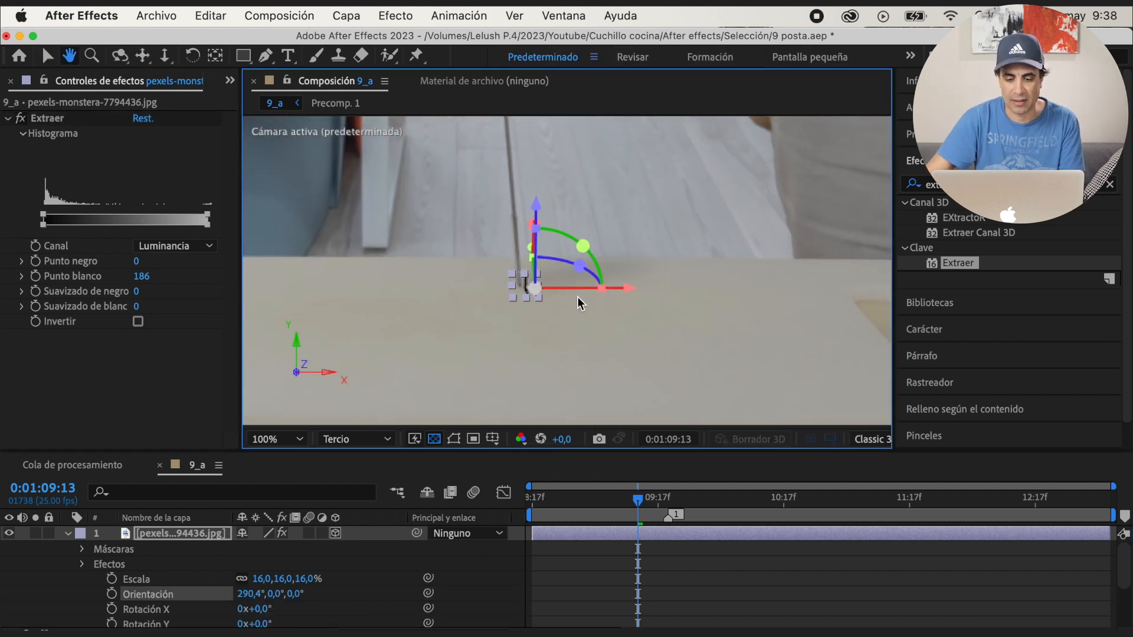
Adjust the crack's orientation to 280,8°, 0,0°, 352,6° and nudge it sideways under the knife tip
drag(537, 250, 534, 221)
key(super+z)
drag(579, 274, 573, 271)
drag(624, 288, 621, 288)
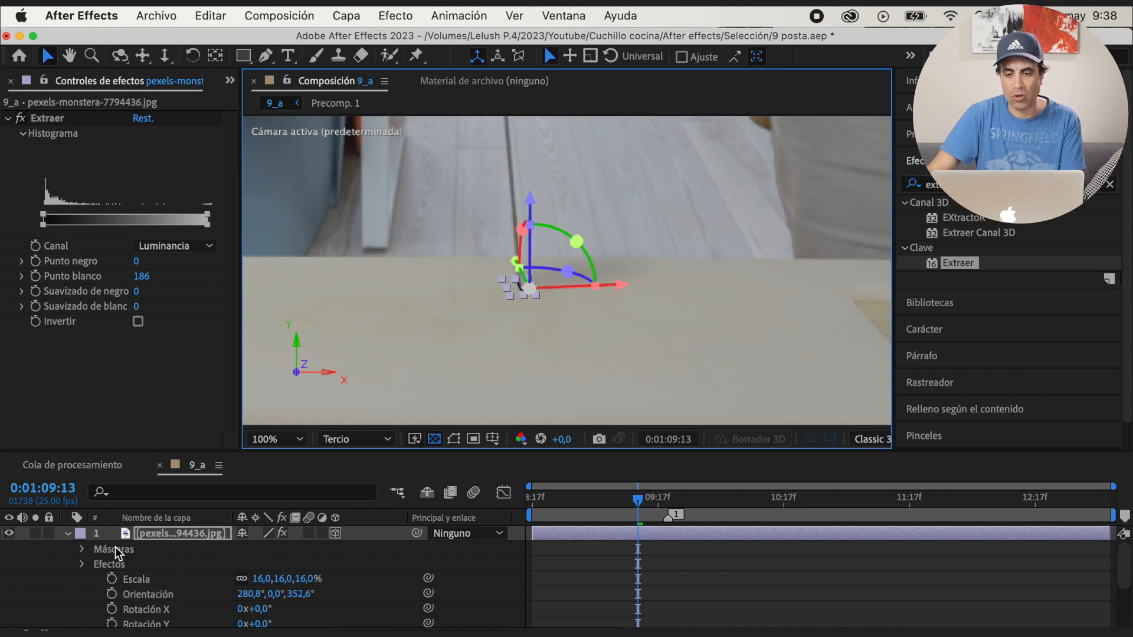
Set the crack layer's blending mode to Luz suave
click(301, 533)
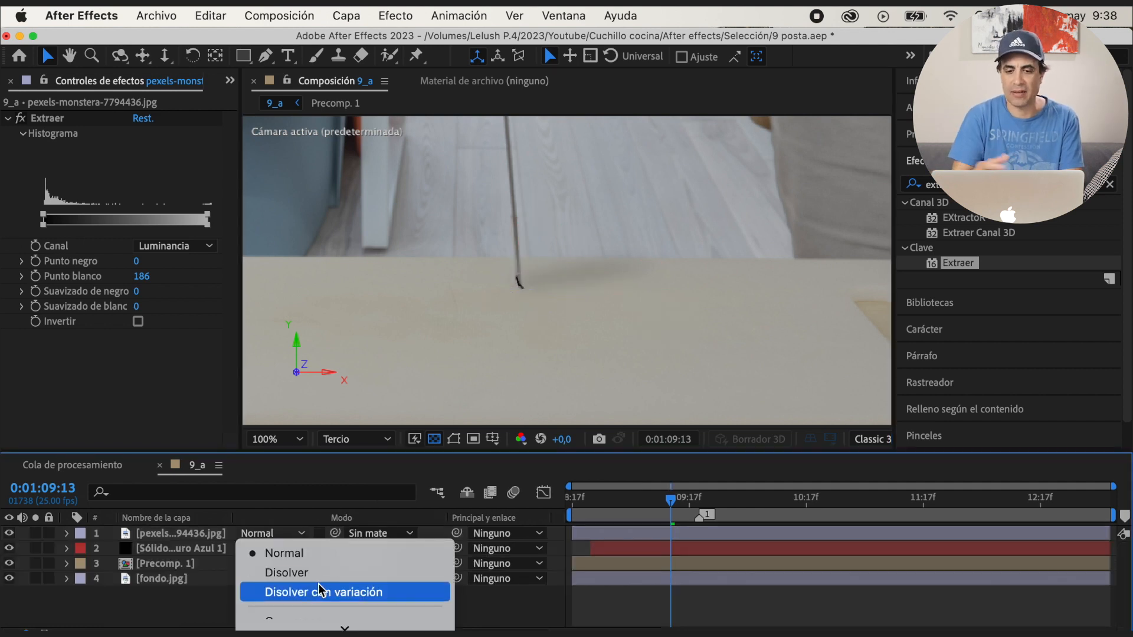
scroll(322, 590, down, 3)
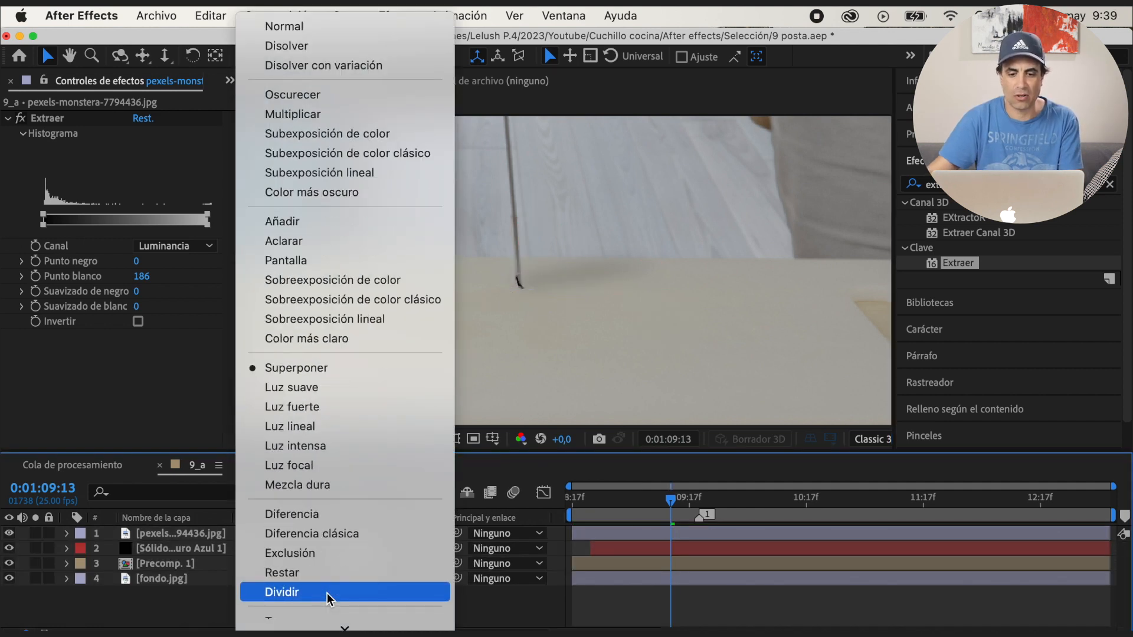
click(322, 390)
click(315, 611)
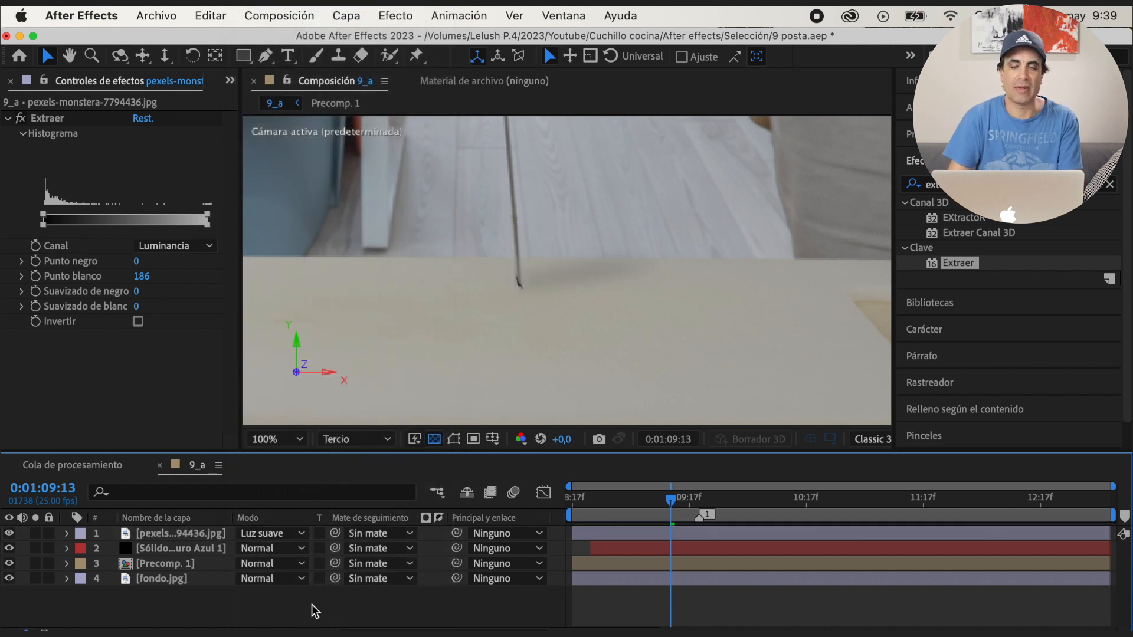
Set the crack layer's opacity to 63%
click(176, 536)
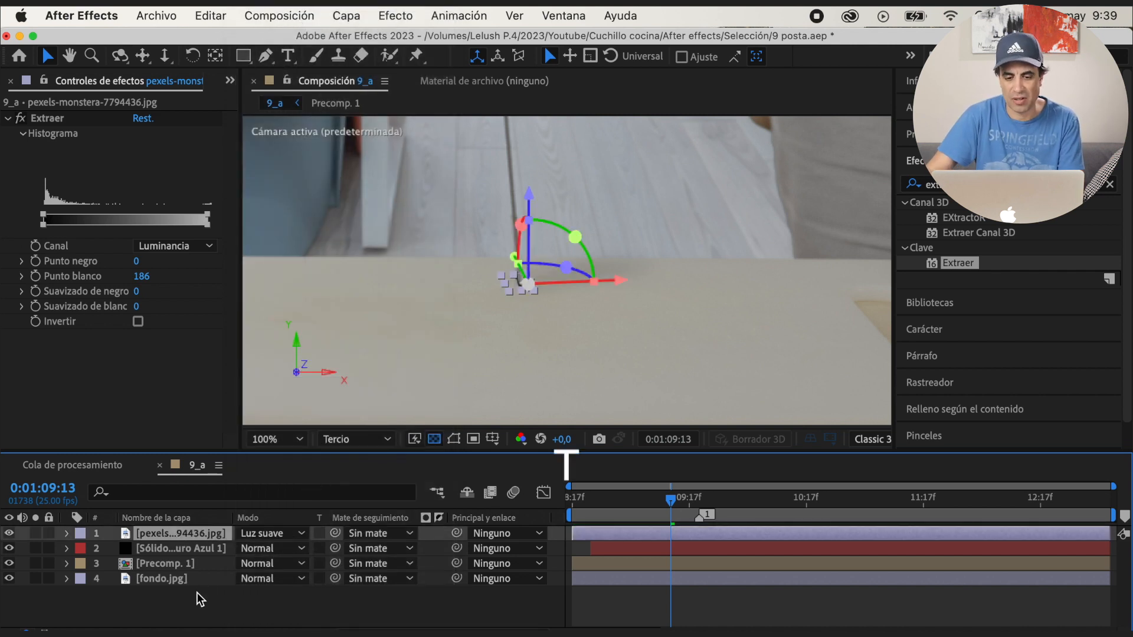
key(t)
drag(235, 561, 247, 607)
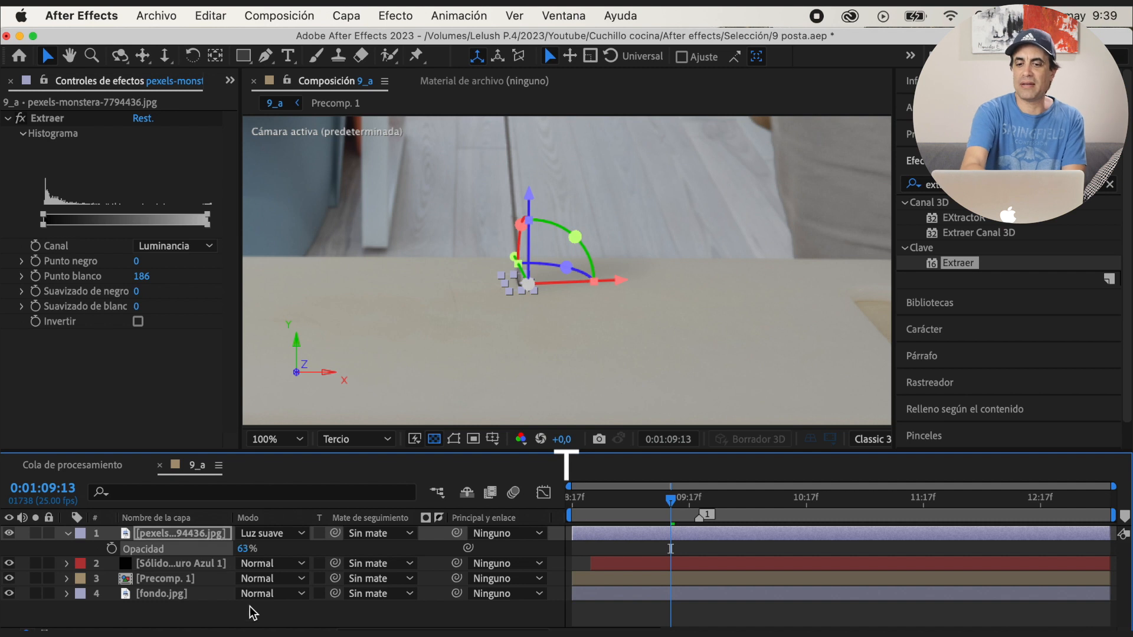
click(252, 617)
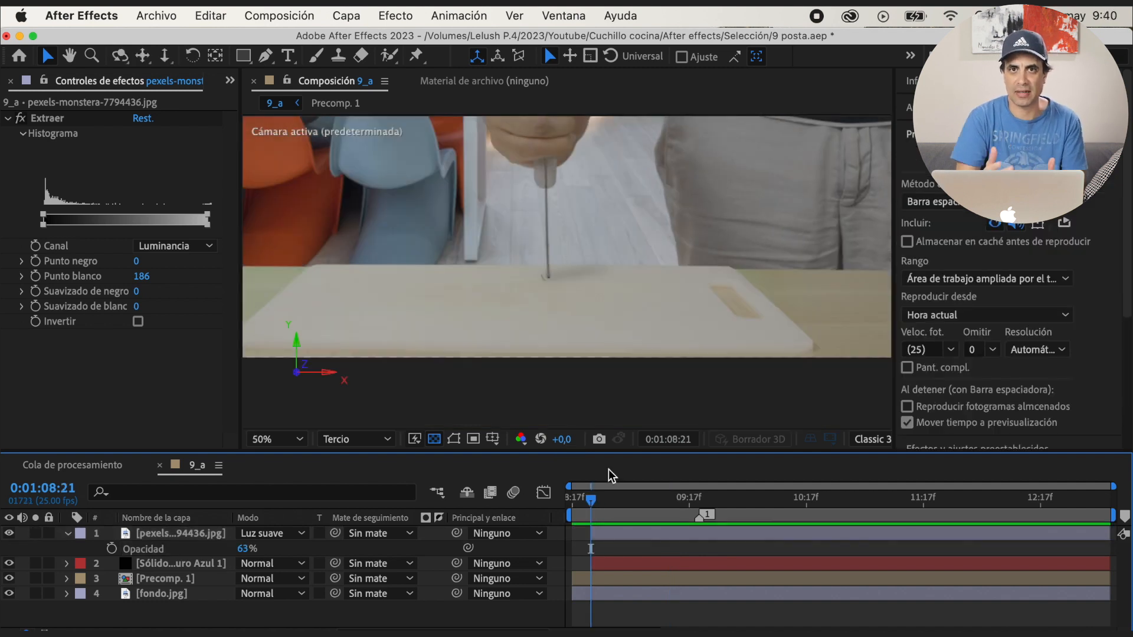
Keyframe the crack layer's position from 0:01:09:01 backward frame by frame, shifting it sideways to follow the knife tip
scroll(611, 326, up, 2)
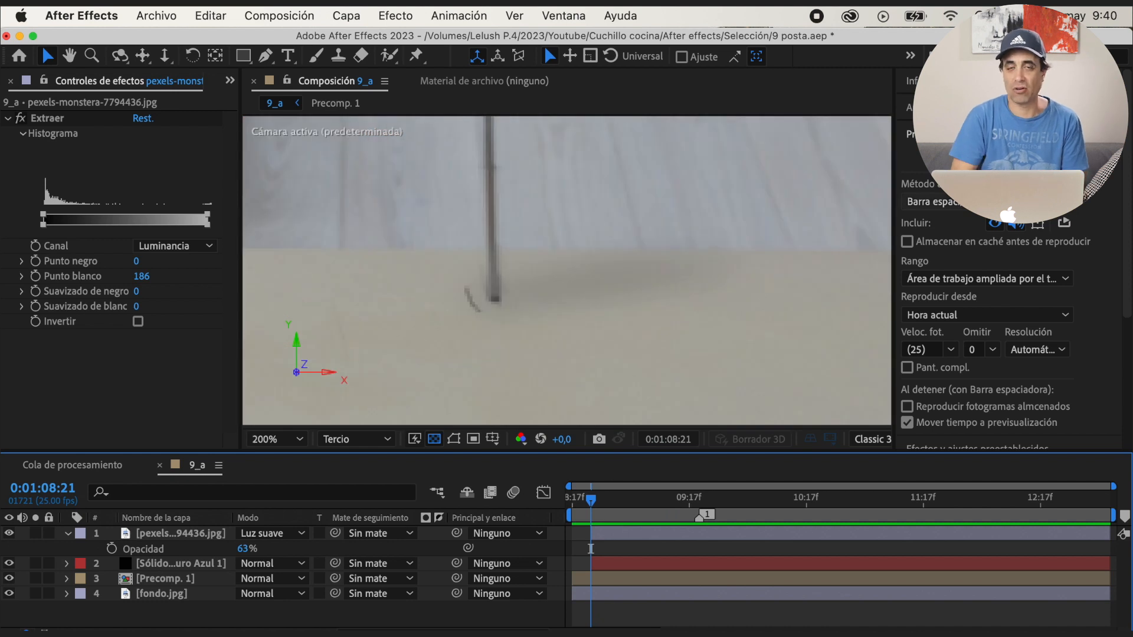
key(space)
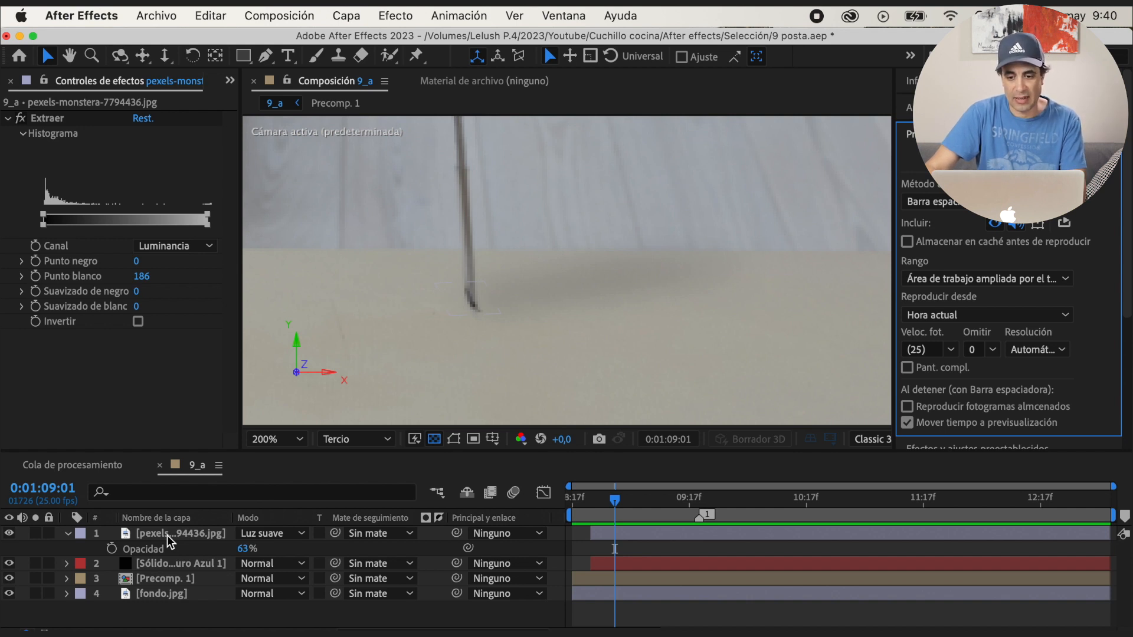
click(167, 534)
key(p)
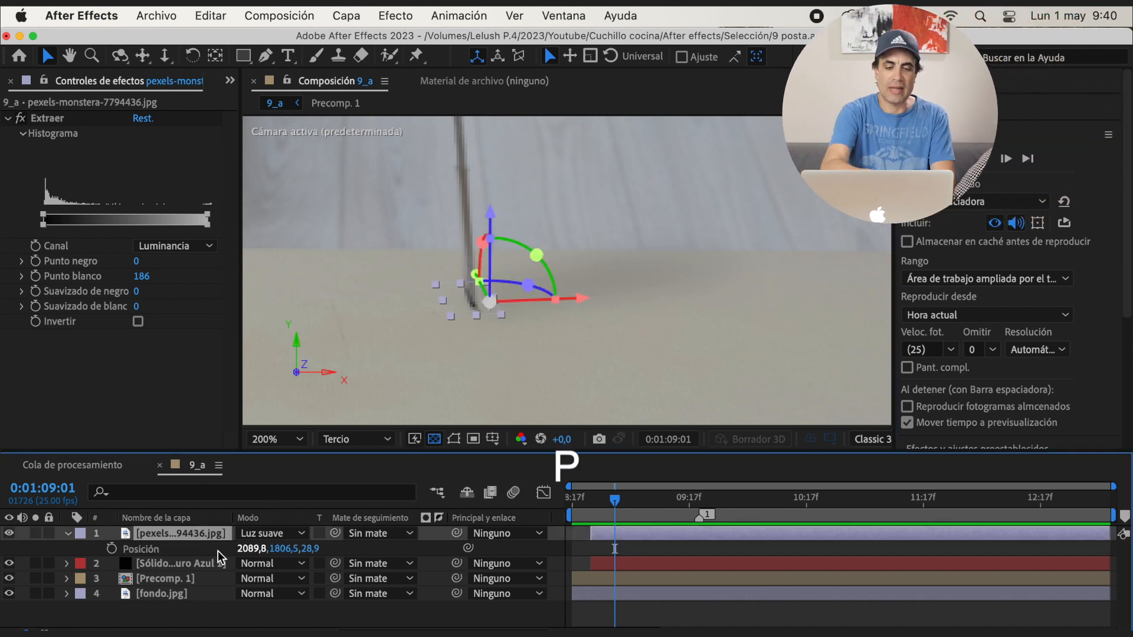
click(112, 548)
click(963, 158)
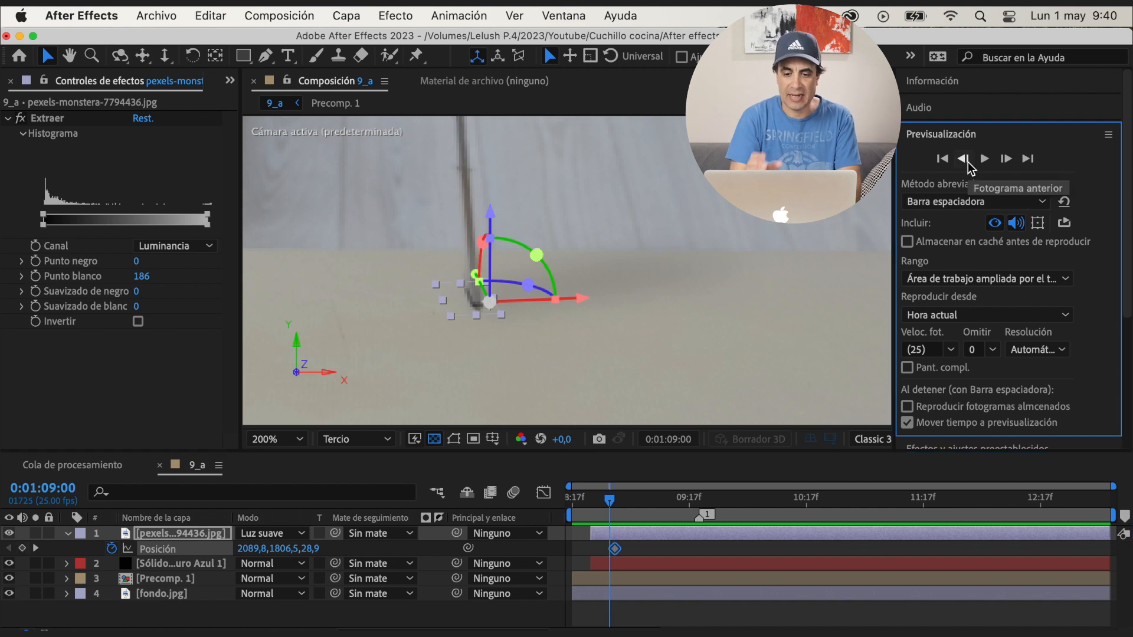
drag(581, 303, 605, 305)
click(963, 158)
click(964, 158)
click(963, 158)
click(963, 158)
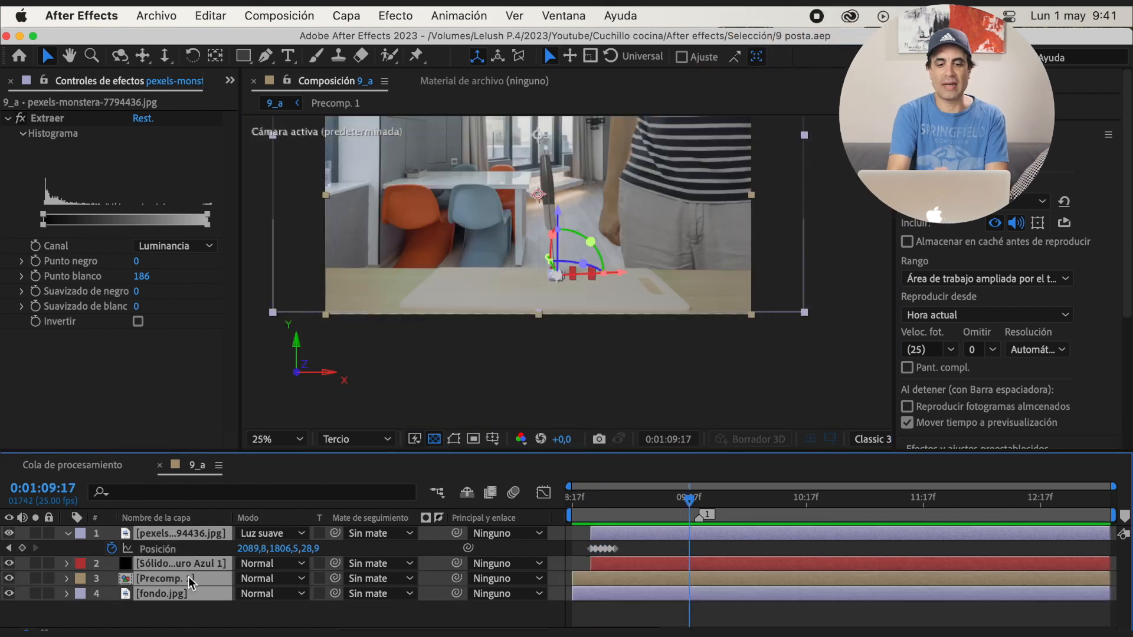
Precompose all four layers of the knife shot and scale up the resulting precomposition
right_click(184, 534)
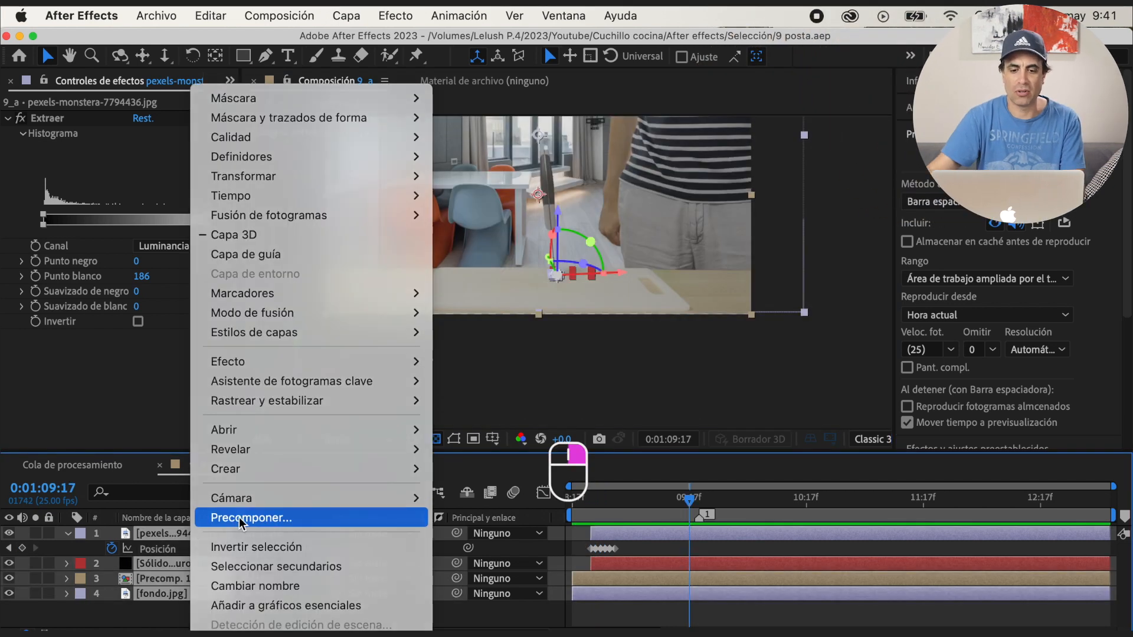
click(239, 538)
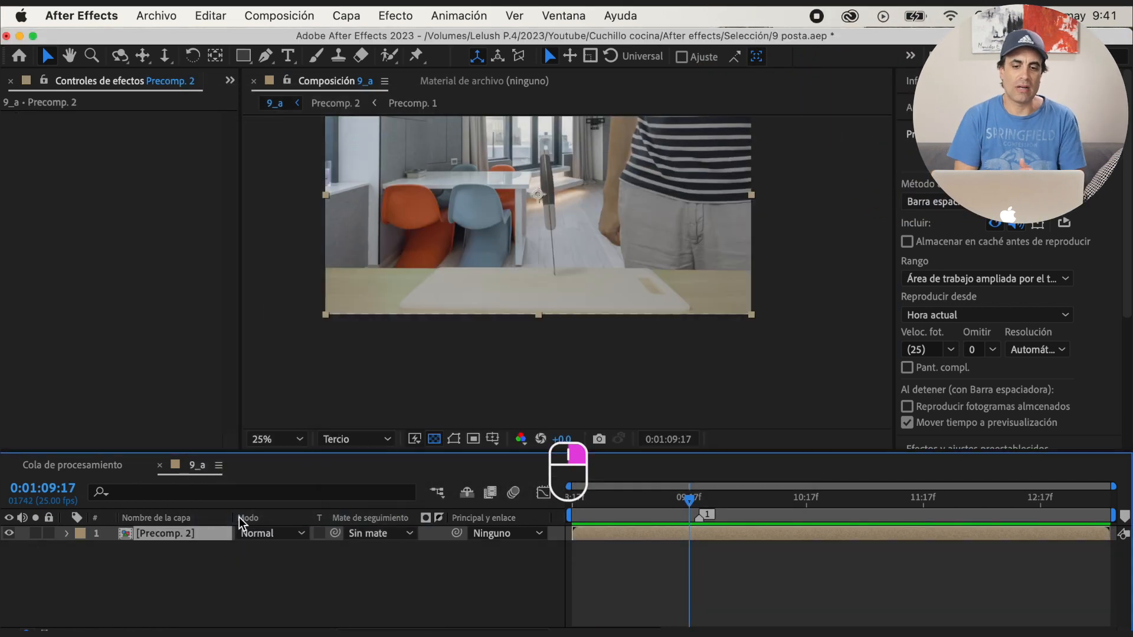
key(s)
drag(294, 554, 317, 556)
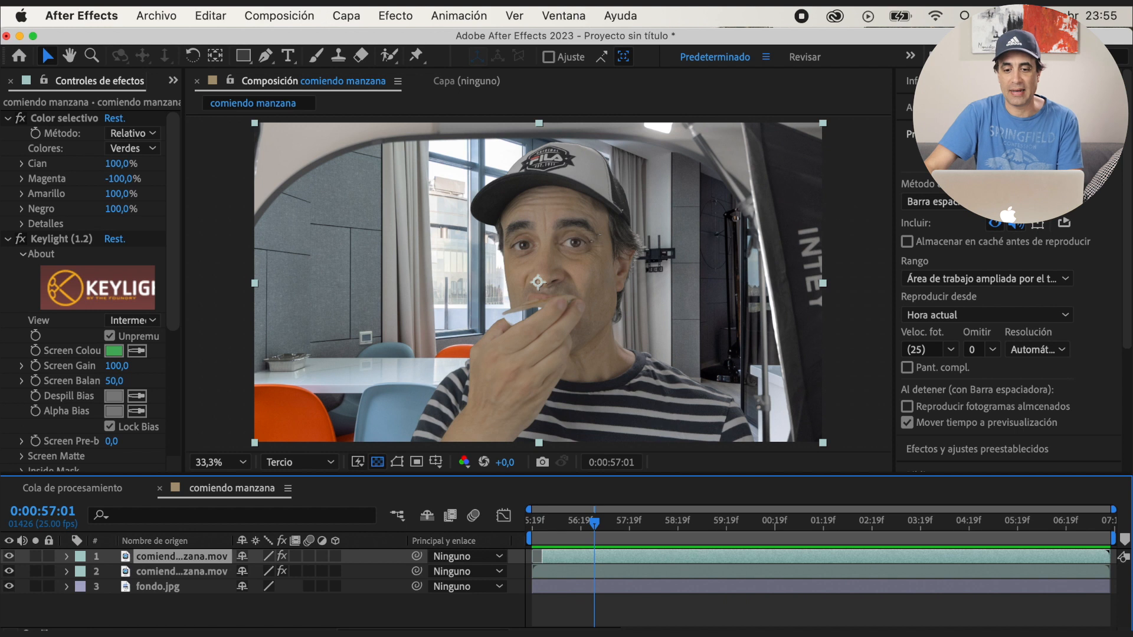
Split the top apple-eating layer at 0:00:57:07 and trim the new piece to start at 0:00:59:11
key(space)
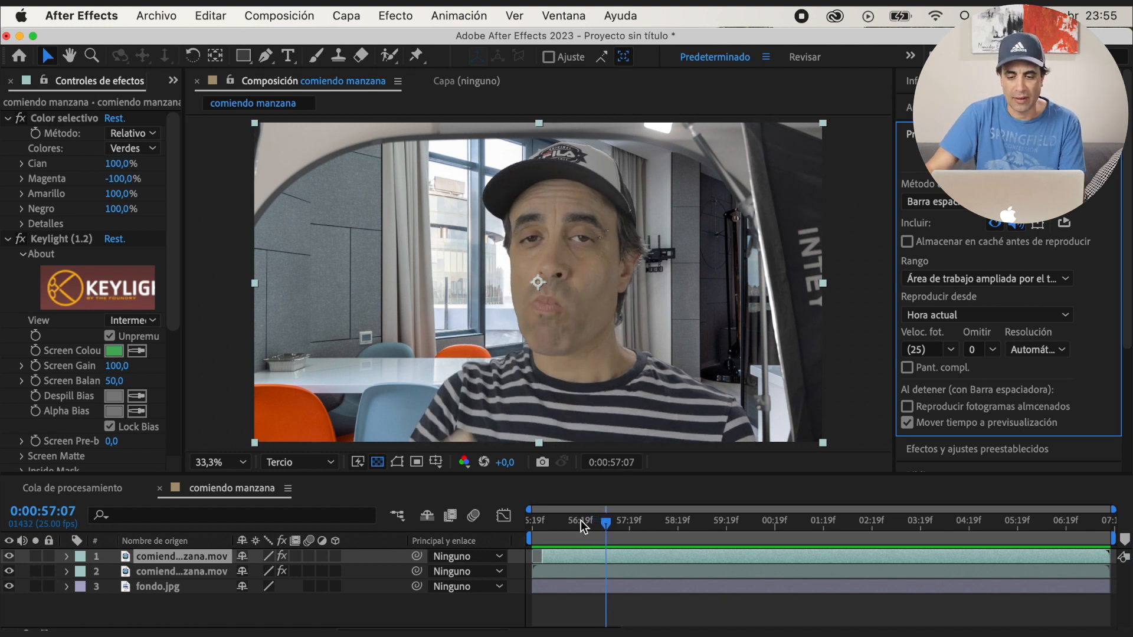
key(super+shift+d)
click(626, 522)
drag(627, 524, 717, 524)
key(space)
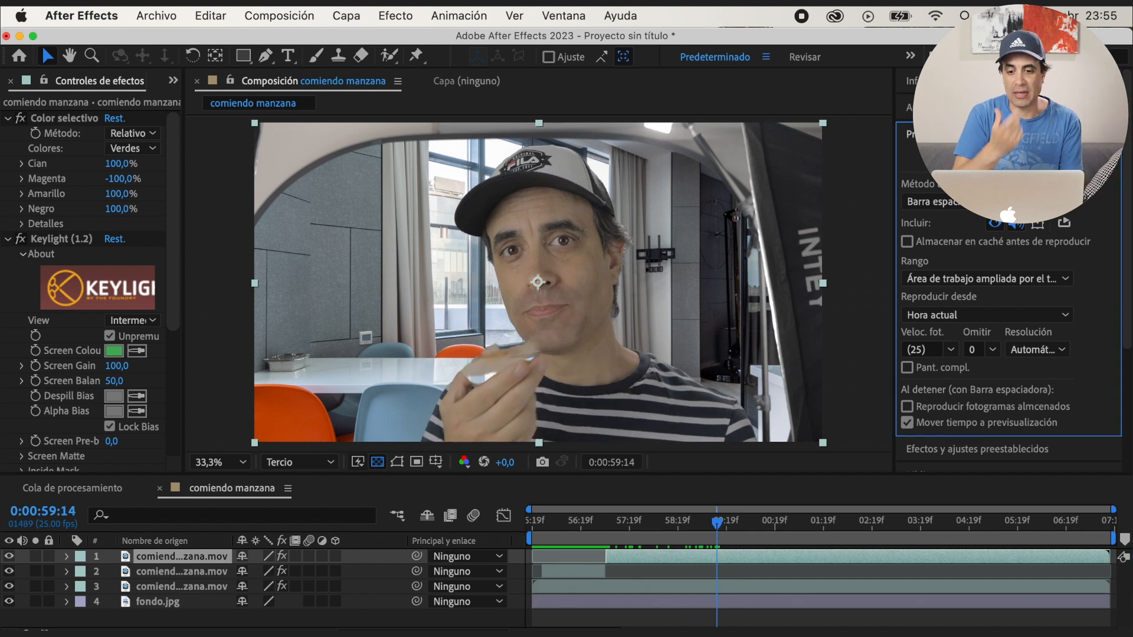
key(super+Left)
key(super+Left)
key(super+Left)
key(super+Left)
key(super+Right)
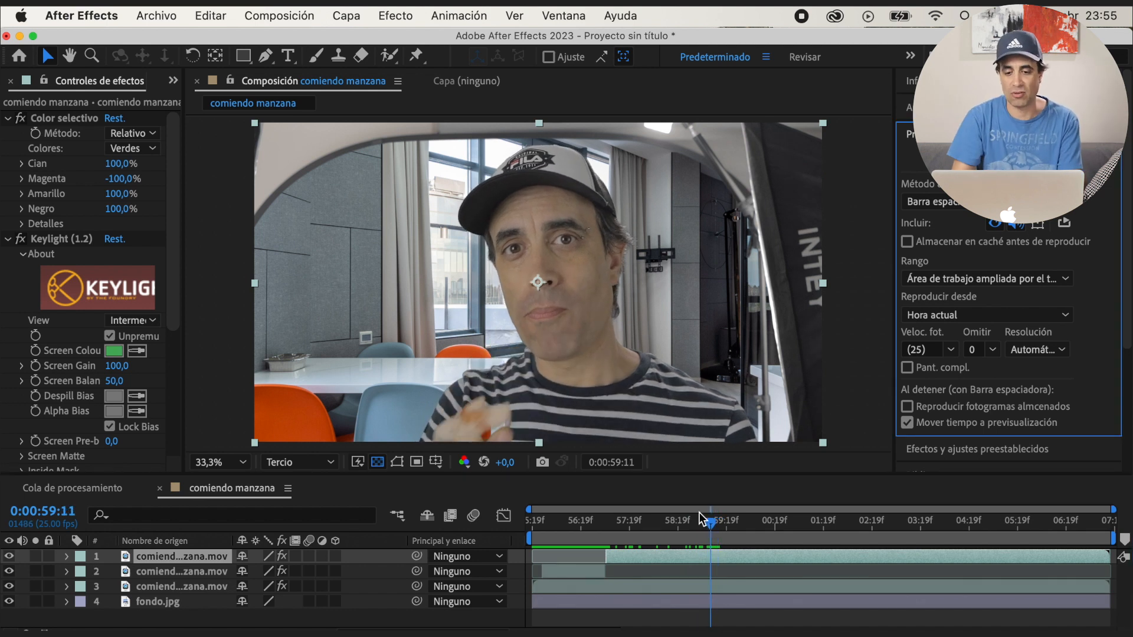
drag(607, 559, 697, 558)
Play on through the second bite and split the top layer again where the apple leaves the mouth
key(space)
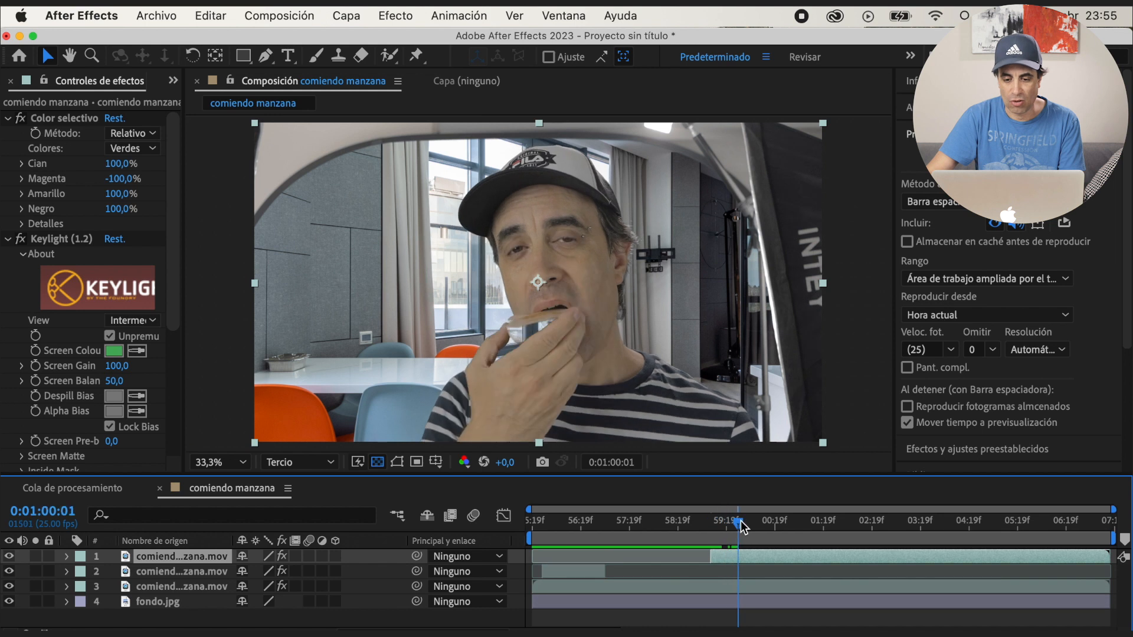
key(super+Right)
key(super+Right)
key(super+shift+d)
Trim the last piece to the third bite, starting around 0:01:04:17 and ending at 0:01:06:05
drag(770, 523, 965, 524)
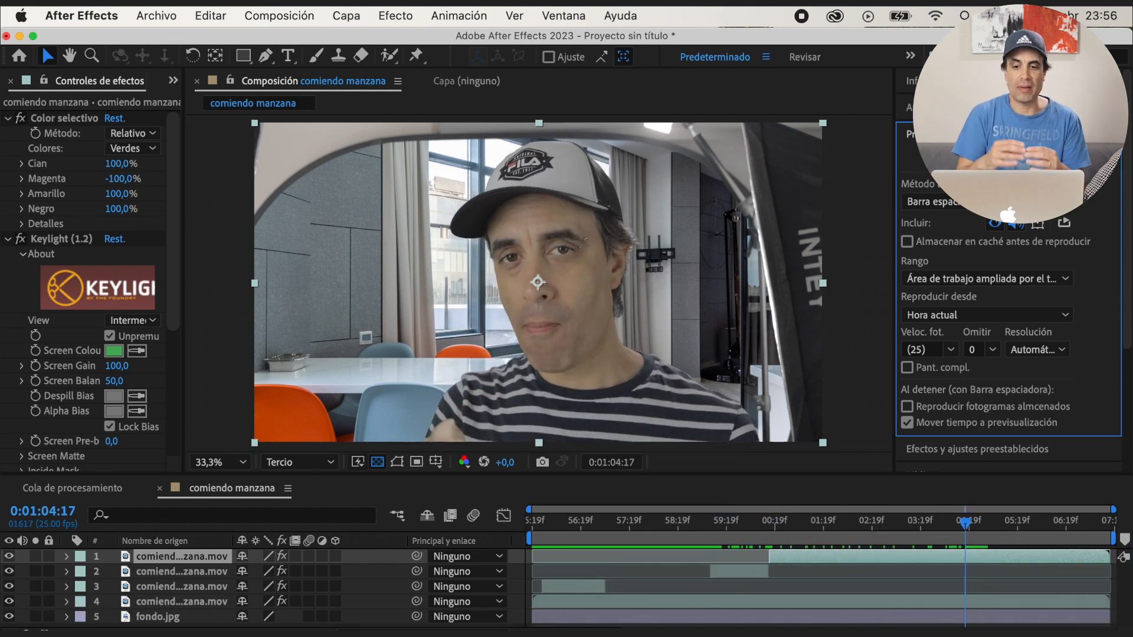
drag(773, 558, 1035, 523)
key(super+Right)
key(super+Right)
drag(1107, 558, 1076, 559)
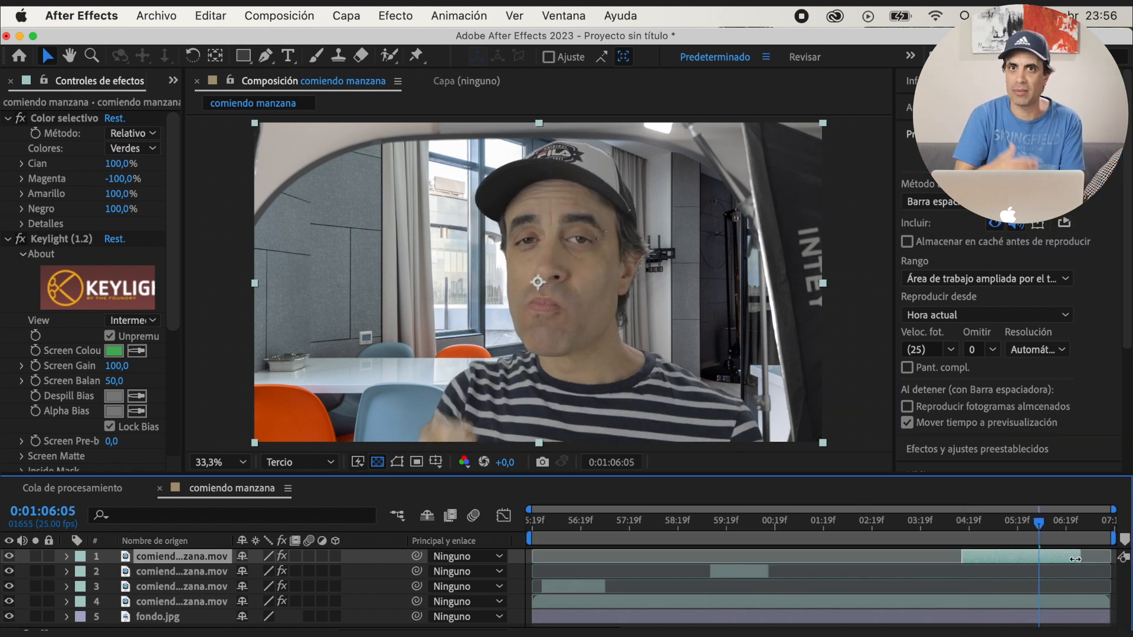
Rename the three trimmed layers in chronological order as rotoscopia 1, rotoscopia 2 and rotoscopia 3
drag(593, 524, 540, 524)
click(195, 588)
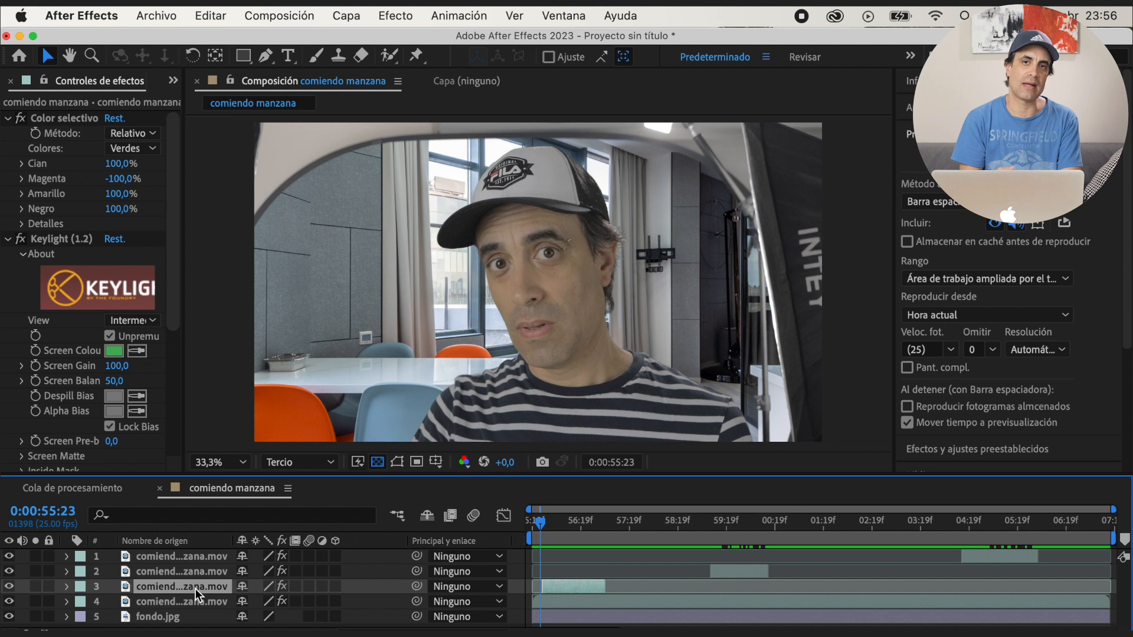
key(Return)
text(rotoscopia)
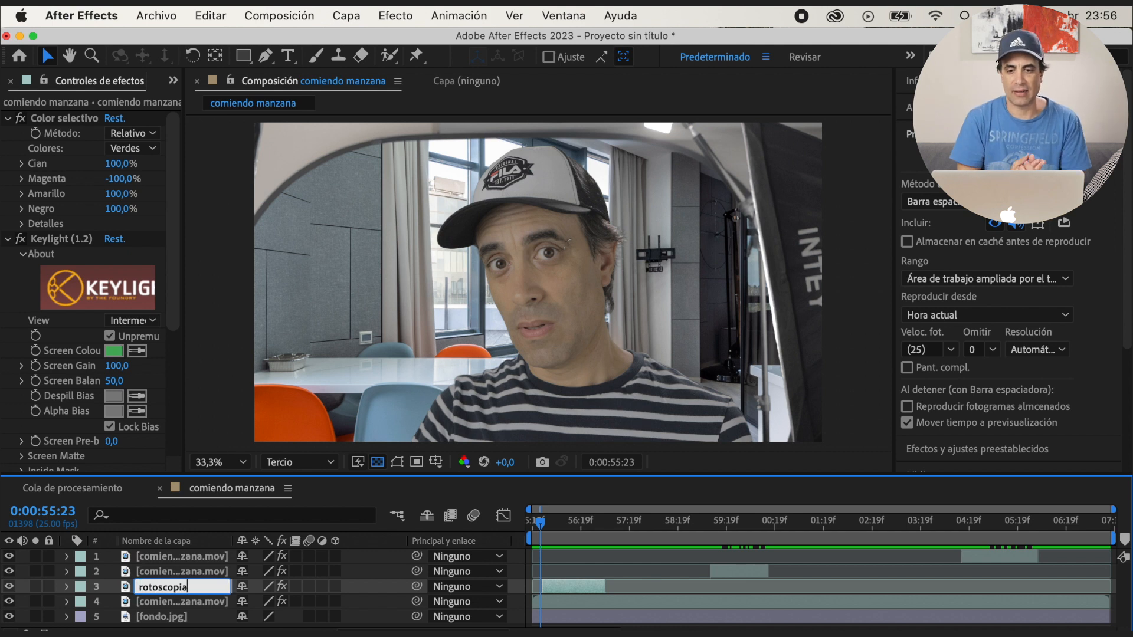
click(149, 572)
key(Return)
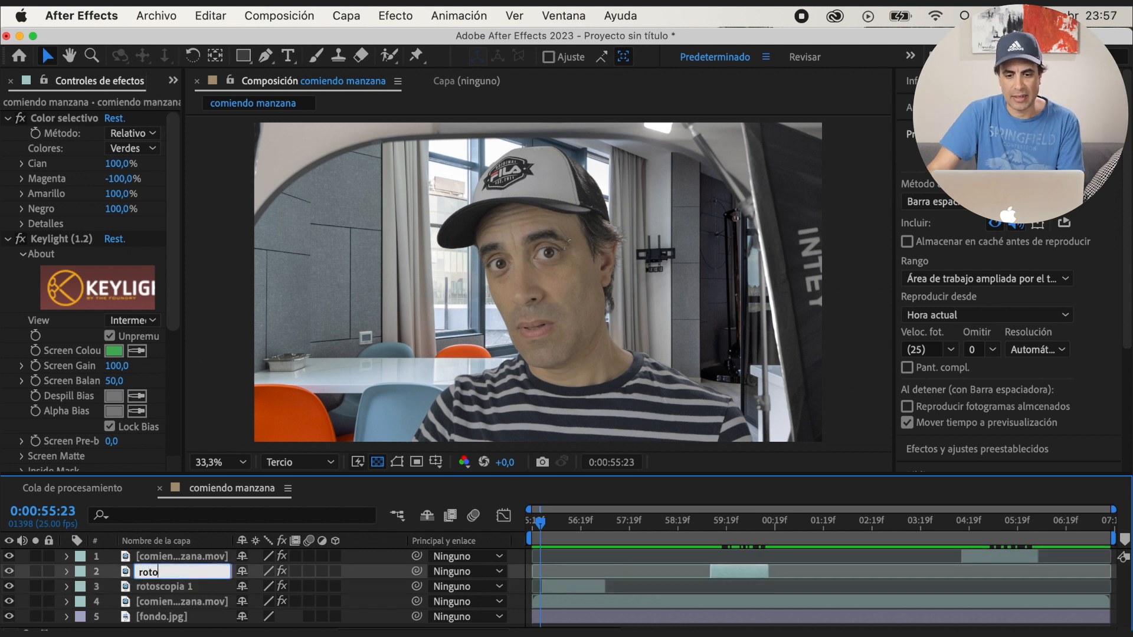
text(rotoscopia 2)
click(192, 557)
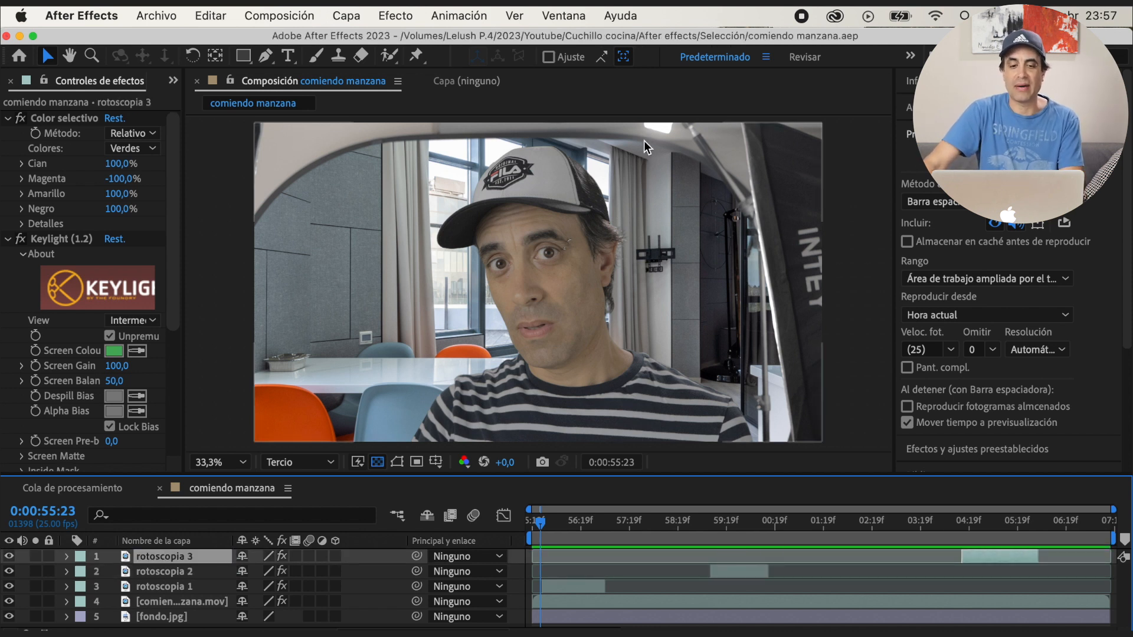
Remove the Color selectivo, Keylight, Key Cleaner and Advanced Spill Suppressor effects from the rotoscopia 1 layer
click(542, 525)
click(188, 588)
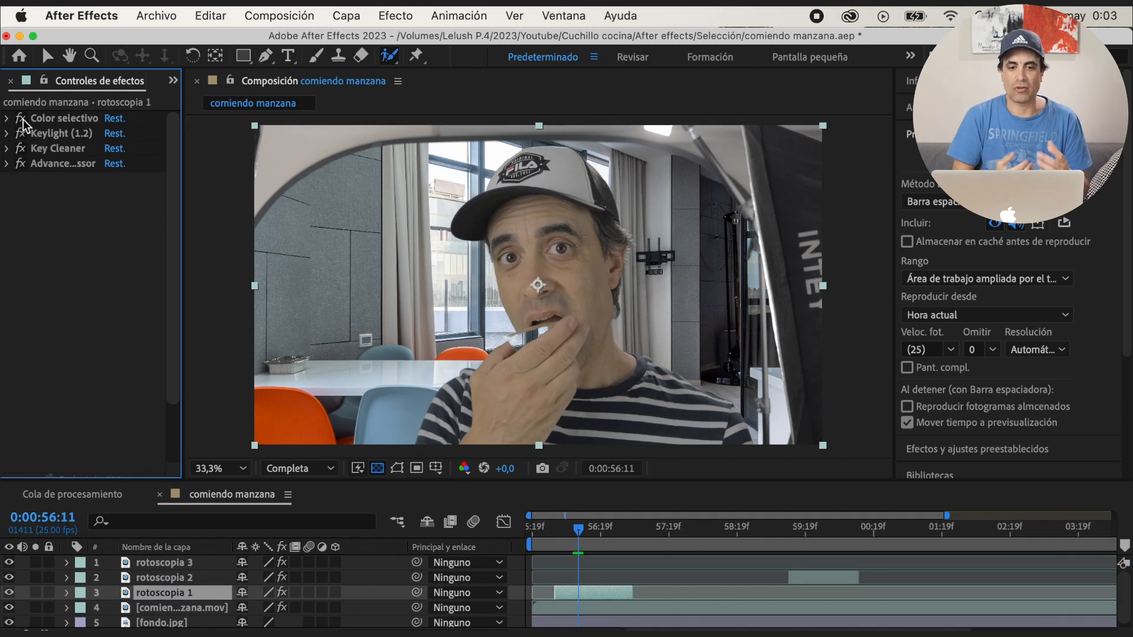
click(20, 135)
click(20, 149)
click(21, 165)
click(61, 121)
shift+click(65, 165)
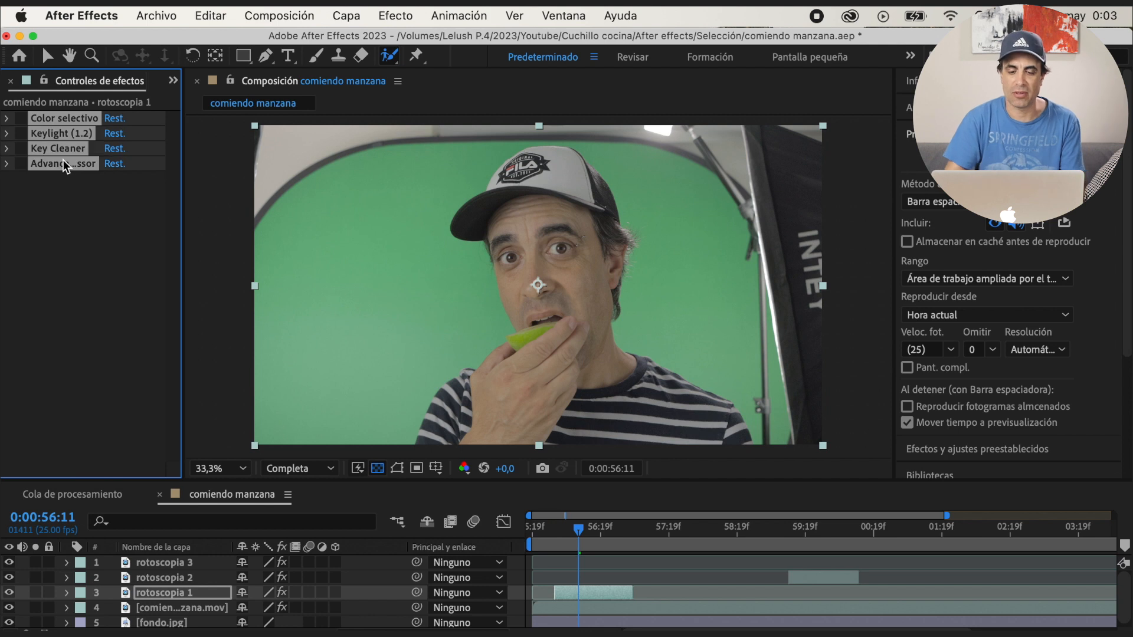
key(Delete)
Open the rotoscopia 1 layer and paint a Roto Brush stroke along the apple at 0:00:56:02
double_click(204, 594)
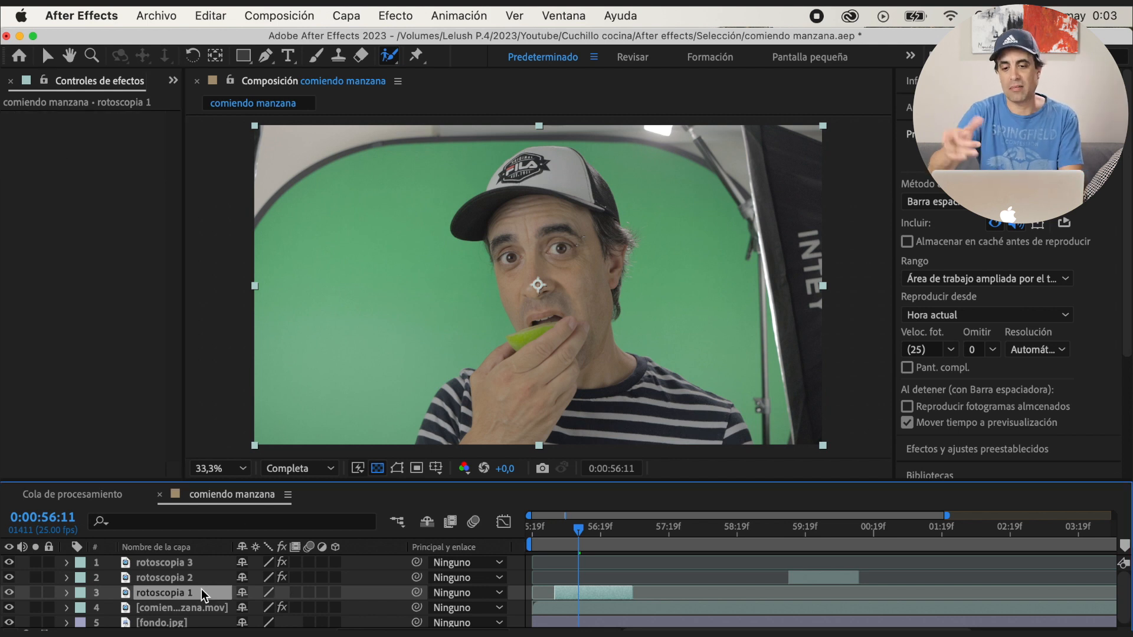
drag(578, 529, 554, 530)
drag(527, 317, 626, 282)
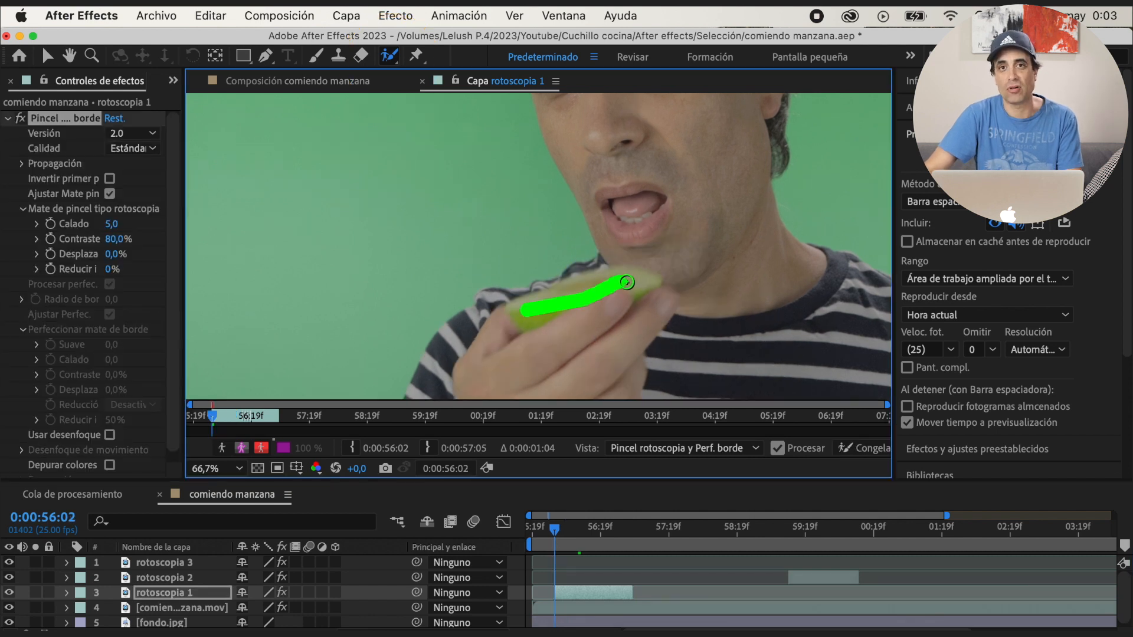
Propagate the rotoscopia 1 selection through the bite to 0:00:57:05 and correct it around the apple and hand
key(Page_Down)
key(Page_Down)
key(Page_Down)
key(Page_Down)
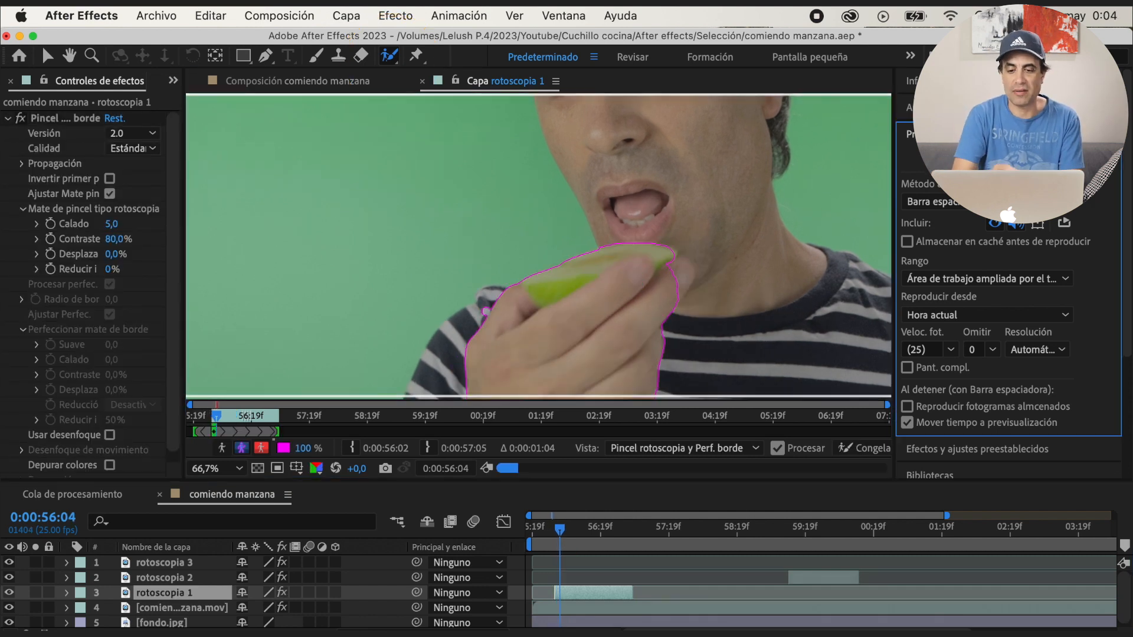
key(space)
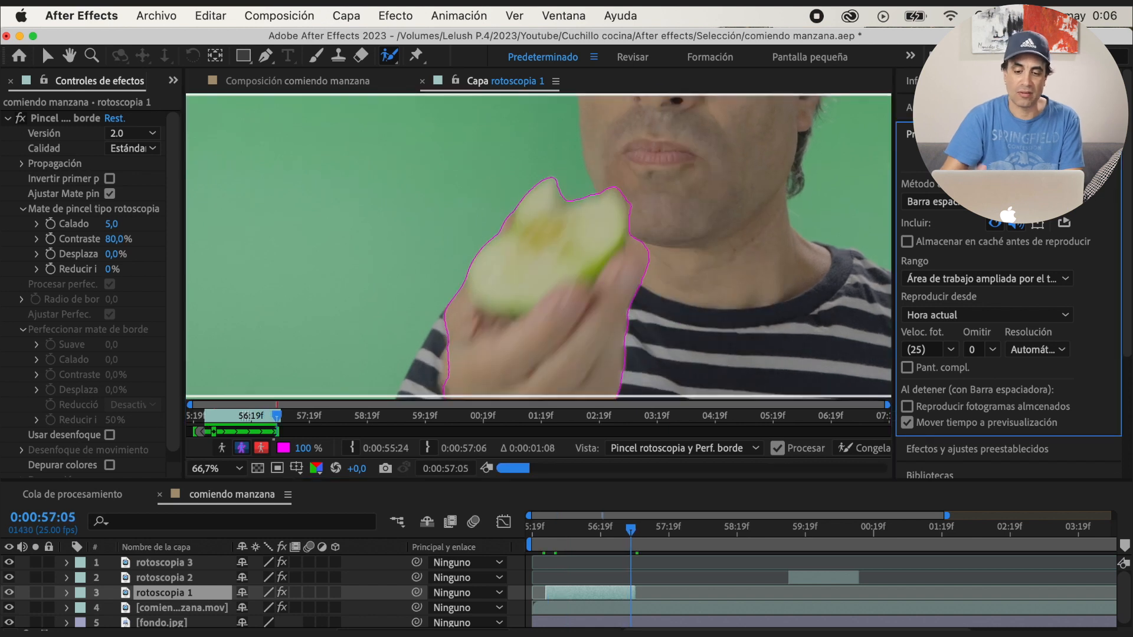
key(Page_Down)
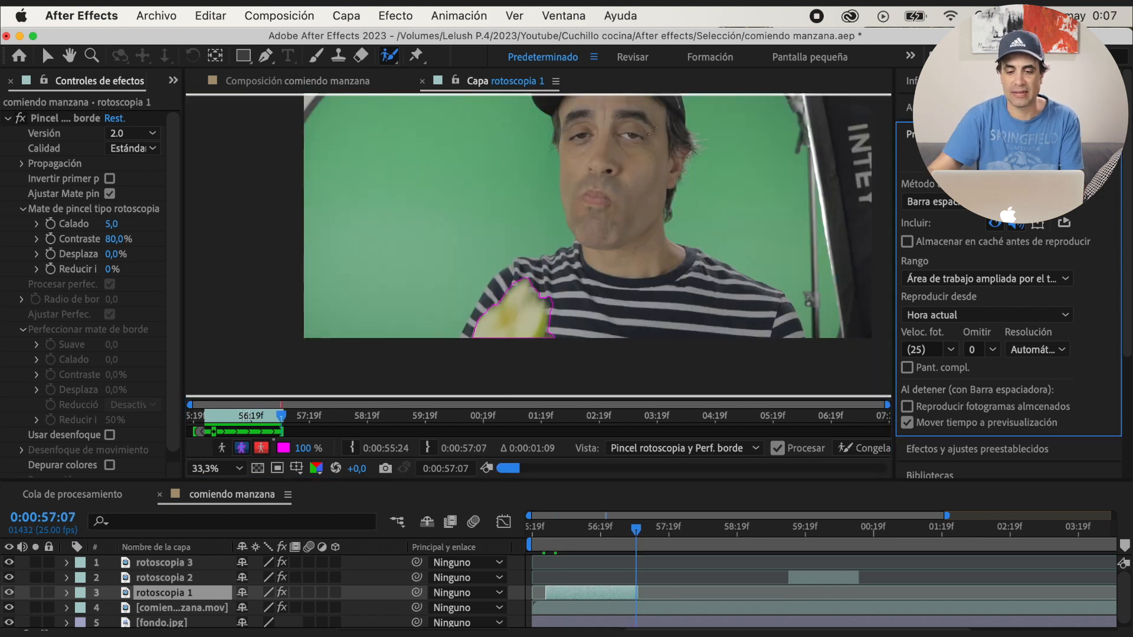
mouse_move(499, 306)
mouse_down()
mouse_move(520, 296)
mouse_move(507, 318)
mouse_move(520, 341)
mouse_up()
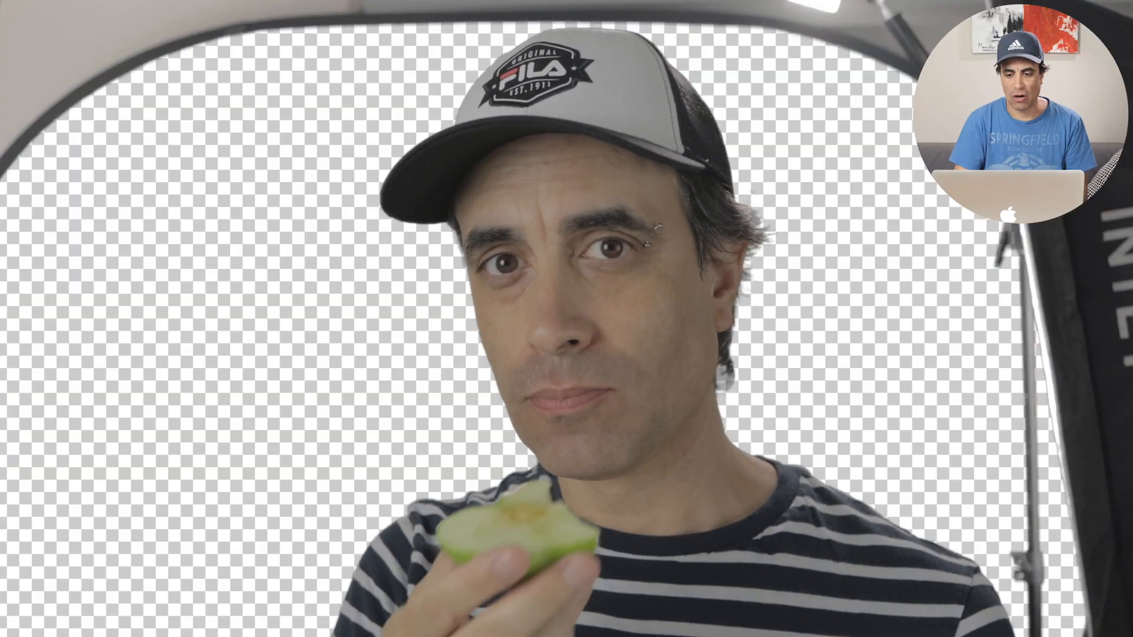